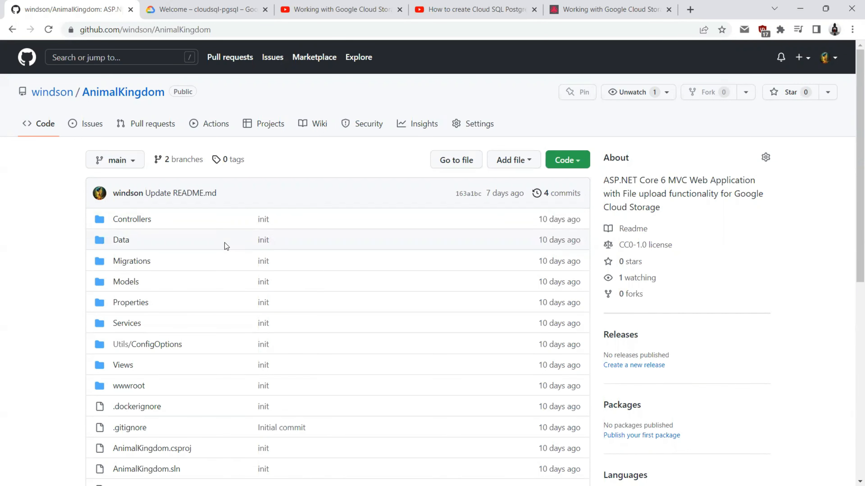
Step: Review the Cloud Storage and Cloud SQL tutorial videos, then return to the cloudsql-pgsql welcome page
left_click(340, 10)
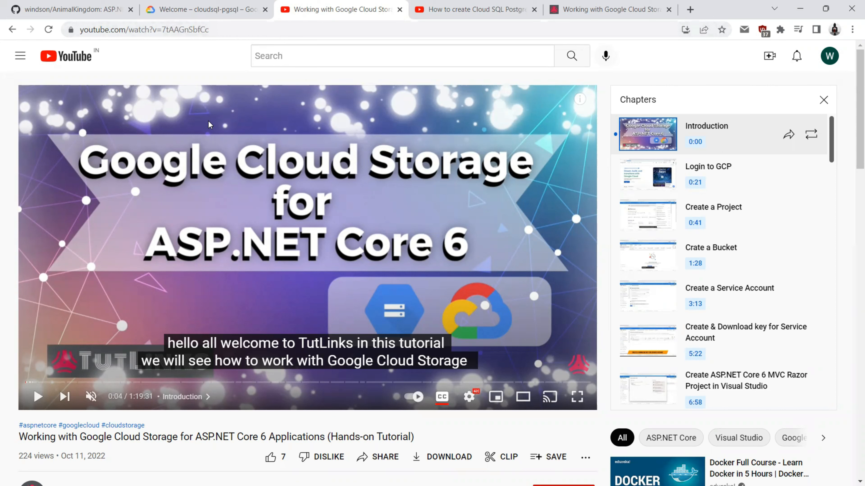
key("ctrl+Tab")
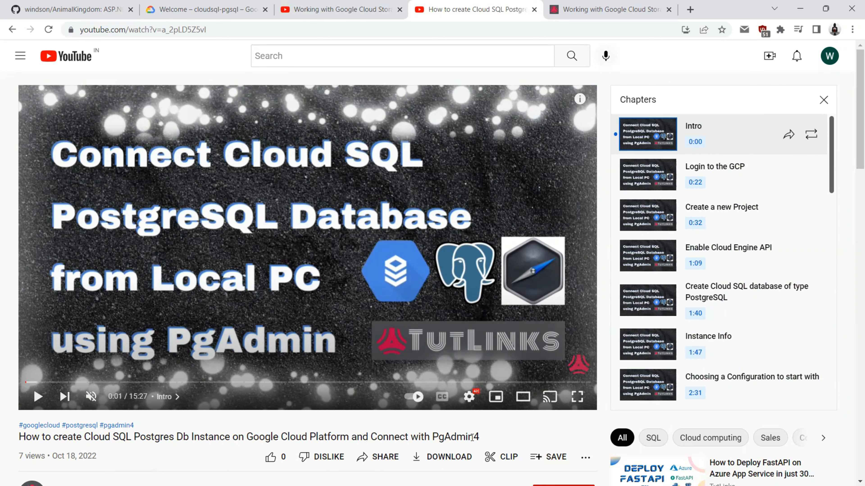
left_click(310, 5)
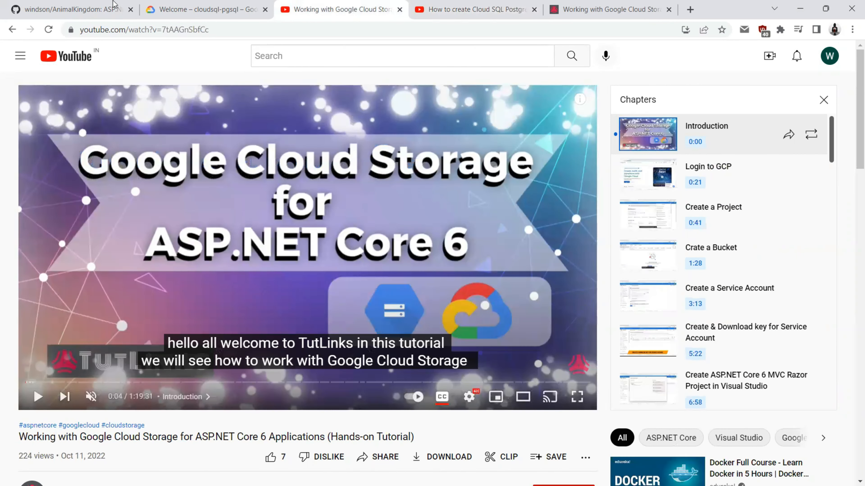
left_click(181, 5)
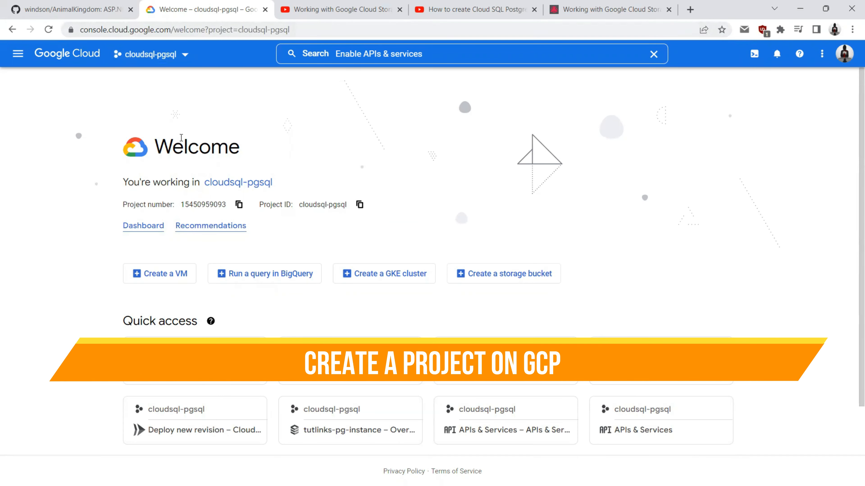
Step: Create a new project named animal-kingdom and make it the active project
left_click(150, 54)
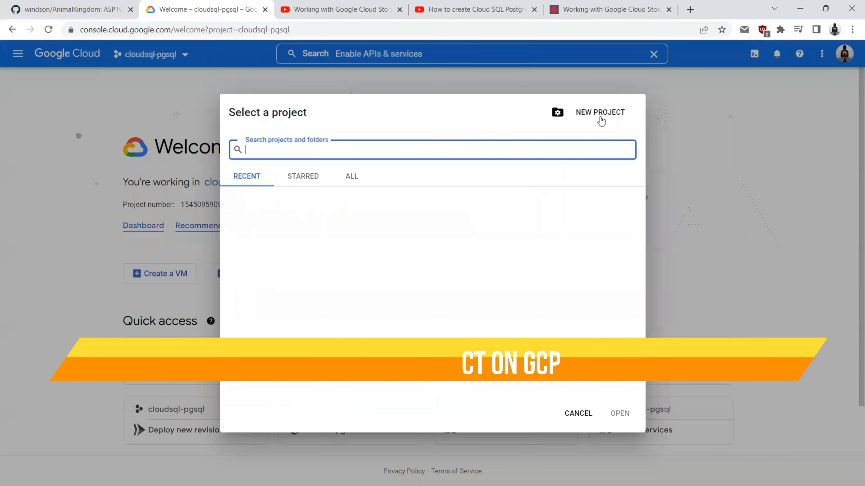
left_click(607, 113)
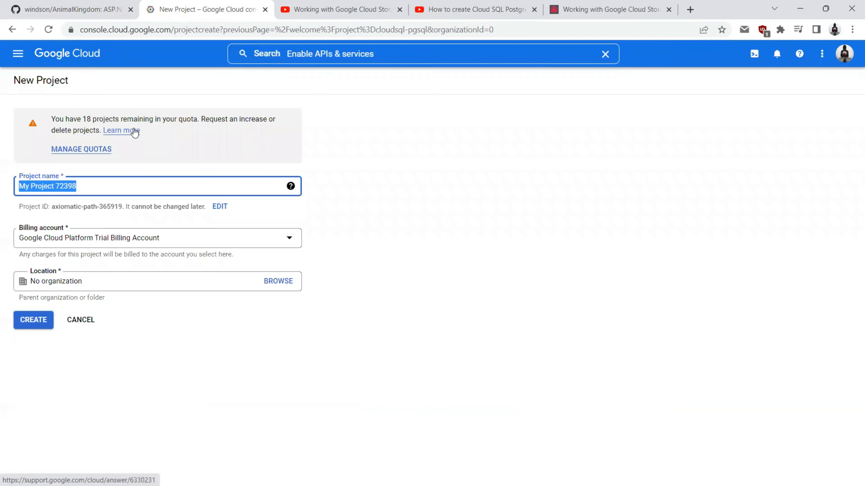
type("animal")
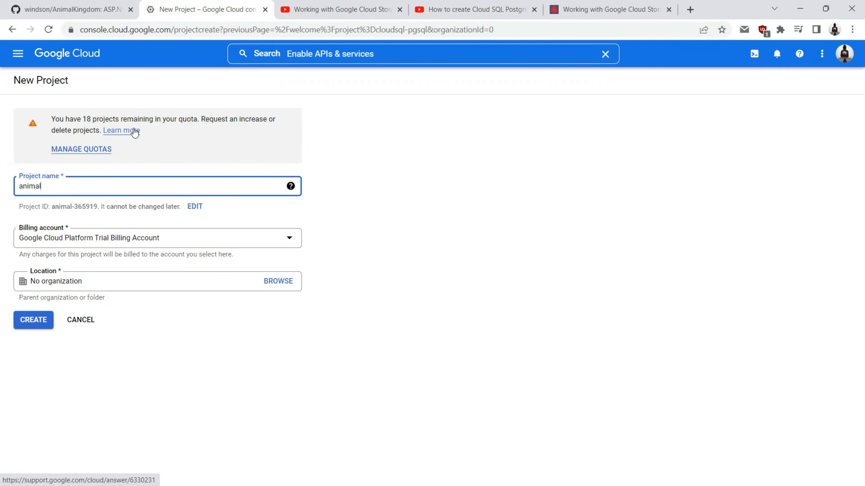
type("-kingdom")
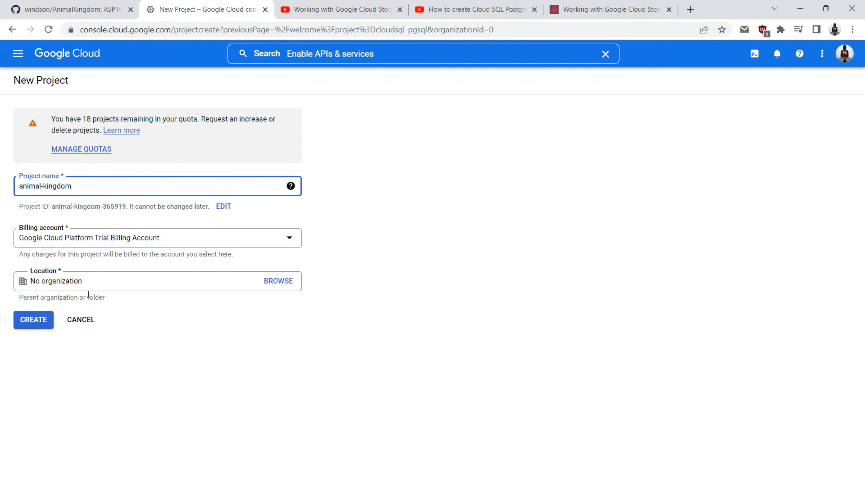
left_click(40, 329)
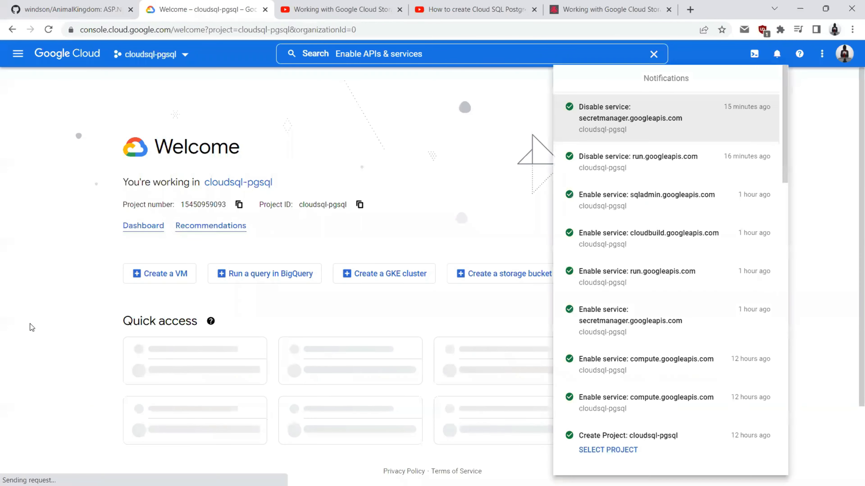
left_click(594, 123)
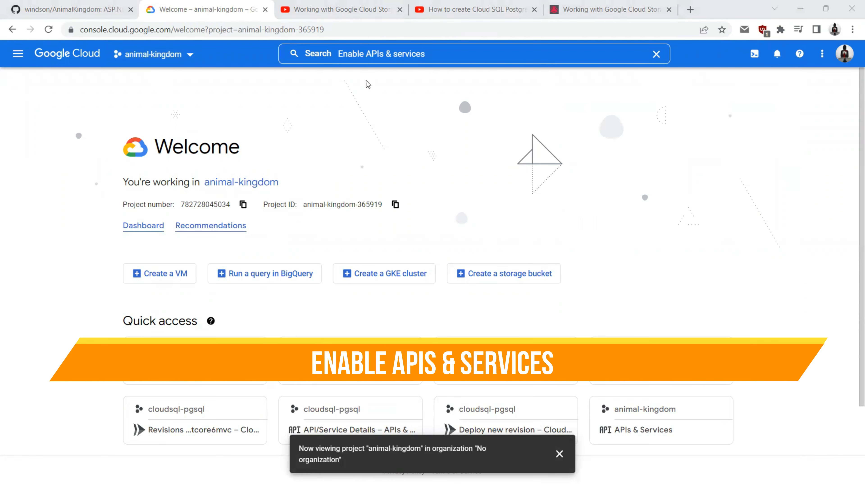
Step: Search the API Library for sqladmin.googleapis.com and enable the Cloud SQL Admin API
left_click(360, 55)
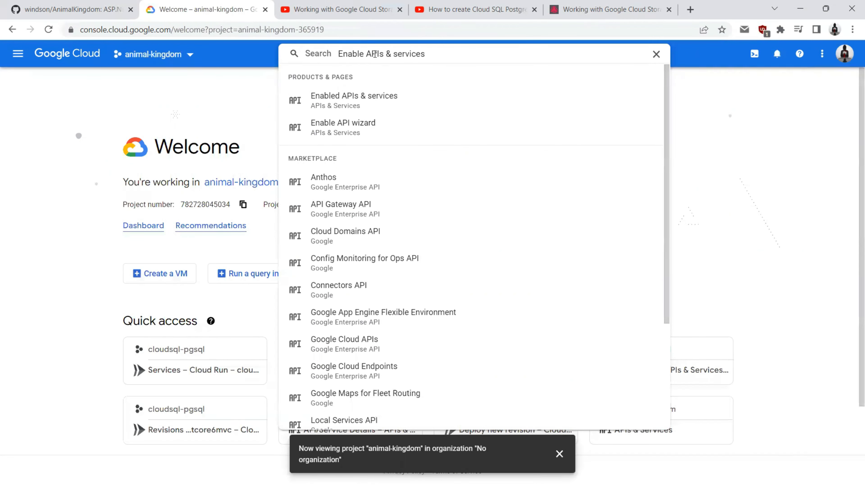
left_click(332, 100)
left_click(176, 82)
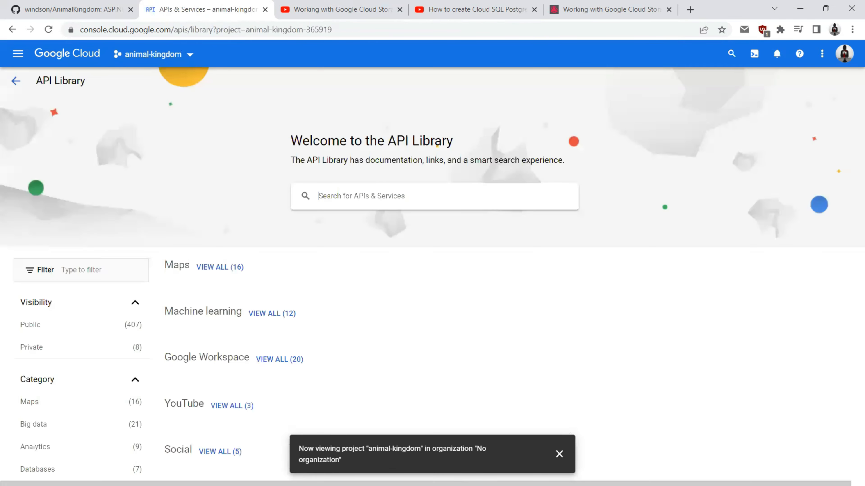
left_click(343, 198)
type("sqladmin.googleapis.com")
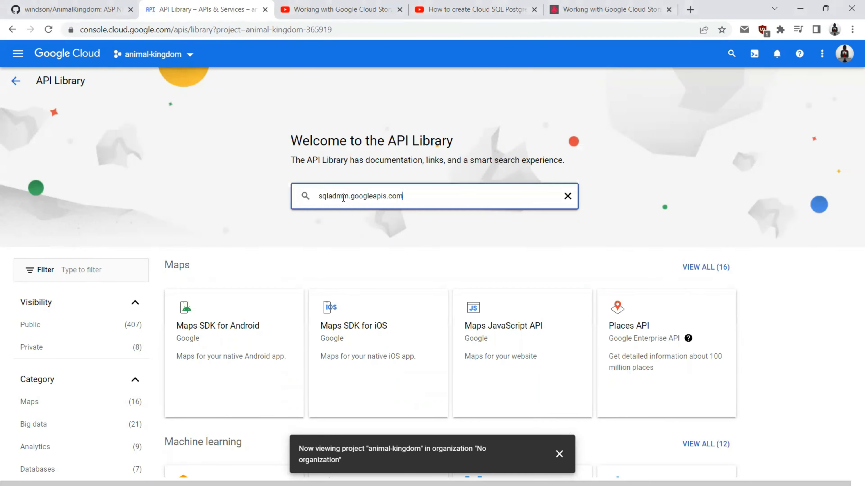
key("Return")
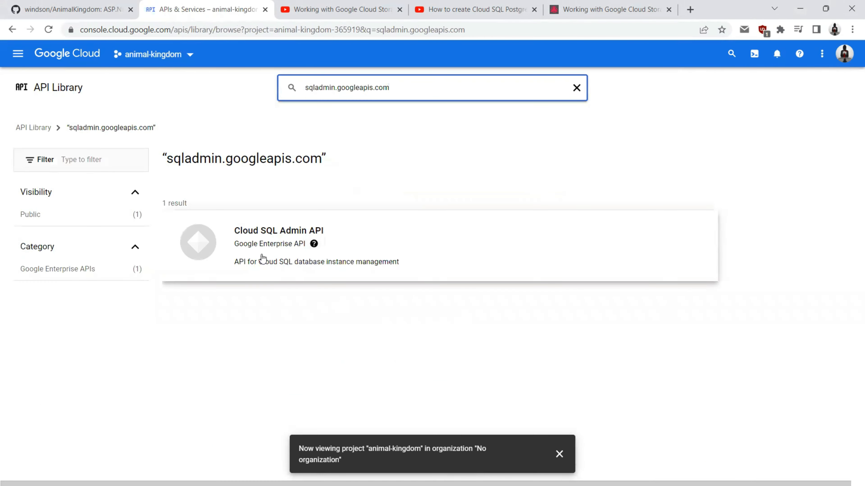
left_click(254, 250)
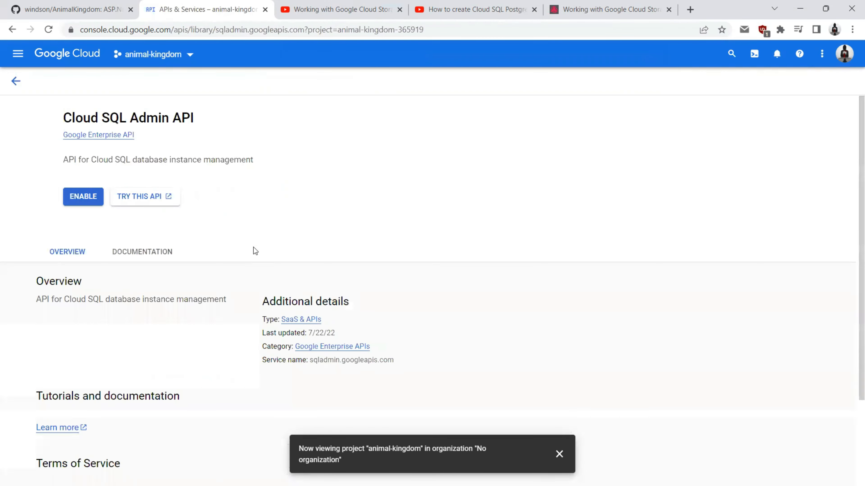
left_click(119, 200)
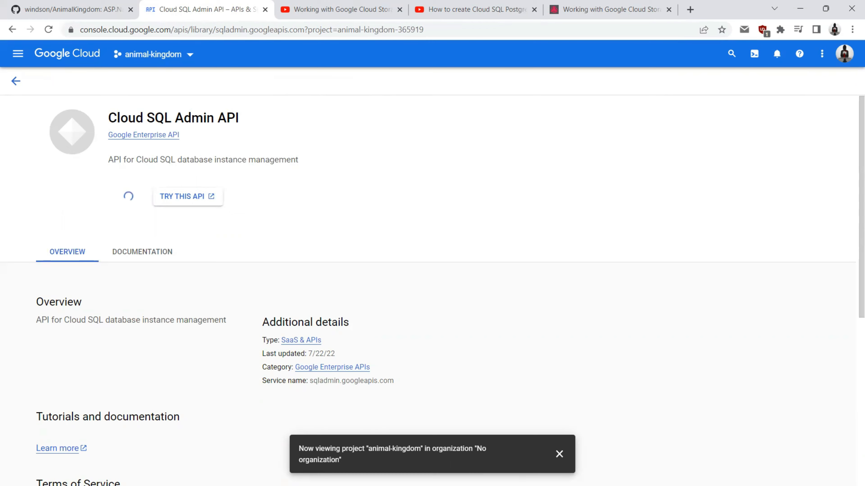
left_click(10, 82)
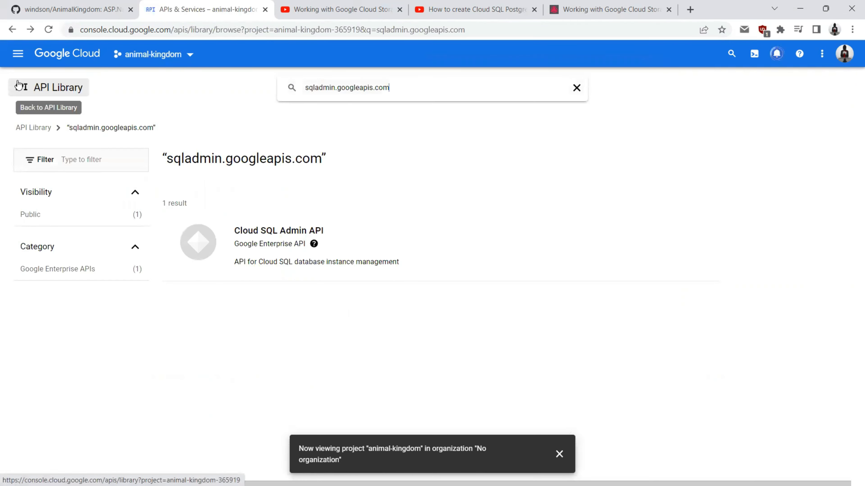
Step: Look up the Cloud Build API (cloudbuild.googleapis.com) in the API Library
triple_click(371, 95)
type("cloudbuild.googleapis.com")
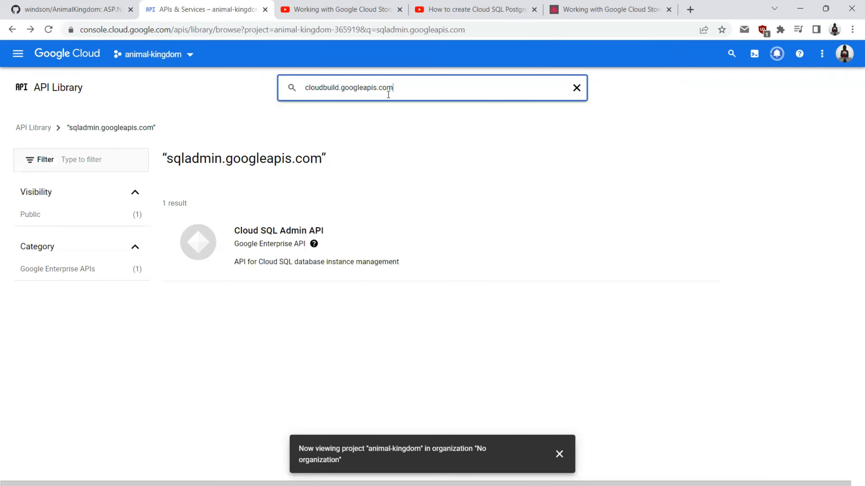
key("Return")
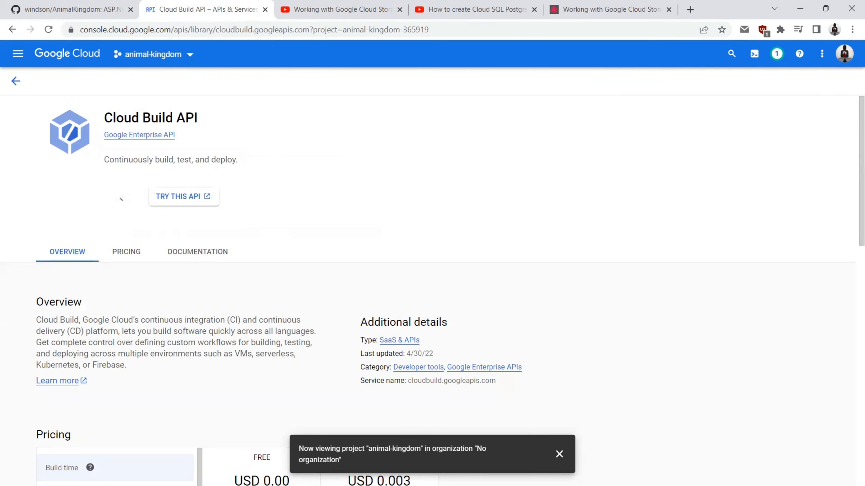
left_click(17, 81)
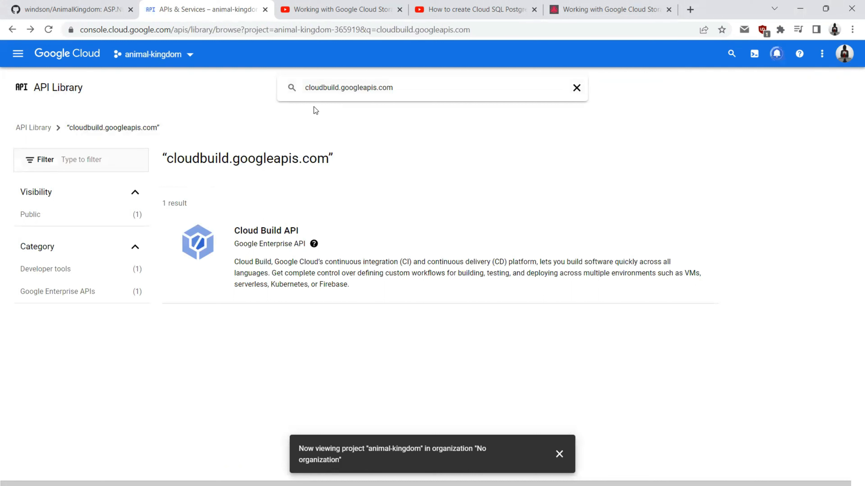
Step: Search for the Cloud Run API and enable it for the project
left_click(576, 88)
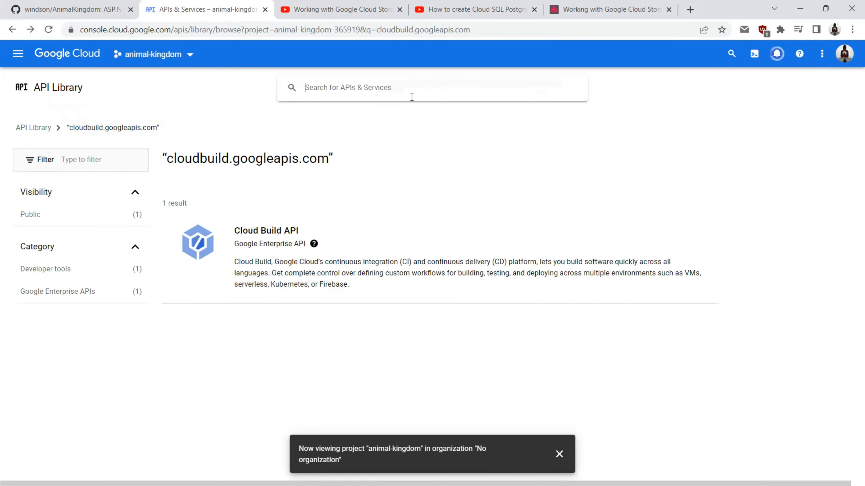
left_click(365, 93)
type("run.googleapis.com")
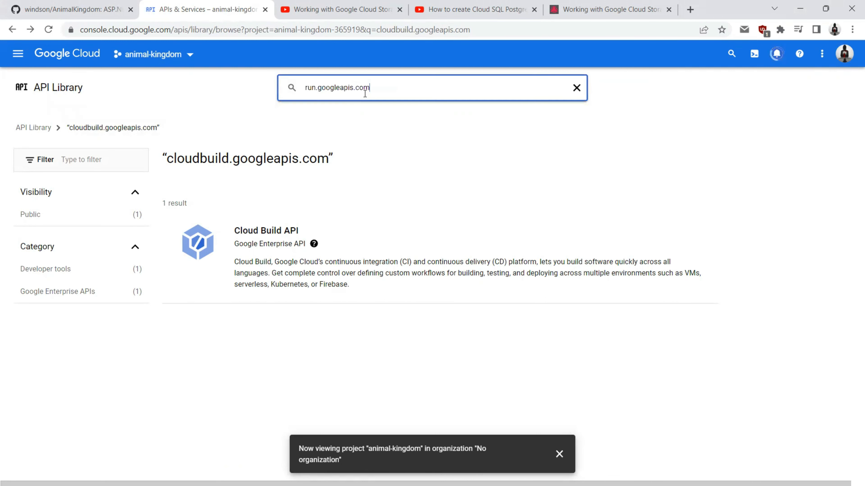
key("Return")
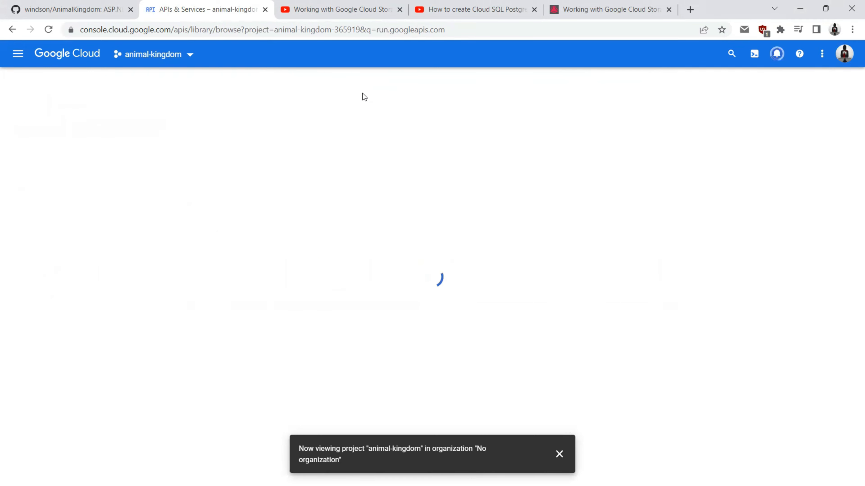
left_click(240, 250)
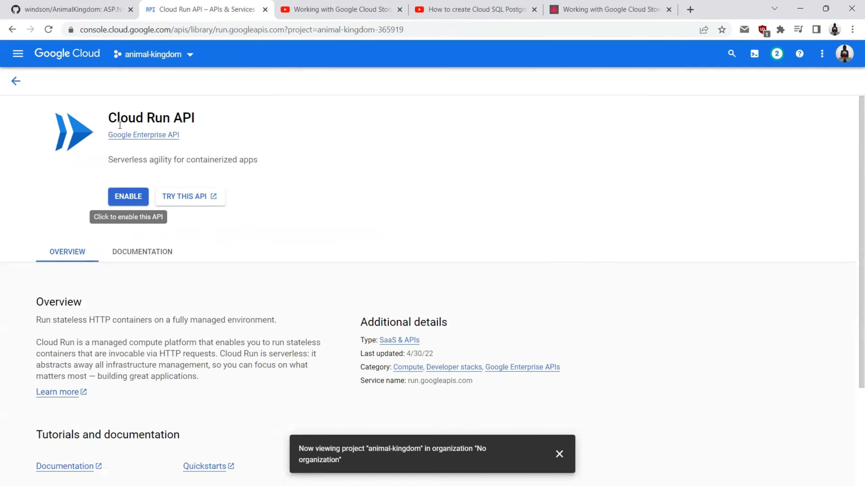
left_click(130, 198)
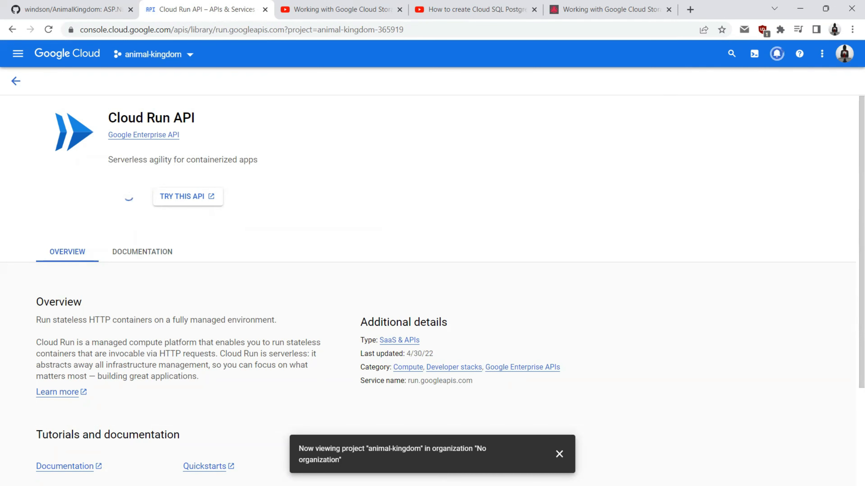
left_click(15, 81)
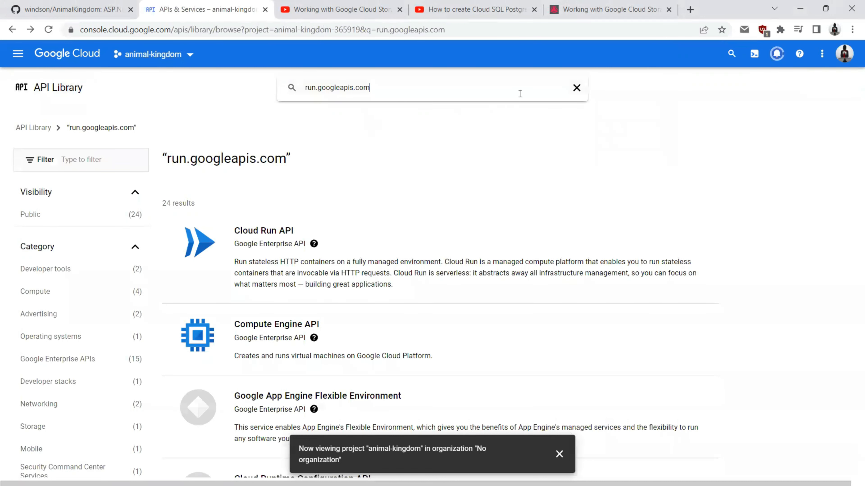
Step: Find secretmanager.googleapis.com and open the Secret Manager API, then clear the search box
left_click(576, 87)
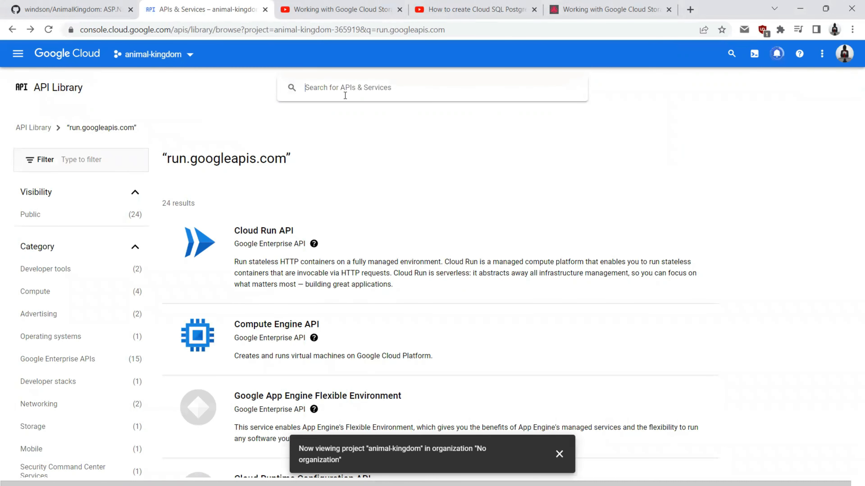
type("secretmanager.googleapis.com")
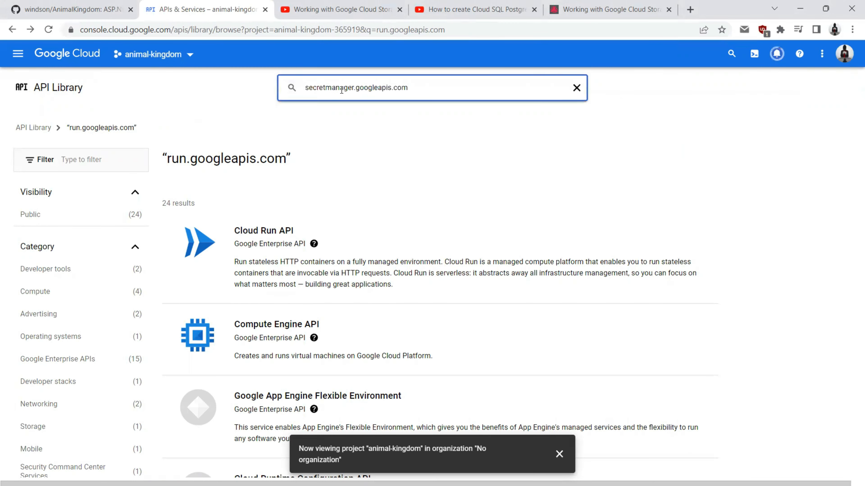
key("Return")
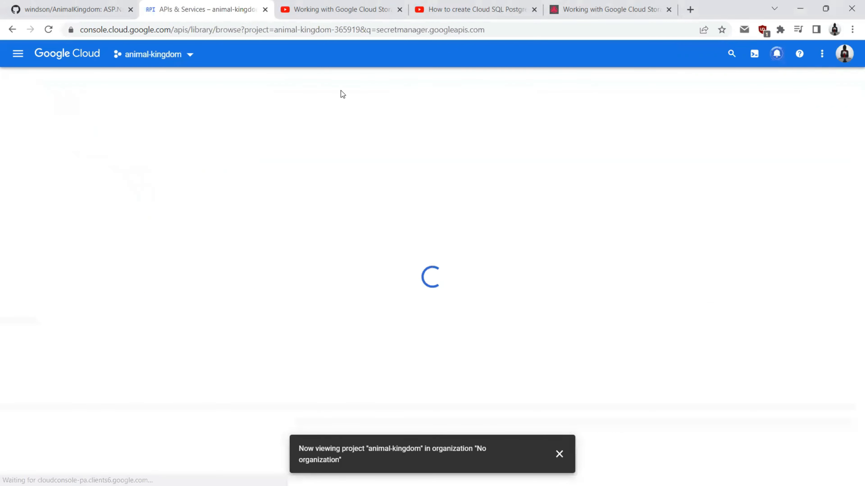
left_click(274, 247)
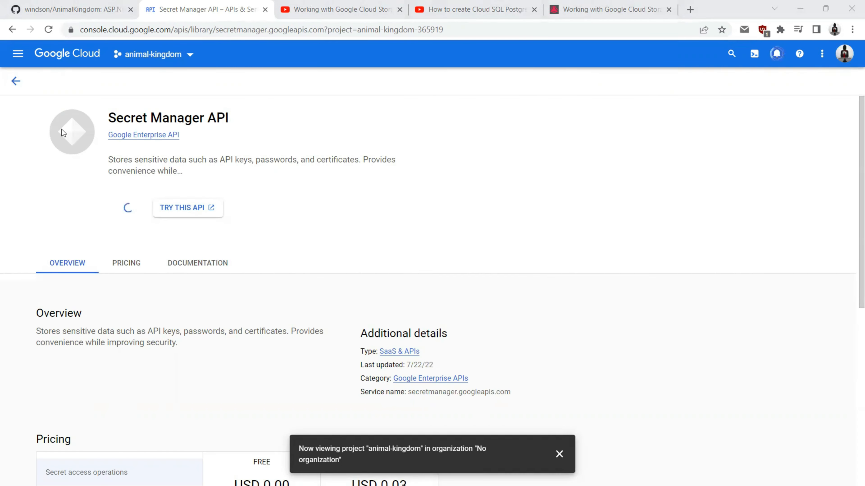
left_click(16, 82)
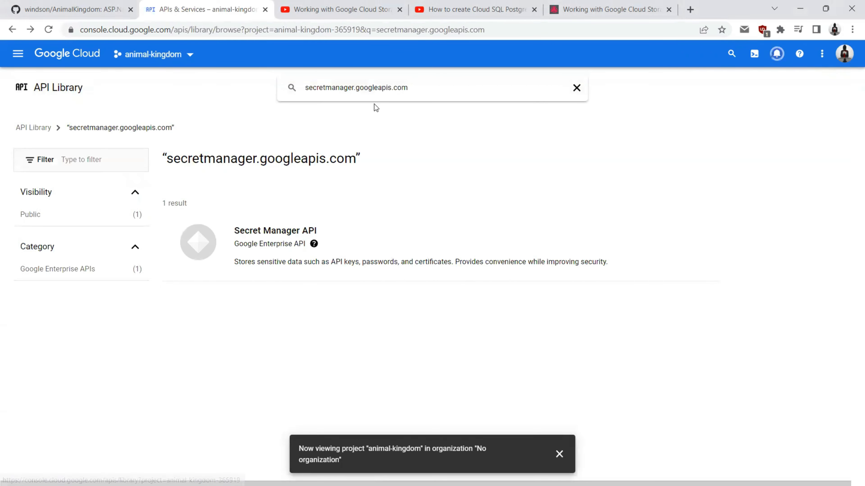
left_click(576, 88)
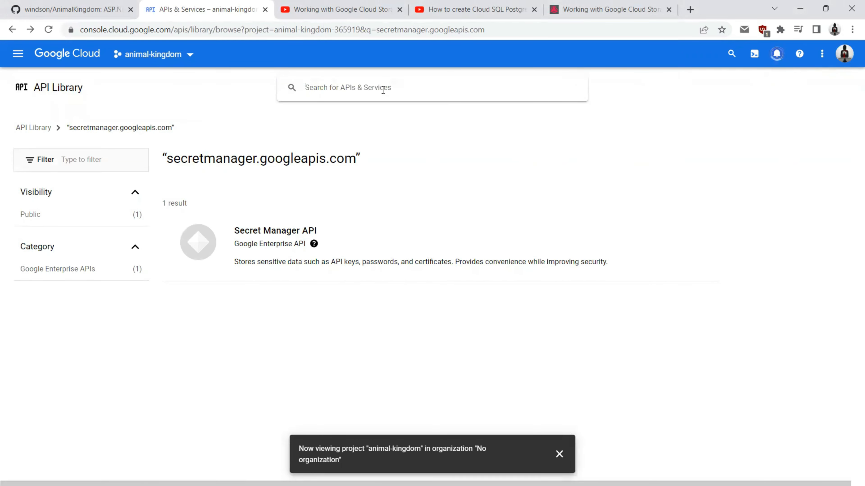
Step: Look up compute.googleapis.com, then go to the empty Cloud SQL instances page
type("compute.googleapis.com")
key("Return")
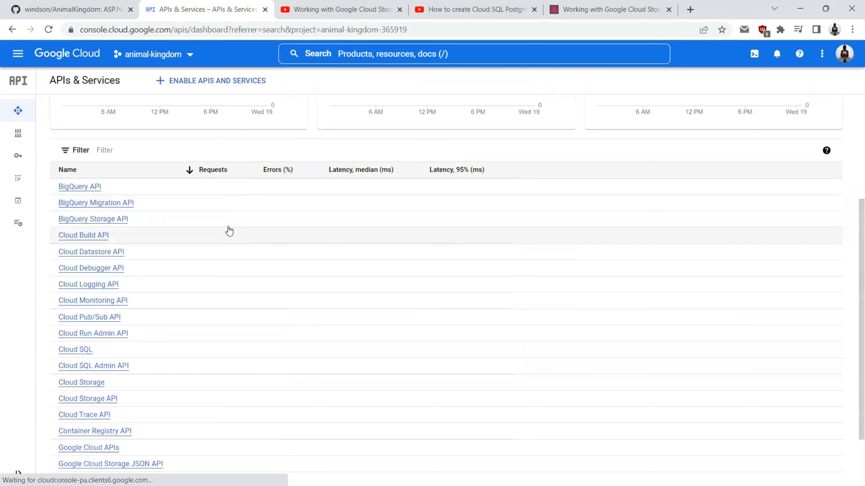
left_click(18, 54)
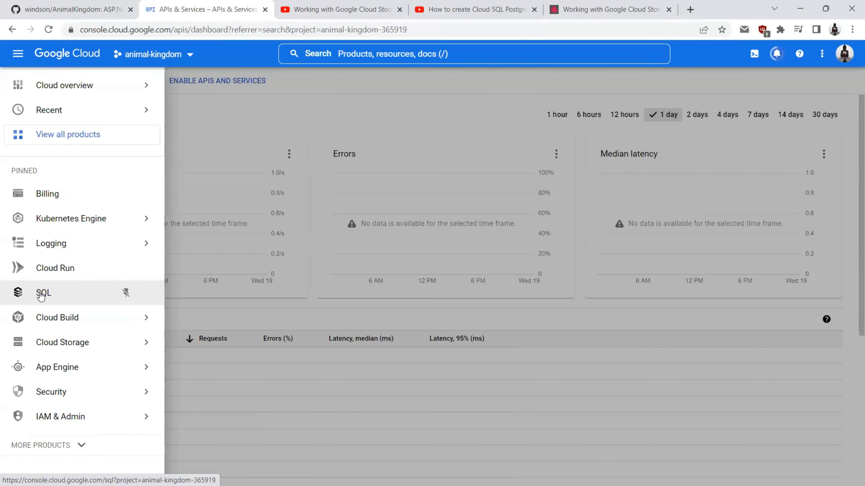
left_click(41, 294)
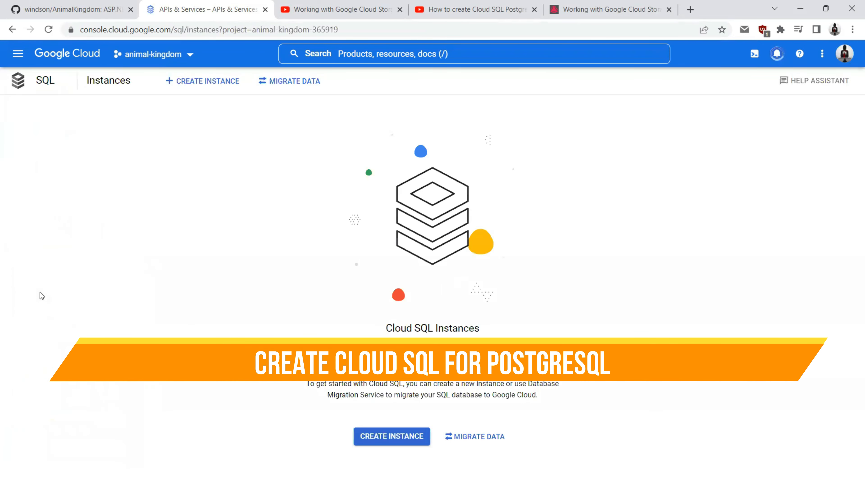
Step: Start a new PostgreSQL Cloud SQL instance and enable the Compute Engine API
left_click(394, 438)
left_click(334, 212)
left_click(819, 122)
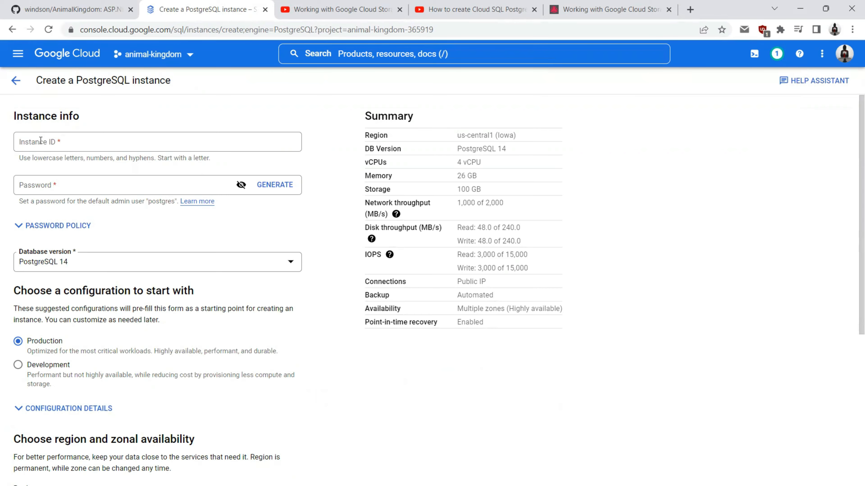
Step: Enter instance ID animalkingdom-instance and set the admin password
left_click(40, 141)
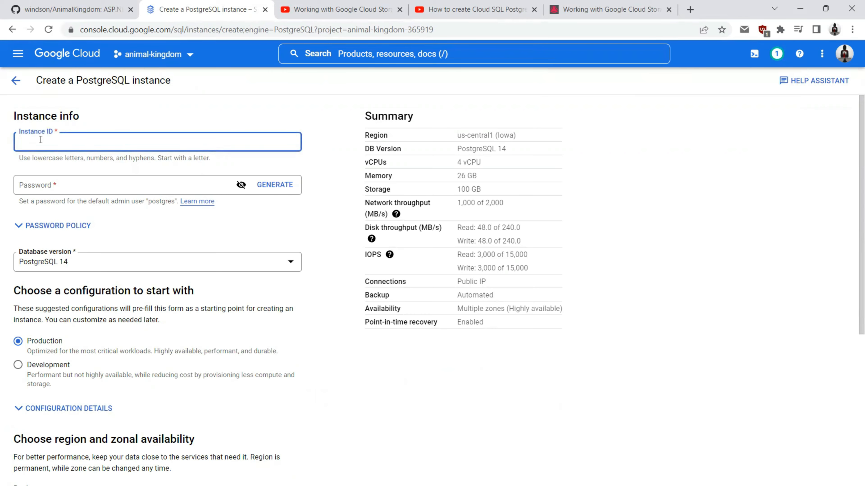
type("animalkingdom-instance")
left_click(242, 192)
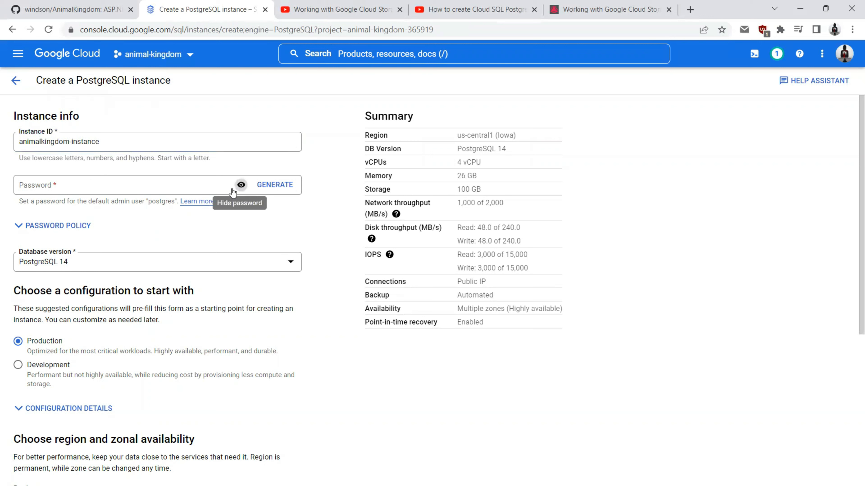
left_click(117, 189)
type("121212")
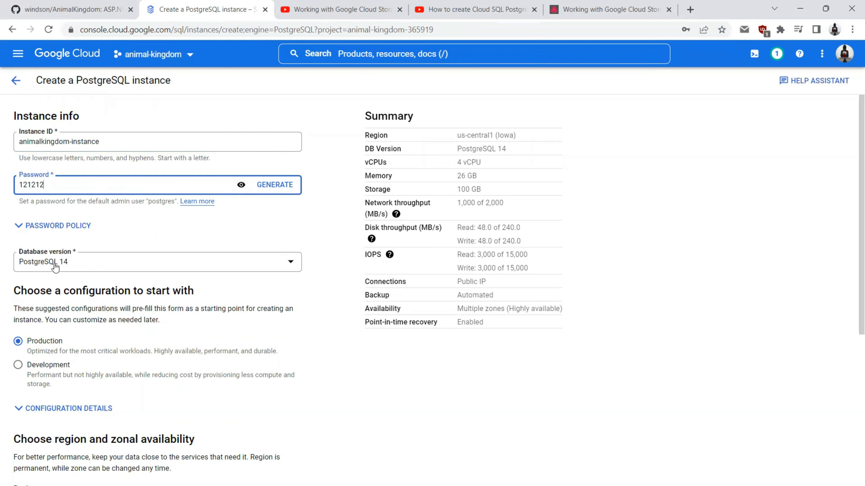
Step: Keep PostgreSQL 14 and choose the Development configuration, checking the tutorial video
left_click(66, 270)
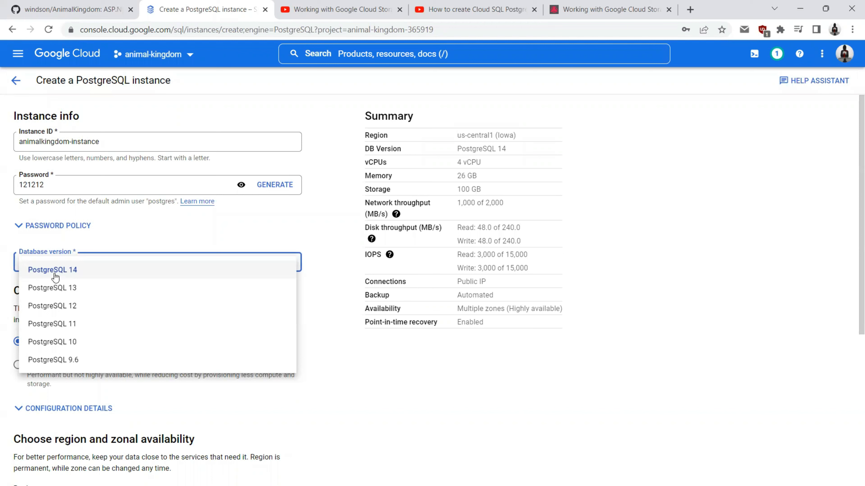
left_click(69, 275)
scroll(130, 257, "down", 3)
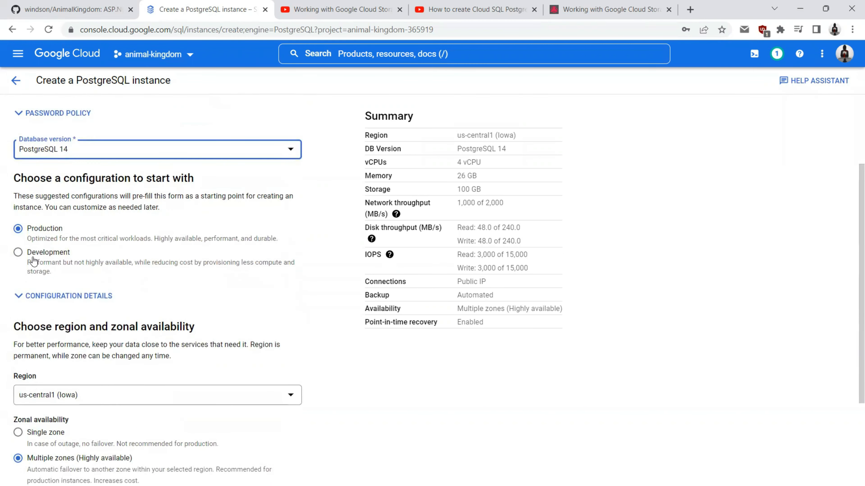
left_click(18, 253)
scroll(18, 254, "down", 3)
left_click(65, 183)
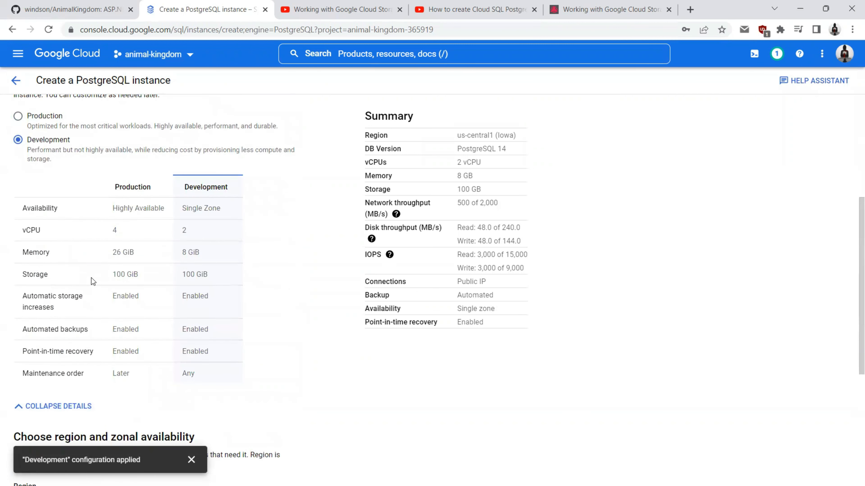
scroll(89, 275, "down", 3)
scroll(87, 272, "down", 3)
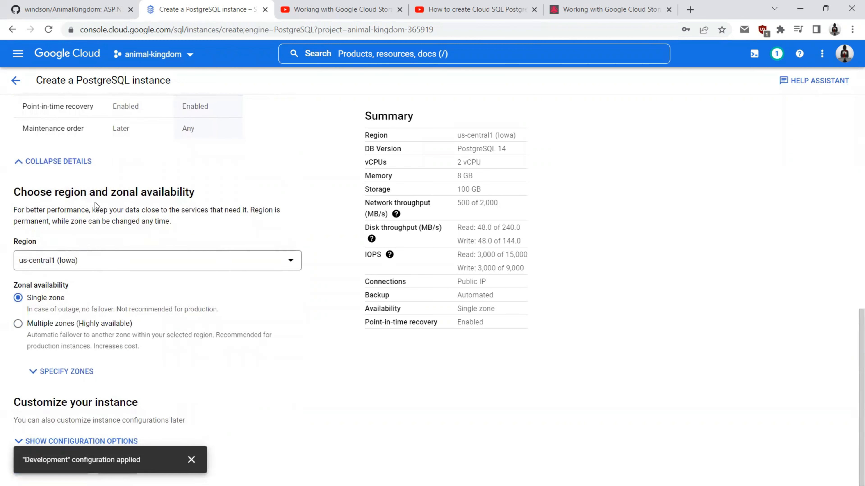
left_click(423, 10)
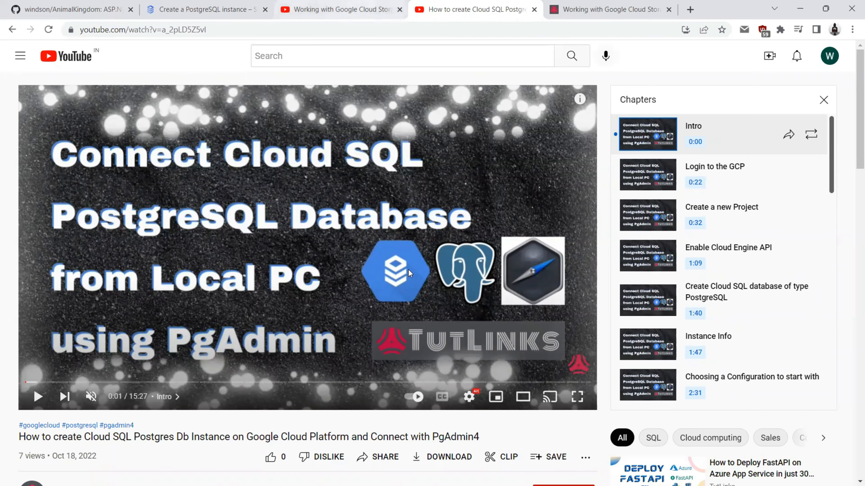
left_click(215, 4)
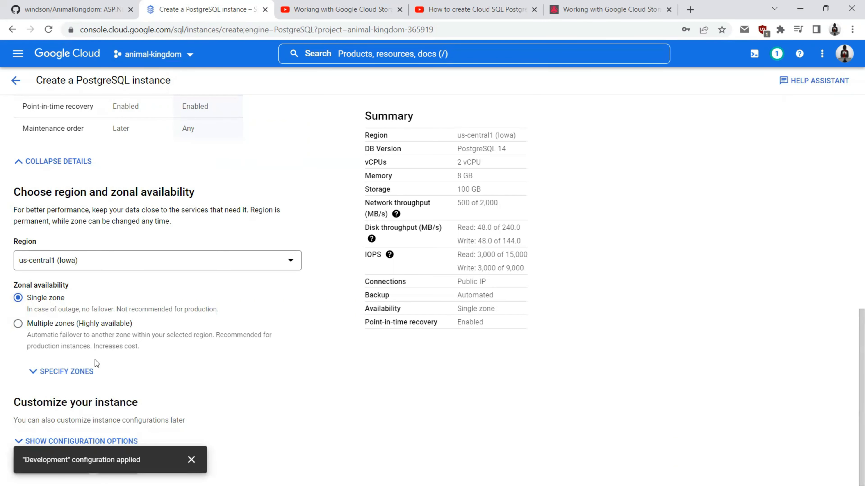
Step: Set the instance machine type to Shared core (1 vCPU)
left_click(88, 442)
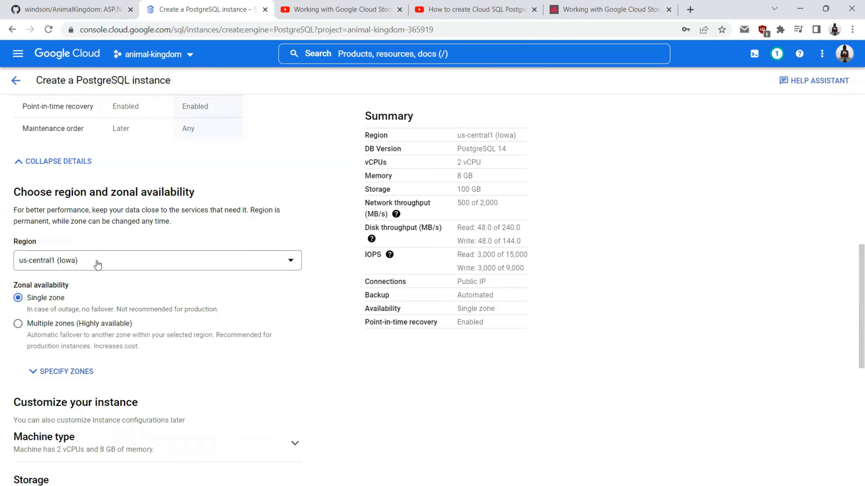
scroll(97, 267, "down", 4)
left_click(99, 263)
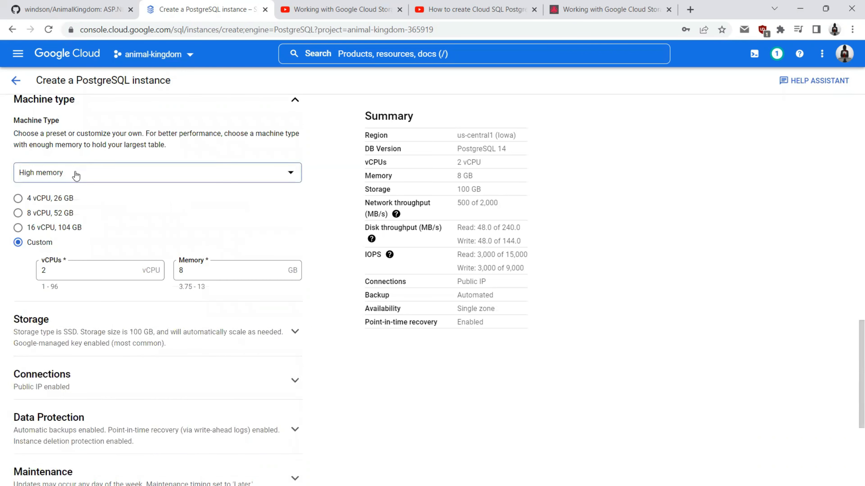
left_click(73, 173)
left_click(38, 184)
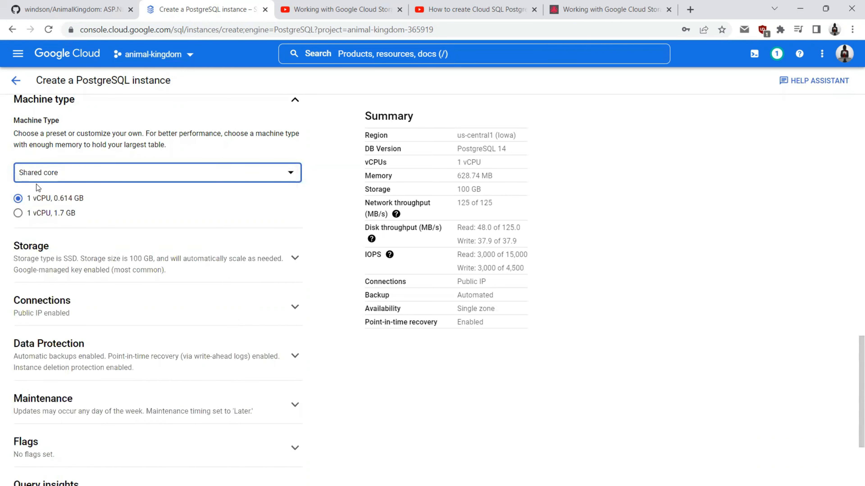
Step: Set storage capacity to 10 GB and expand the Connections settings
left_click(56, 264)
scroll(68, 264, "down", 3)
left_click(18, 291)
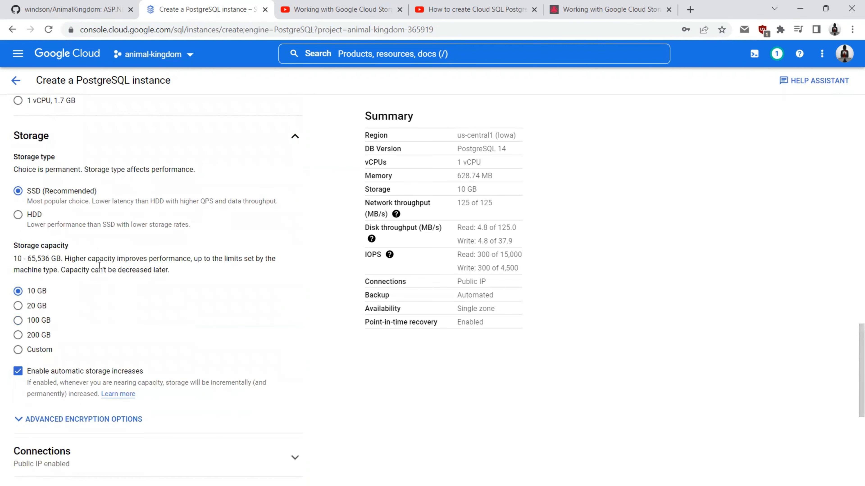
scroll(99, 266, "down", 5)
left_click(56, 278)
scroll(57, 278, "down", 3)
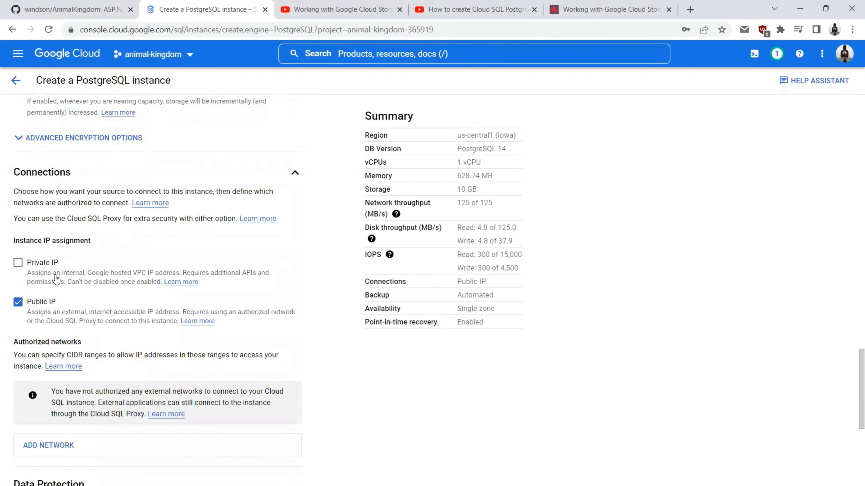
scroll(56, 278, "down", 2)
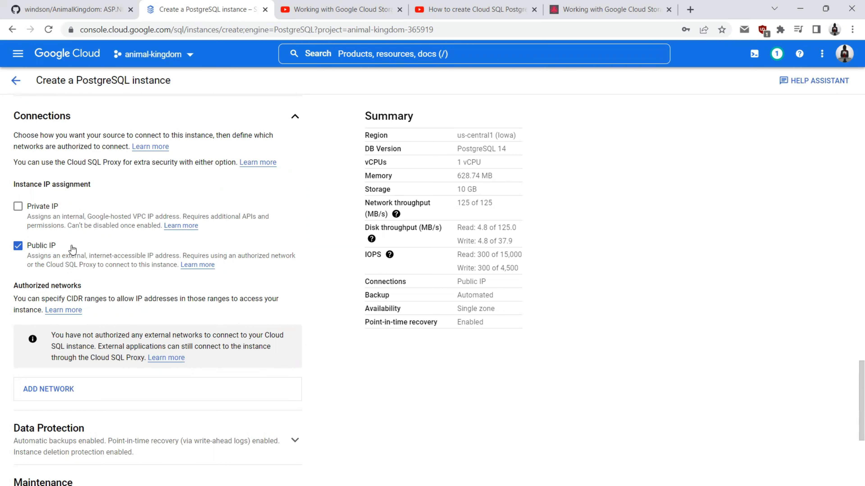
scroll(72, 250, "down", 1)
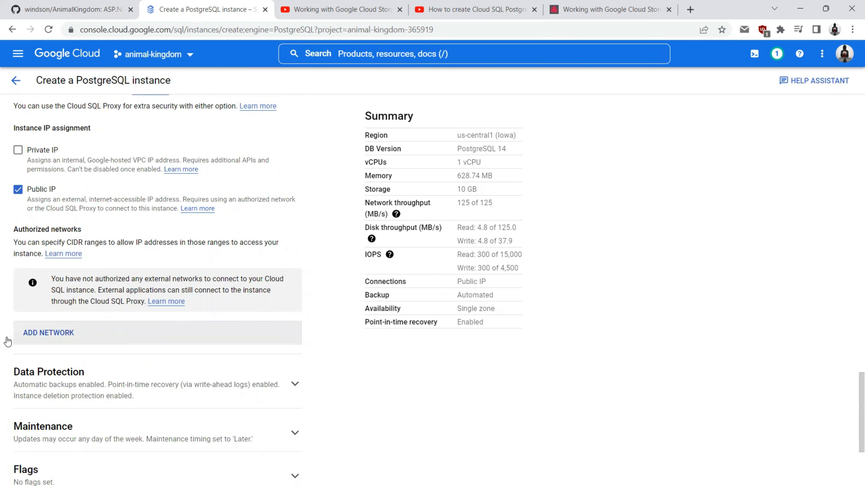
Step: Add authorized network 'mypc' using this computer's public IP from checkip.amazonaws.com
left_click(45, 337)
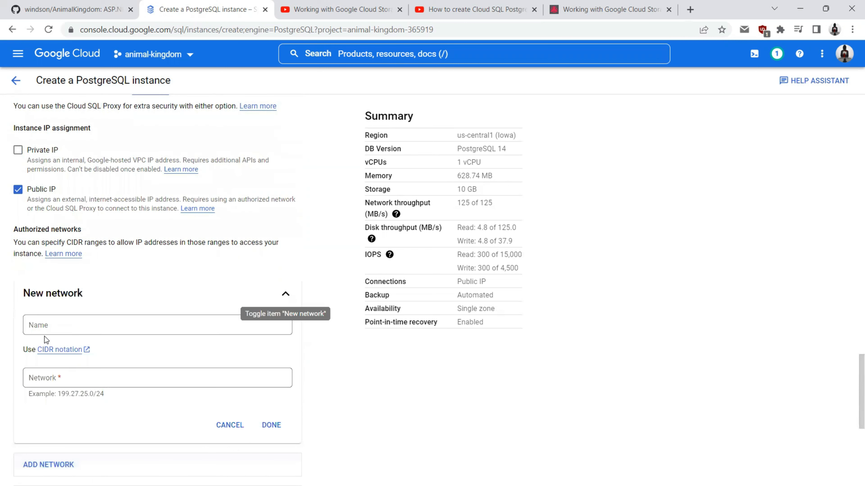
left_click(45, 331)
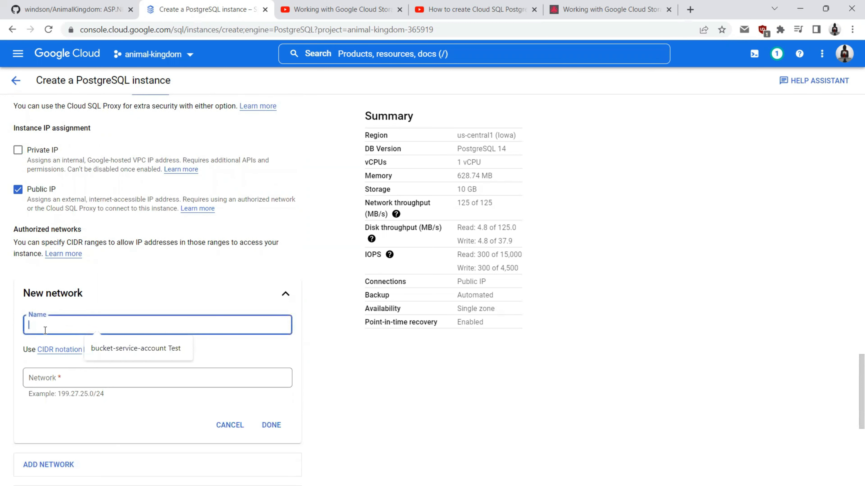
type("mypc")
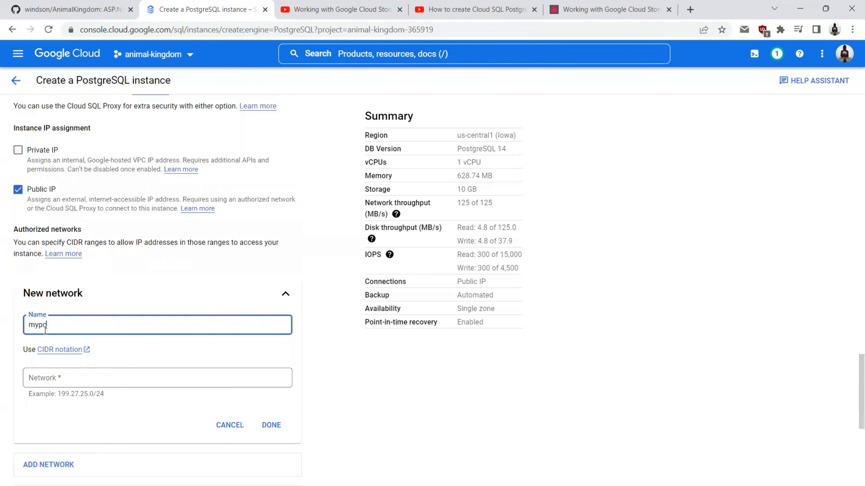
left_click(67, 383)
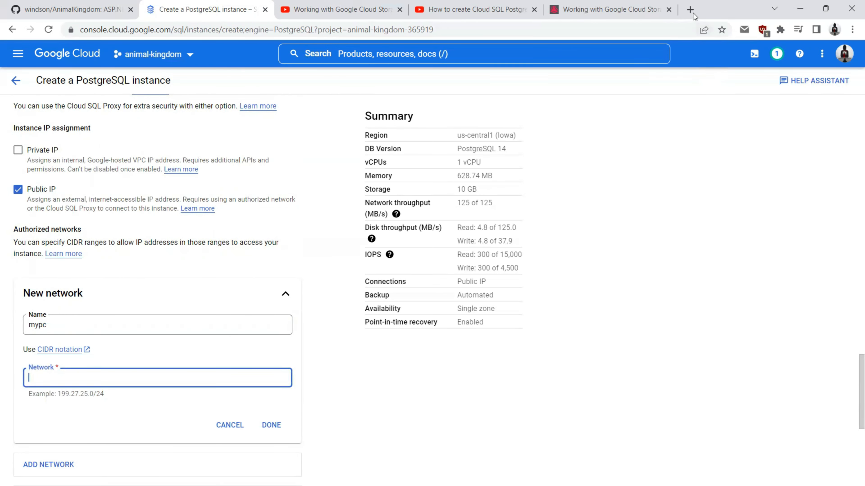
left_click(690, 9)
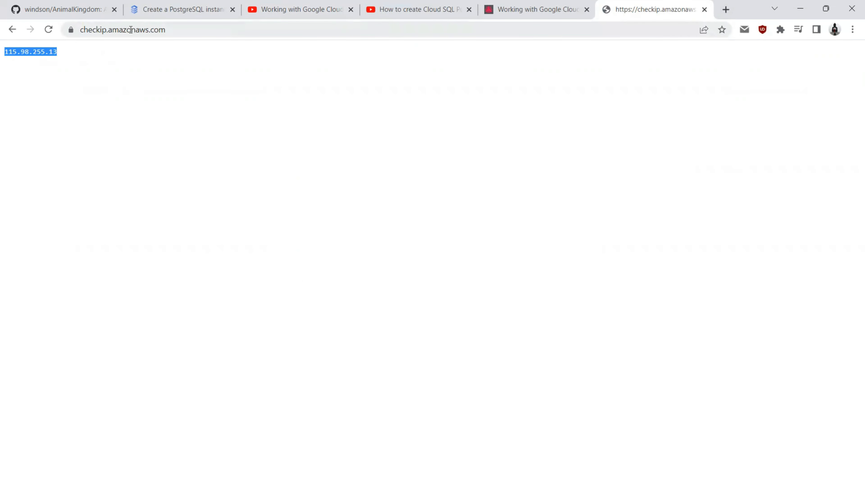
double_click(41, 53)
key("ctrl+c")
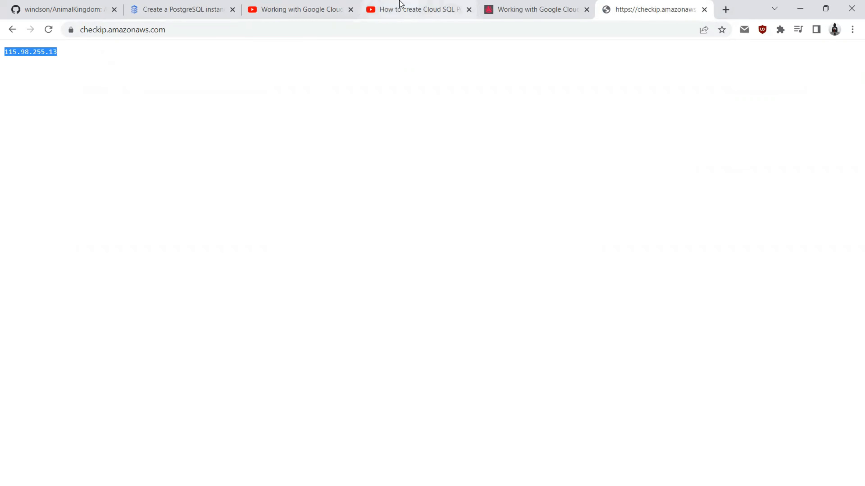
left_click(182, 4)
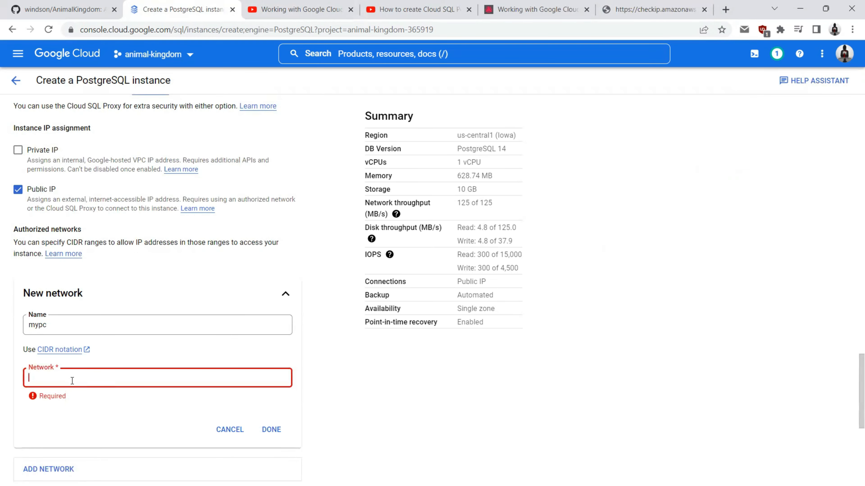
left_click(115, 375)
key("ctrl+v")
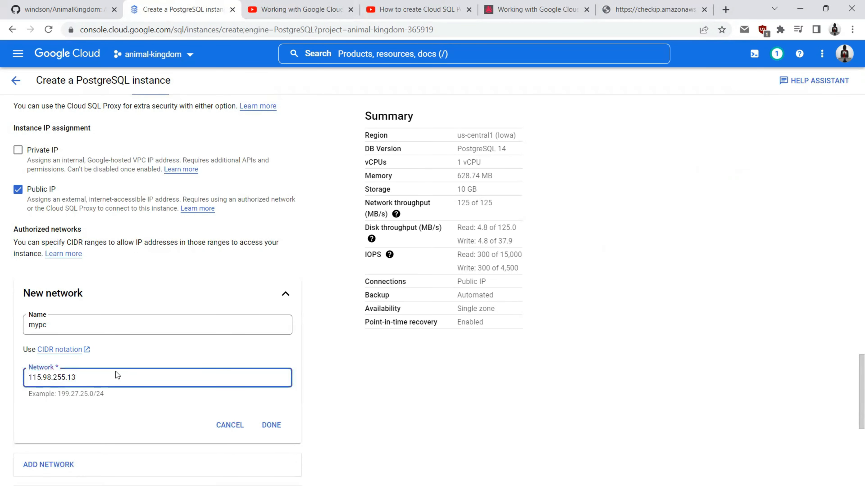
left_click(272, 427)
scroll(104, 274, "down", 4)
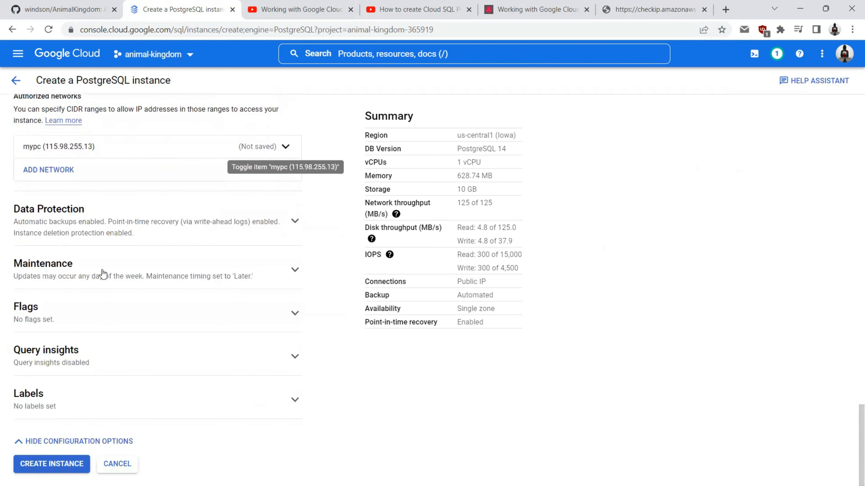
Step: Submit the form to create animalkingdom-instance, then bring up the Navigation menu
left_click(54, 470)
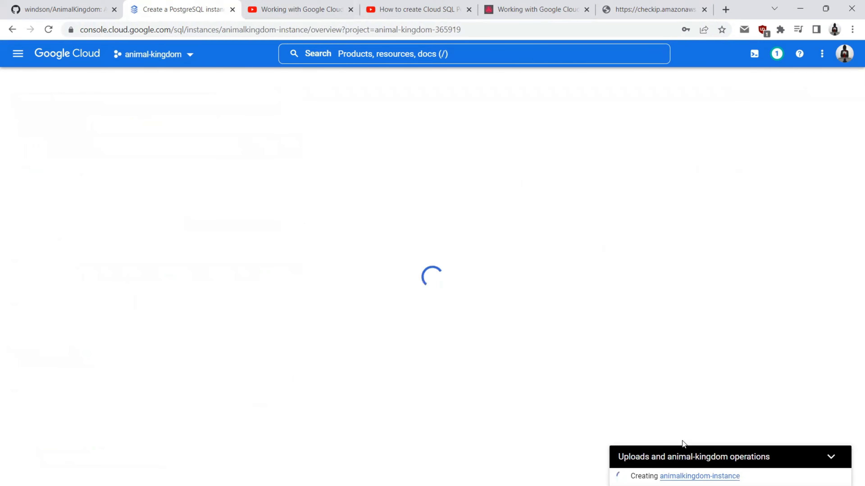
left_click(17, 56)
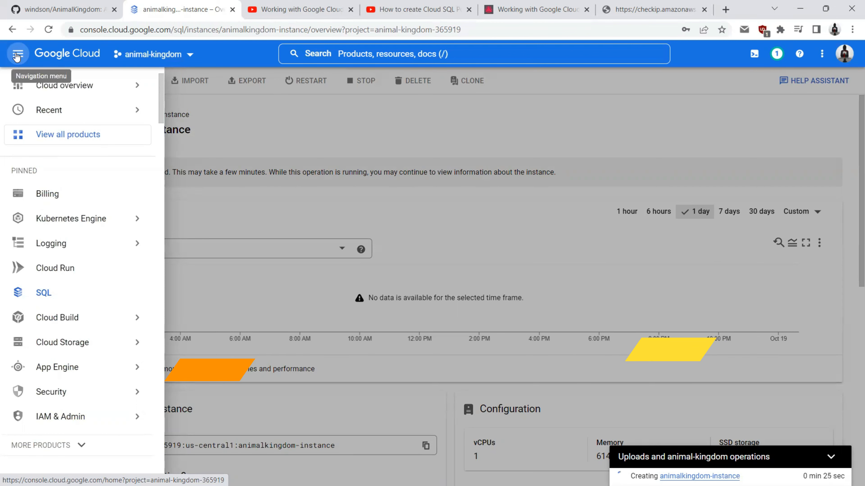
Step: In Cloud Storage, start a new bucket named animalkingdom-bucket
mouse_move(46, 349)
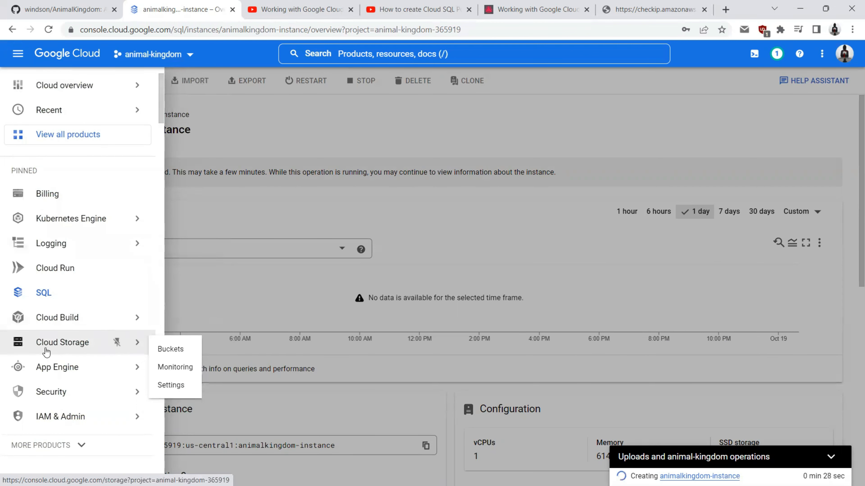
left_click(45, 349)
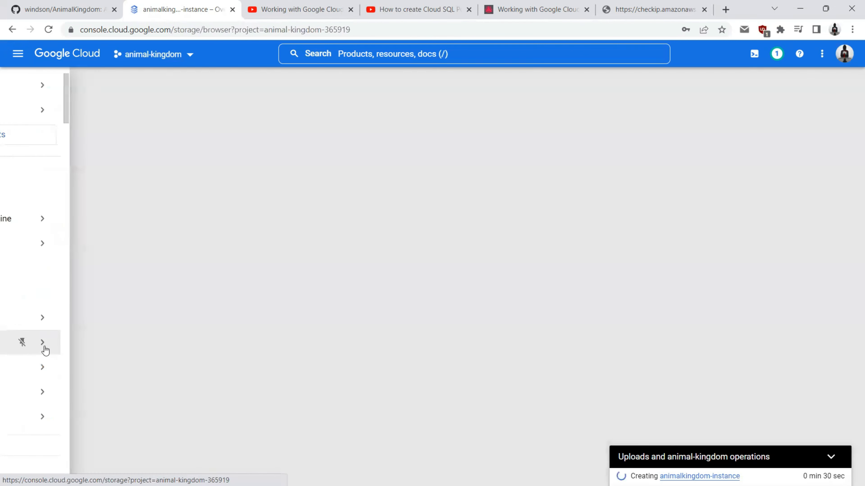
left_click(403, 410)
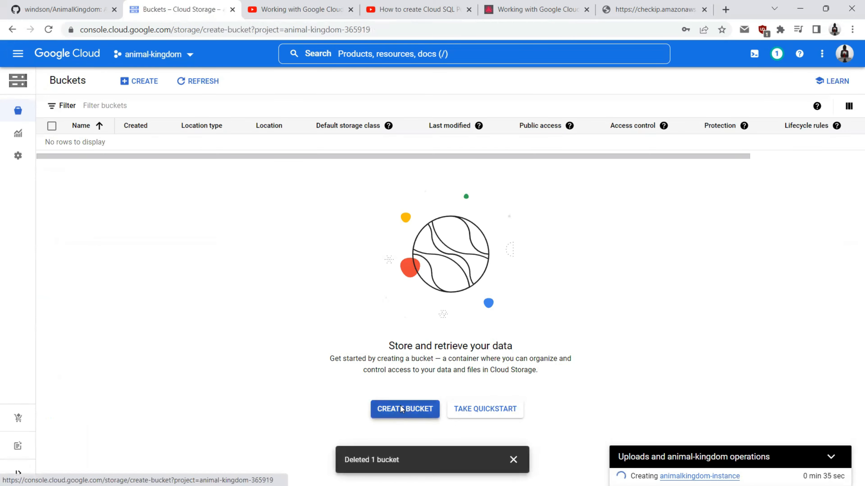
left_click(135, 164)
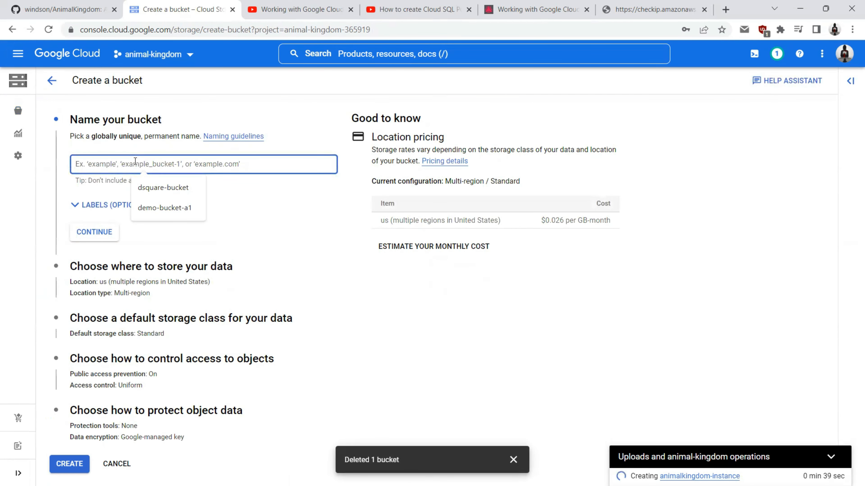
type("animalkingdom")
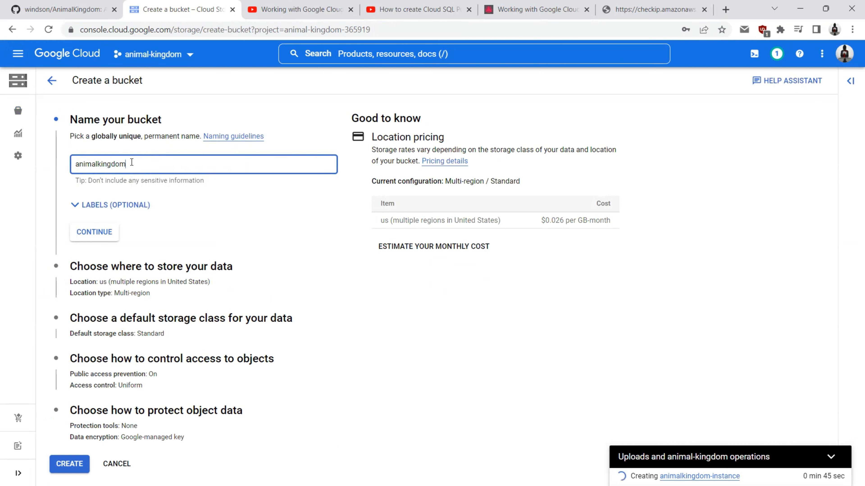
type("-bucket")
left_click(92, 233)
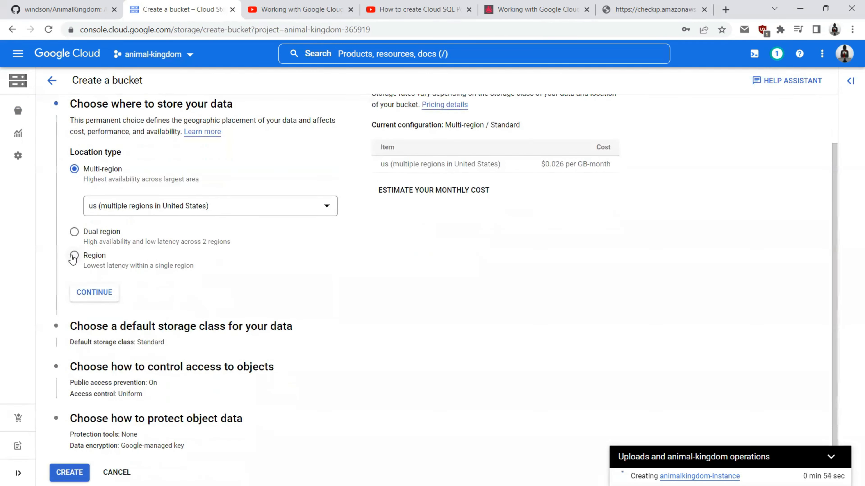
Step: Place it in region us-east1 with Standard class, create it, and confirm public access prevention
left_click(73, 255)
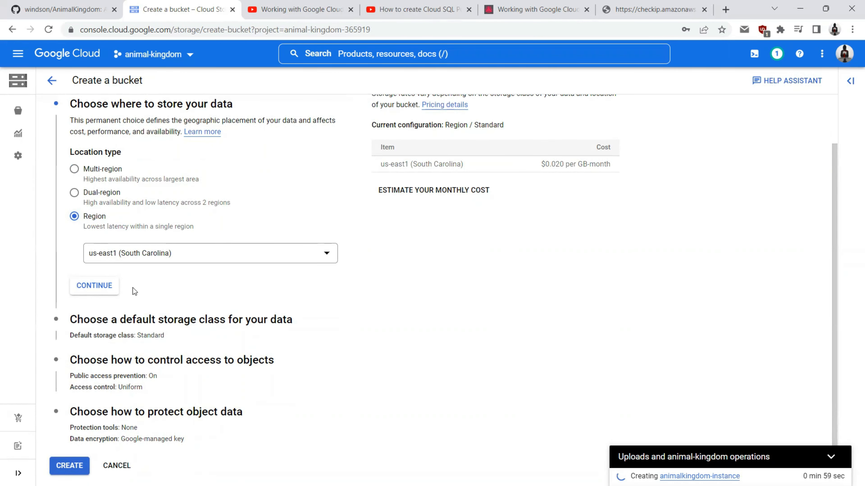
left_click(92, 290)
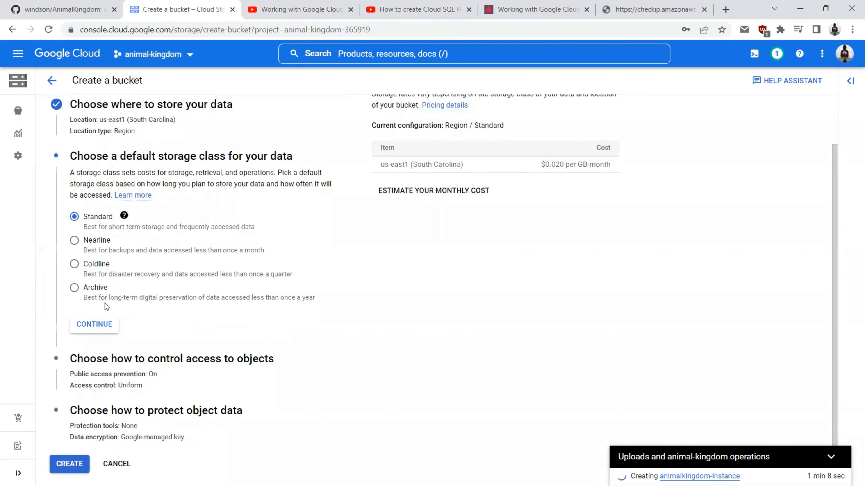
left_click(96, 327)
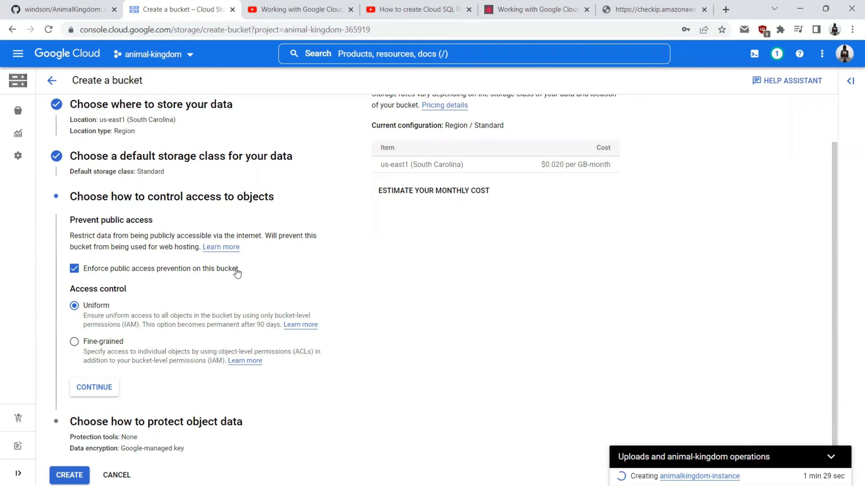
left_click(83, 387)
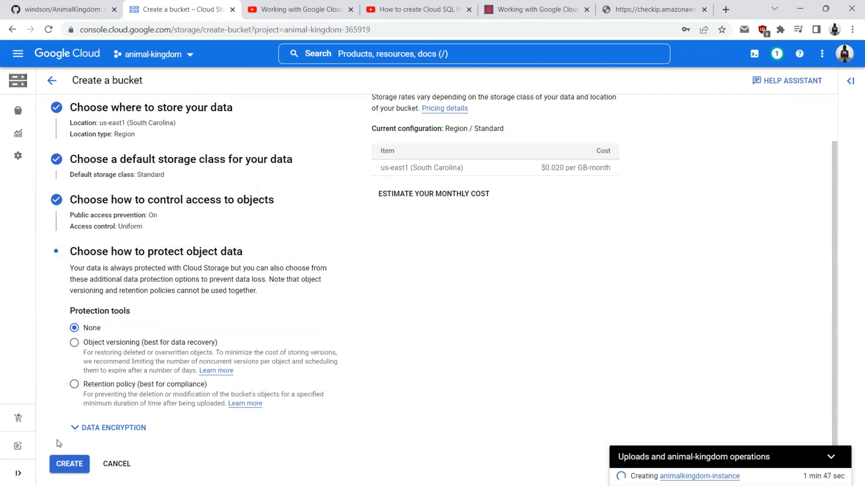
left_click(65, 470)
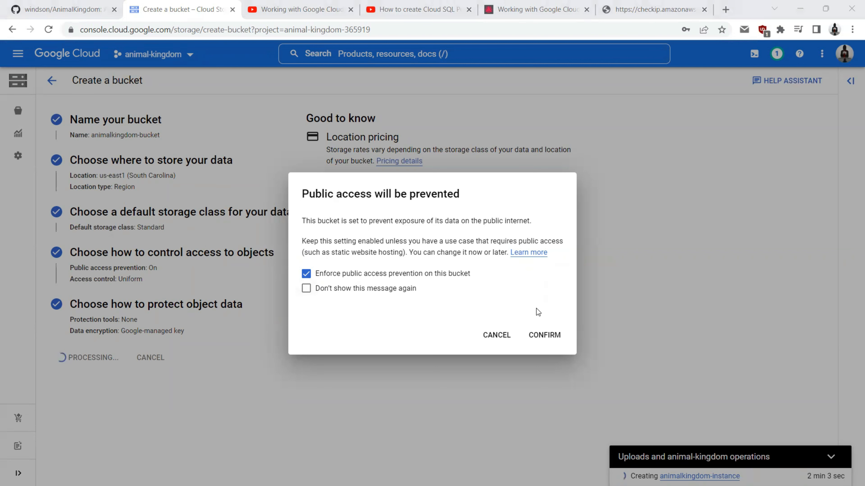
left_click(544, 339)
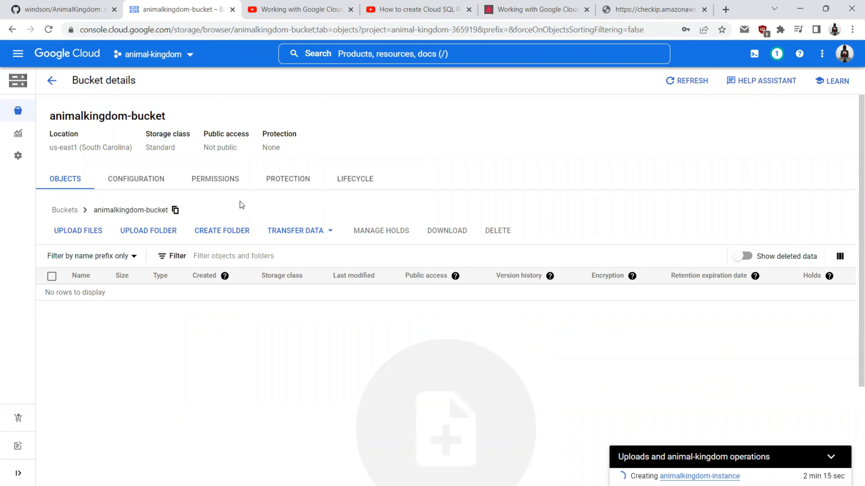
mouse_move(17, 101)
left_click(17, 54)
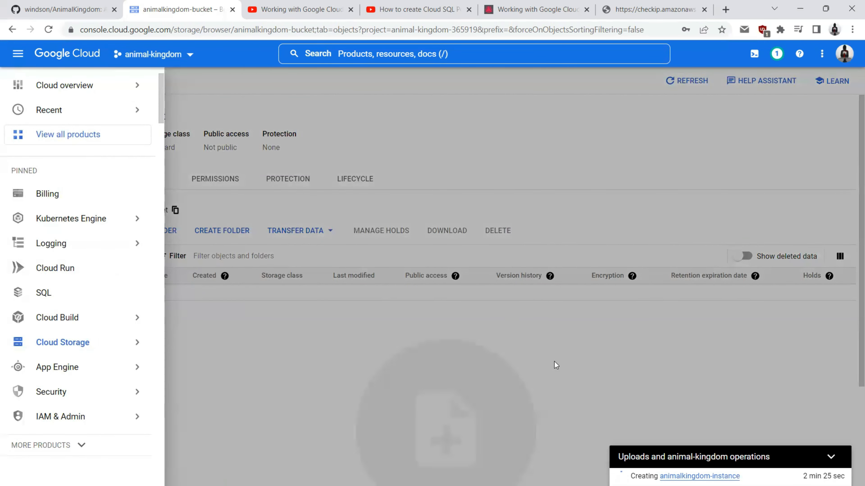
left_click(554, 362)
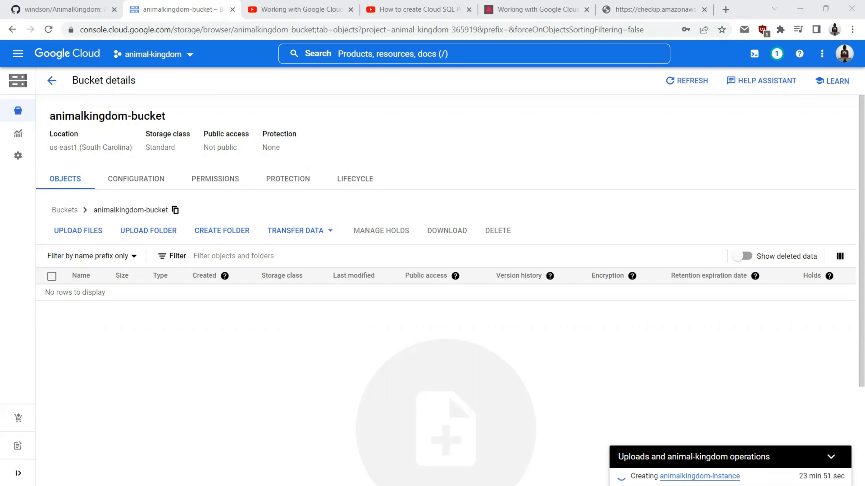
Step: Stop the running AnimalKingdom debug session and expand the Controllers folder in Solution Explorer
key("alt+Tab")
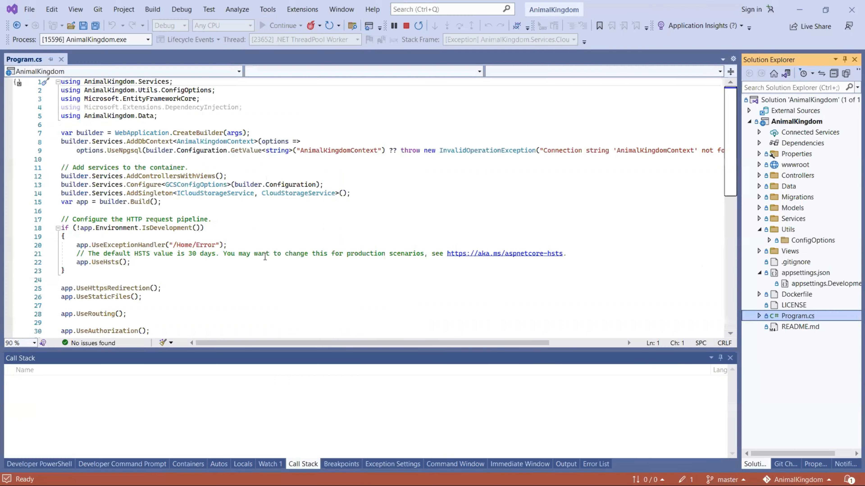
left_click(406, 26)
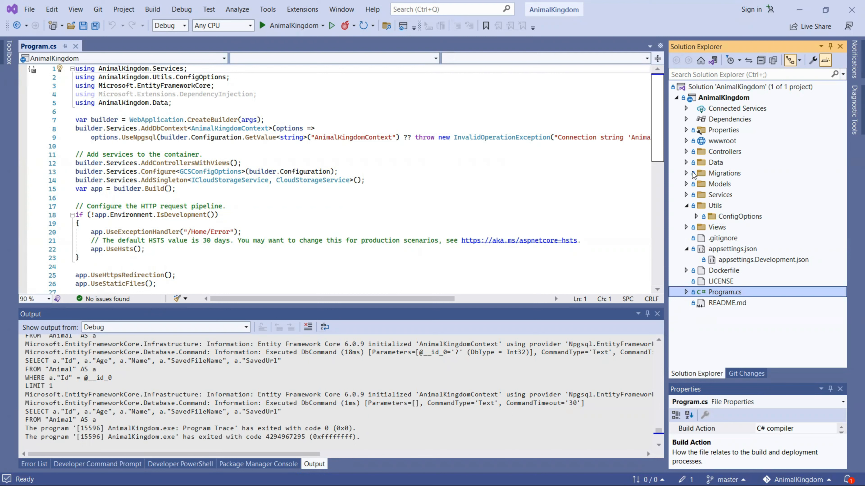
left_click(686, 151)
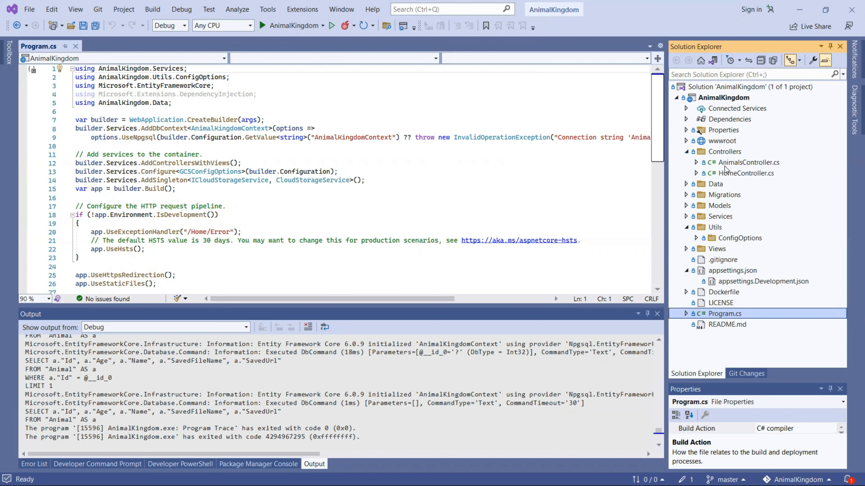
left_click(676, 99)
Step: Add a cloudbuild.yml item to the AnimalKingdom project and paste in the build, push and deploy YAML
right_click(716, 102)
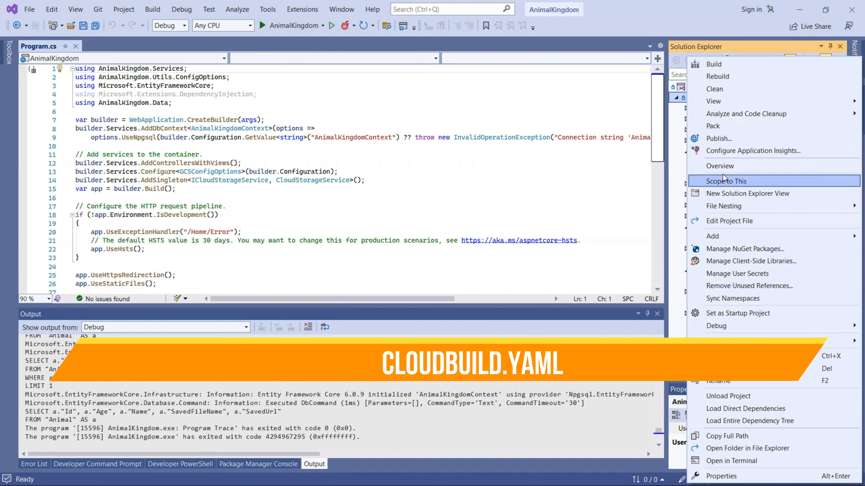
mouse_move(715, 237)
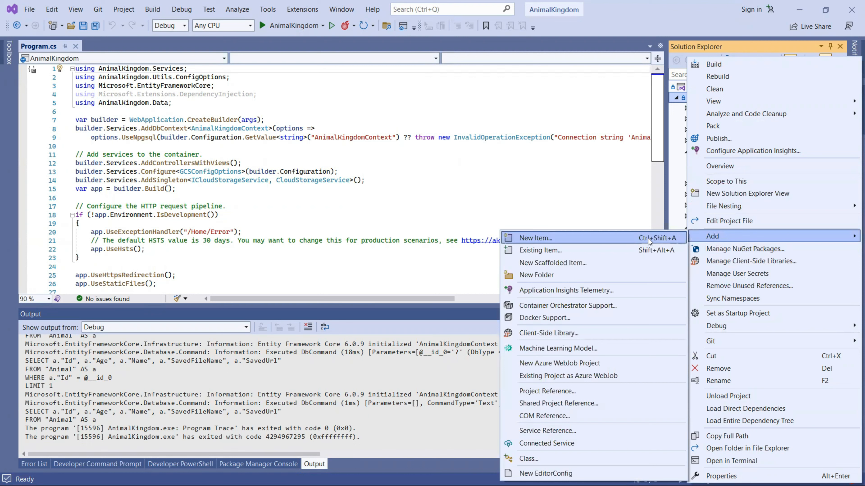
left_click(610, 241)
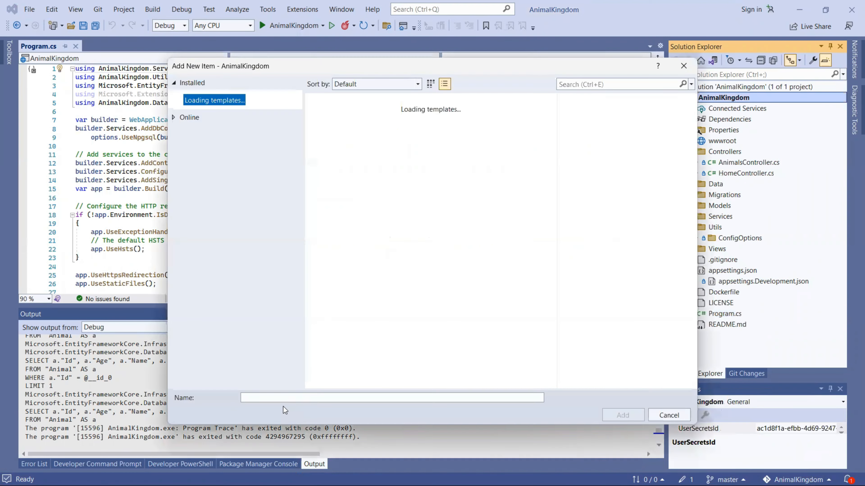
type("clo")
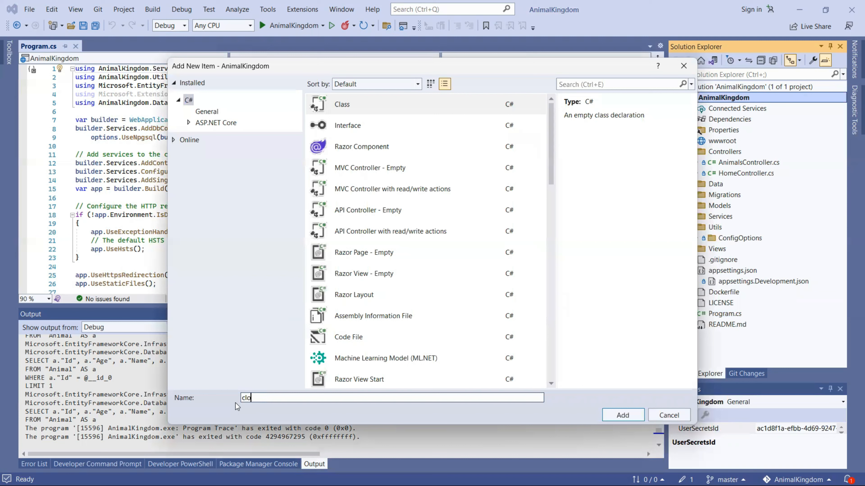
type("udbuild.yml")
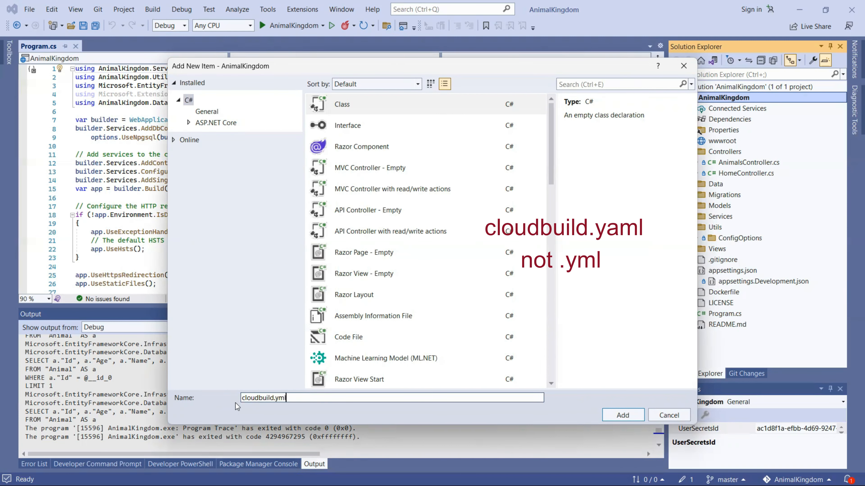
left_click(605, 413)
key("ctrl+a")
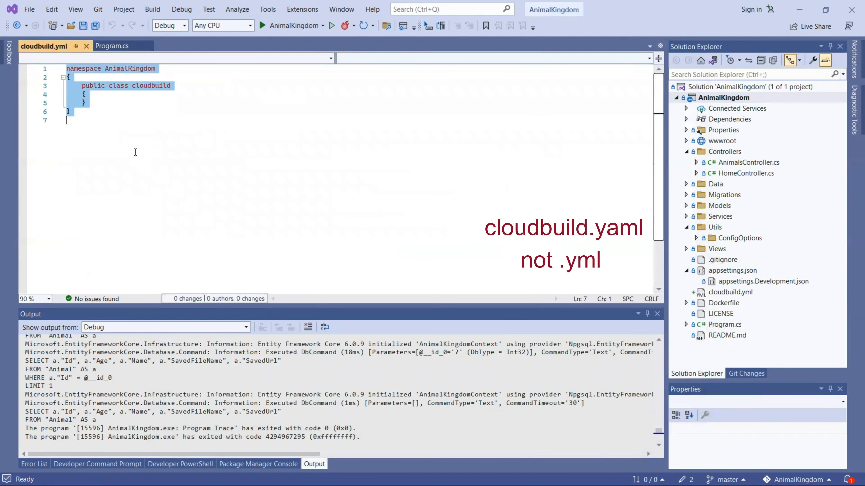
key("ctrl+v")
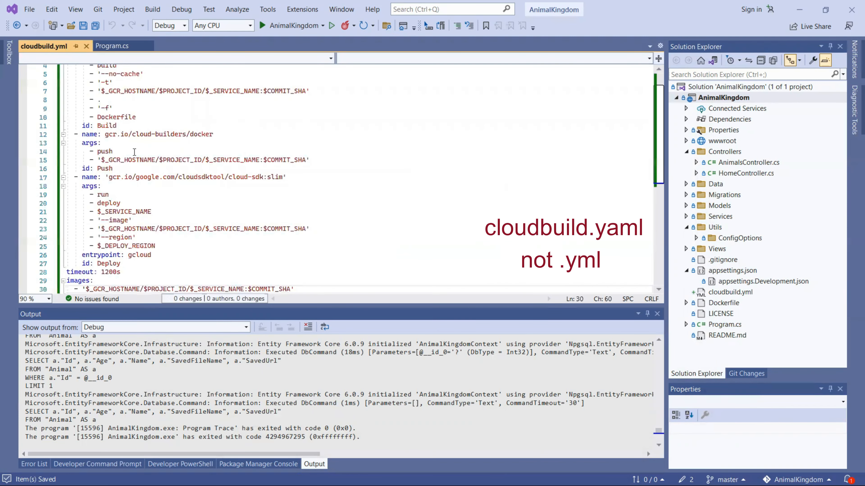
Step: Locate cloudbuild.yml in Solution Explorer and open the project folder in File Explorer
scroll(135, 152, "up", 1)
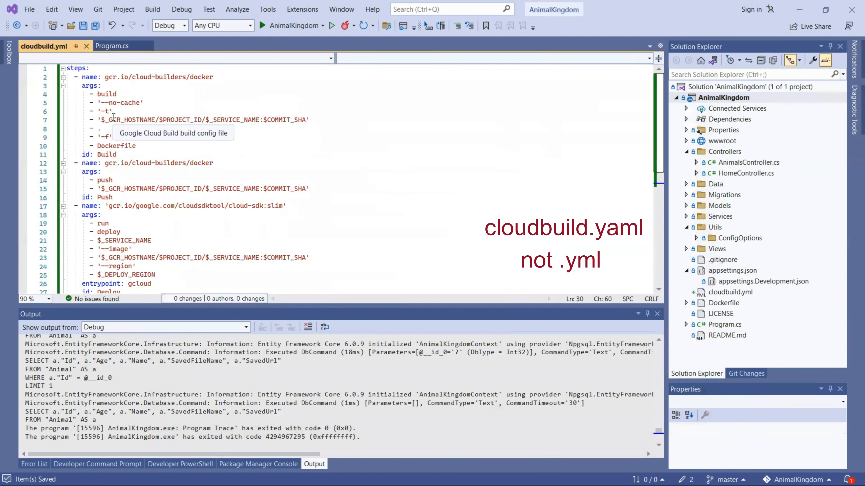
left_click(748, 61)
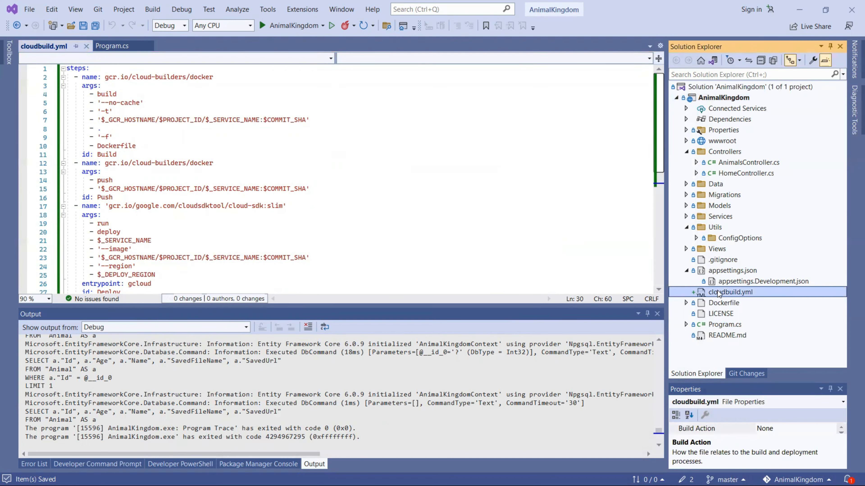
right_click(714, 99)
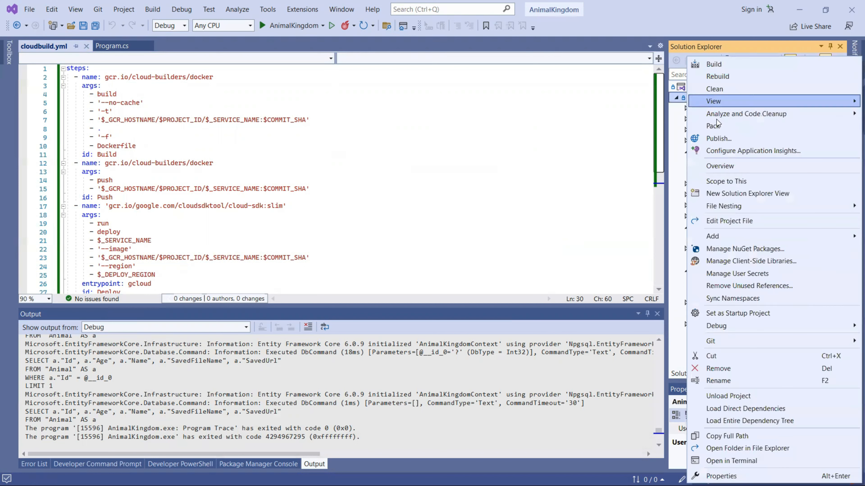
left_click(724, 451)
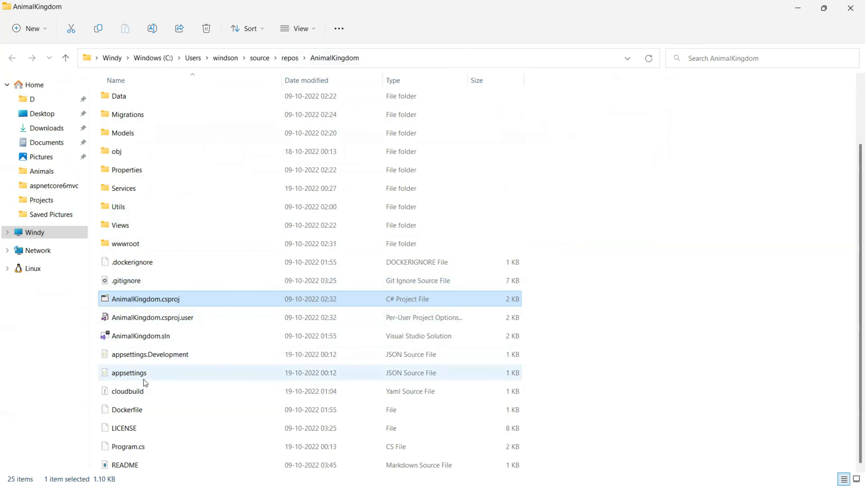
Step: Check the cloudbuild file in the AnimalKingdom folder, close File Explorer, and select 'steps' in the YAML
left_click(136, 396)
left_click(850, 7)
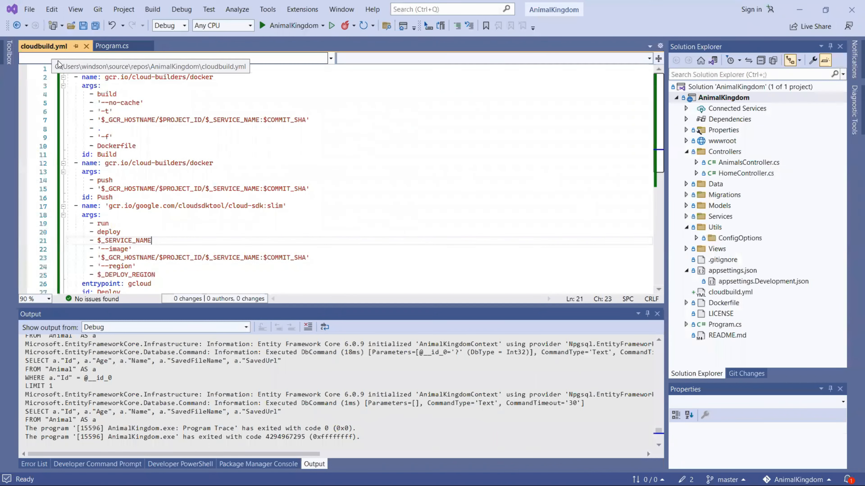
double_click(79, 71)
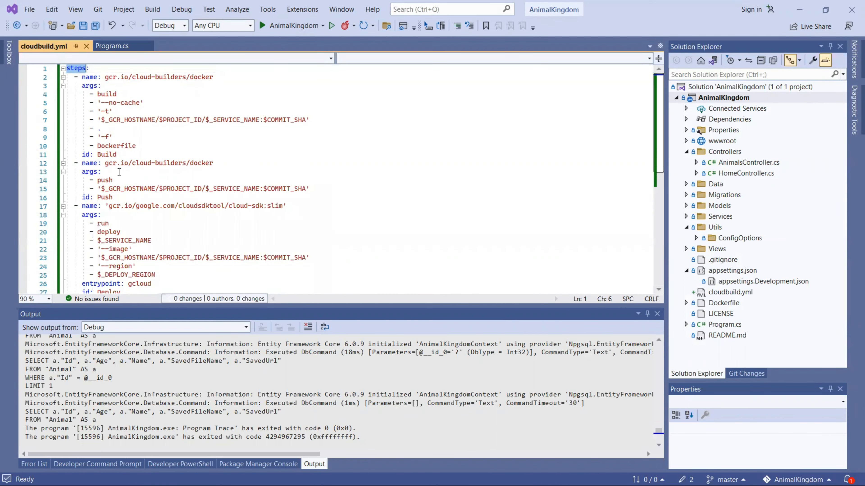
Step: Scroll through cloudbuild.yml to review its Build, Push and Deploy steps
scroll(119, 172, "down", 2)
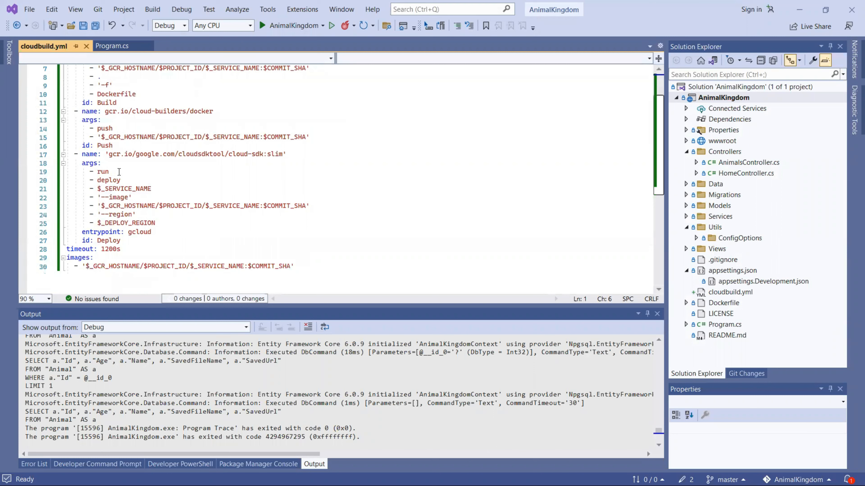
scroll(119, 172, "up", 2)
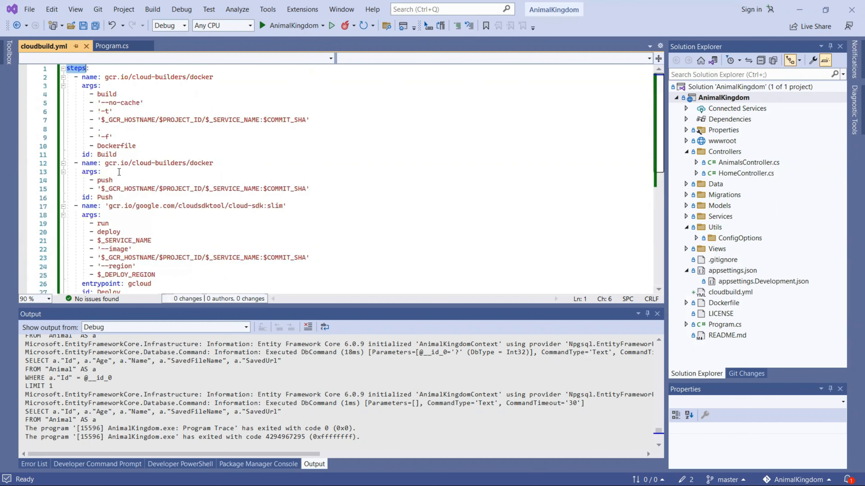
scroll(118, 172, "down", 2)
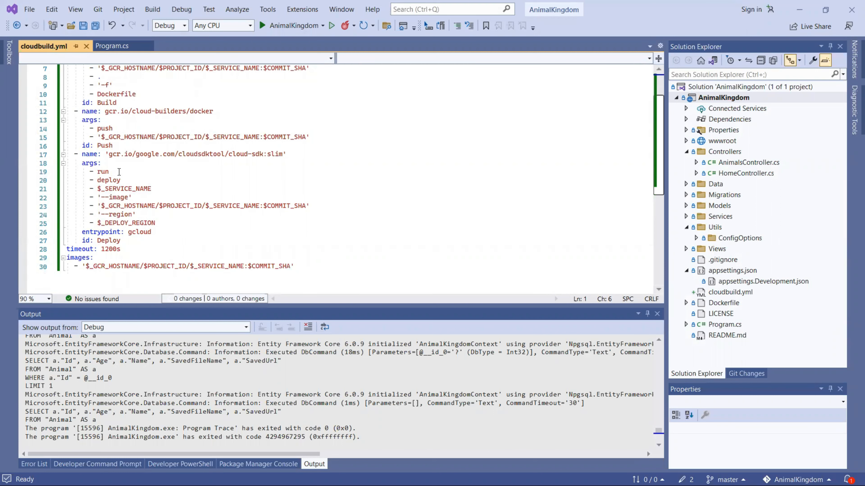
scroll(119, 172, "up", 2)
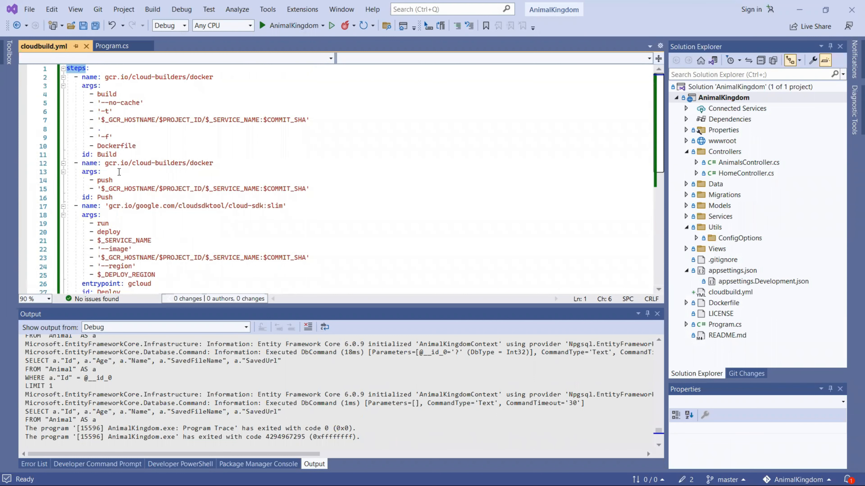
scroll(119, 173, "up", 4)
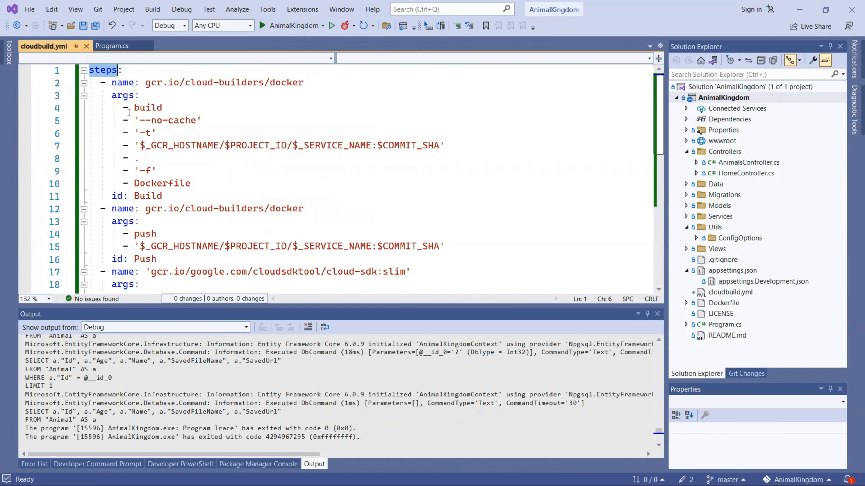
Step: Collapse the Build, Push and Deploy blocks, then expand Build and highlight its step id
left_click(84, 84)
left_click(84, 95)
left_click(84, 108)
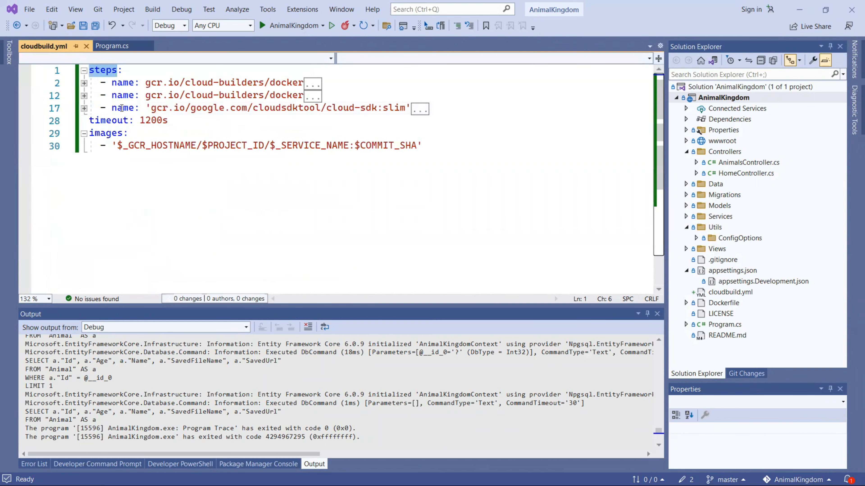
left_click(84, 83)
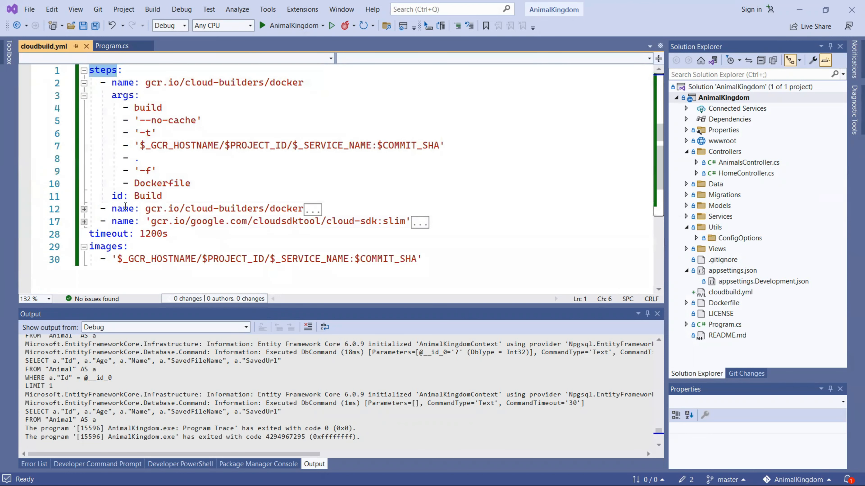
double_click(145, 197)
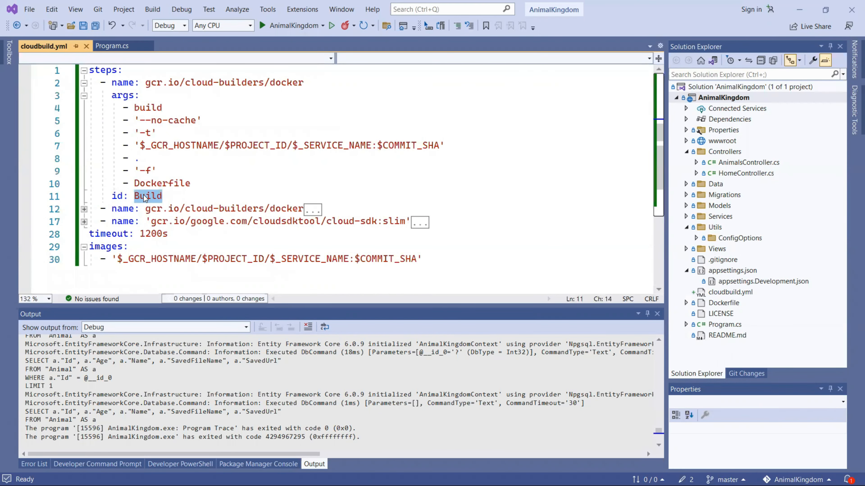
mouse_move(148, 197)
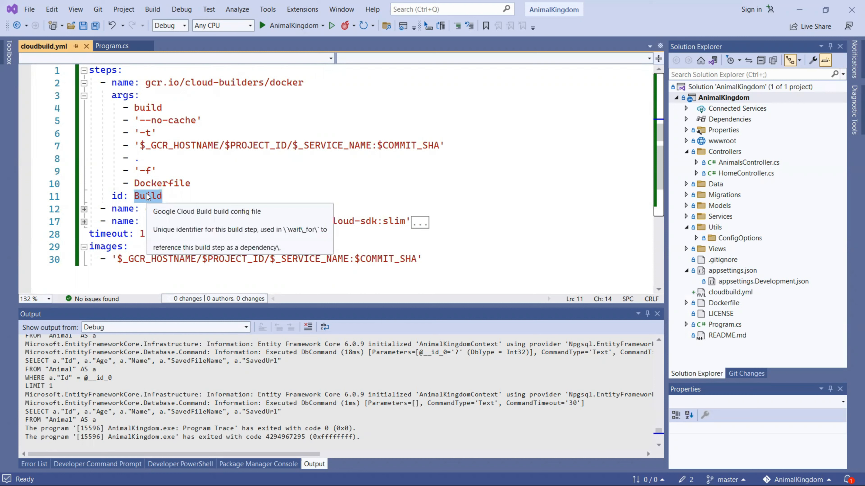
Step: Expand the Push and Deploy blocks, highlighting their step ids and the gcloud entrypoint
left_click(84, 209)
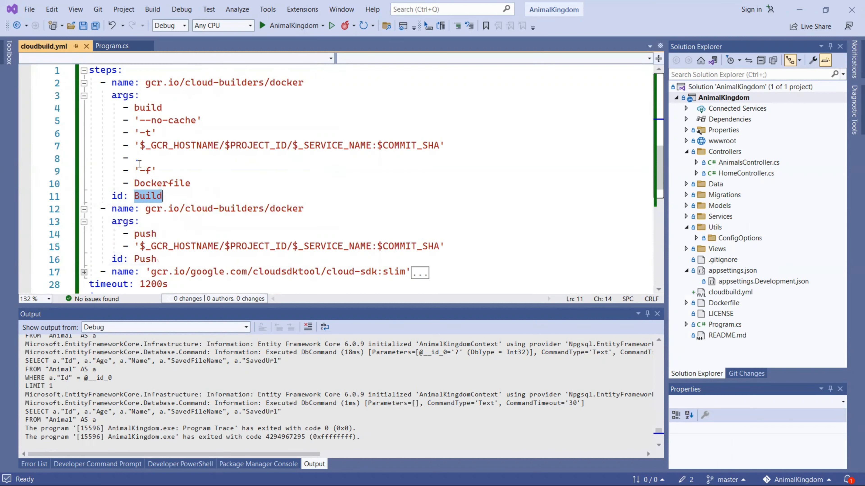
scroll(149, 205, "down", 2)
double_click(148, 184)
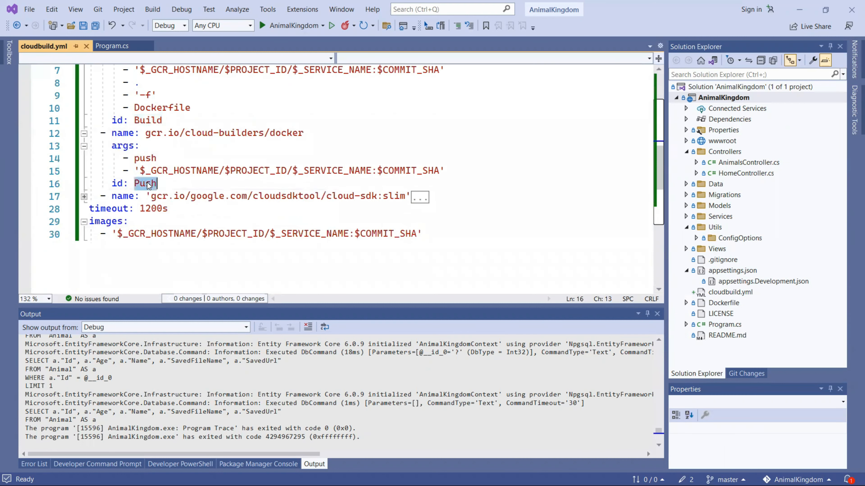
left_click(84, 197)
scroll(120, 196, "down", 2)
scroll(120, 196, "down", 1)
double_click(159, 209)
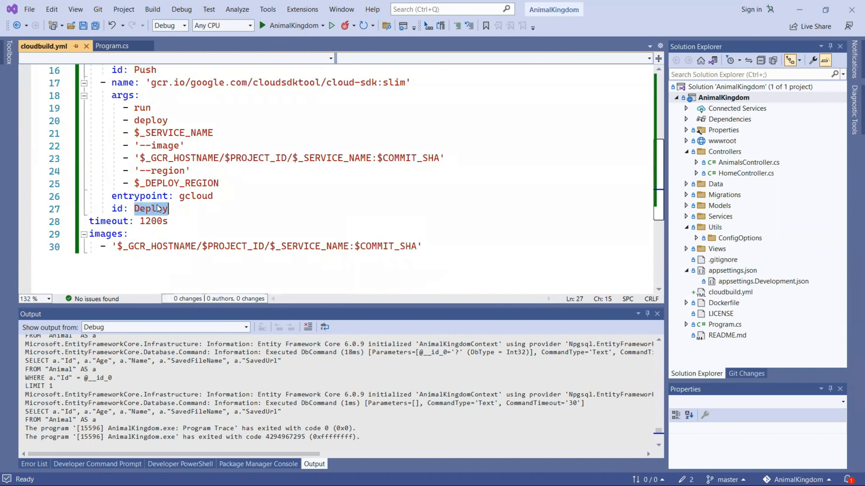
double_click(188, 199)
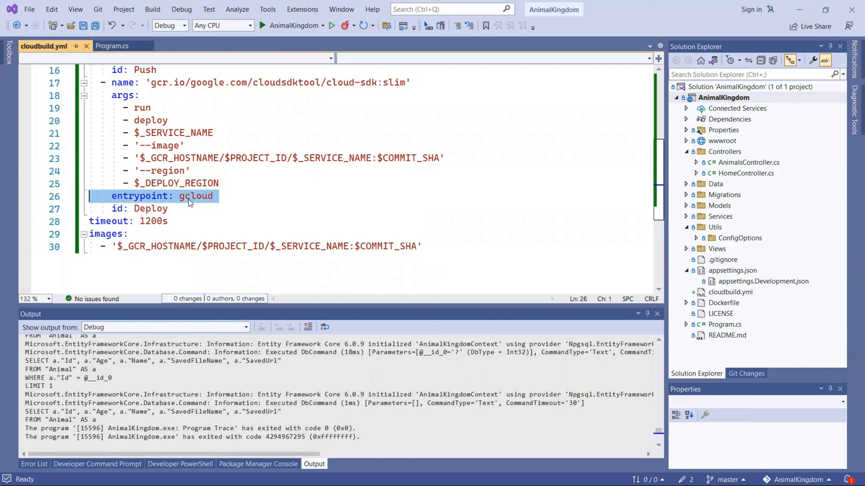
Step: Highlight the Build step's id and Dockerfile argument, then open the project's Dockerfile
scroll(189, 199, "up", 4)
scroll(189, 199, "up", 1)
double_click(149, 196)
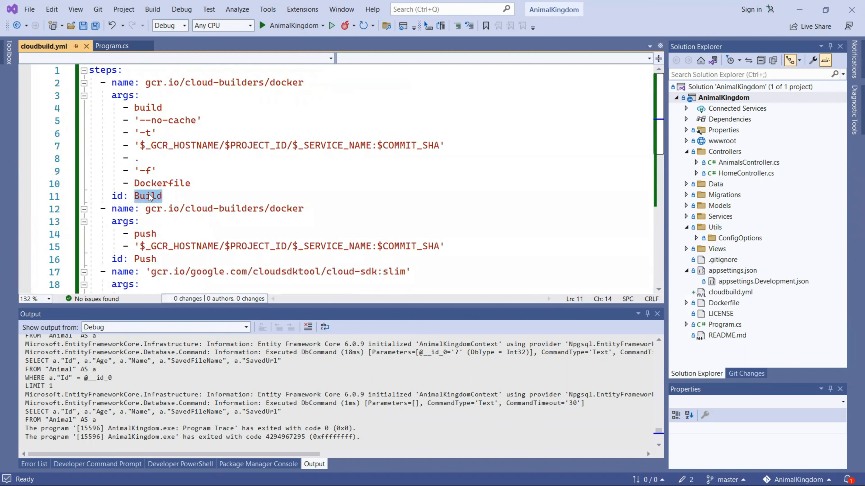
double_click(156, 184)
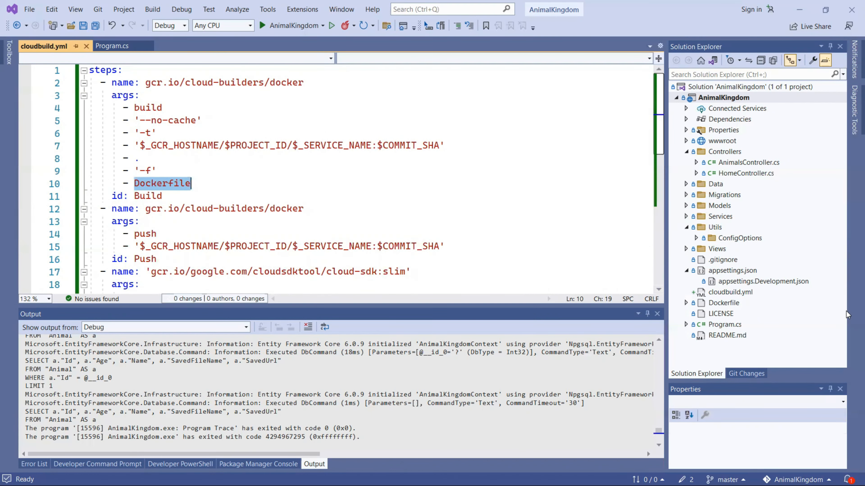
double_click(720, 303)
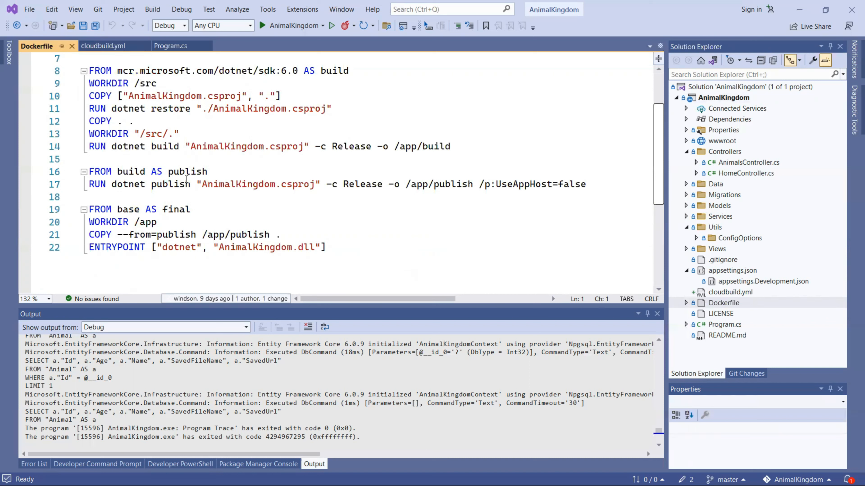
left_click_drag(344, 247, 72, 70)
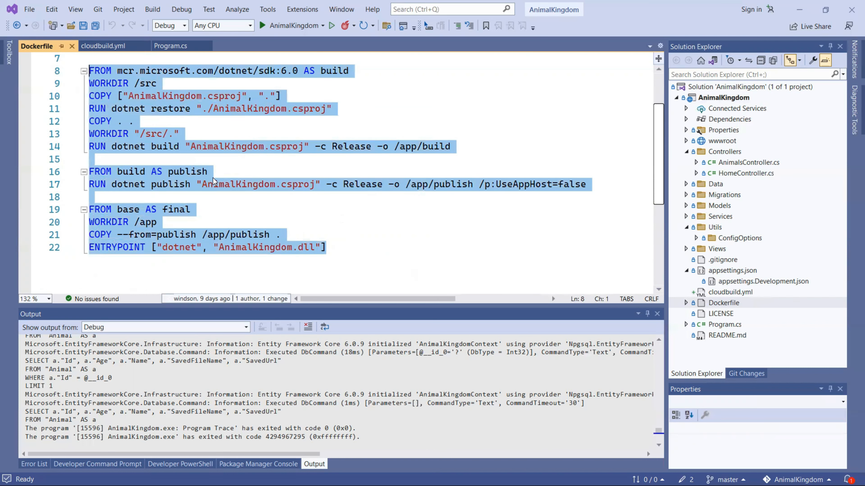
scroll(215, 181, "up", 2)
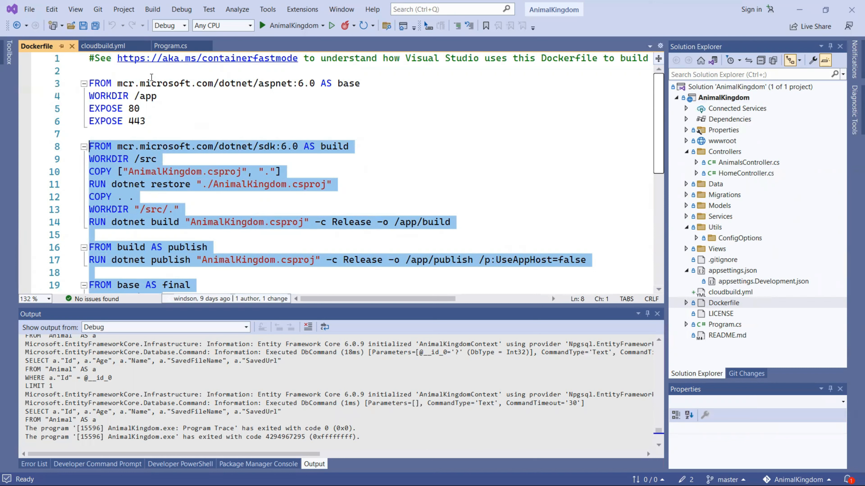
left_click_drag(149, 73, 181, 208)
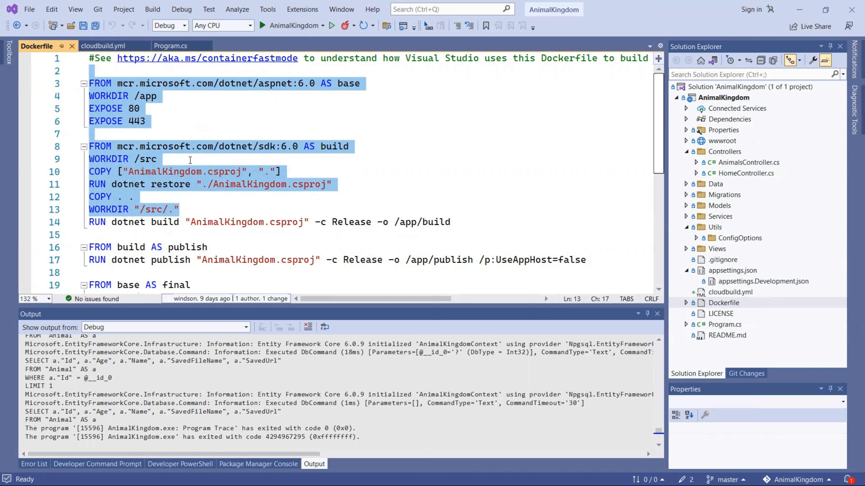
scroll(186, 143, "down", 1)
scroll(181, 129, "up", 1)
left_click(177, 119)
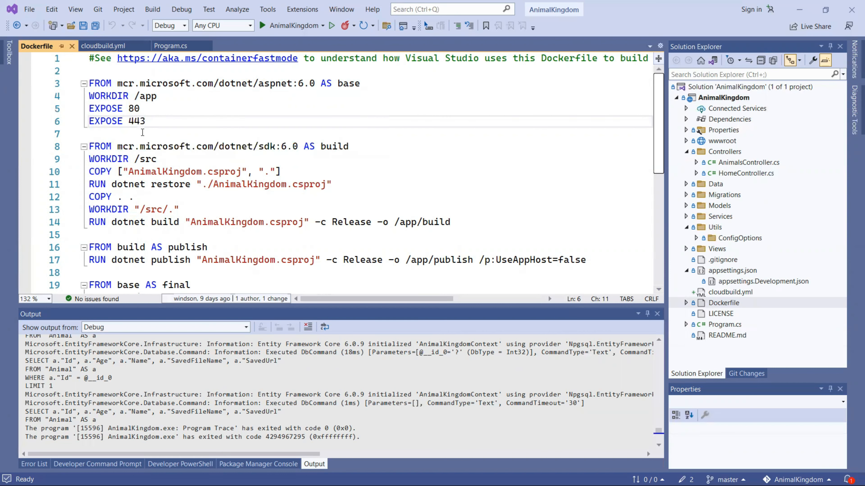
key("Up")
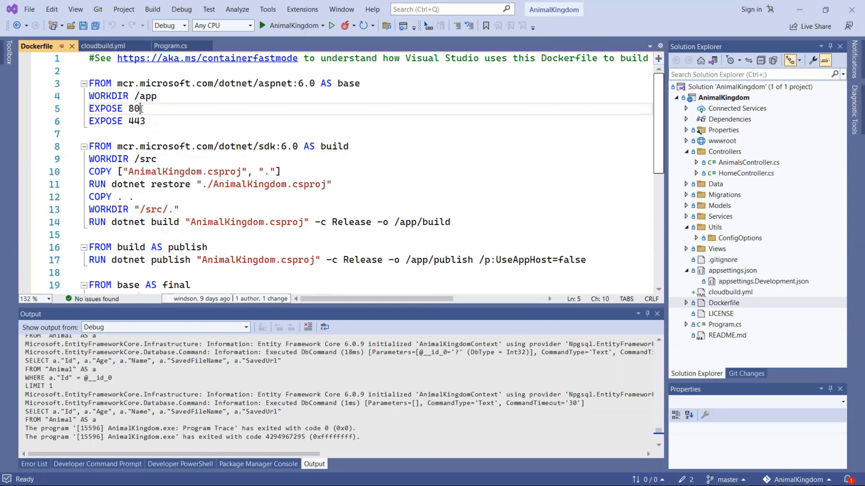
left_click(162, 121)
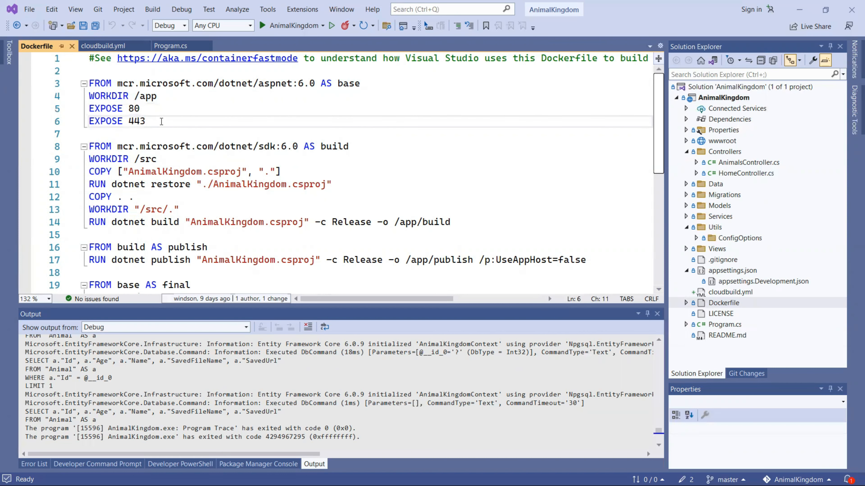
scroll(162, 121, "down", 1)
scroll(312, 159, "up", 1)
double_click(337, 146)
scroll(252, 73, "down", 2)
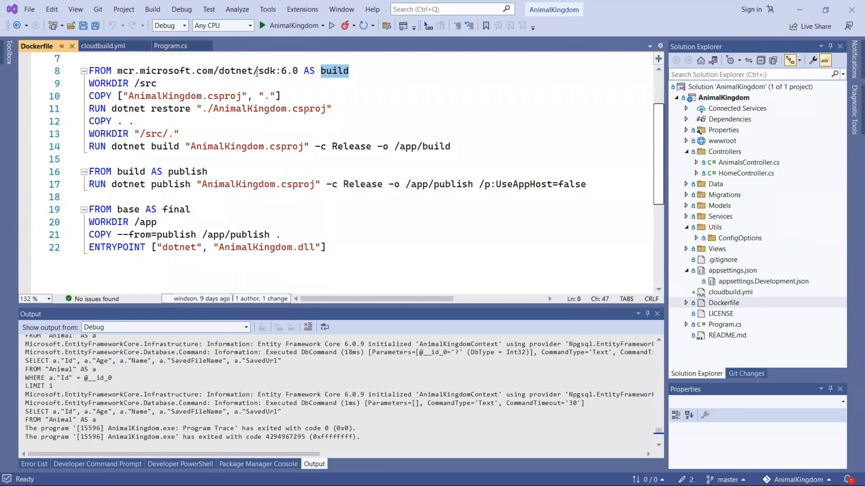
scroll(250, 91, "up", 2)
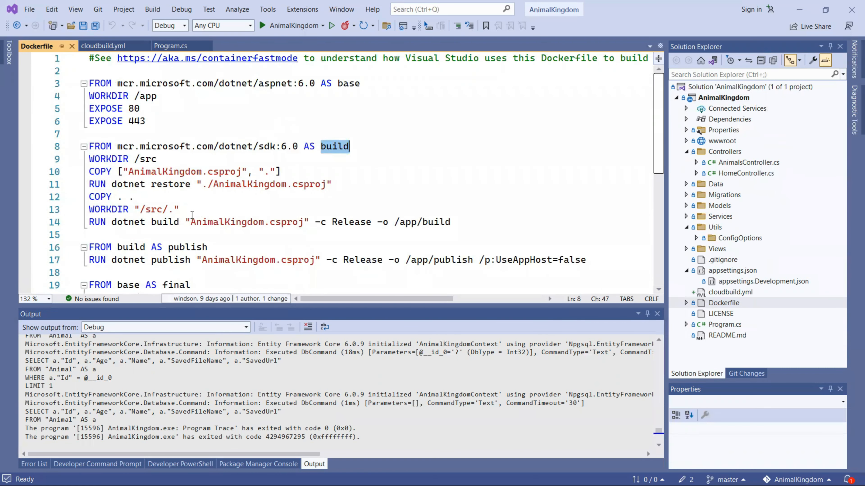
scroll(149, 185, "down", 1)
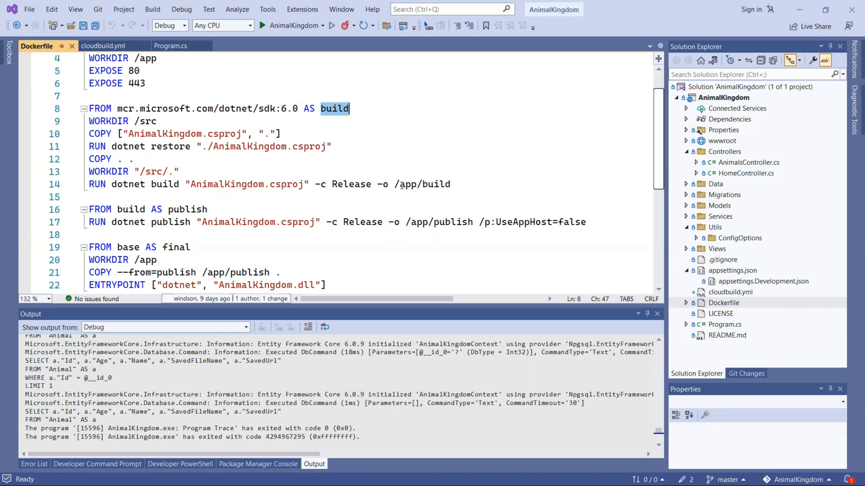
left_click_drag(395, 184, 455, 190)
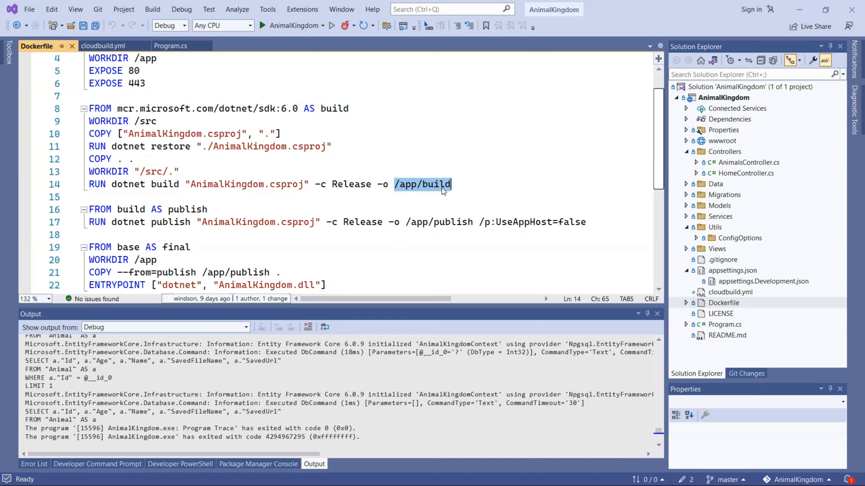
scroll(162, 202, "down", 1)
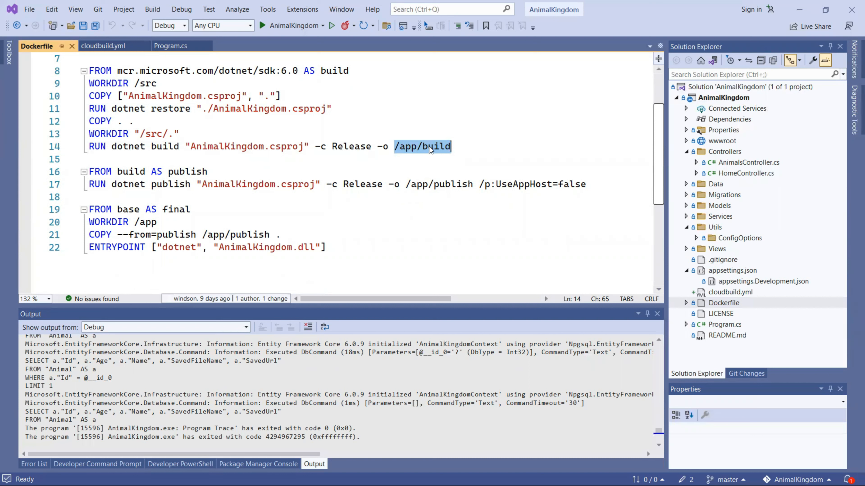
double_click(174, 172)
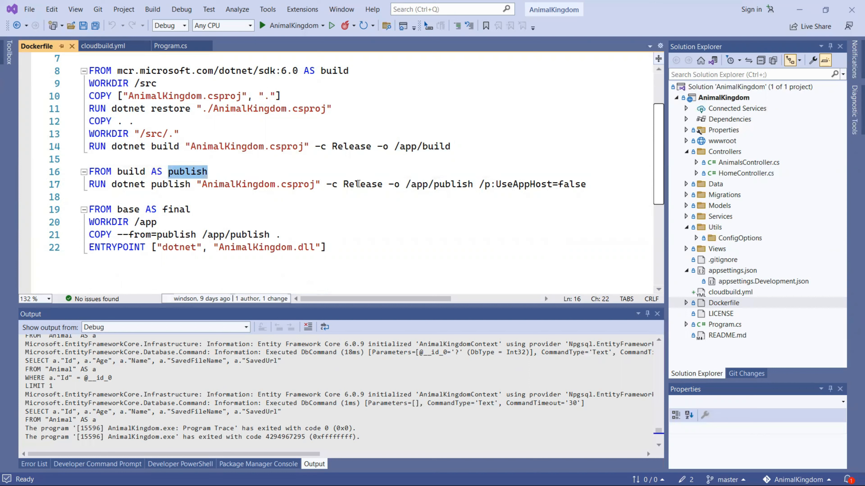
double_click(249, 184)
key("shift+Right")
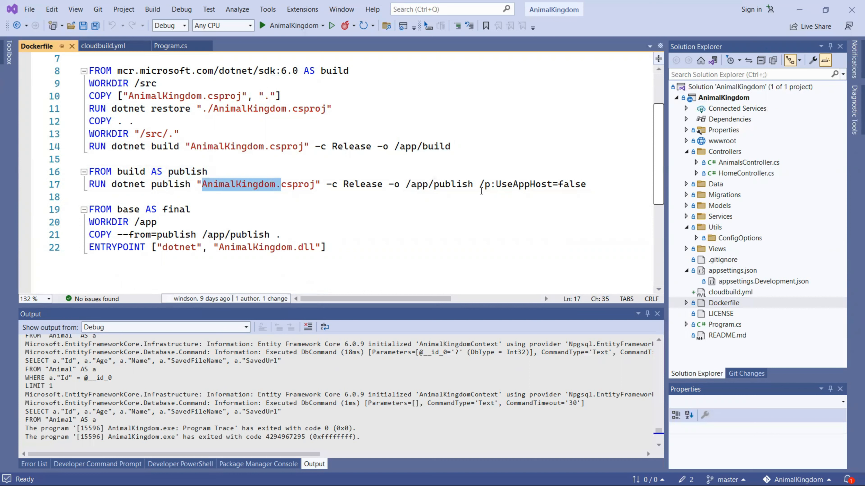
double_click(531, 184)
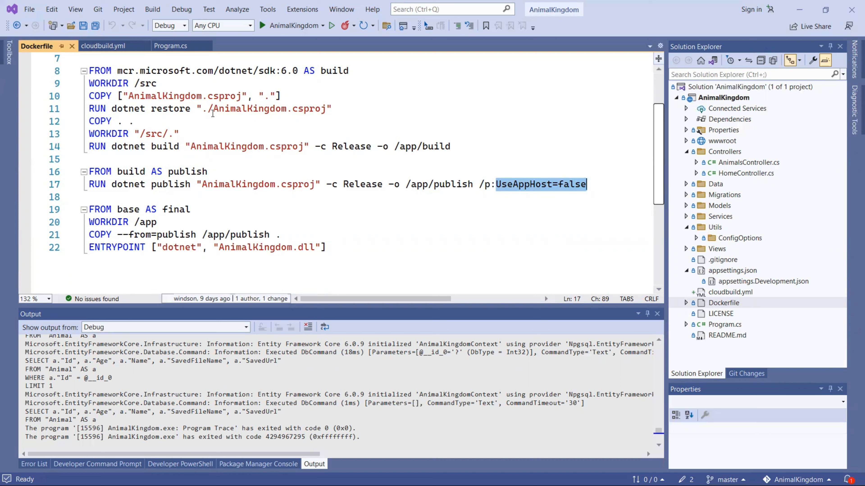
left_click(330, 74)
double_click(175, 210)
left_click_drag(202, 235, 269, 234)
left_click_drag(134, 222, 156, 223)
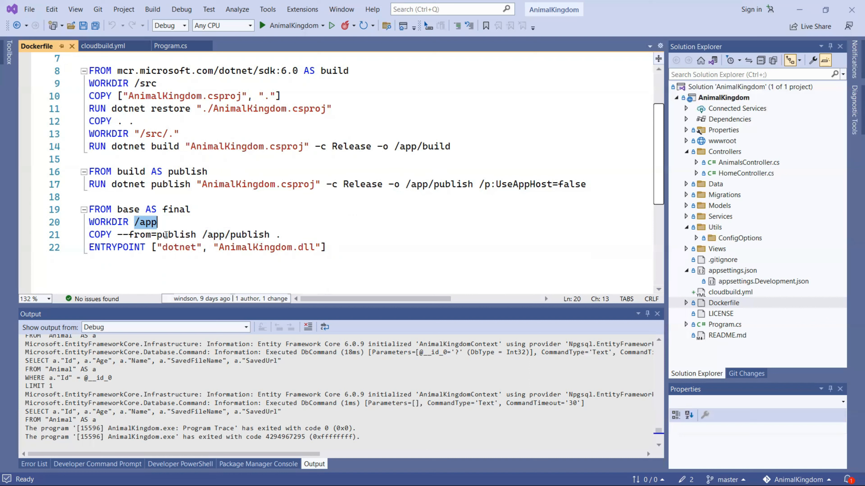
double_click(252, 246)
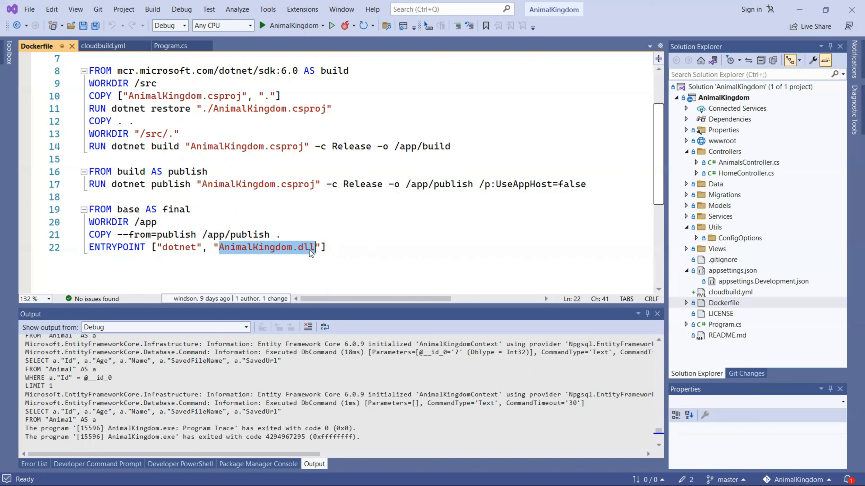
double_click(170, 249)
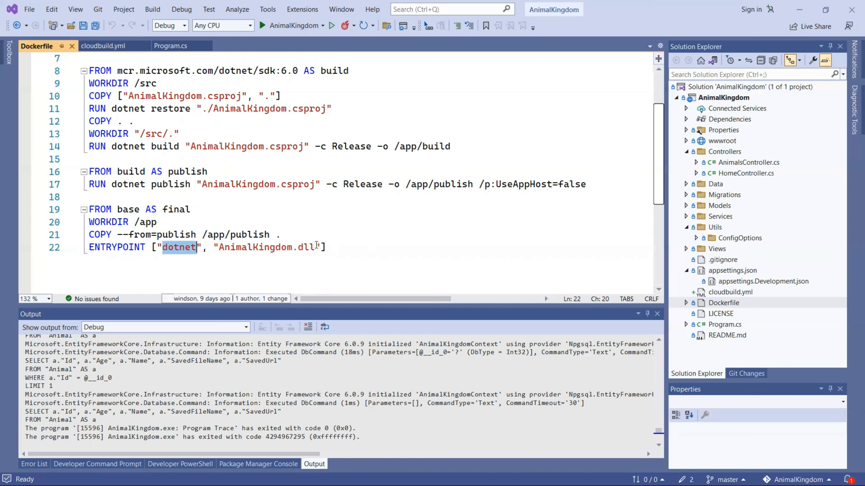
Step: Close the Dockerfile and highlight the Push step id in cloudbuild.yml
left_click(71, 46)
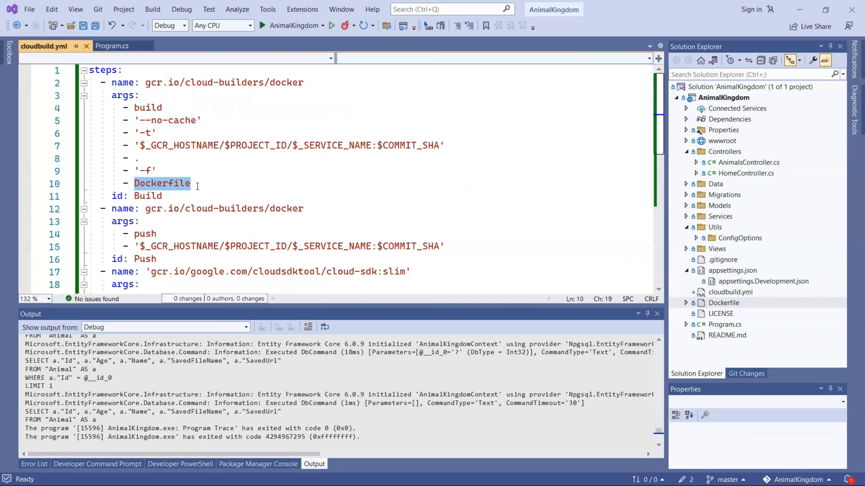
mouse_move(116, 94)
scroll(167, 184, "down", 1)
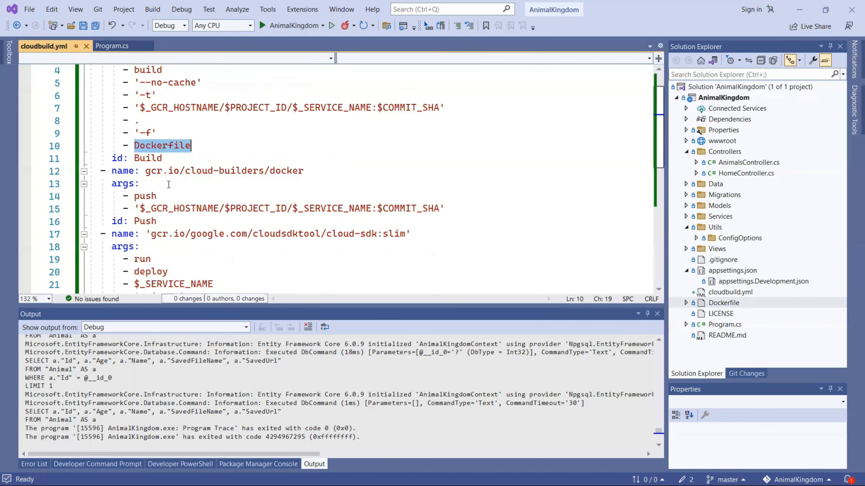
double_click(148, 224)
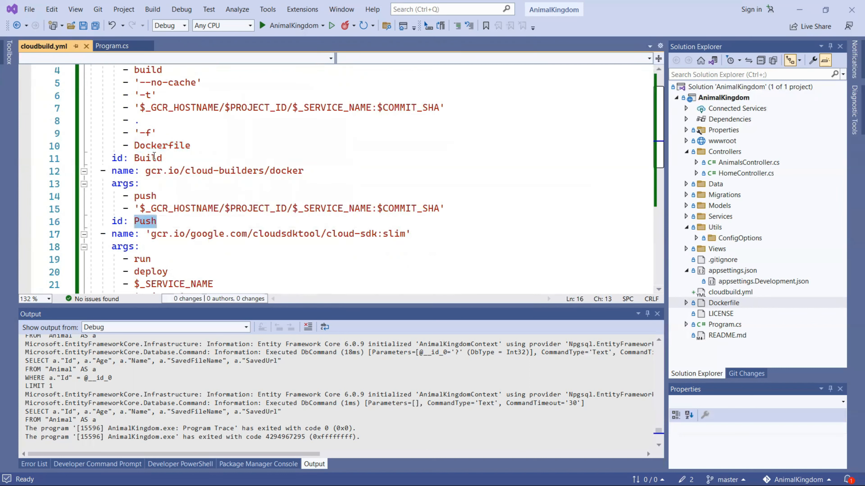
mouse_move(155, 156)
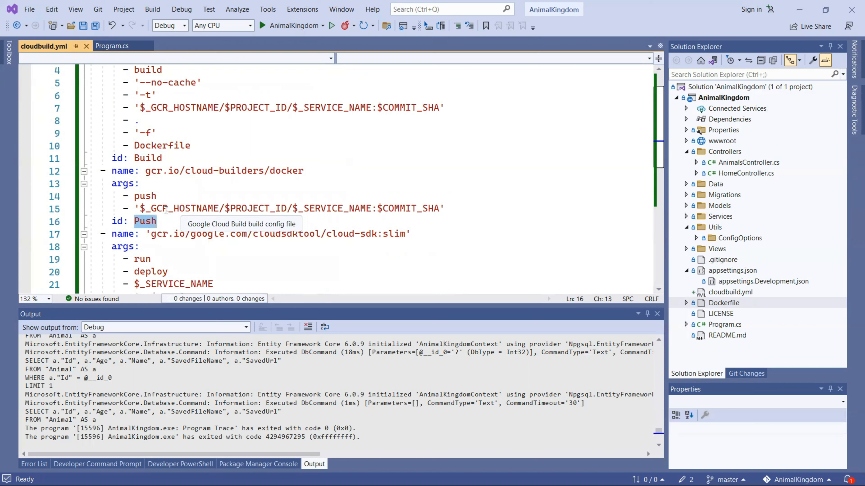
Step: Highlight the image tag variables: hostname, PROJECT_ID, $_SERVICE_NAME and $COMMIT_SHA
double_click(202, 210)
double_click(268, 209)
left_click(344, 210)
double_click(343, 209)
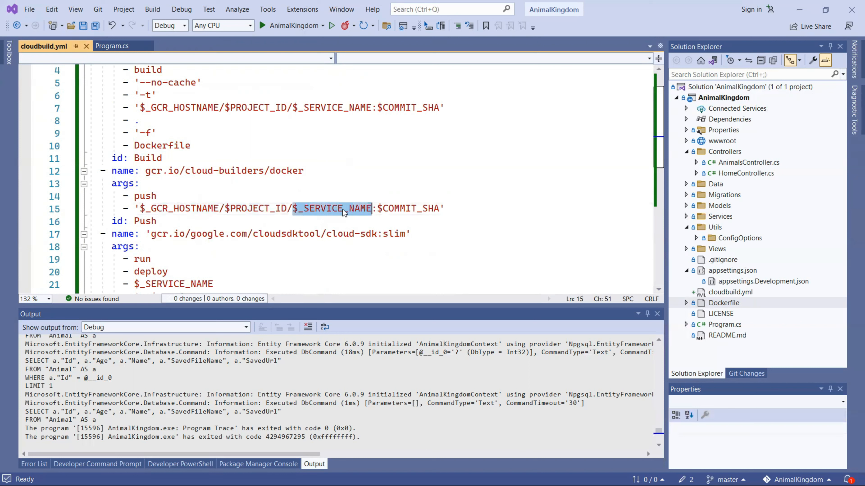
double_click(402, 208)
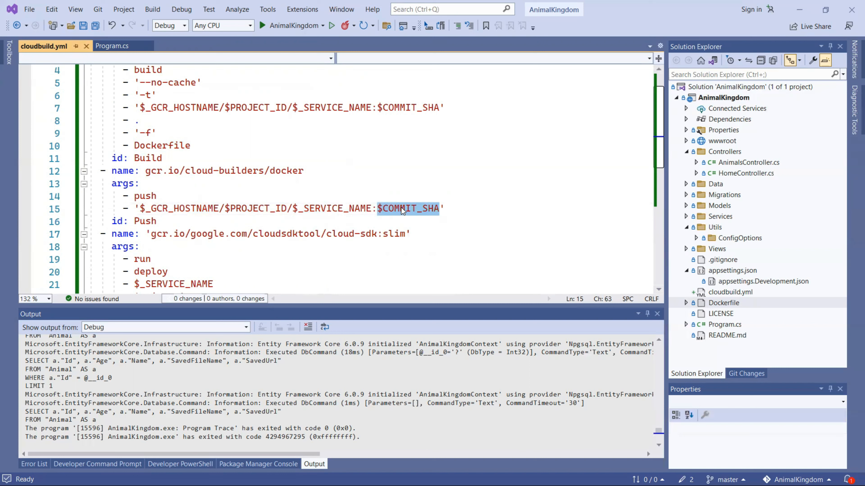
double_click(145, 221)
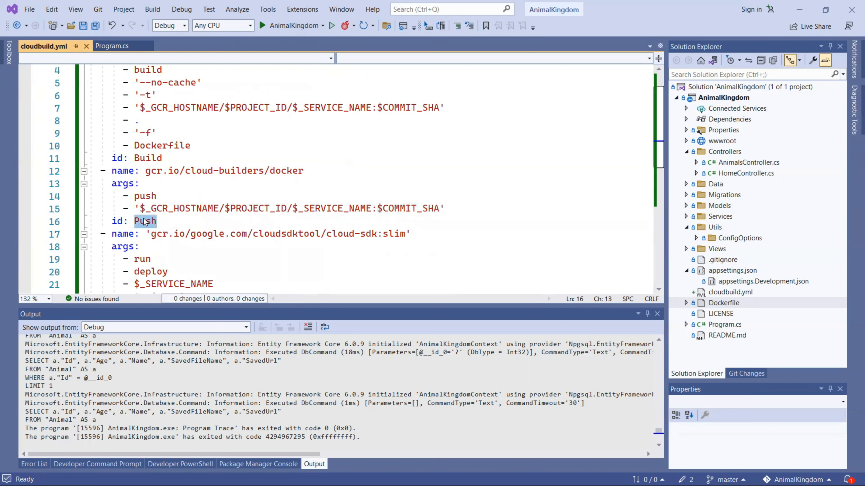
Step: Highlight the Deploy step's id, gcloud entrypoint, region argument and service name
scroll(145, 221, "down", 3)
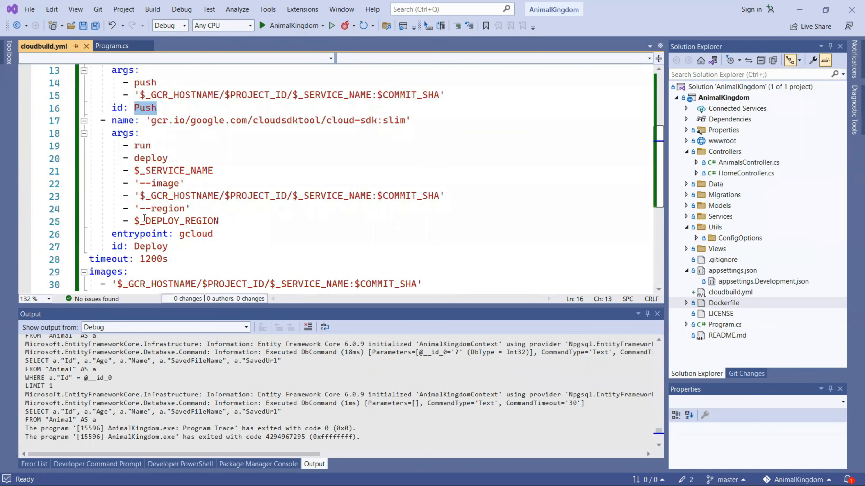
double_click(148, 247)
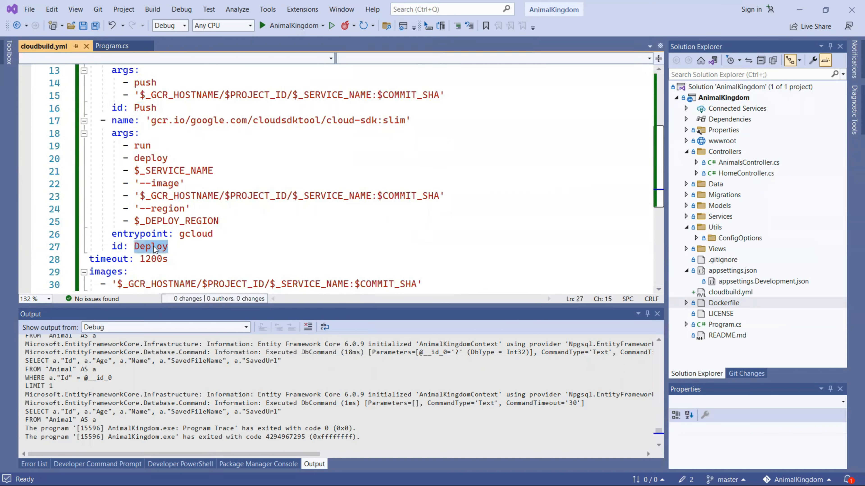
double_click(200, 234)
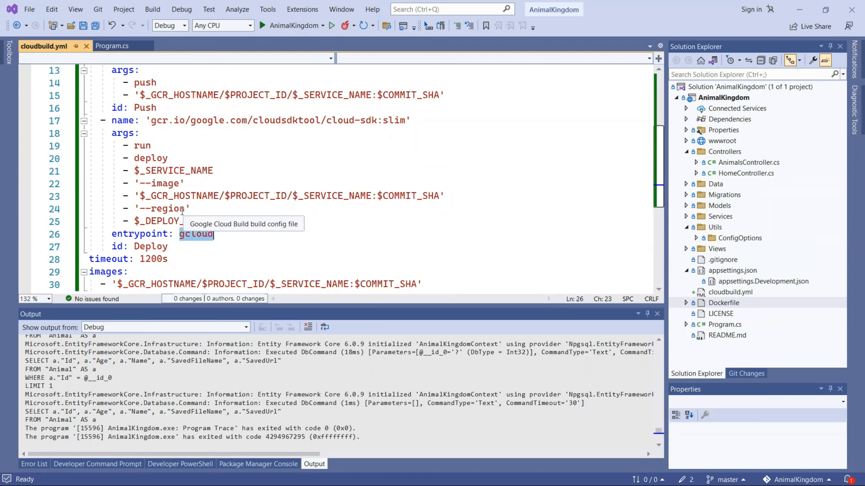
double_click(165, 213)
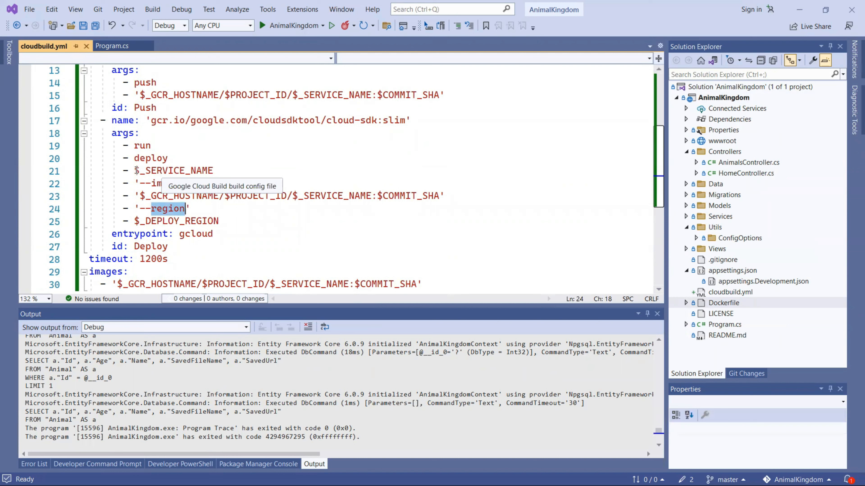
left_click_drag(134, 171, 213, 166)
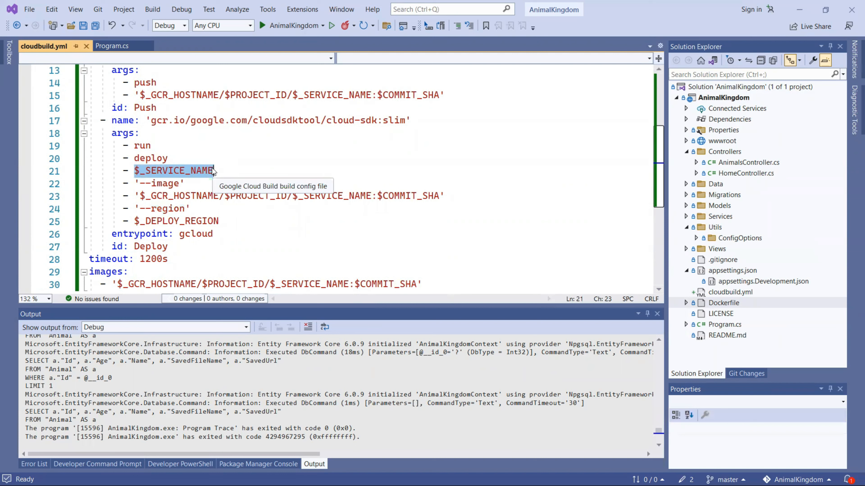
left_click(163, 209)
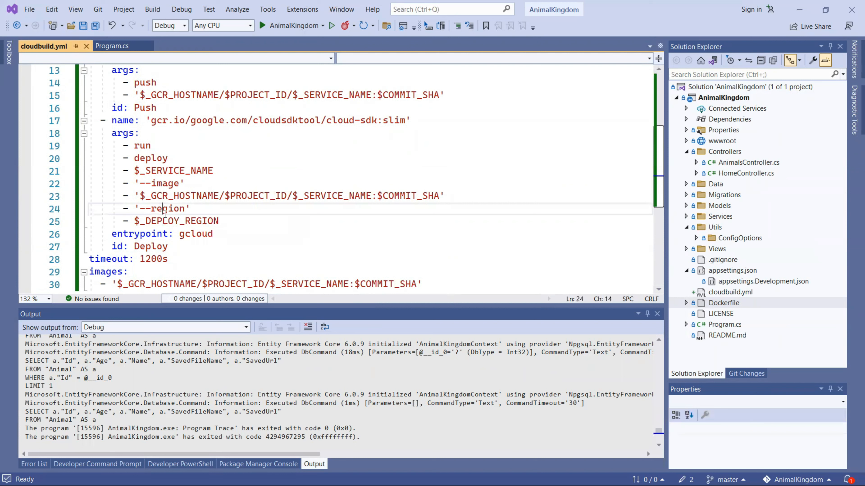
Step: Close cloudbuild.yml and discard the pending CloudStorageService.cs changes in Git Changes
key("ctrl+F4")
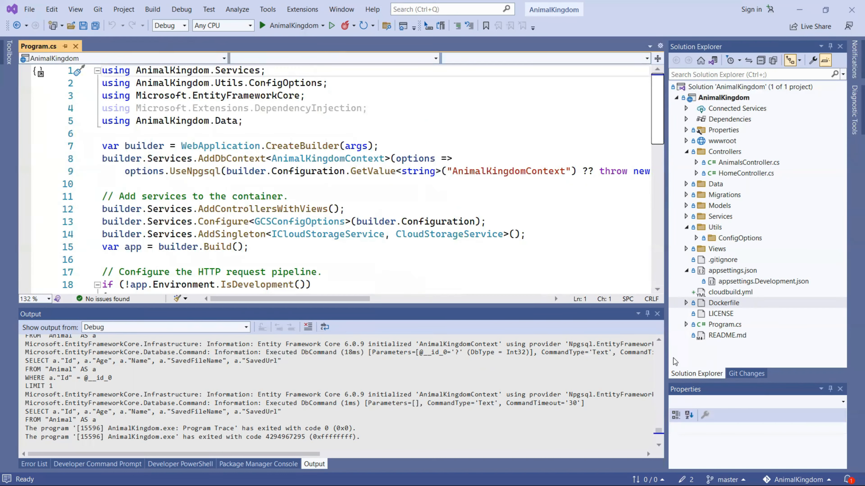
left_click(746, 374)
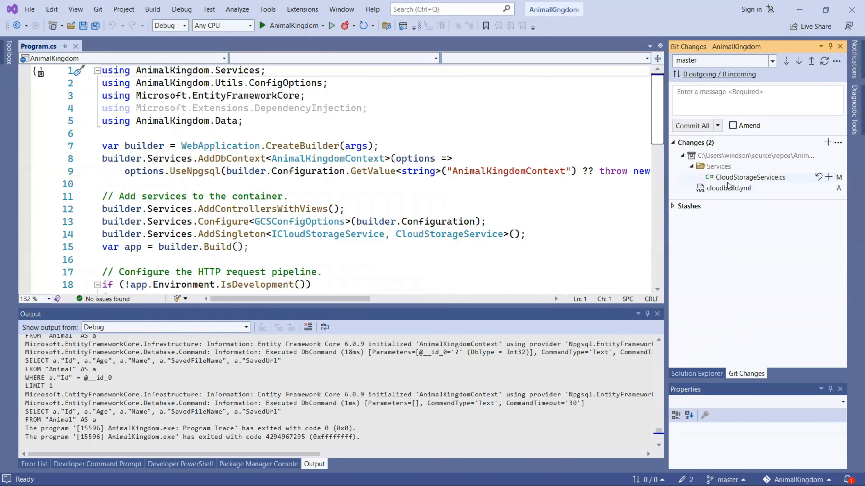
left_click(818, 176)
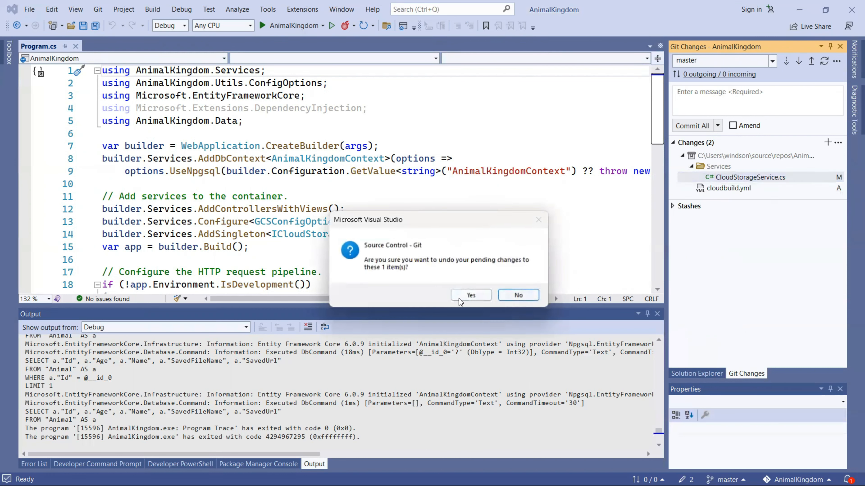
left_click(469, 295)
Step: Commit the staged cloudbuild.yml with the message 'CloudBuild'
type("CloudBuild")
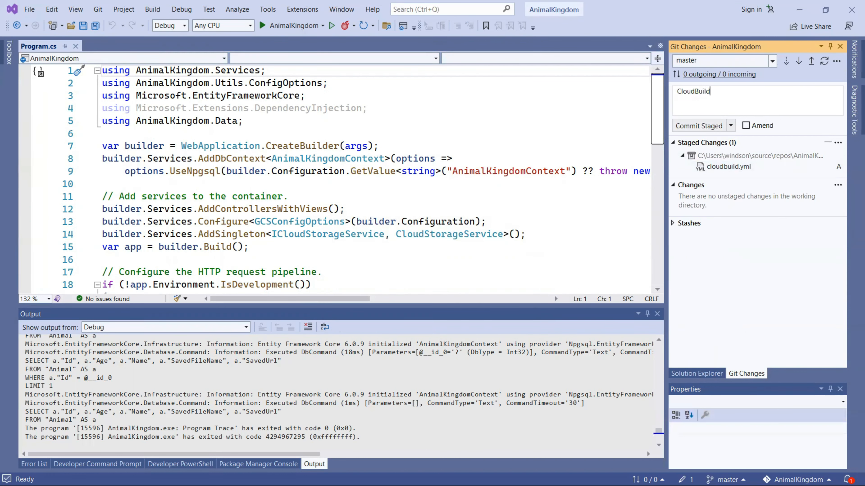
left_click(730, 125)
left_click(721, 153)
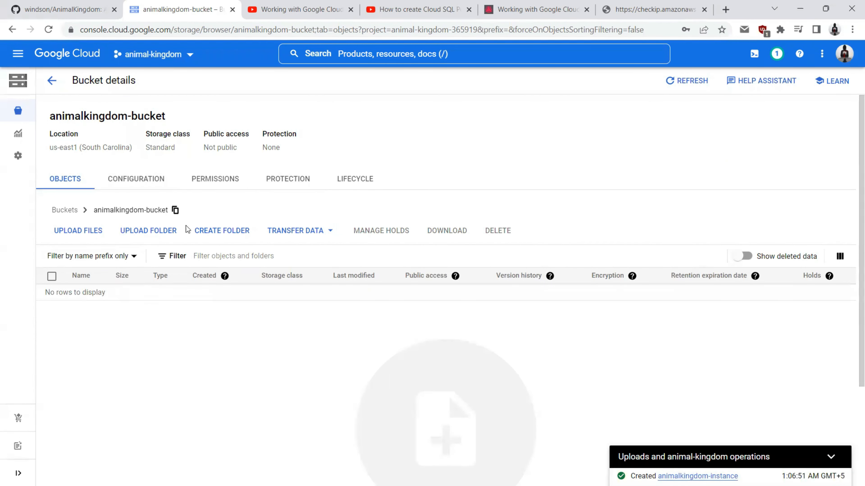
Step: Reload the GitHub AnimalKingdom repository to confirm the recent push to master
left_click(698, 476)
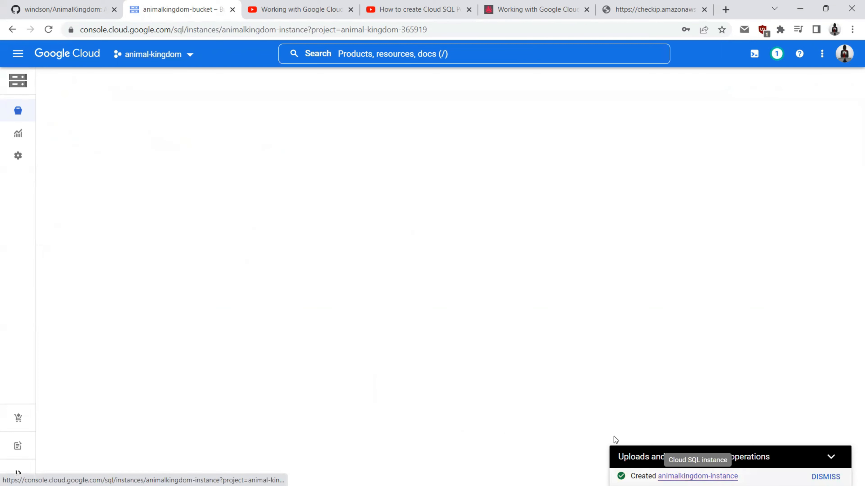
left_click(72, 4)
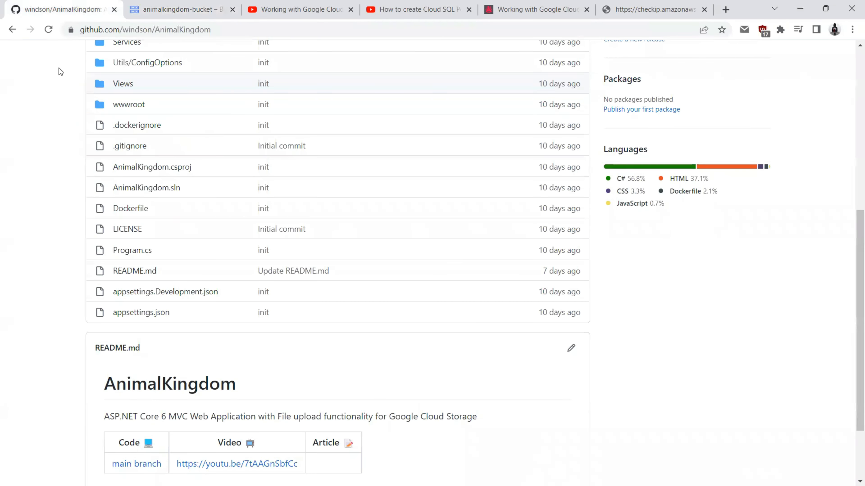
scroll(56, 121, "up", 5)
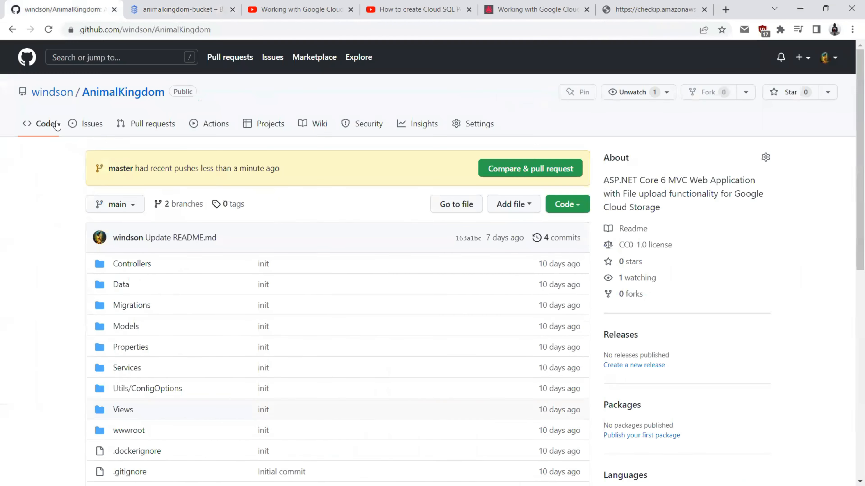
scroll(56, 124, "down", 3)
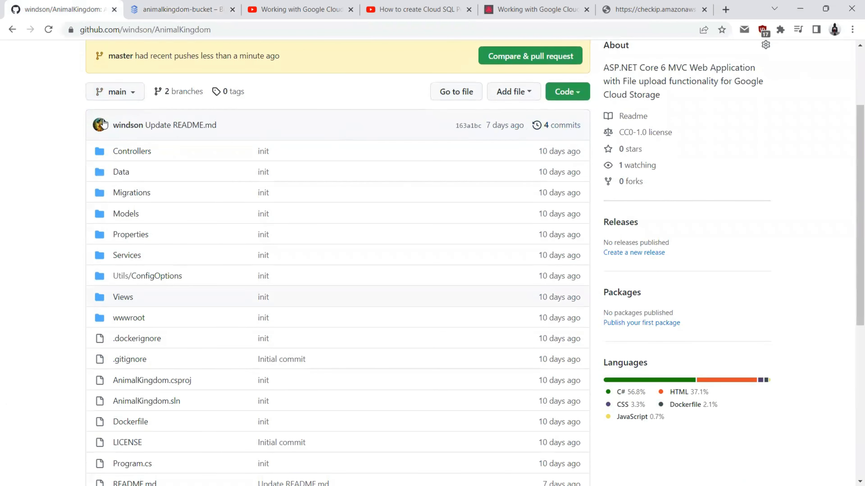
left_click(51, 33)
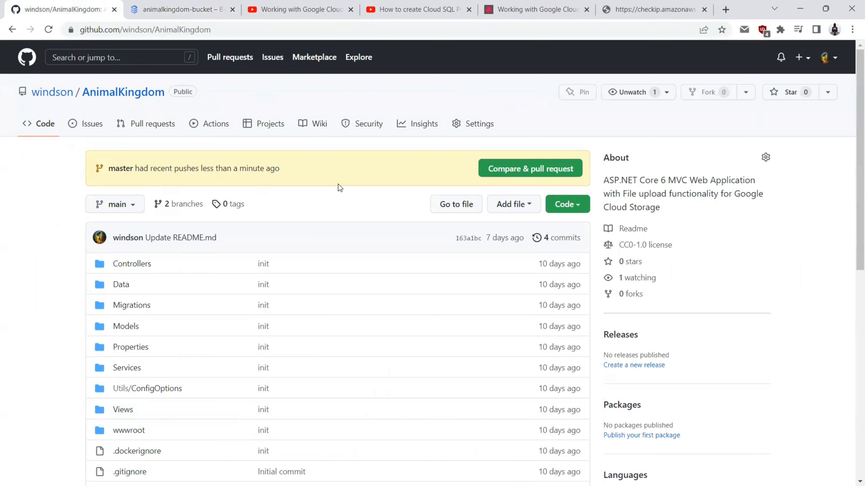
key("alt+Tab")
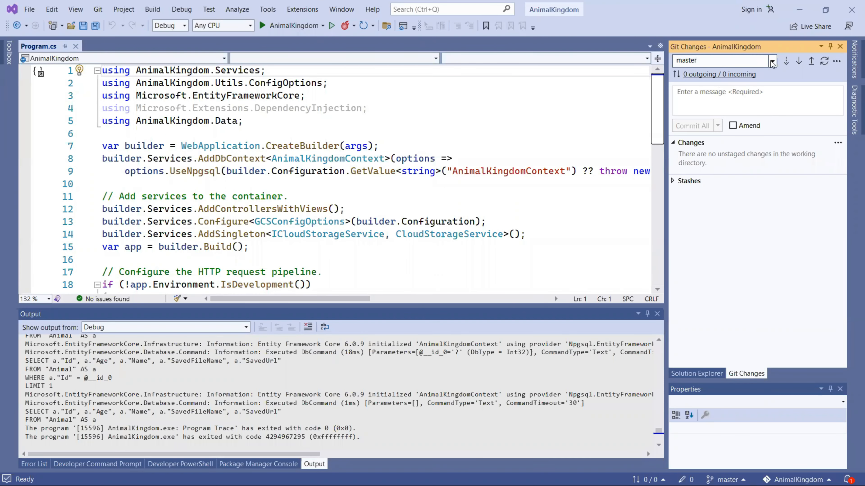
Step: Check out the main branch from origin/main and close the open Program.cs tab
left_click(772, 60)
left_click(687, 95)
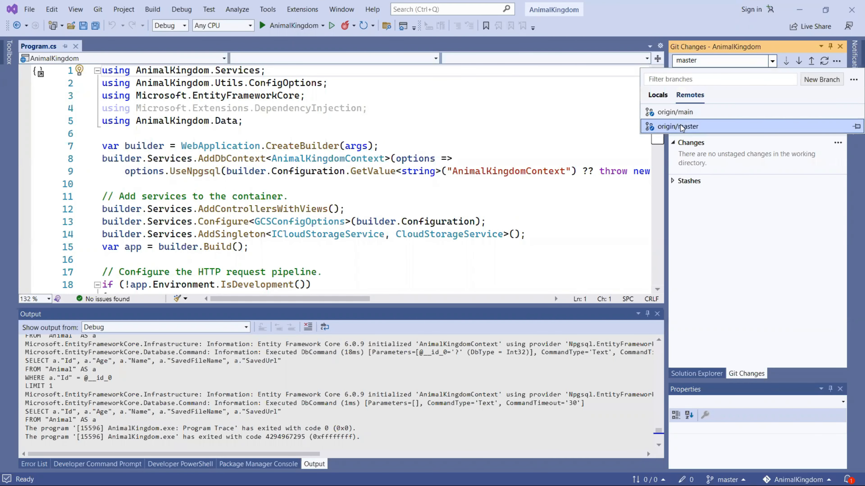
left_click(675, 112)
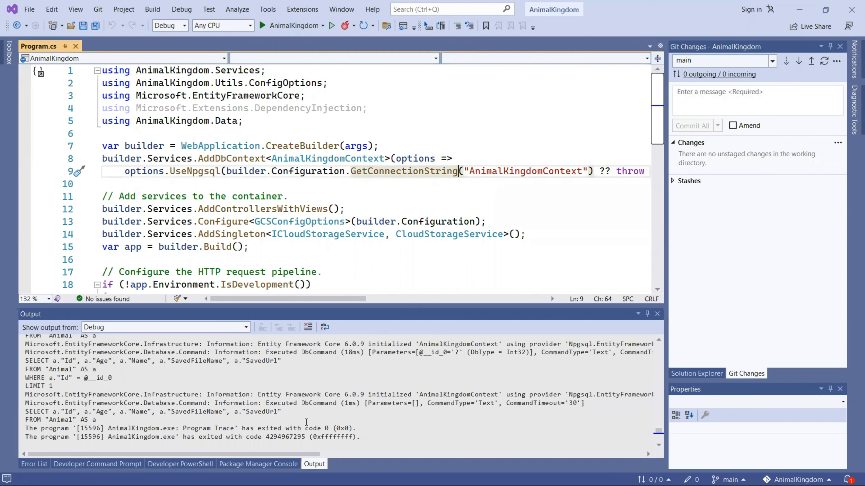
left_click(272, 122)
scroll(226, 154, "down", 3)
double_click(731, 271)
left_click(93, 46)
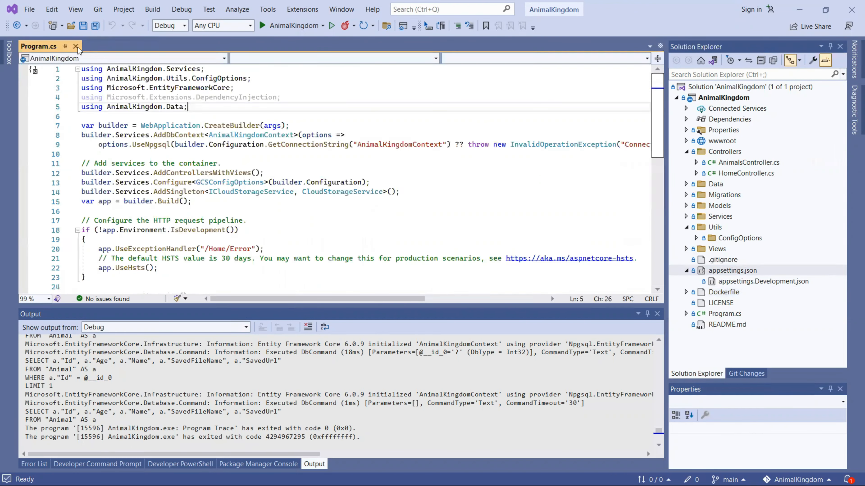
left_click(76, 47)
Step: Add a new cloudbuild.yml item to the AnimalKingdom project
right_click(723, 98)
left_click(596, 237)
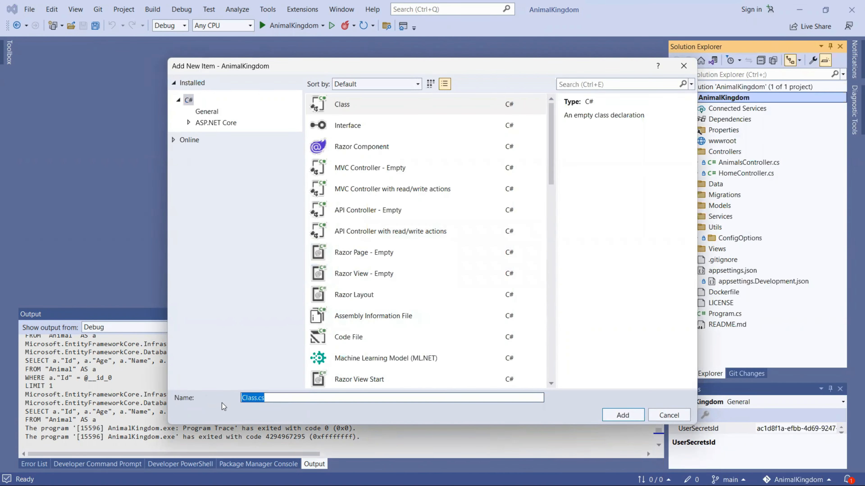
type("cloudbuild.yml")
key("Return")
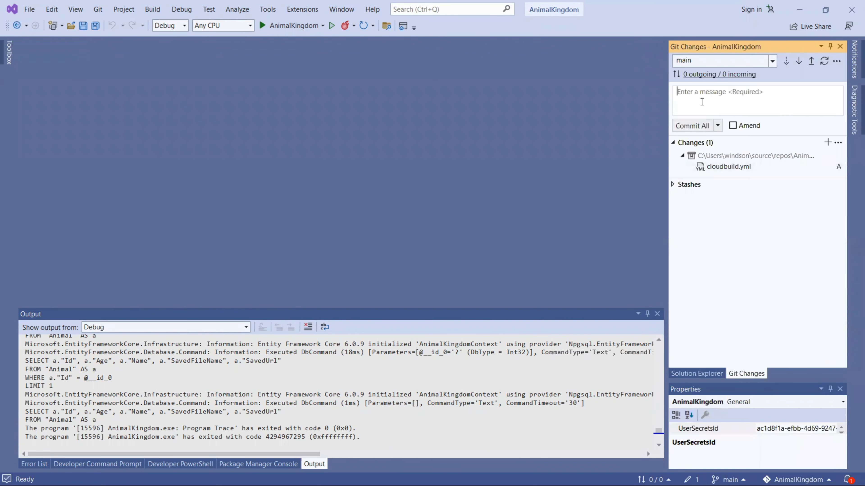
type("cloudbuild")
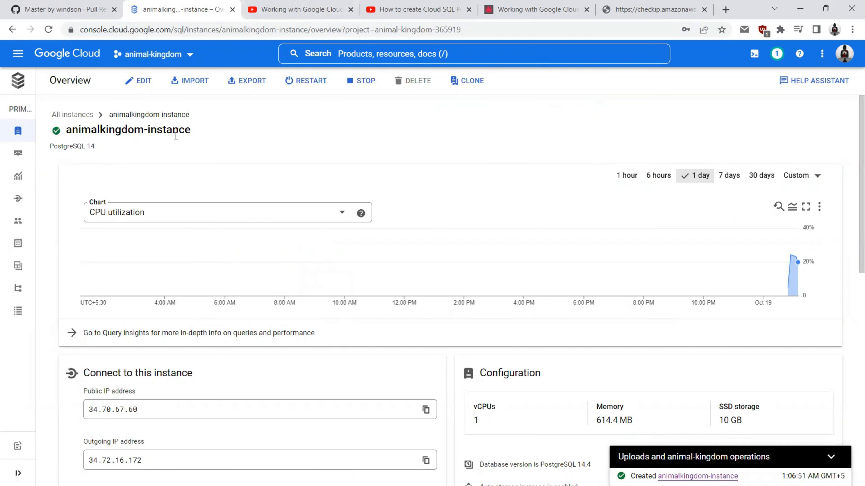
Step: Open the 30-line cloudbuild.yml from the GitHub repo's main branch file list
left_click(83, 6)
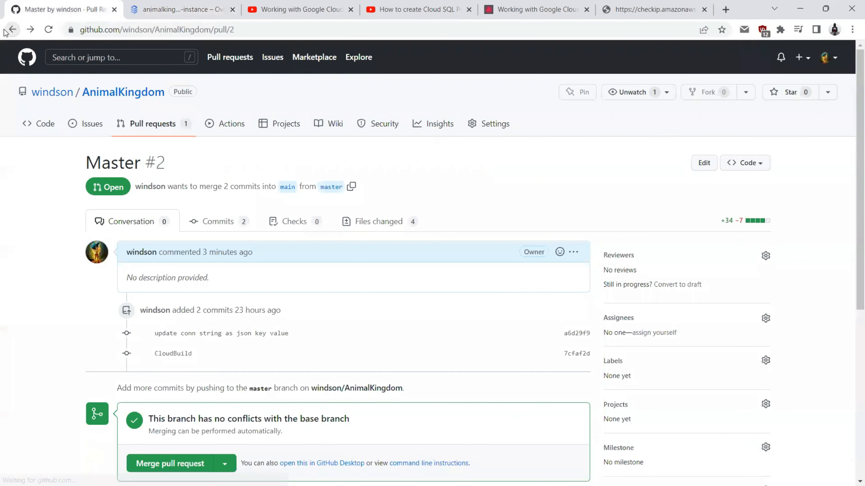
left_click(7, 30)
left_click(7, 30)
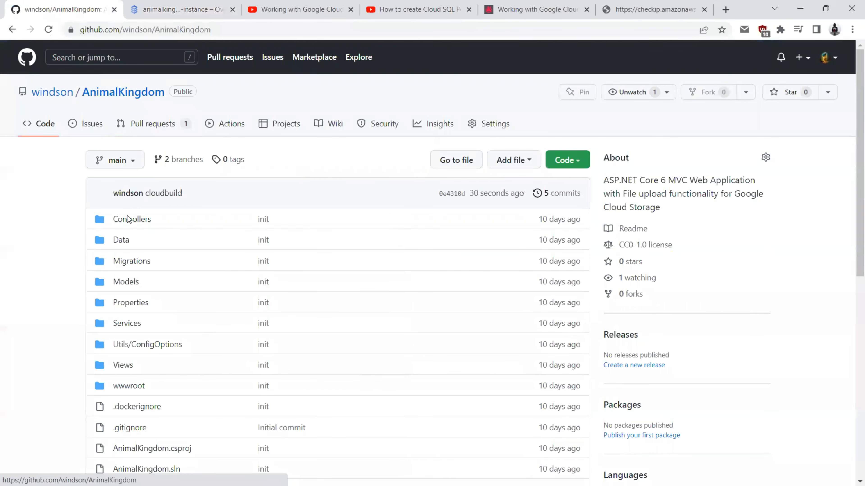
scroll(232, 189, "down", 5)
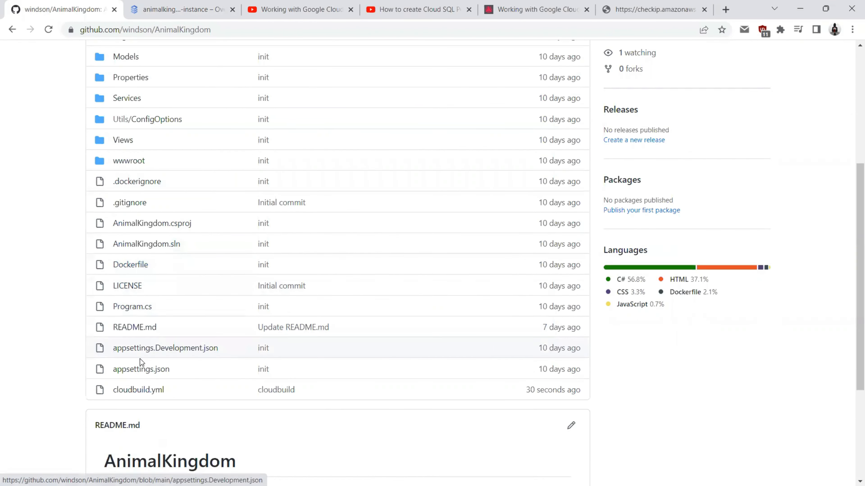
left_click(137, 388)
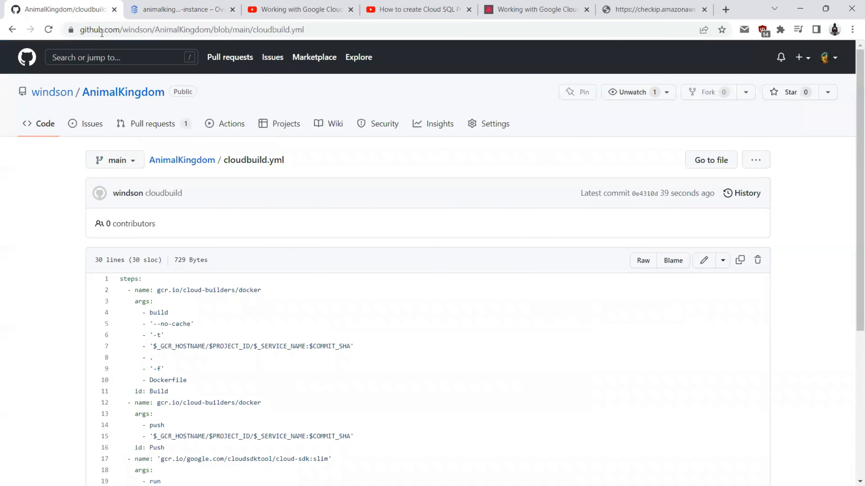
left_click(171, 9)
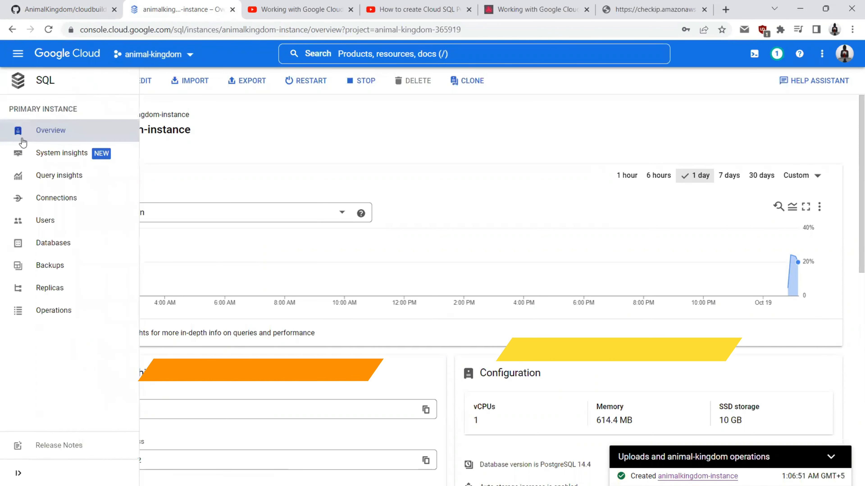
Step: Check animalkingdom-instance's Connections settings and its Databases list (only postgres), then go back to Visual Studio
left_click(18, 473)
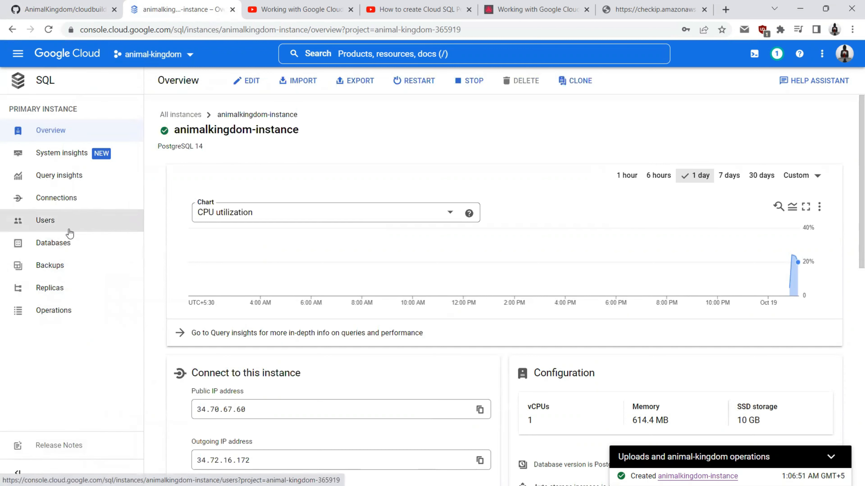
left_click(65, 199)
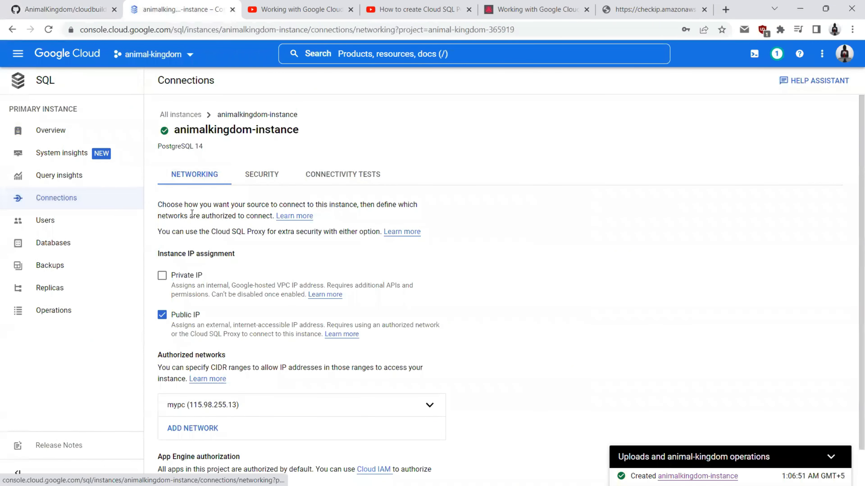
scroll(191, 213, "down", 1)
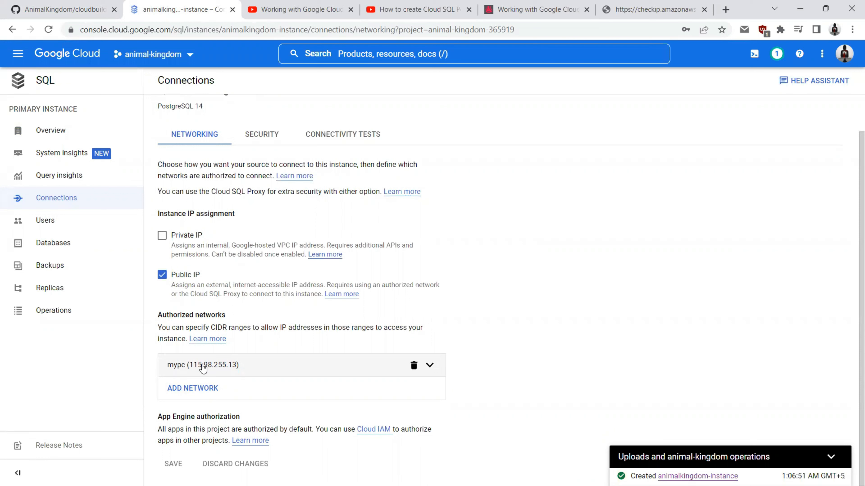
left_click(30, 251)
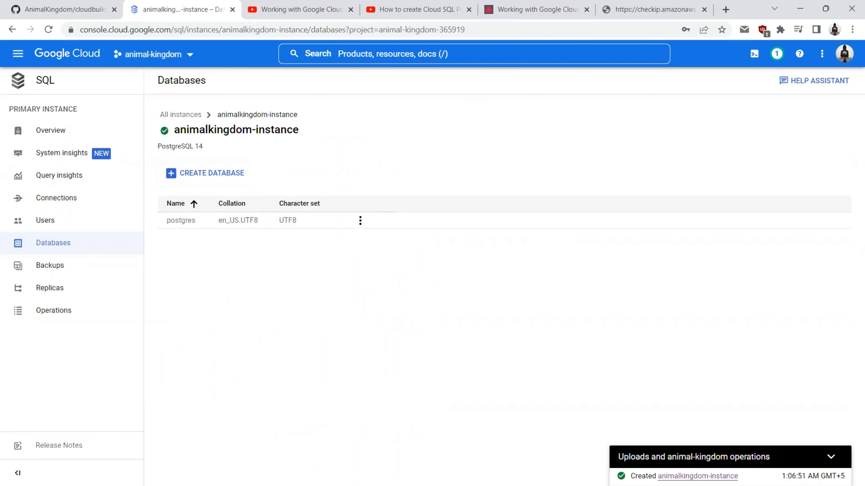
key("alt+Tab")
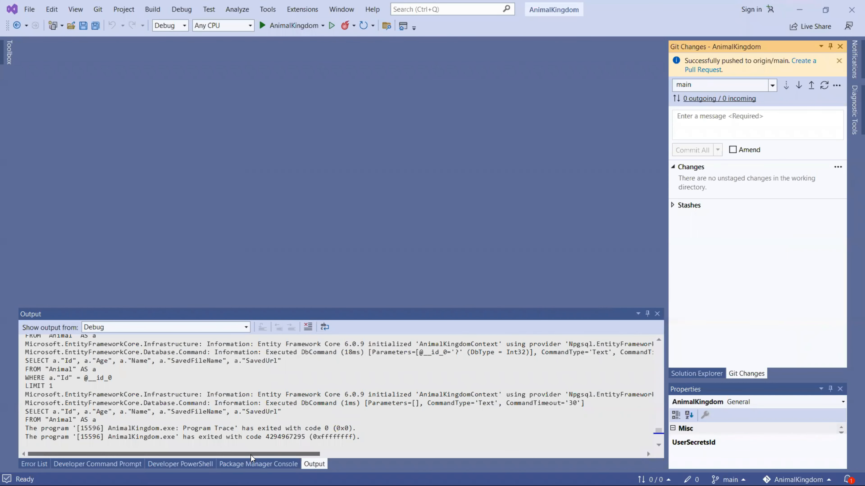
Step: Open the project's user secrets from Connected Services and select localhost in the connection string
left_click(258, 464)
left_click(696, 373)
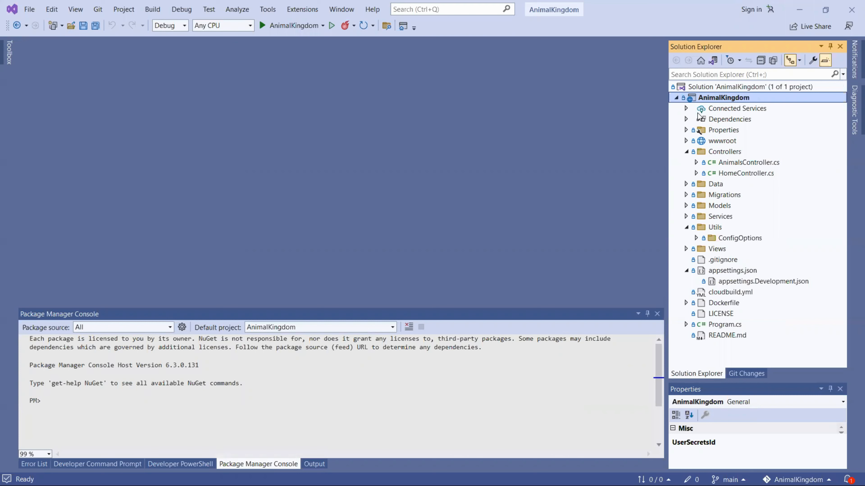
left_click(685, 107)
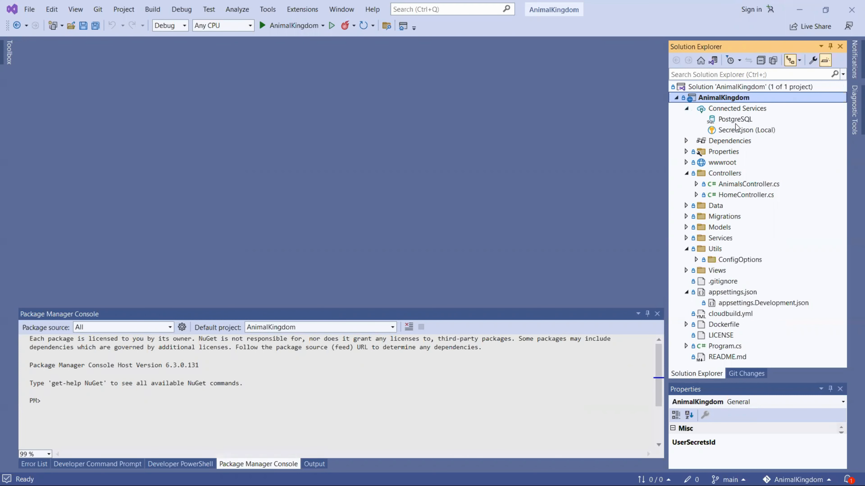
left_click(741, 130)
right_click(742, 130)
left_click(759, 138)
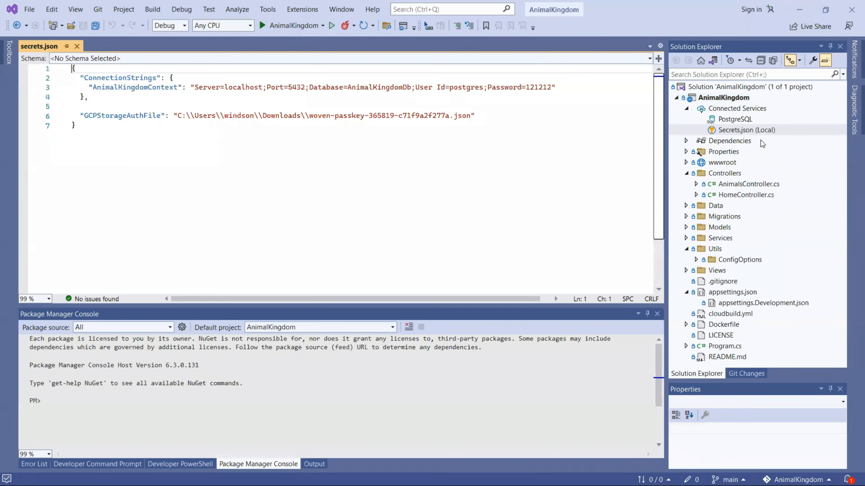
double_click(244, 86)
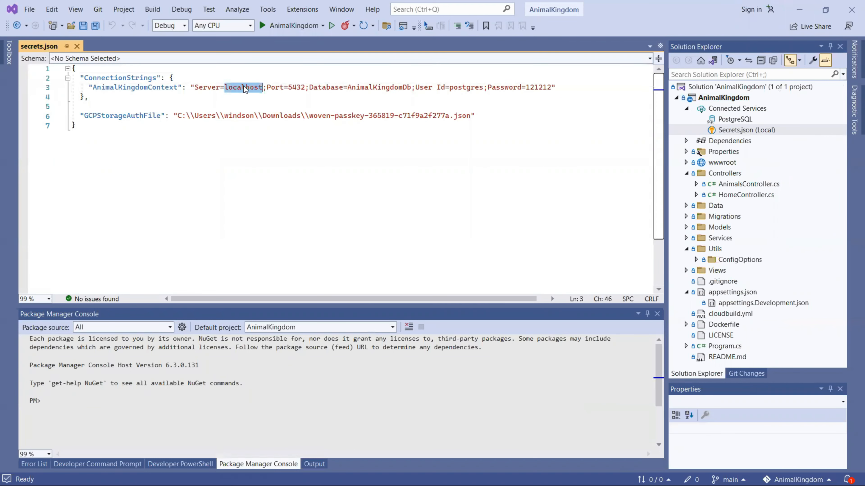
Step: Replace localhost with the instance's public IP 34.70.67.60 from Cloud SQL Overview and save secrets.json
left_click(796, 13)
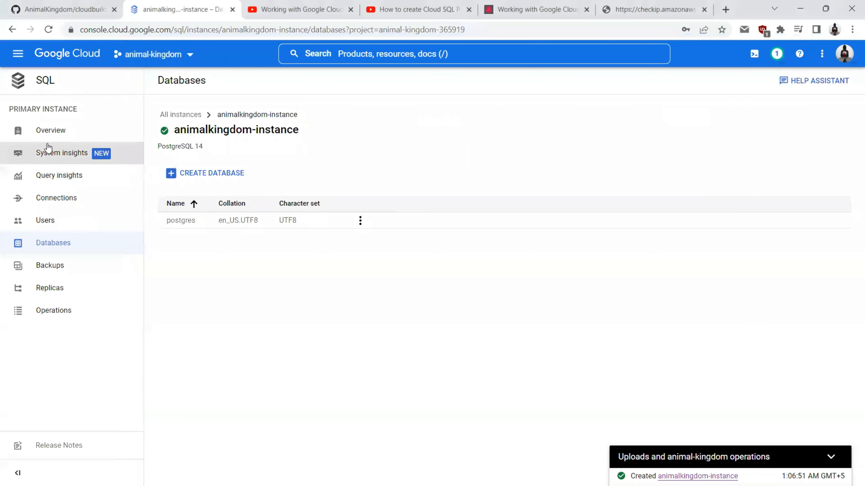
left_click(48, 131)
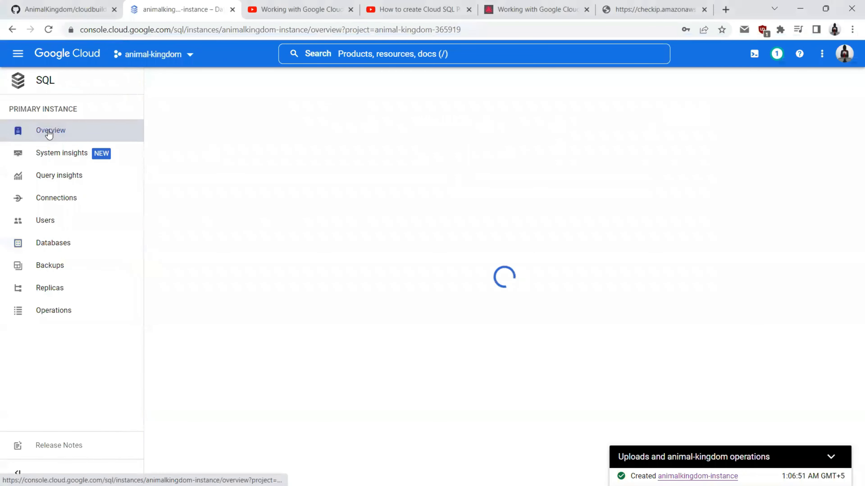
scroll(332, 243, "down", 3)
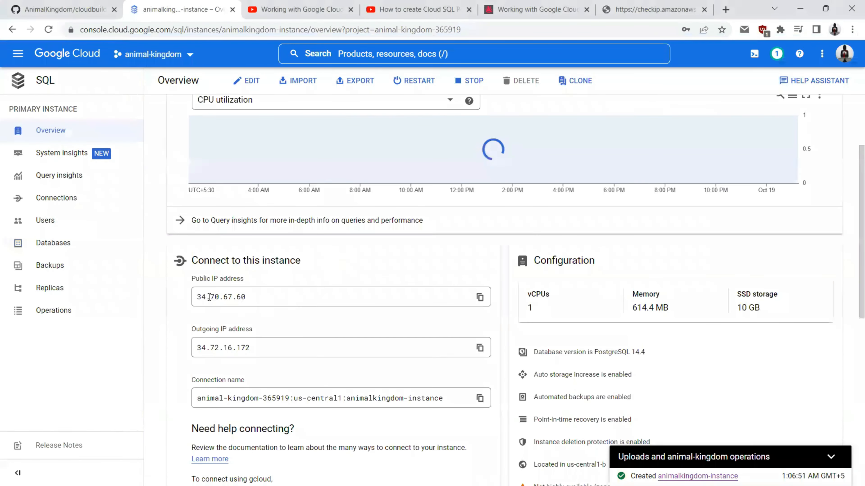
left_click(480, 297)
key("alt+Tab")
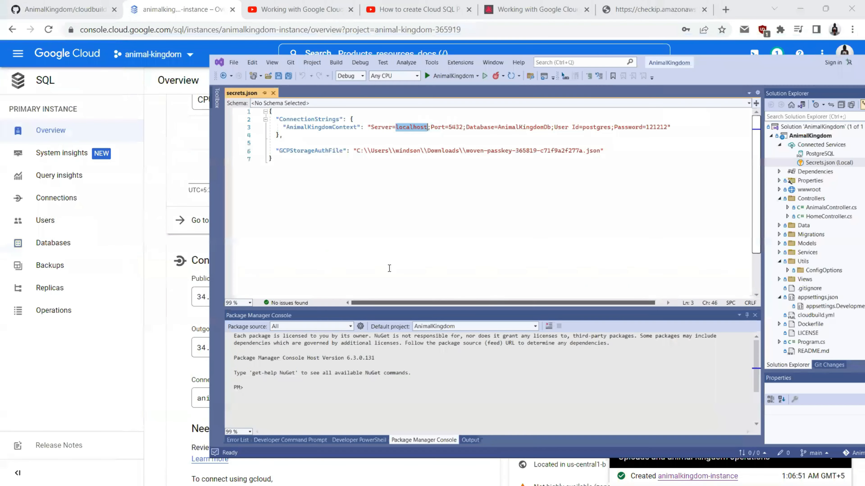
key("ctrl+v")
key("ctrl+s")
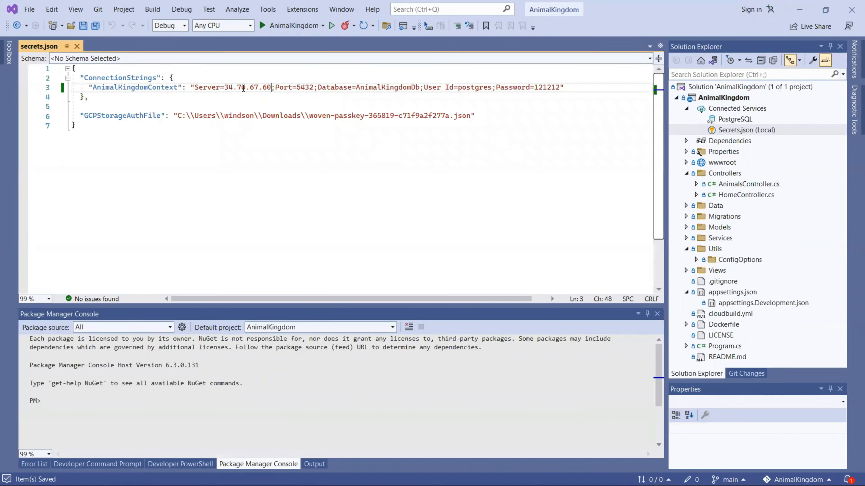
left_click(218, 399)
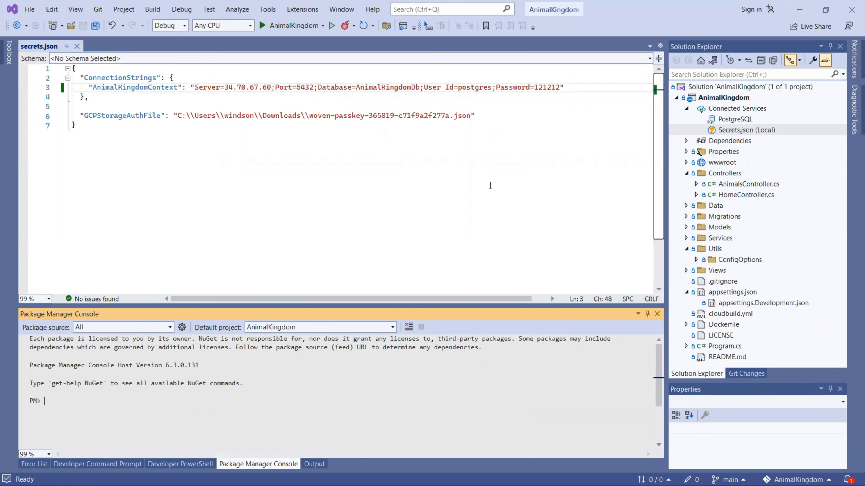
left_click(790, 9)
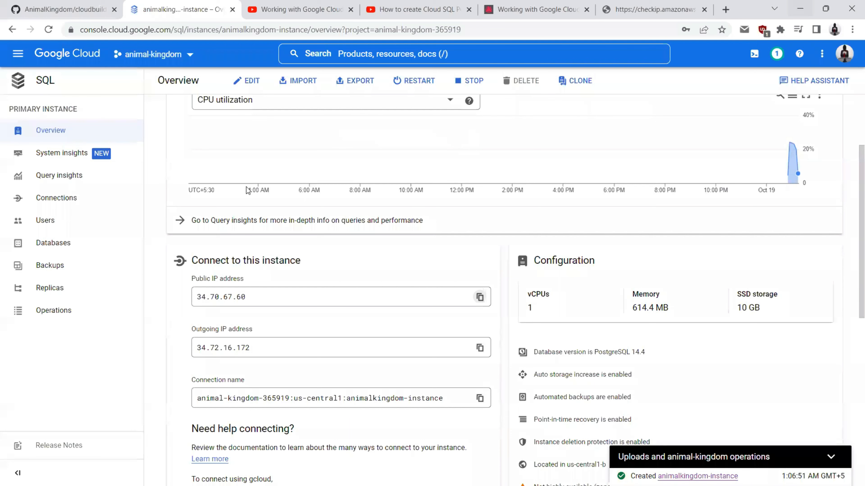
Step: Open animalkingdom-instance's Databases page
left_click(58, 246)
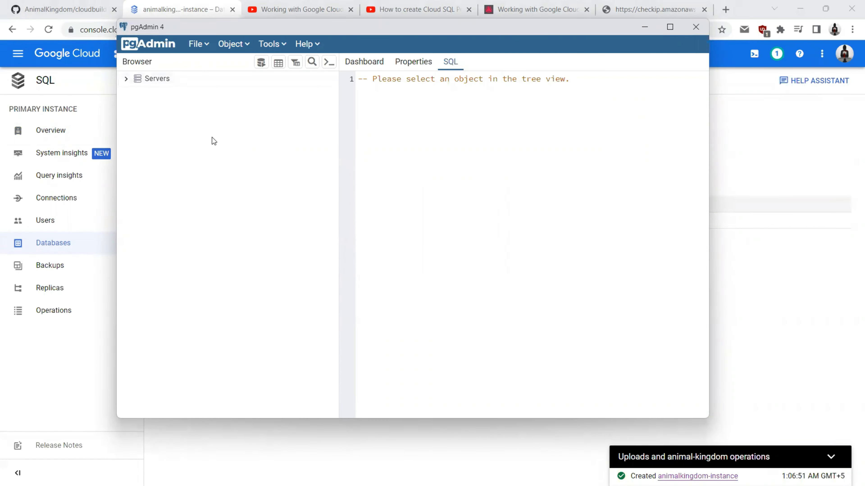
Step: In pgAdmin, start registering a new server named animalkingdom-gcp
left_click(408, 10)
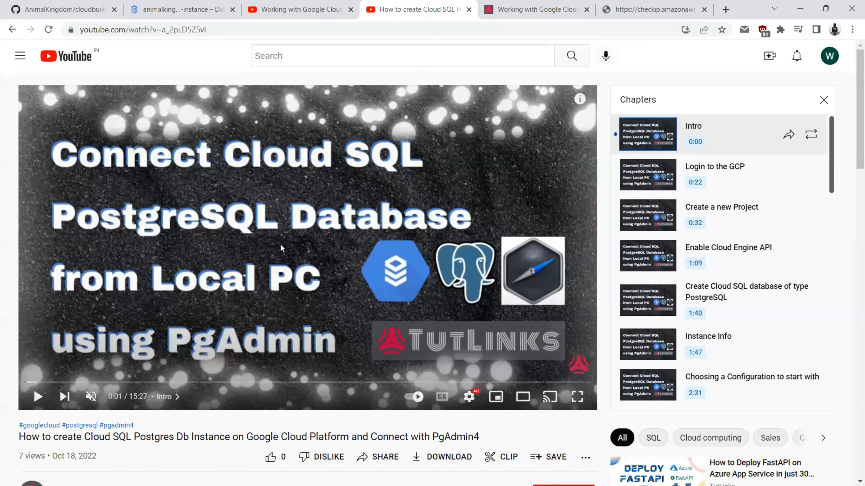
left_click(170, 5)
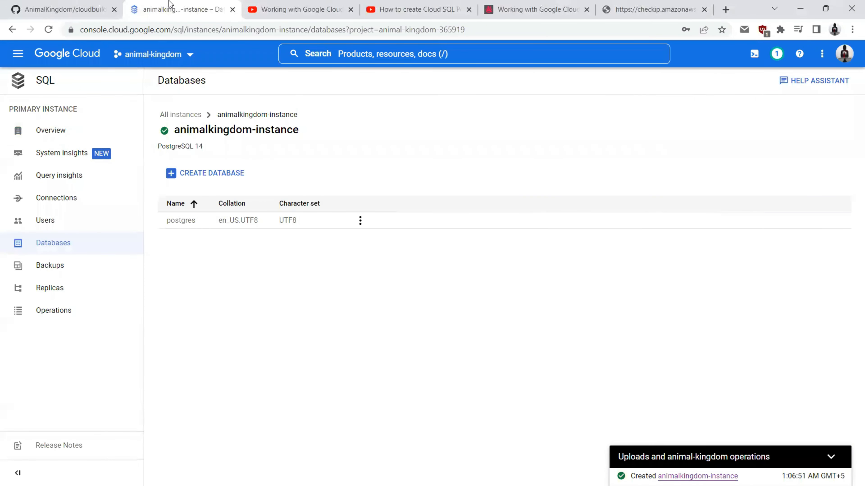
key("alt+Tab")
right_click(138, 79)
mouse_move(150, 88)
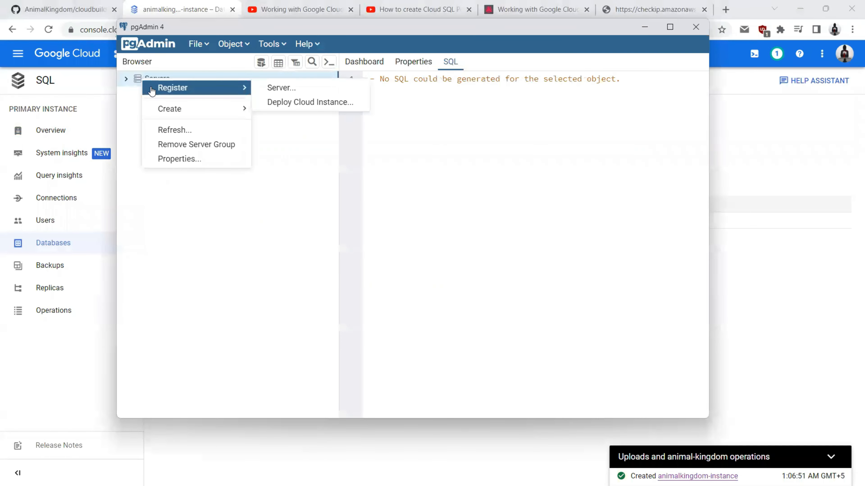
left_click(287, 89)
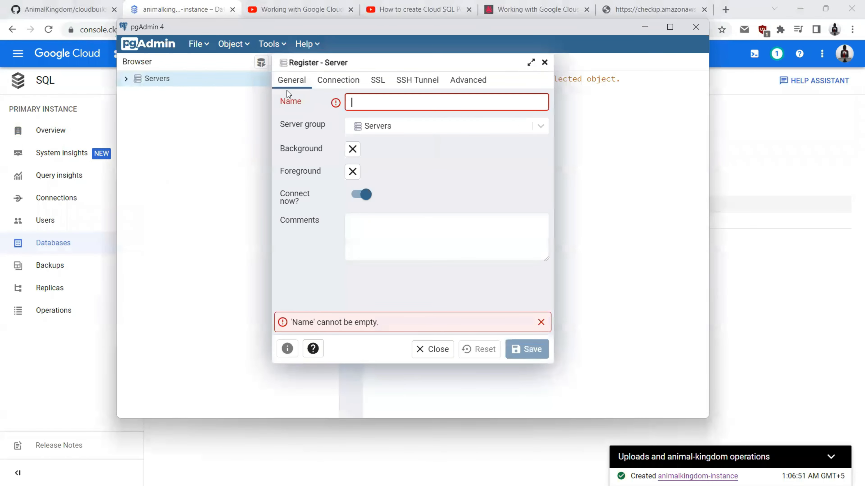
left_click(371, 103)
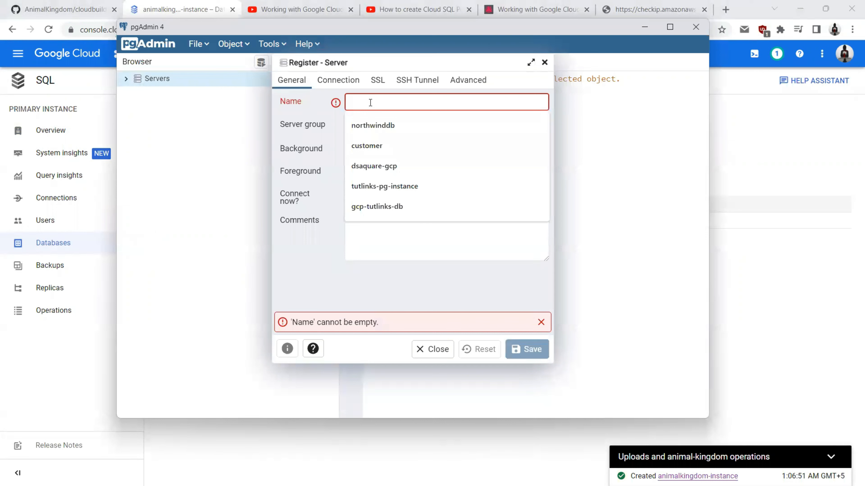
type("ani")
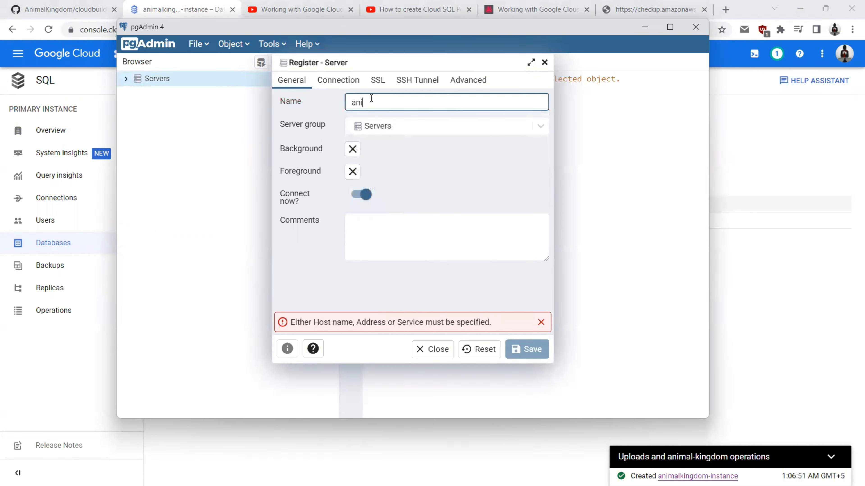
type("malkingdom-gcp")
Step: Set the server's host to the public IP 34.70.67.60 and enter the database password
left_click(342, 81)
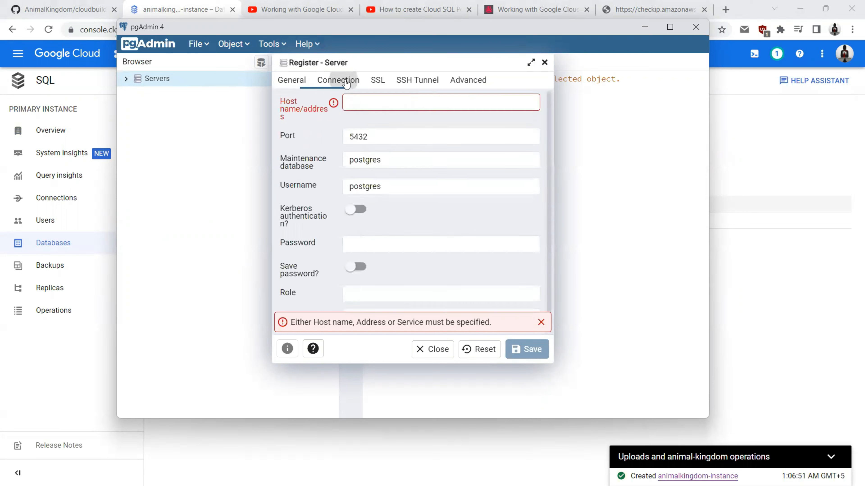
left_click(369, 103)
key("ctrl+v")
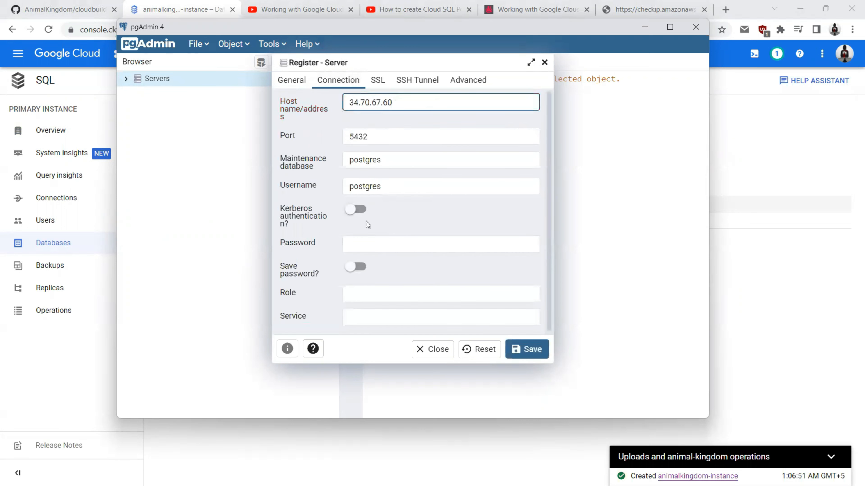
left_click(365, 244)
key("ctrl+v")
Step: Set a new password for the postgres user on the Cloud SQL Users page
left_click(52, 341)
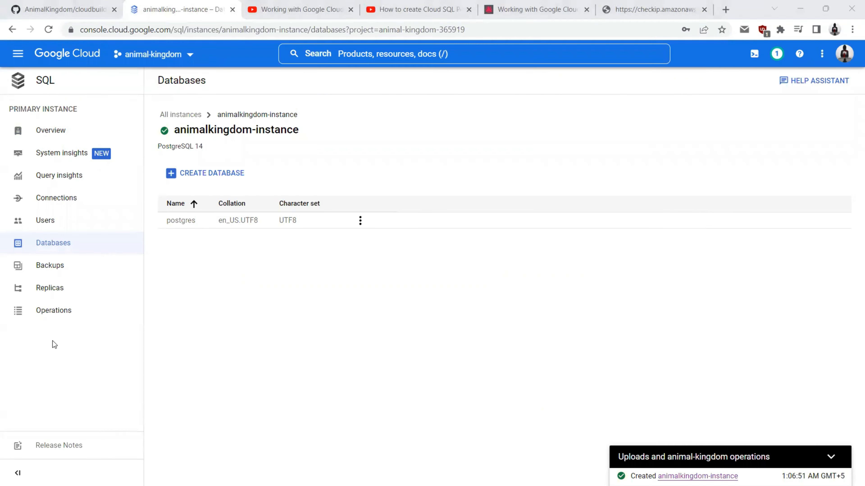
left_click(50, 229)
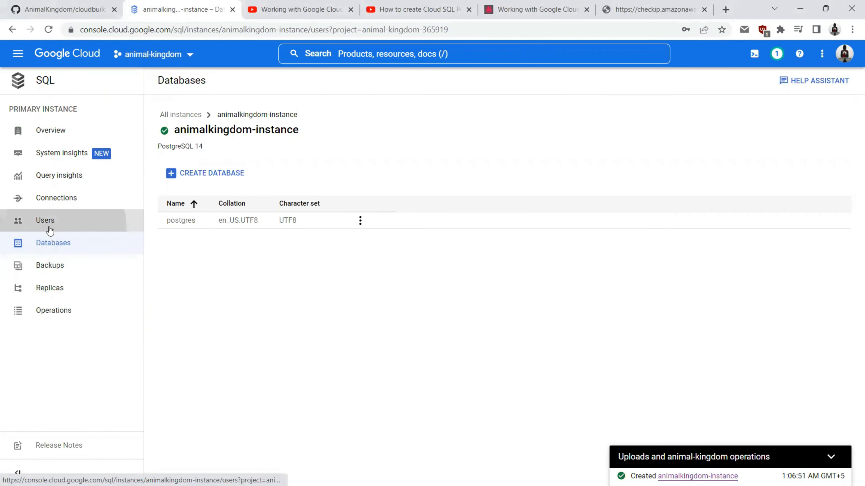
left_click(446, 244)
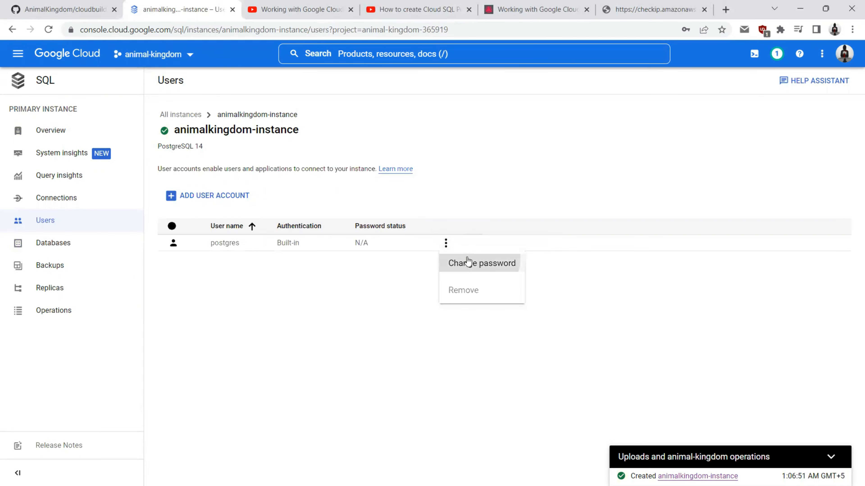
left_click(470, 262)
left_click(489, 279)
left_click(402, 279)
type("121212")
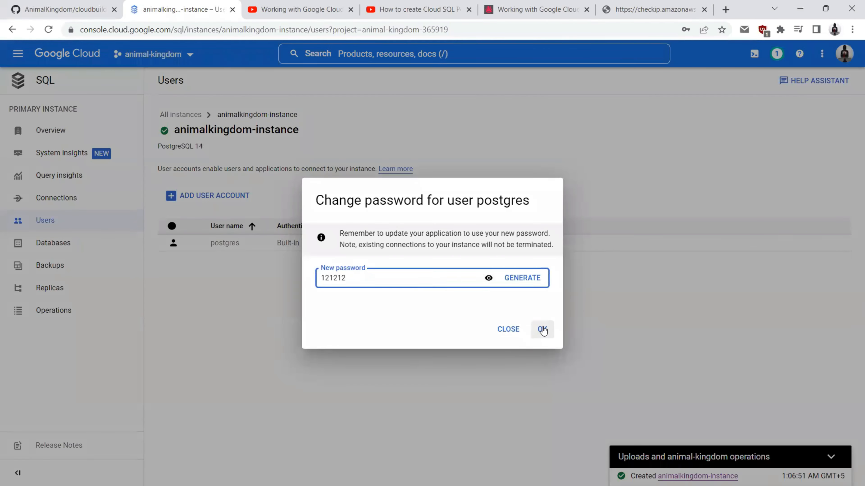
left_click(542, 329)
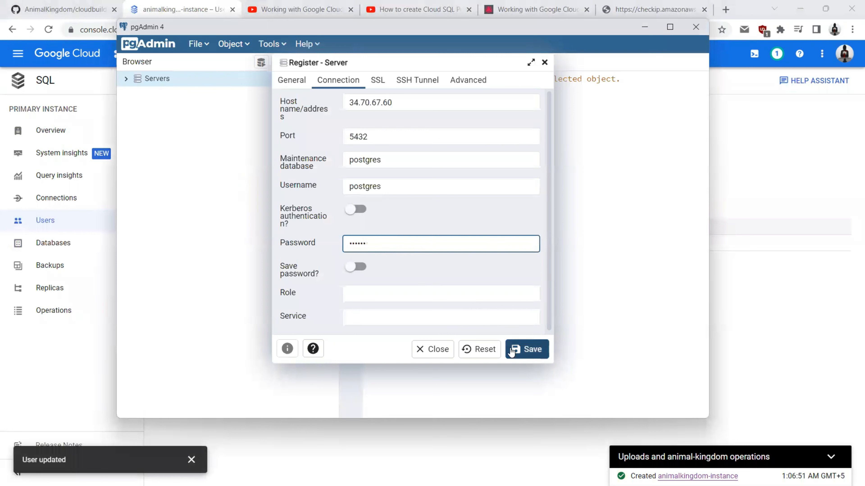
Step: Keep the password saved, save the server registration, and expand it to show its databases
left_click(363, 268)
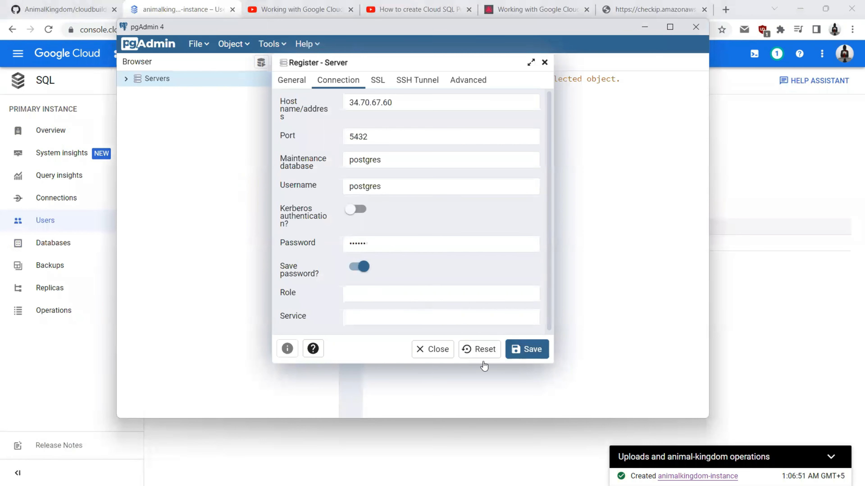
left_click(527, 349)
left_click(133, 93)
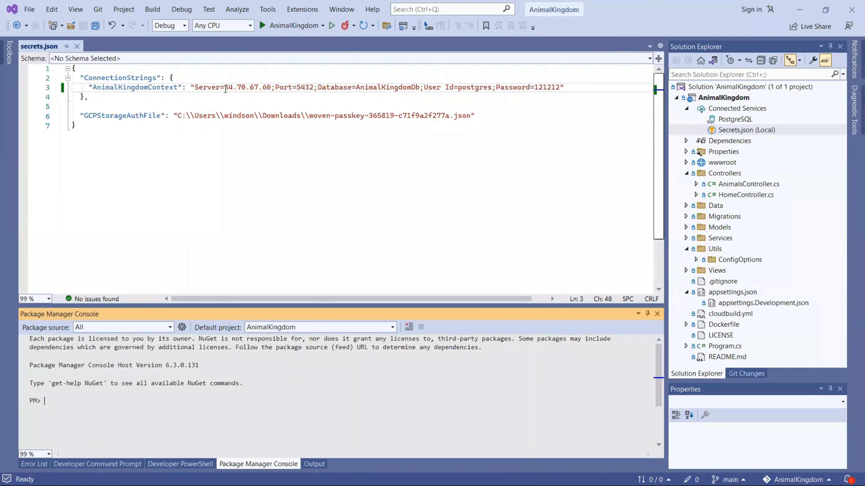
Step: Run Update-Database in the Package Manager Console to apply the migration against 34.70.67.60
left_click_drag(225, 88, 271, 88)
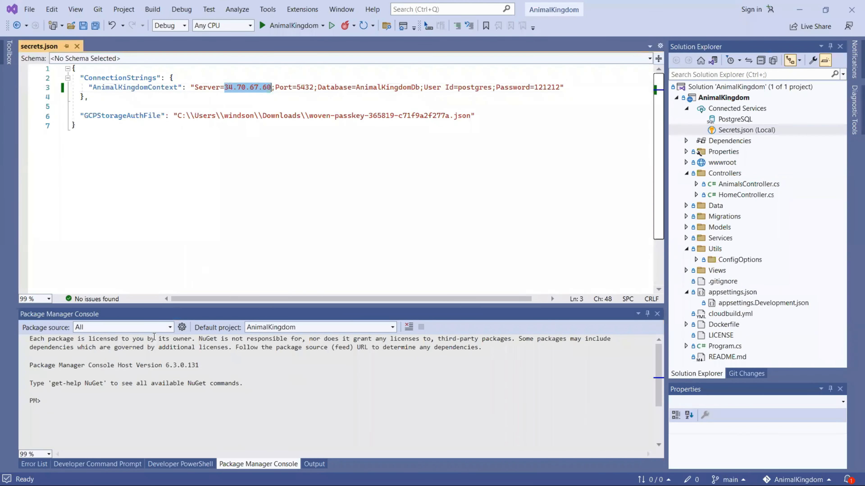
left_click(90, 403)
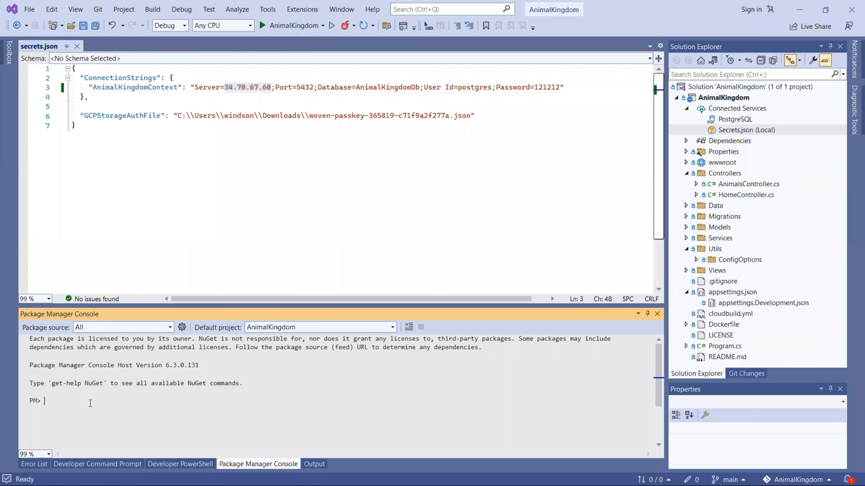
type("Update-Database")
key("Return")
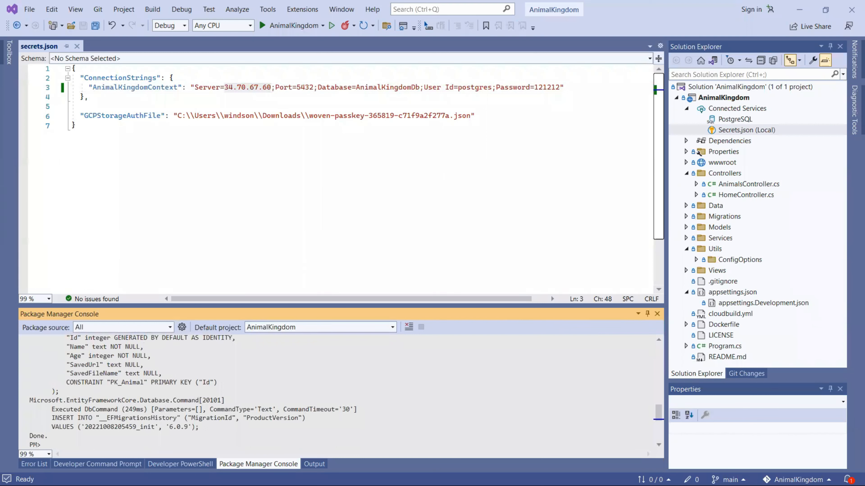
key("alt+Tab")
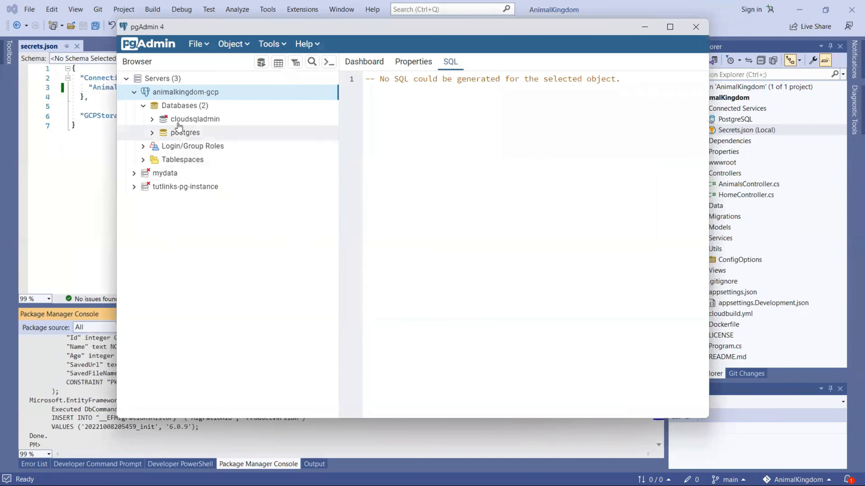
Step: Refresh the server's databases and drill into AnimalKingdomDb > Schemas > public > Tables to the Animal table
right_click(187, 110)
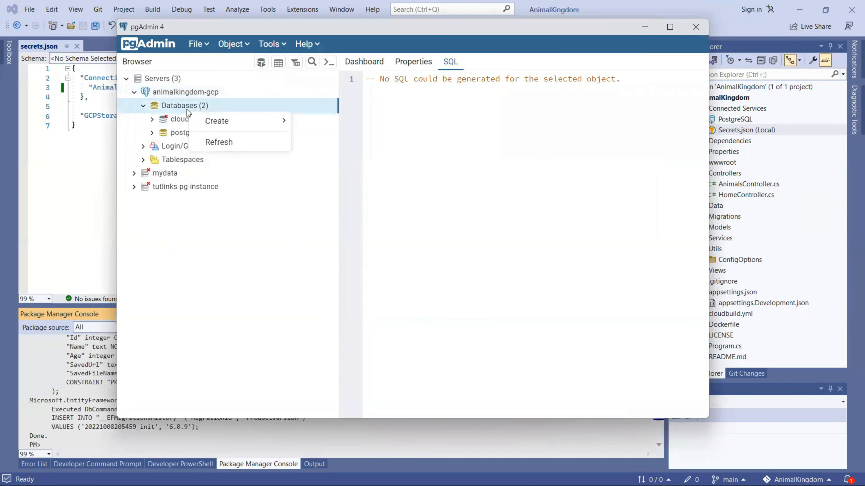
left_click(213, 141)
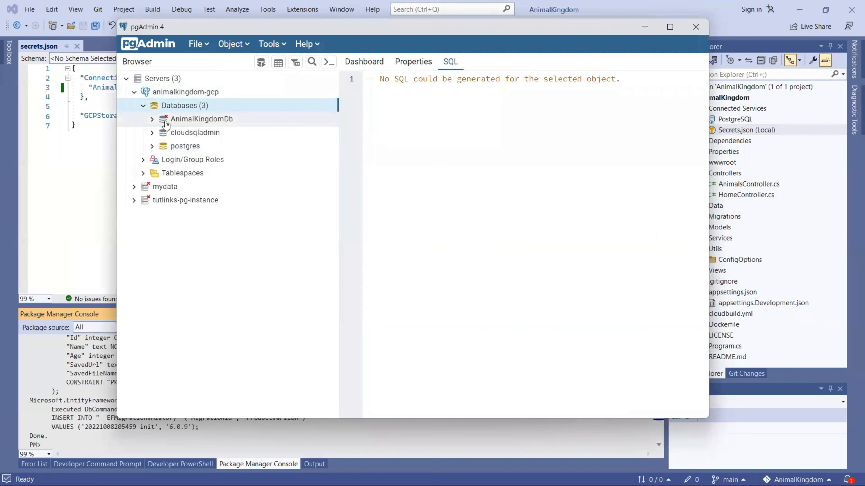
left_click(152, 119)
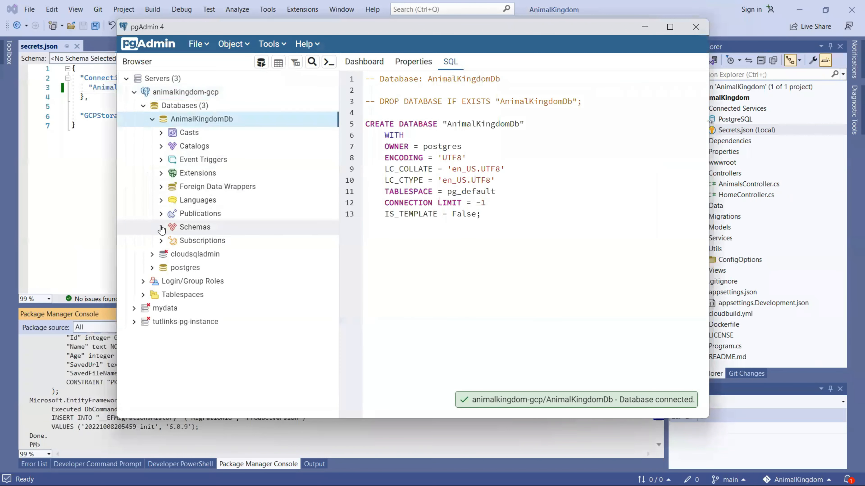
left_click(161, 227)
scroll(179, 252, "down", 3)
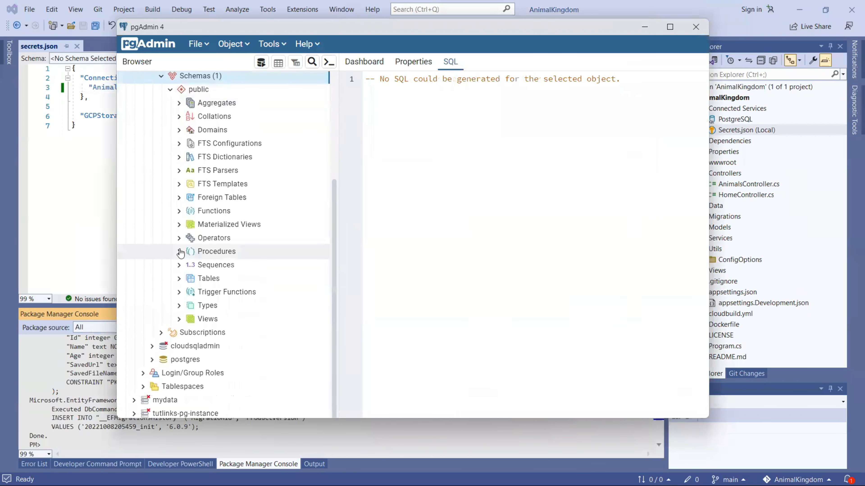
left_click(179, 279)
left_click(210, 292)
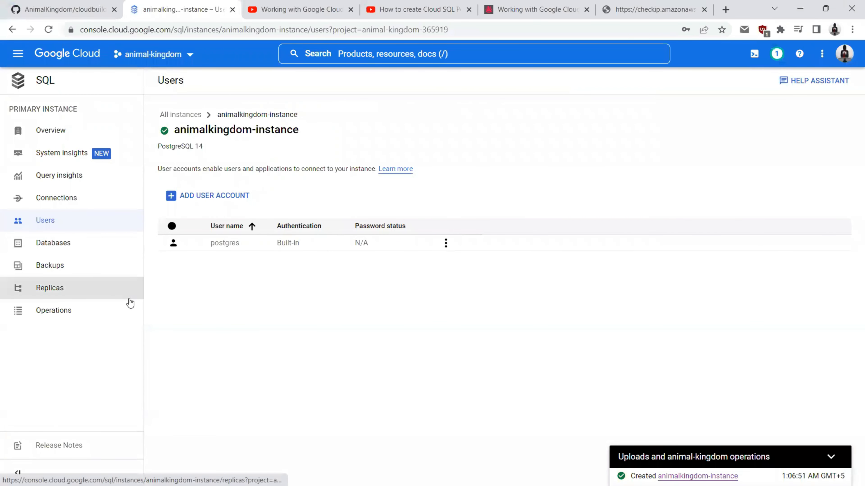
Step: Copy the AnimalKingdomDb name from the Databases list and open Secret Manager in a new tab
left_click(64, 245)
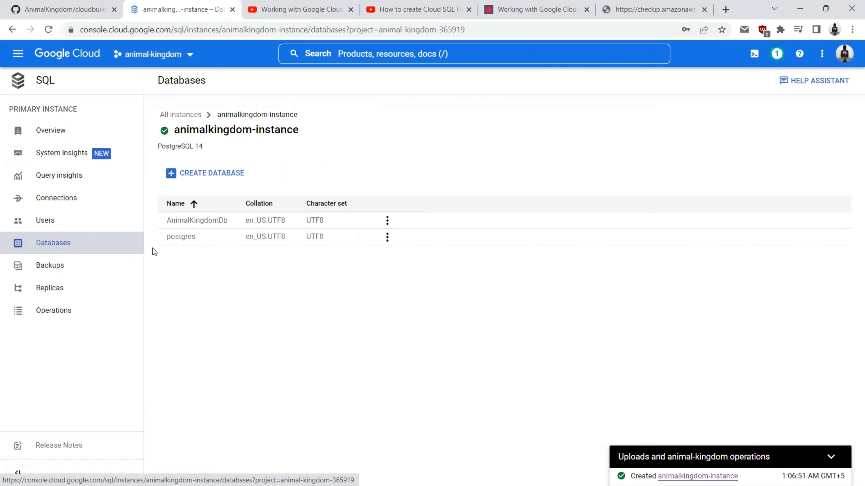
double_click(180, 218)
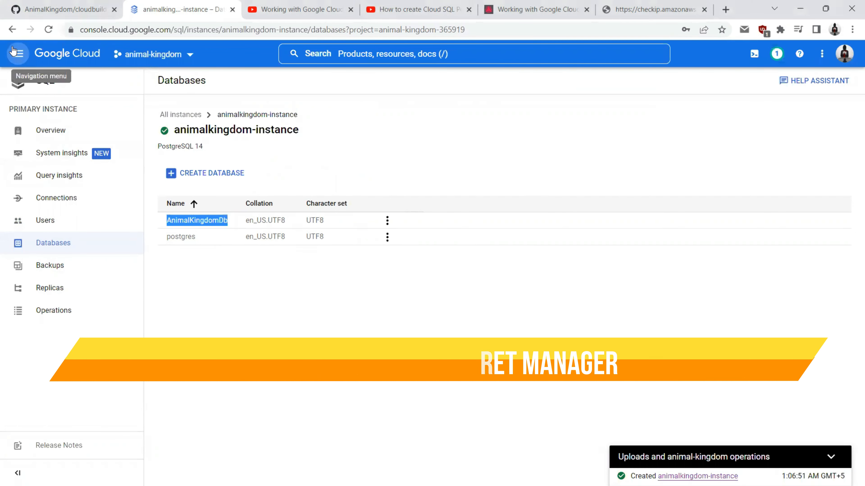
left_click(18, 54)
mouse_move(68, 393)
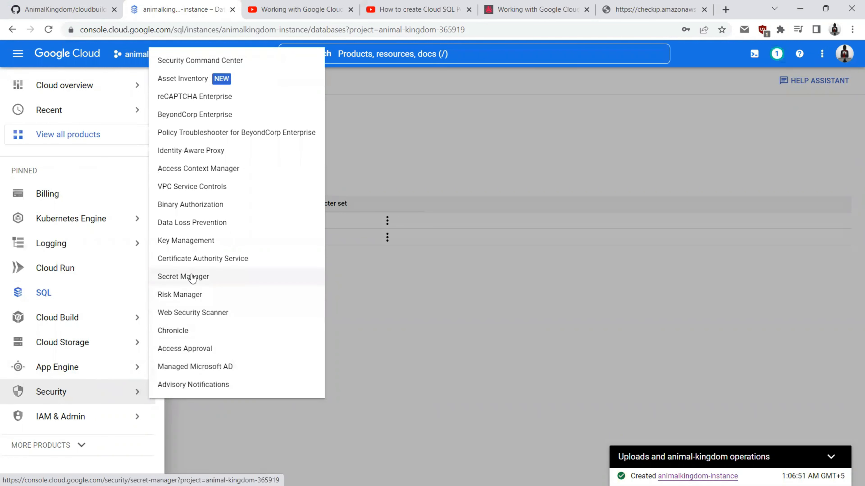
middle_click(183, 278)
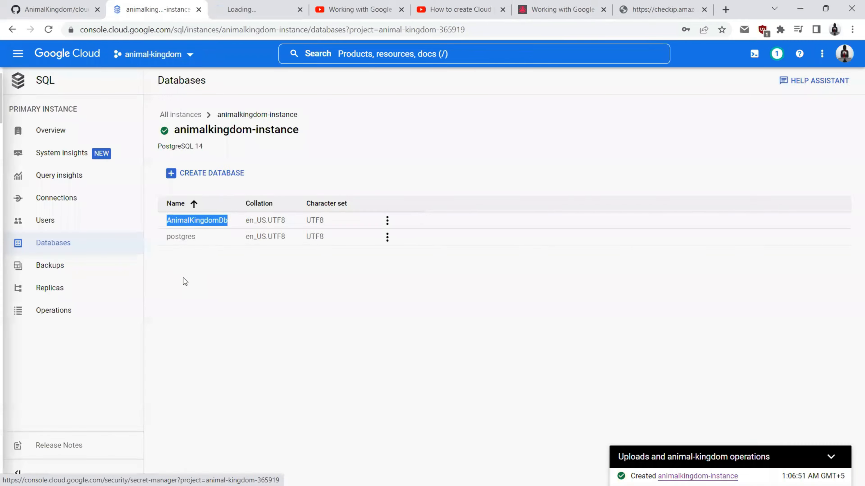
left_click(267, 6)
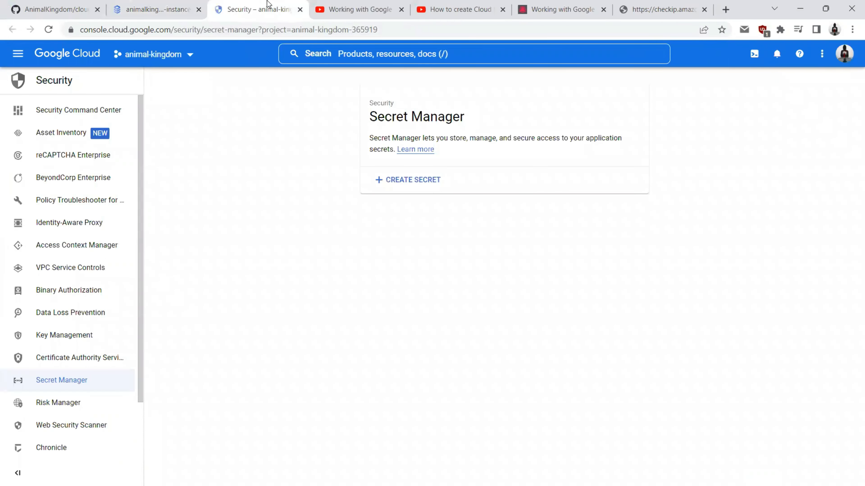
Step: Start a new secret named AnimalKingdomContext and move to its Secret value box
left_click(407, 181)
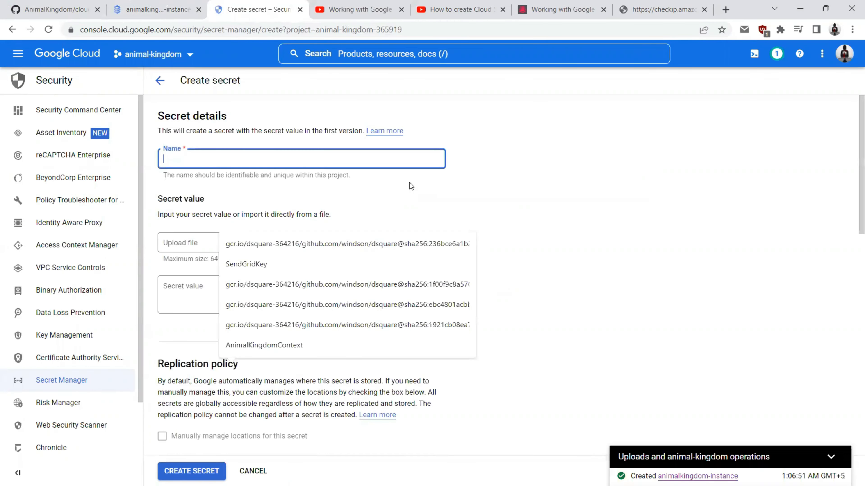
left_click(506, 172)
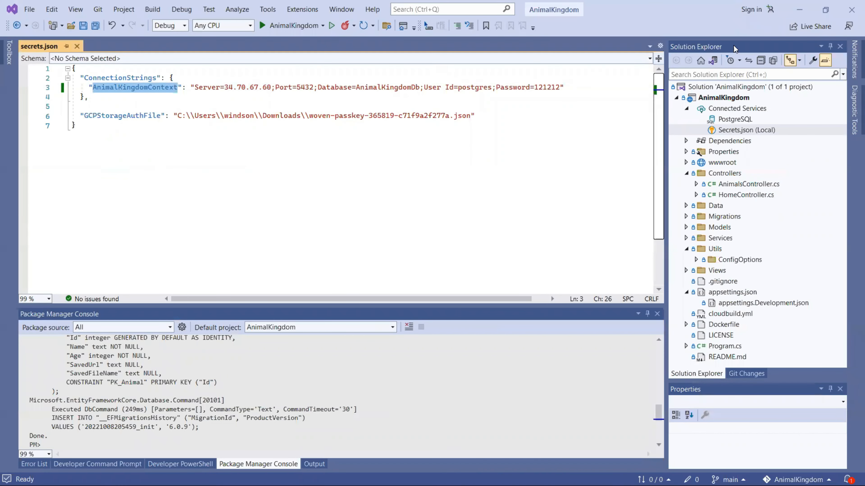
left_click(799, 9)
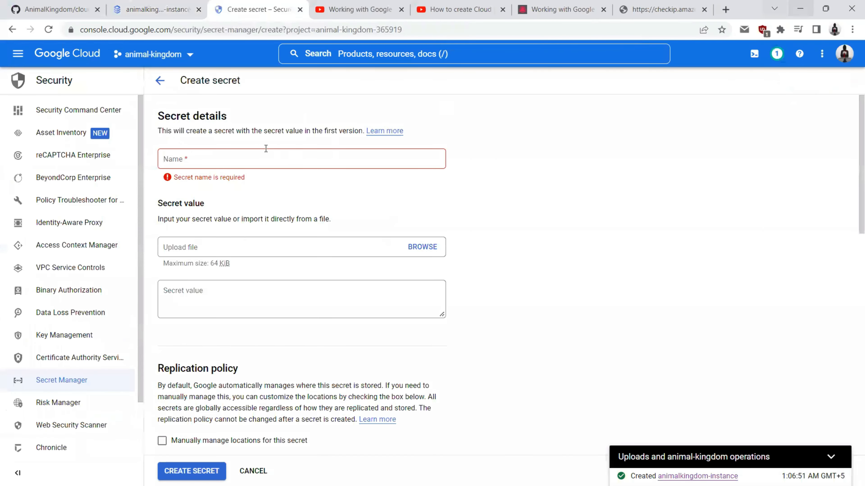
left_click(218, 159)
key("ctrl+v")
left_click(190, 292)
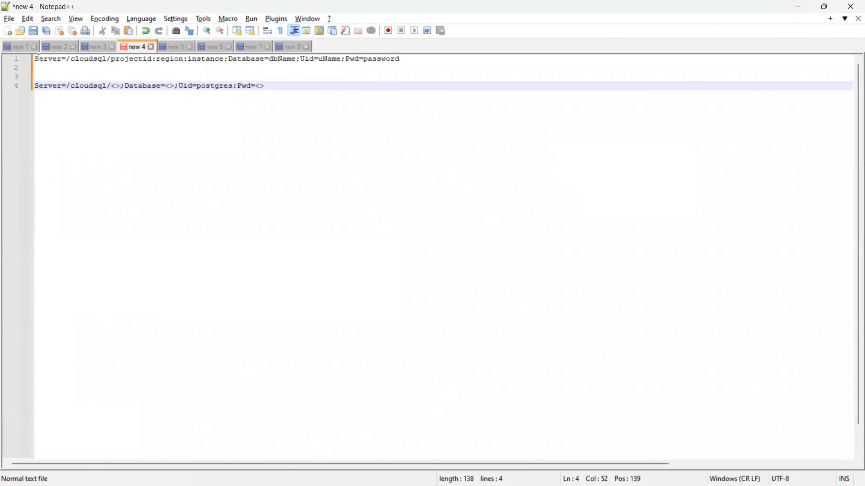
double_click(39, 58)
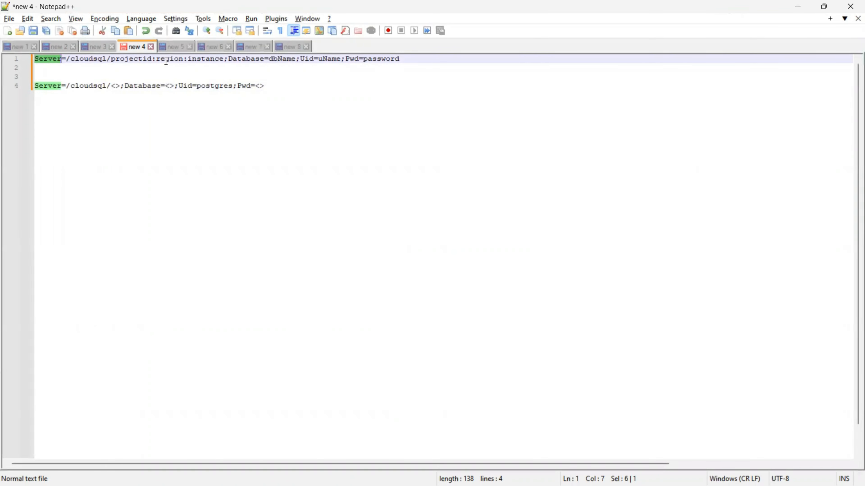
Step: Go over the template's /cloudsql path and its projectid, region and instance placeholders
left_click(415, 59, "shift")
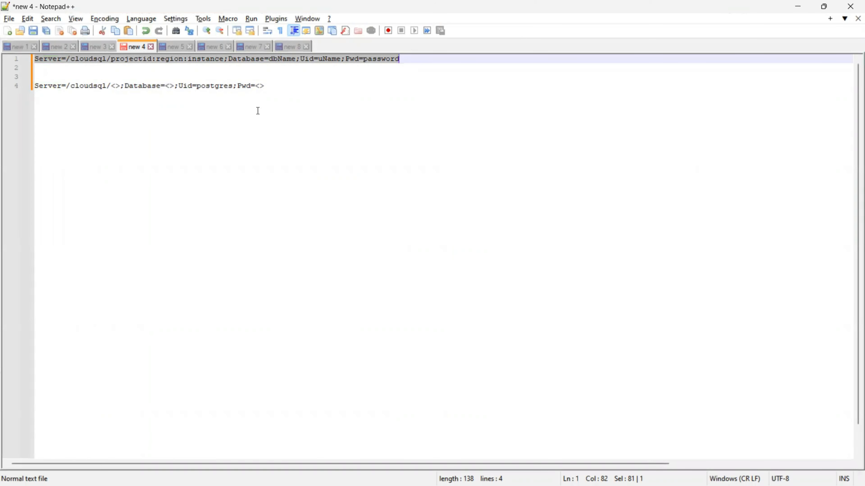
double_click(88, 61)
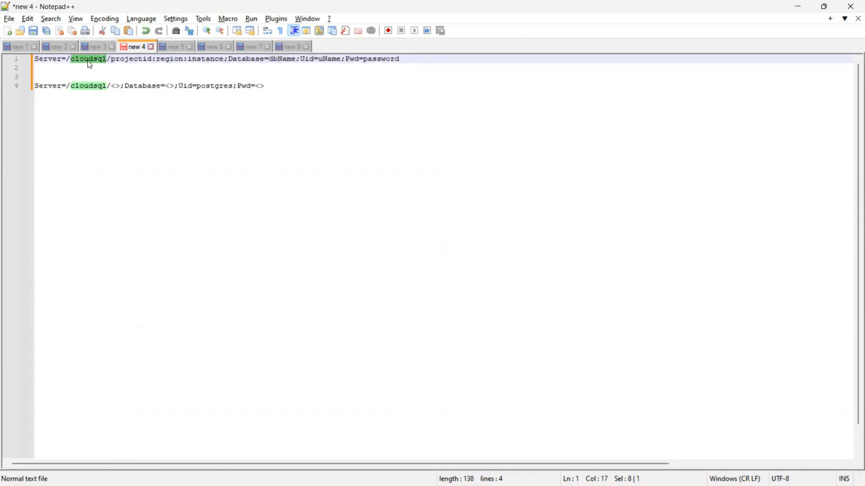
left_click_drag(67, 60, 111, 59)
double_click(142, 62)
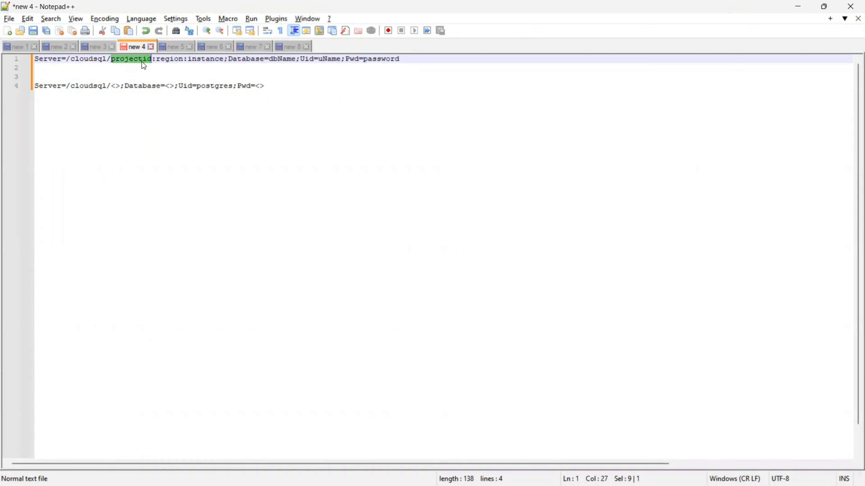
double_click(175, 60)
double_click(215, 61)
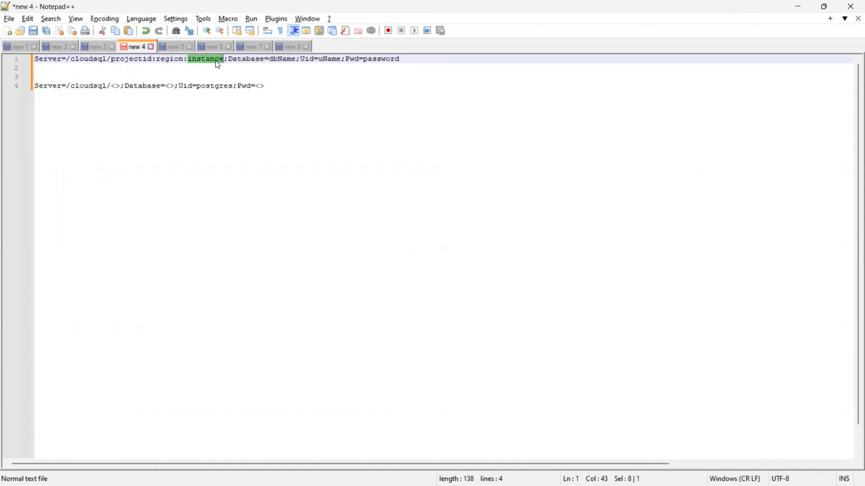
Step: Copy the instance's connection name from the Cloud SQL Overview page
key("alt+Tab")
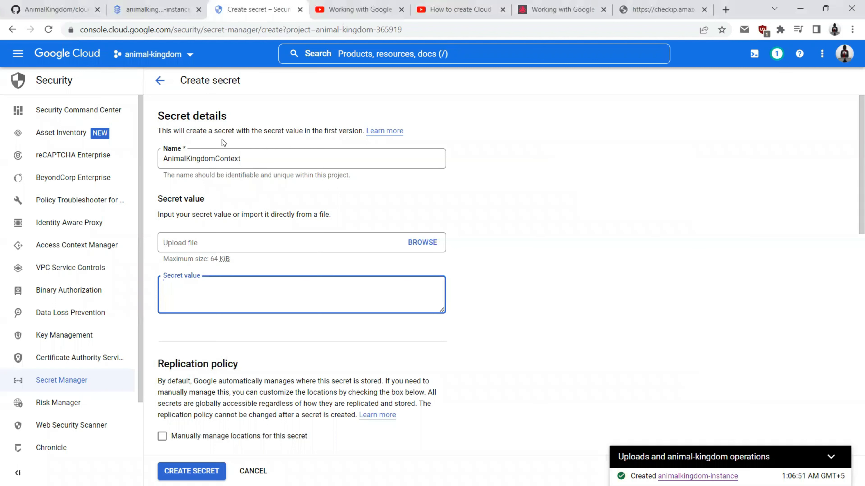
left_click(161, 7)
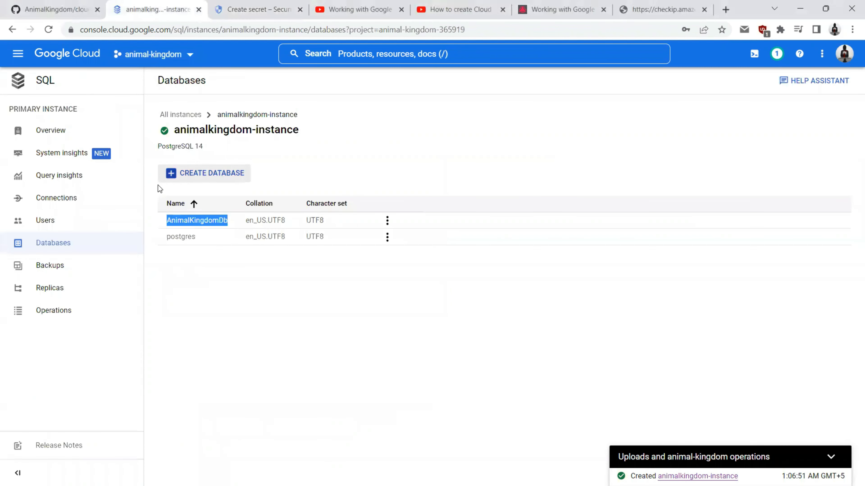
left_click(50, 130)
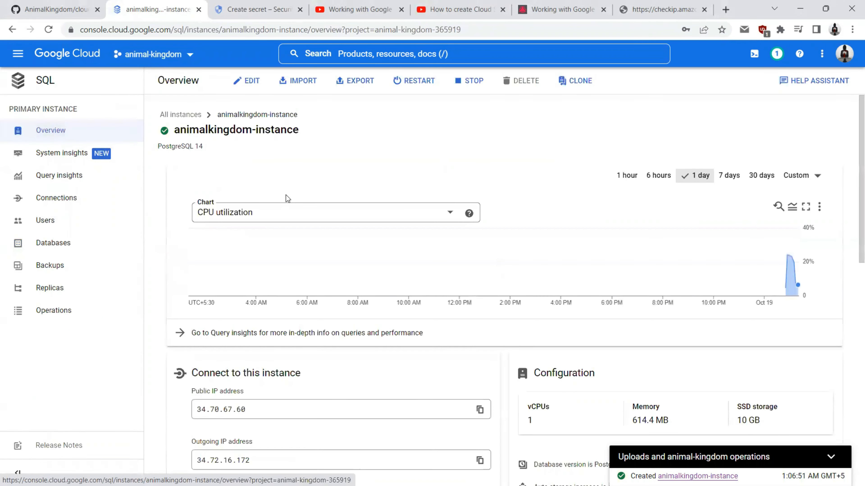
scroll(285, 194, "down", 8)
left_click_drag(191, 212, 335, 245)
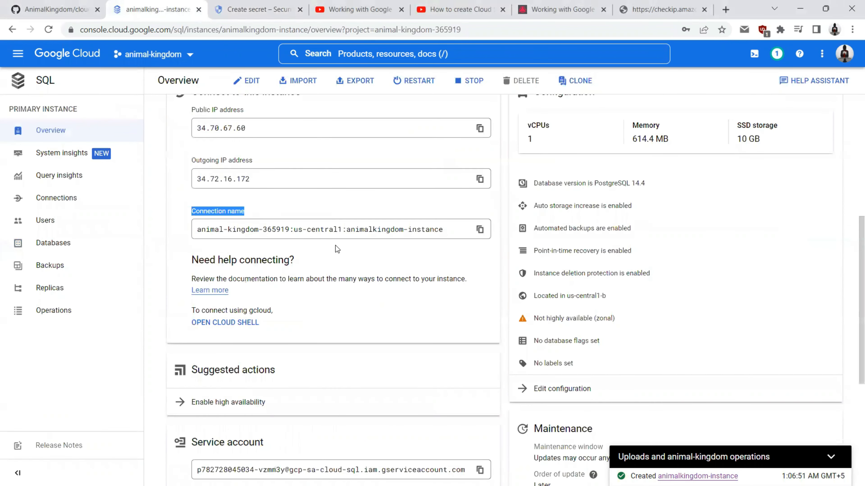
left_click(479, 229)
key("alt+Tab")
Step: Fill in AnimalKingdomDb after Database= on line 4
left_click_drag(408, 86, 417, 88)
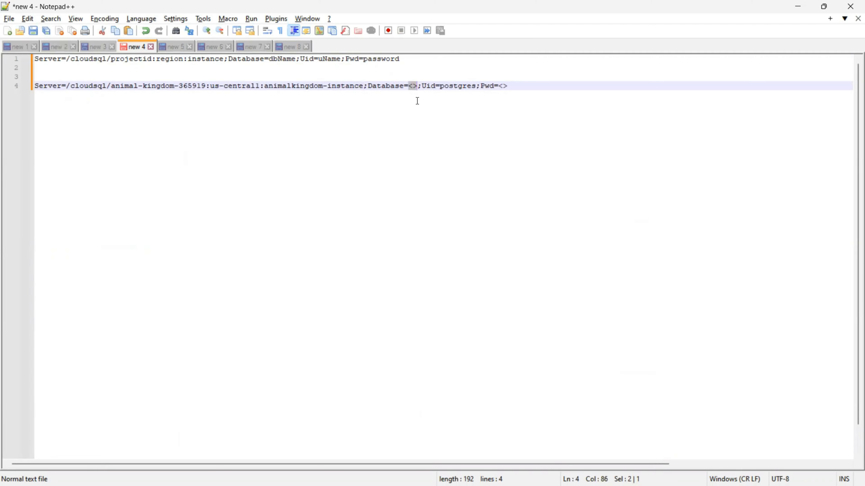
key("alt+Tab")
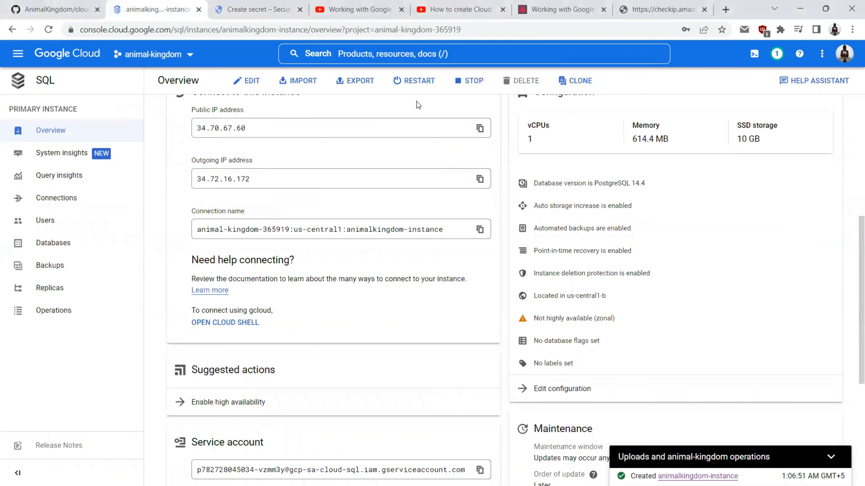
left_click(47, 252)
key("alt+Tab")
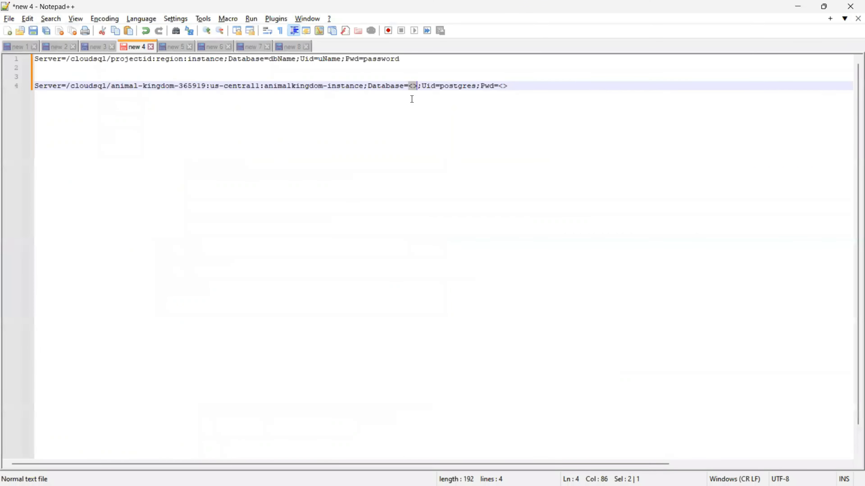
key("ctrl+v")
Step: Enter the postgres password after Pwd= and select the finished line 4 connection string
double_click(517, 87)
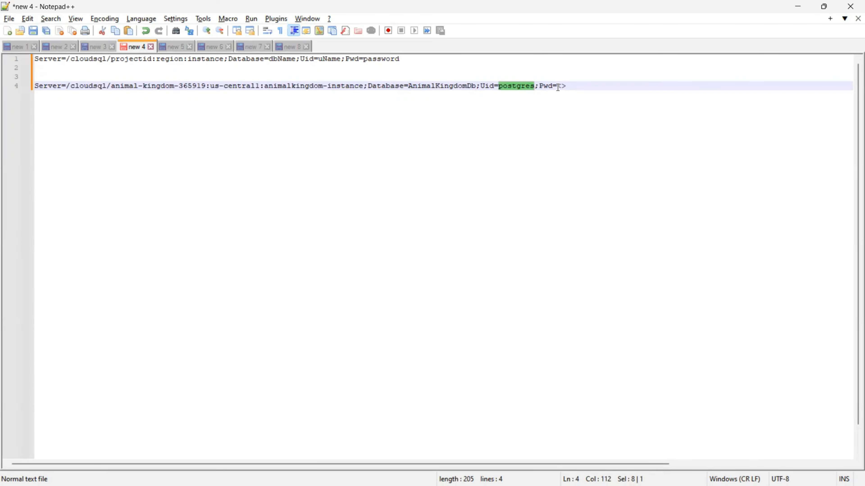
left_click_drag(558, 86, 566, 85)
type("121212")
left_click_drag(583, 85, 315, 75)
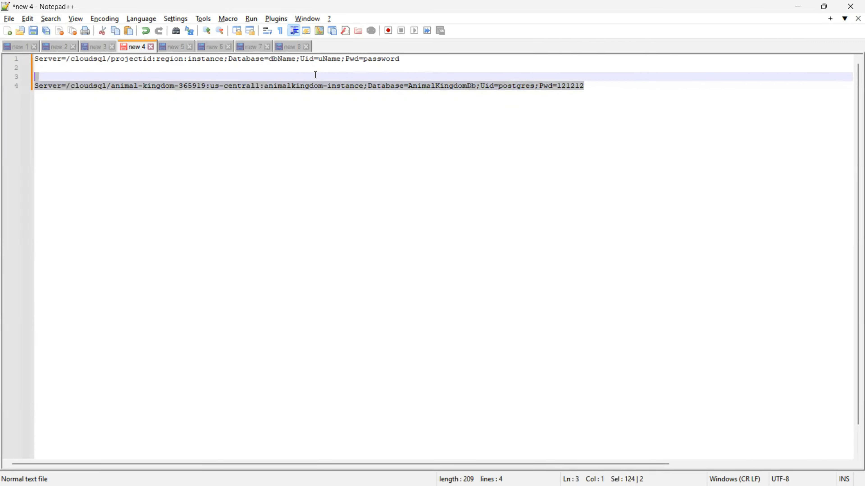
left_click_drag(69, 73, 33, 87)
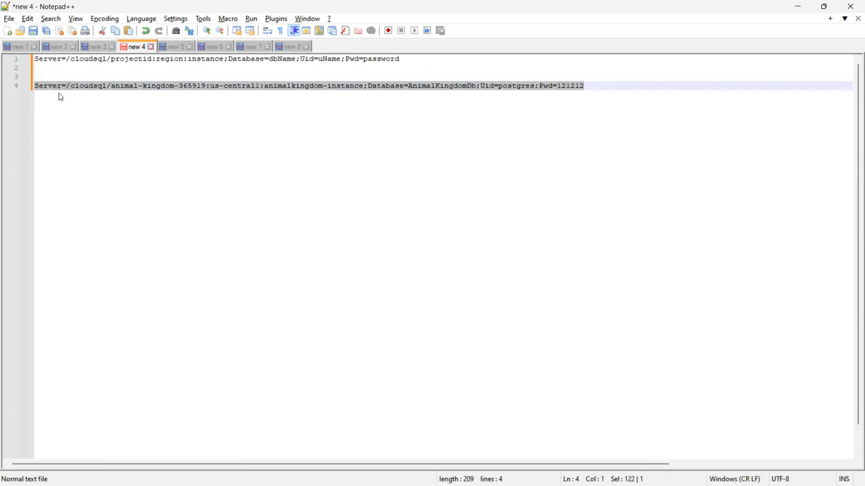
left_click(796, 7)
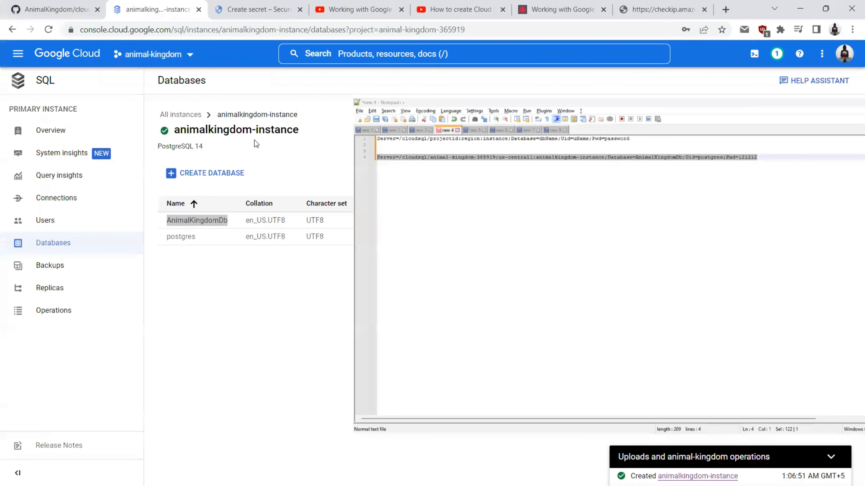
Step: Paste the connection string as the secret value and create the AnimalKingdomContext secret
left_click(218, 4)
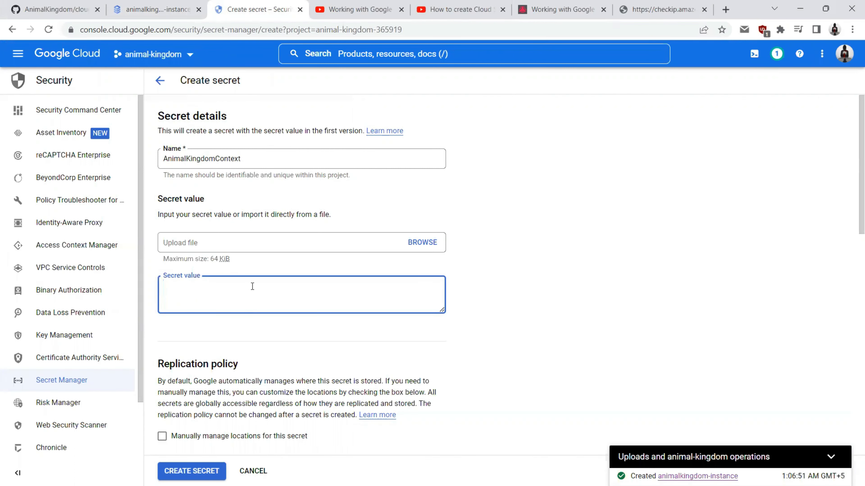
key("ctrl+v")
scroll(191, 354, "down", 8)
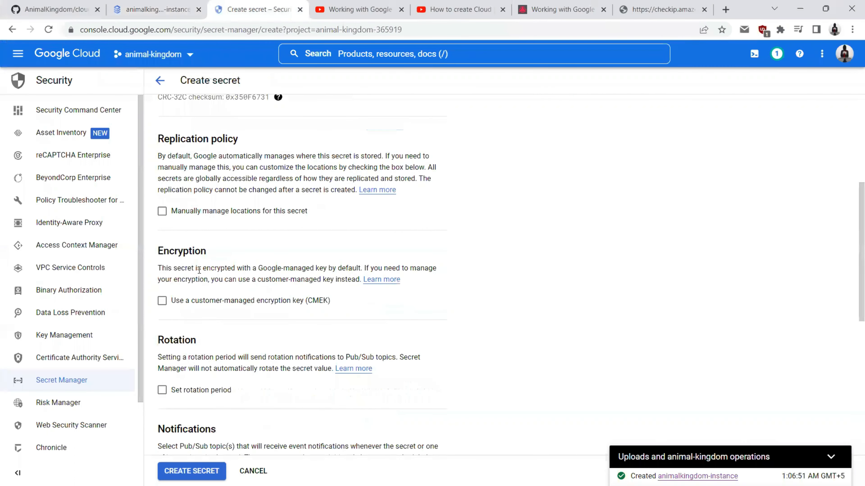
scroll(200, 271, "down", 7)
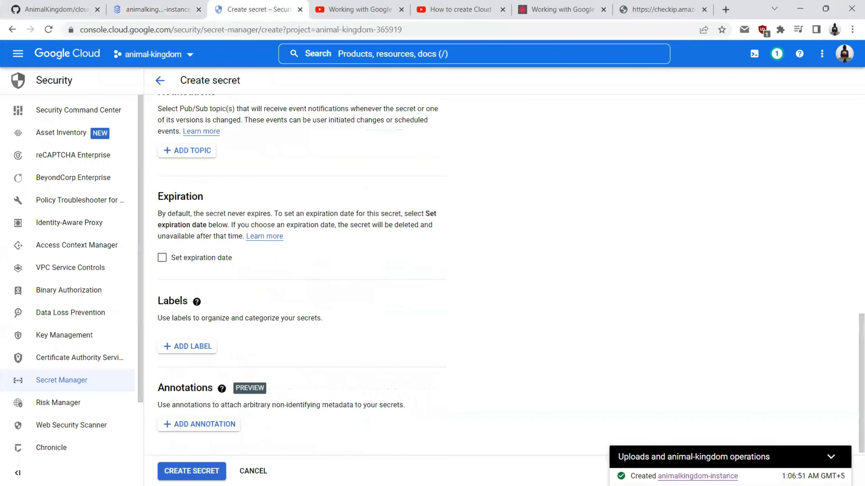
left_click(186, 471)
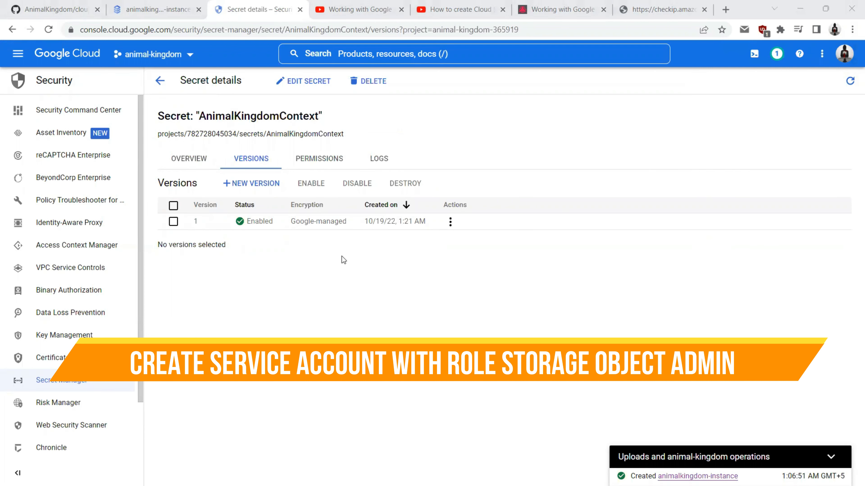
left_click(151, 4)
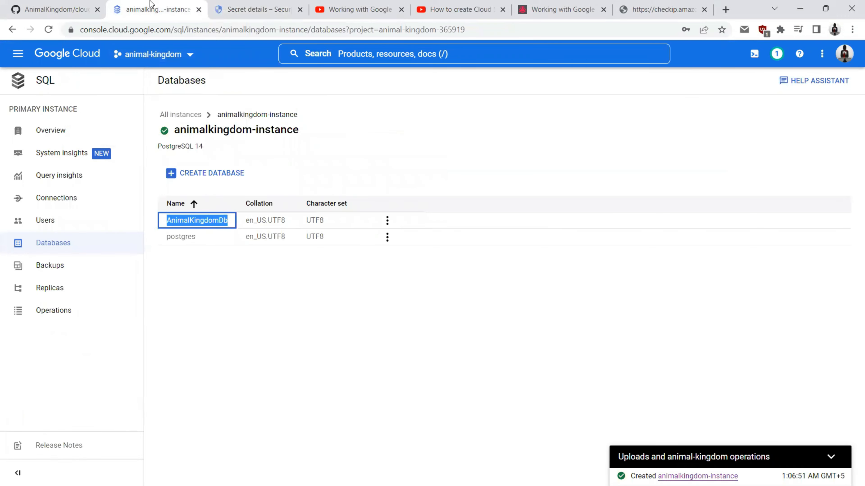
left_click(252, 8)
left_click(16, 55)
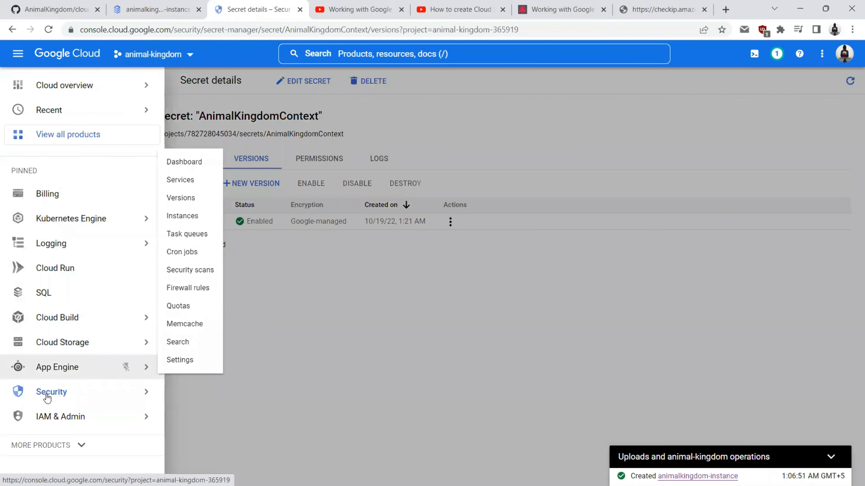
Step: Create the service account ak-cloud-storage from IAM & Admin > Service Accounts
mouse_move(157, 416)
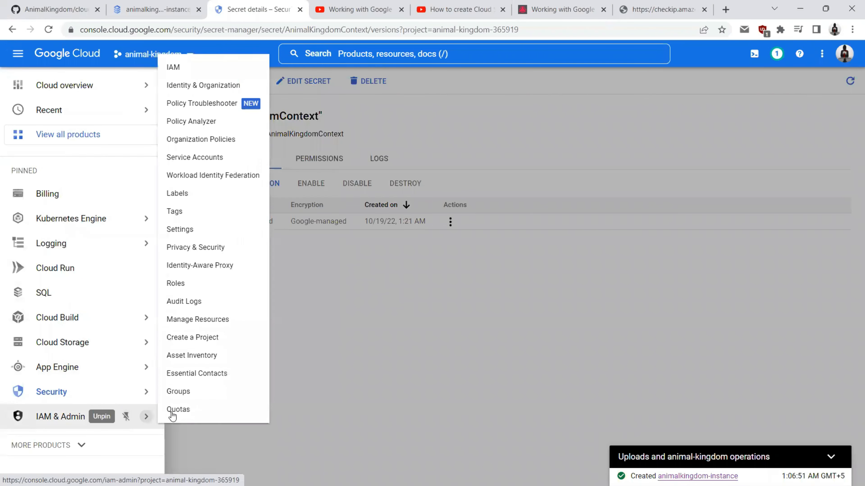
left_click(174, 68)
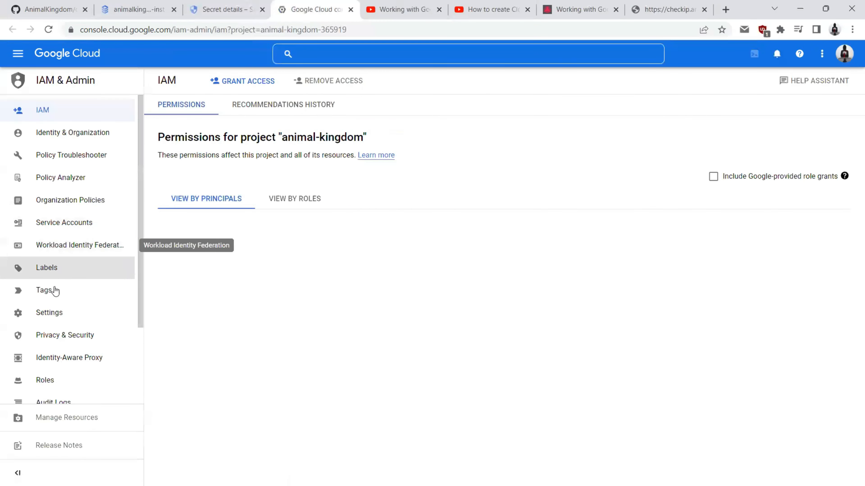
left_click(69, 223)
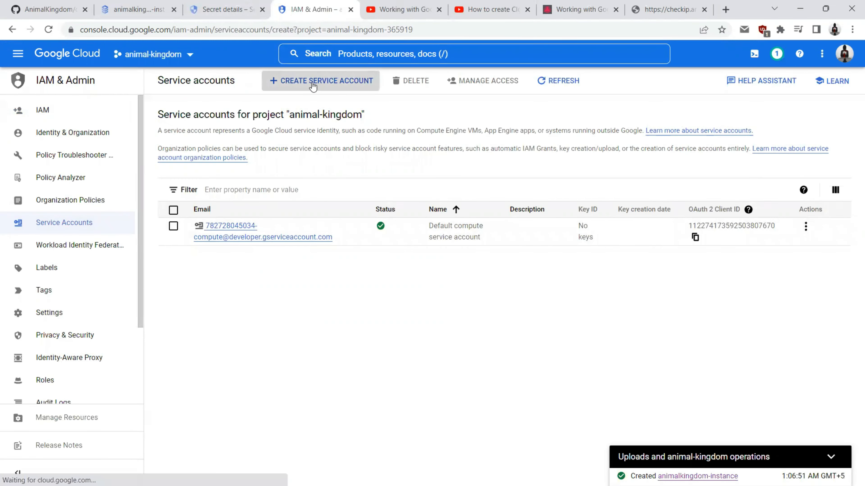
left_click(314, 85)
left_click(220, 147)
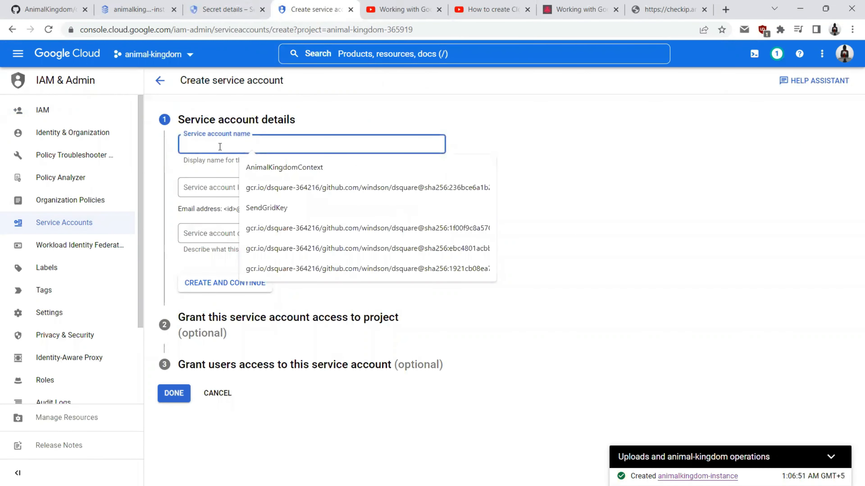
type("ak")
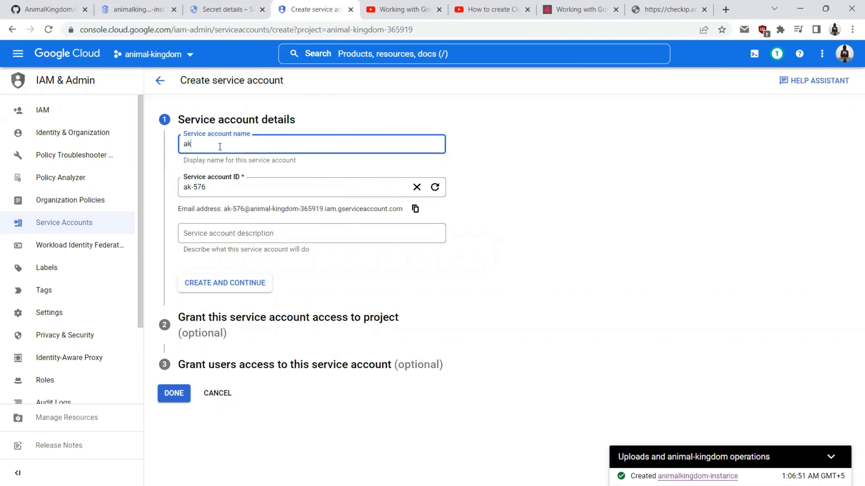
type("-cloud-storage")
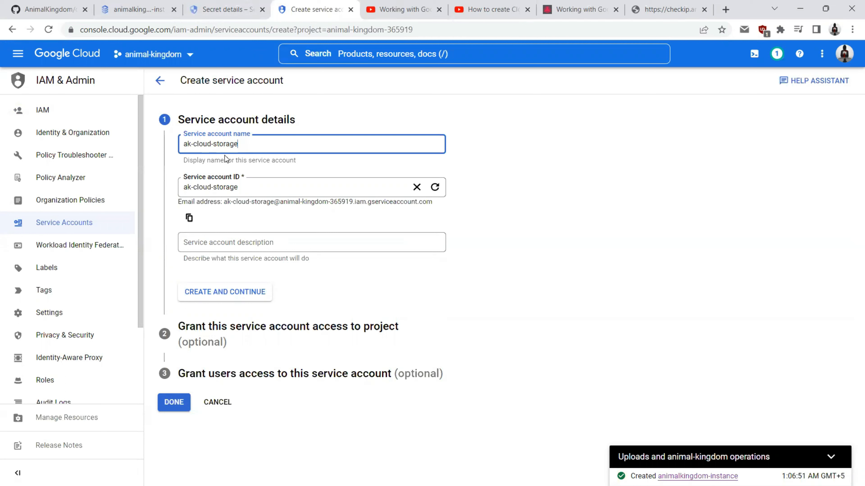
left_click(220, 292)
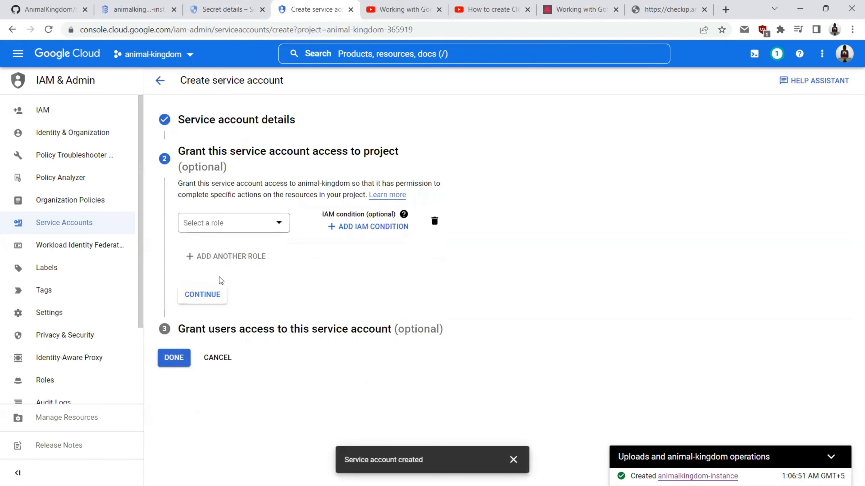
Step: Grant ak-cloud-storage the Cloud Storage > Storage Object Admin role and finish creating the account
left_click(214, 225)
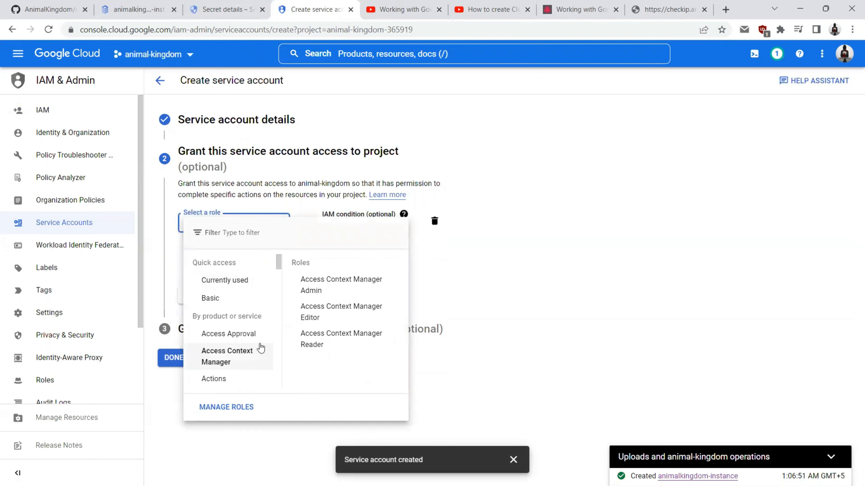
scroll(235, 307, "down", 10)
scroll(232, 321, "down", 8)
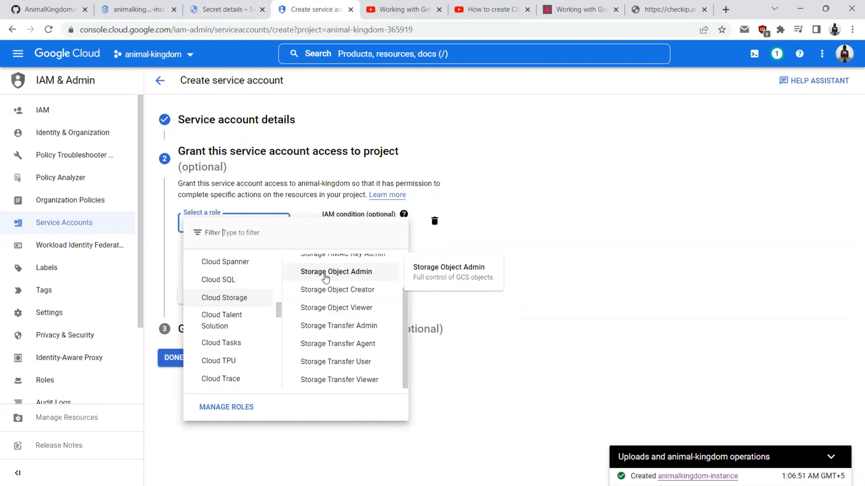
scroll(327, 282, "up", 2)
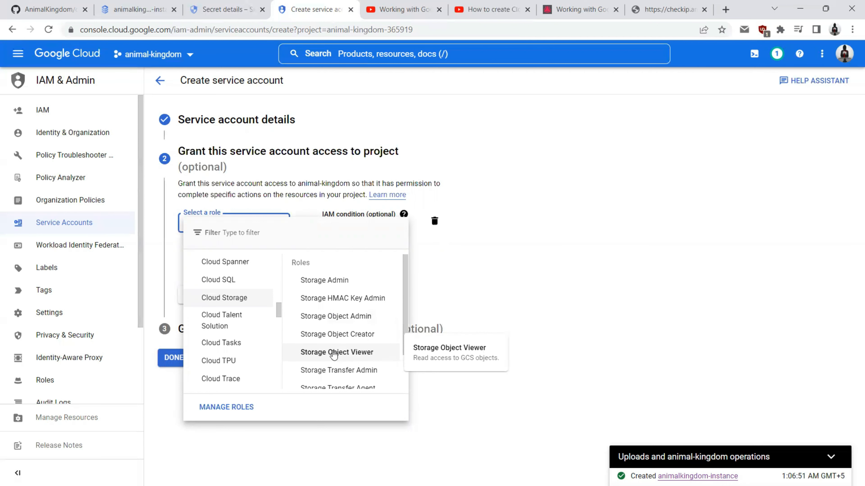
left_click(334, 320)
left_click(192, 304)
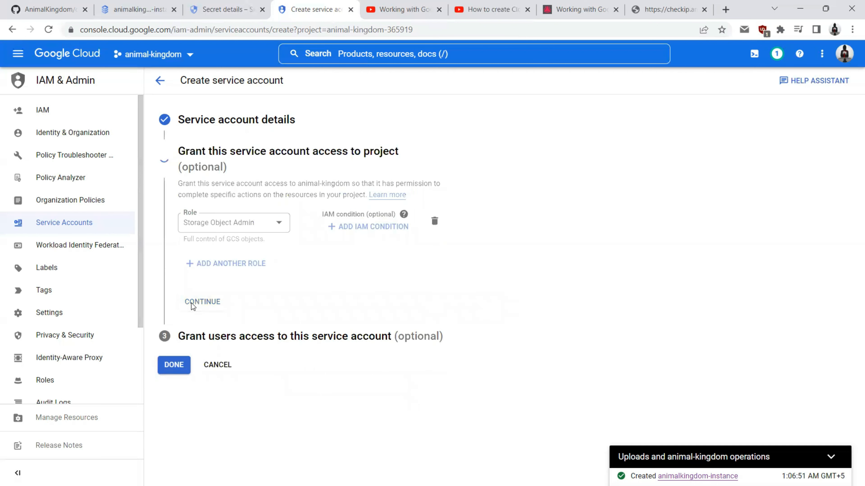
left_click(174, 351)
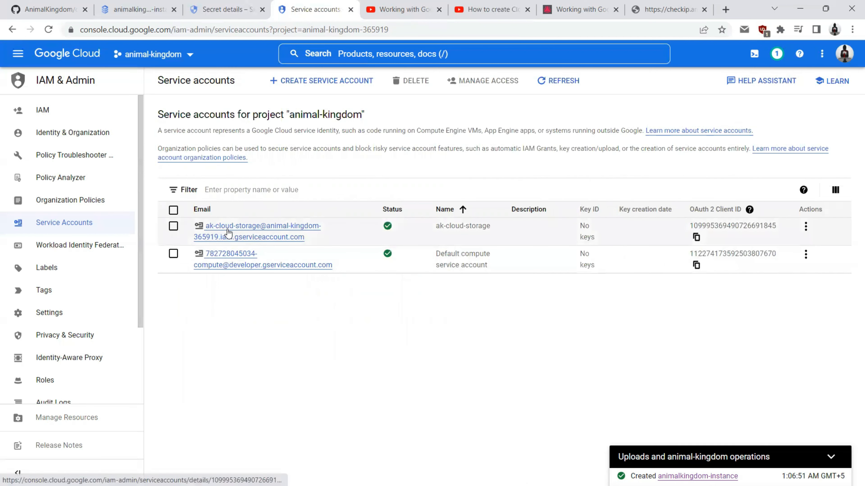
Step: Create a new JSON private key for ak-cloud-storage and open the downloaded key file in VS Code
left_click(235, 230)
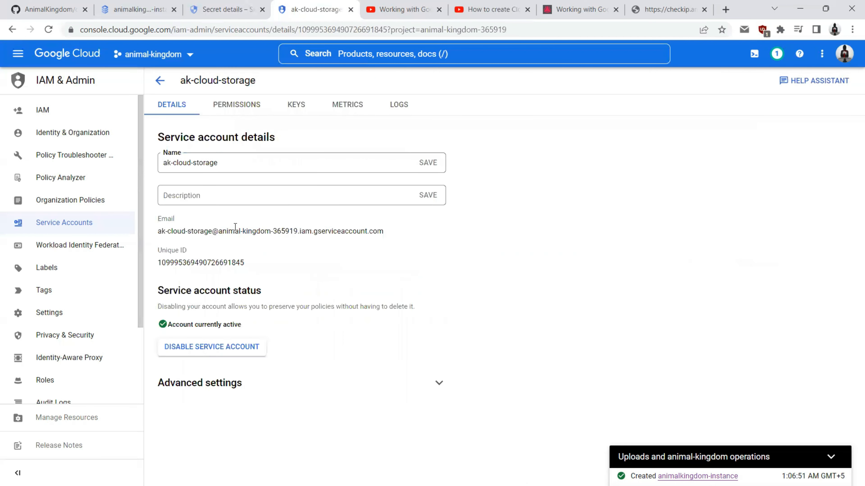
left_click(295, 105)
left_click(200, 252)
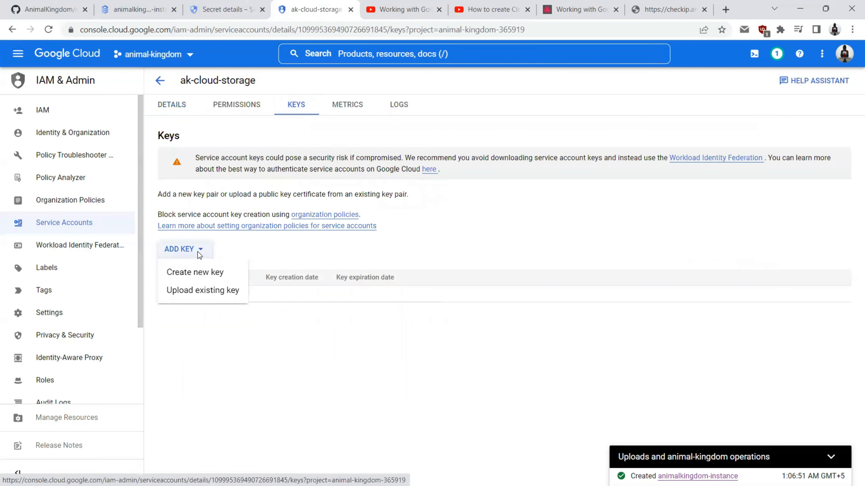
left_click(196, 271)
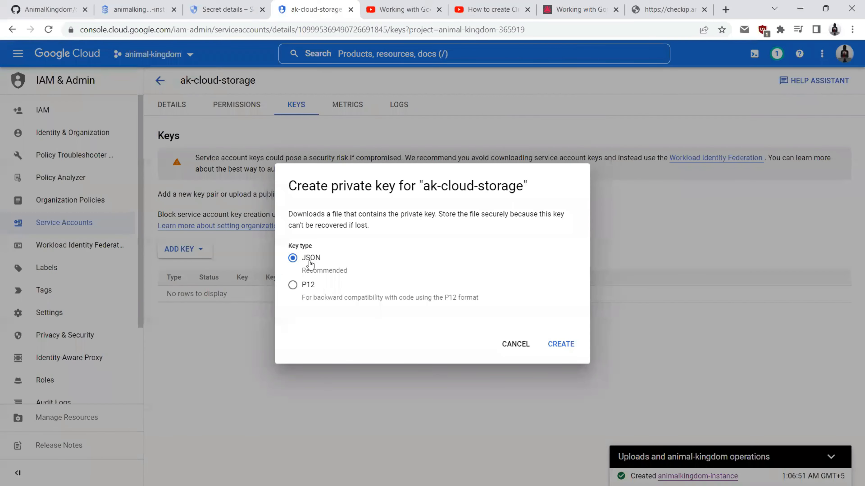
left_click(568, 345)
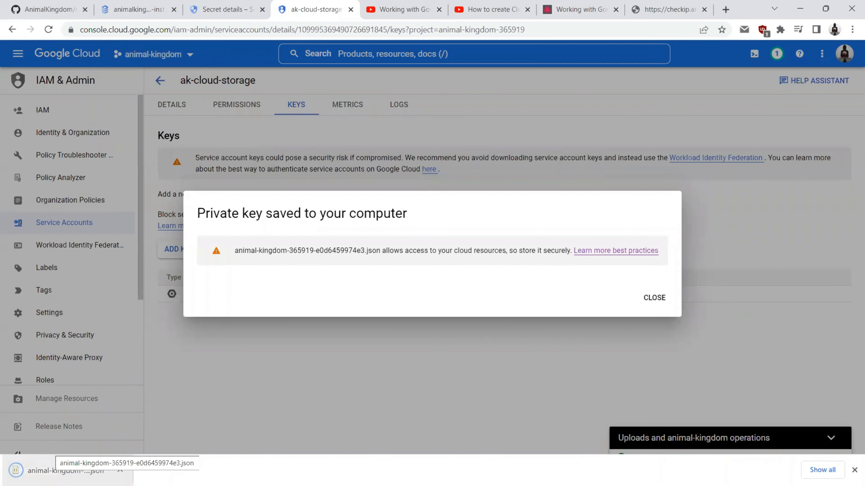
left_click(62, 471)
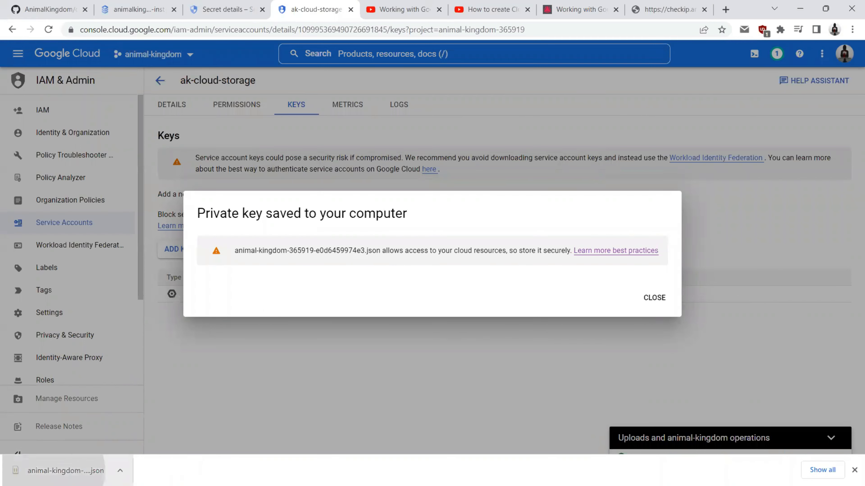
key("ctrl+a")
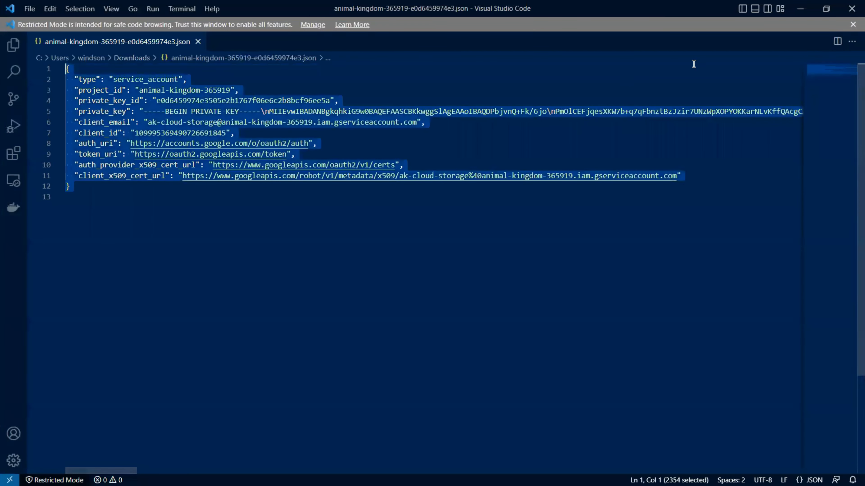
Step: Start a new secret named GCPStorageAuthFile, copying the name from the project's secrets file
key("alt+Tab")
left_click(235, 7)
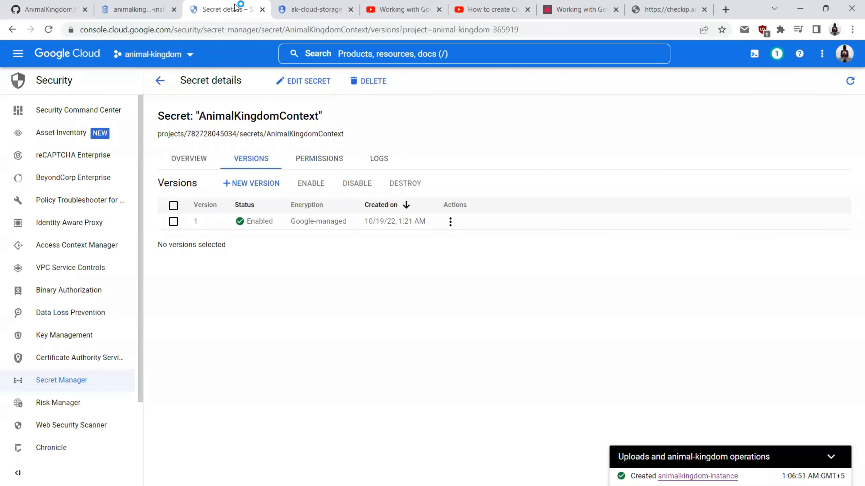
left_click(161, 79)
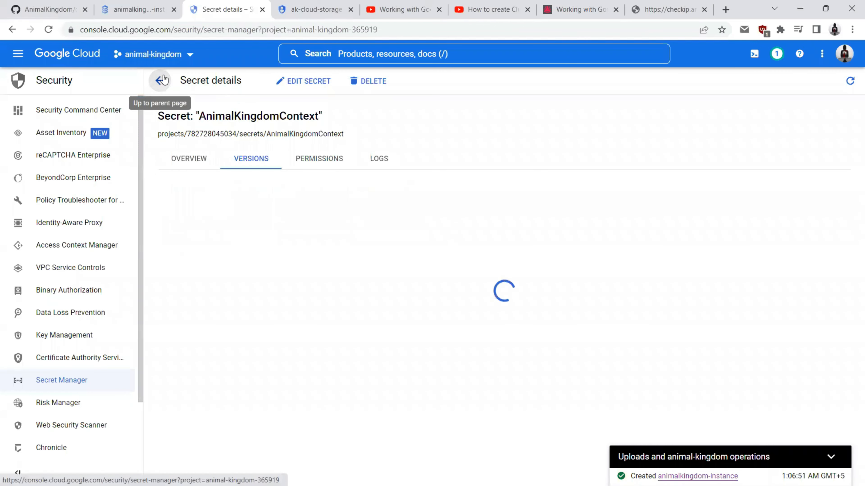
left_click(286, 82)
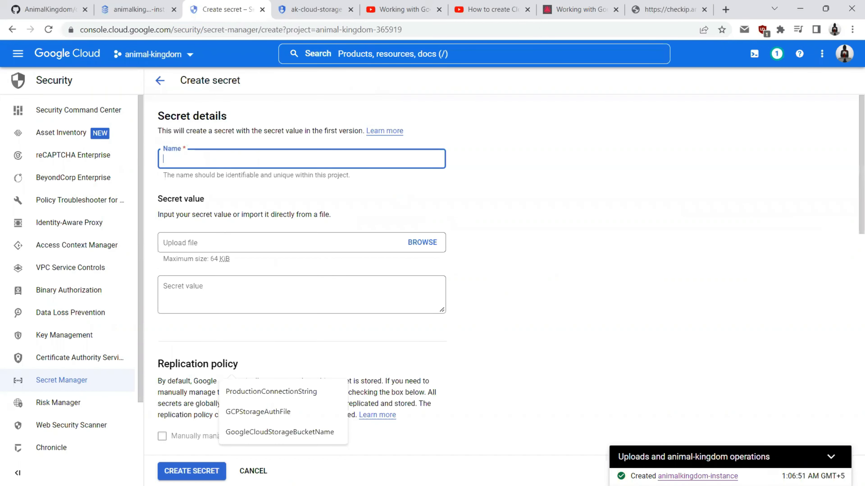
key("alt+Tab")
double_click(125, 116)
key("ctrl+c")
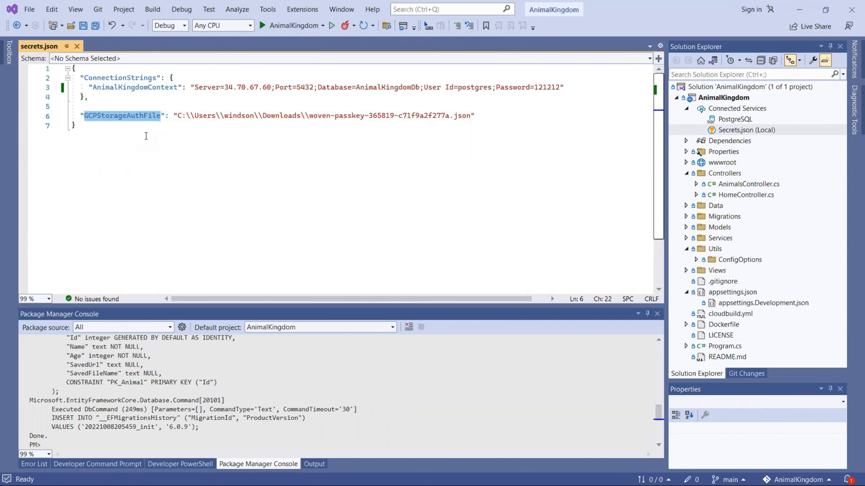
key("alt+Tab")
key("ctrl+v")
Step: Paste the service-account key JSON as the secret value, trimming the trailing blank line, and create the secret
left_click(220, 288)
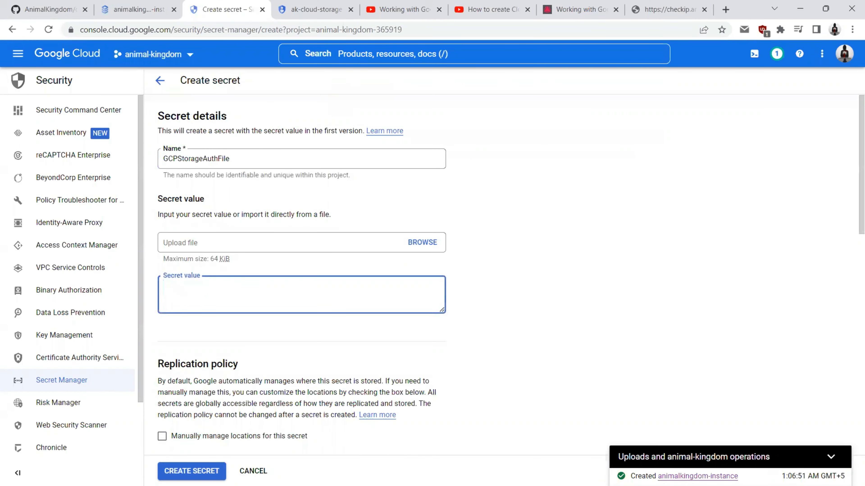
key("alt+Tab")
key("ctrl+a")
key("ctrl+c")
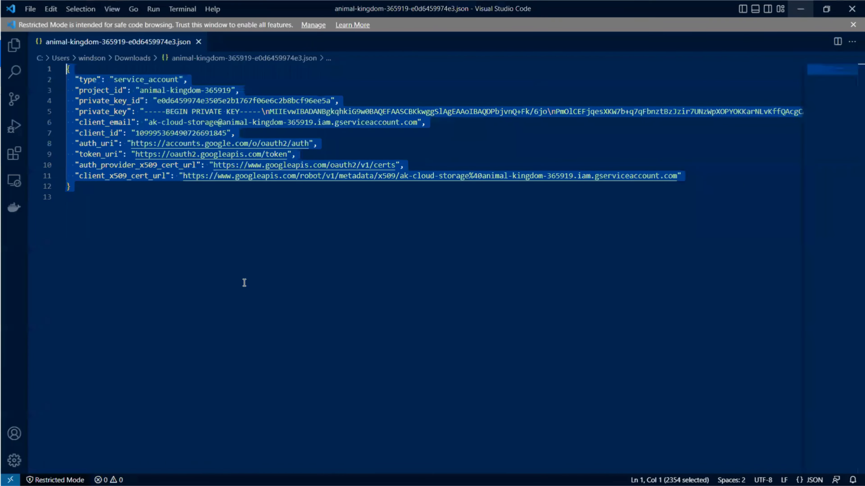
key("alt+Tab")
key("ctrl+v")
key("BackSpace")
scroll(224, 317, "down", 5)
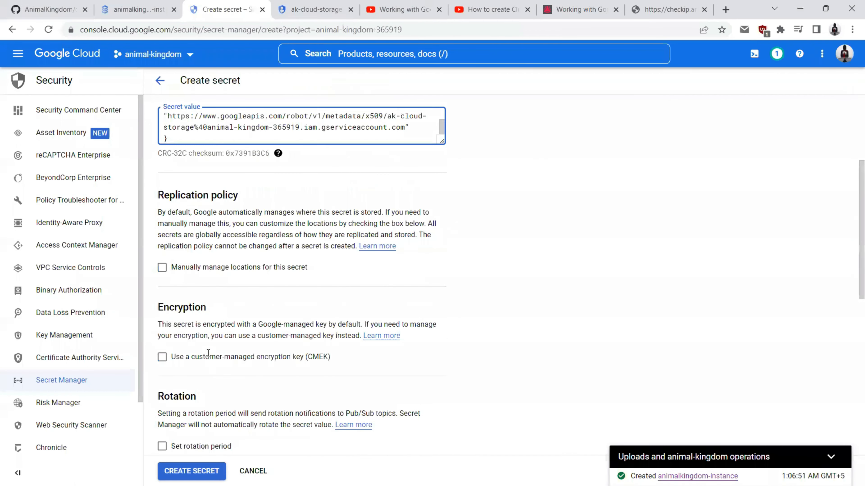
scroll(202, 371, "down", 15)
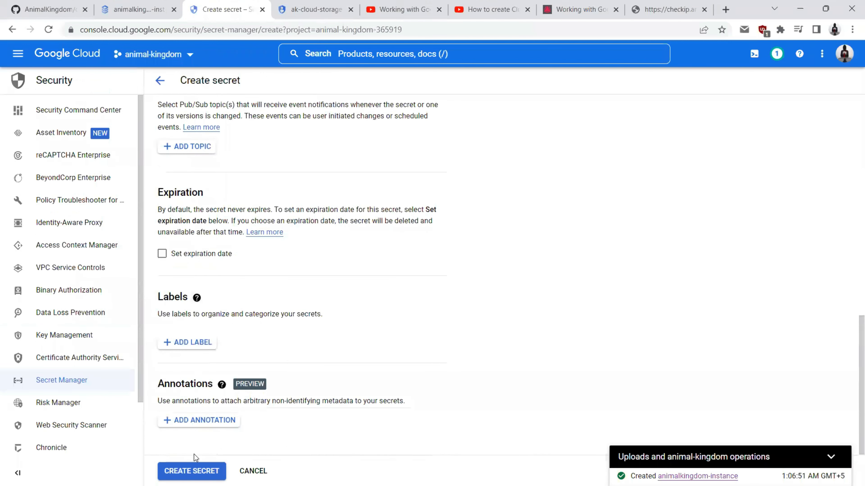
left_click(183, 471)
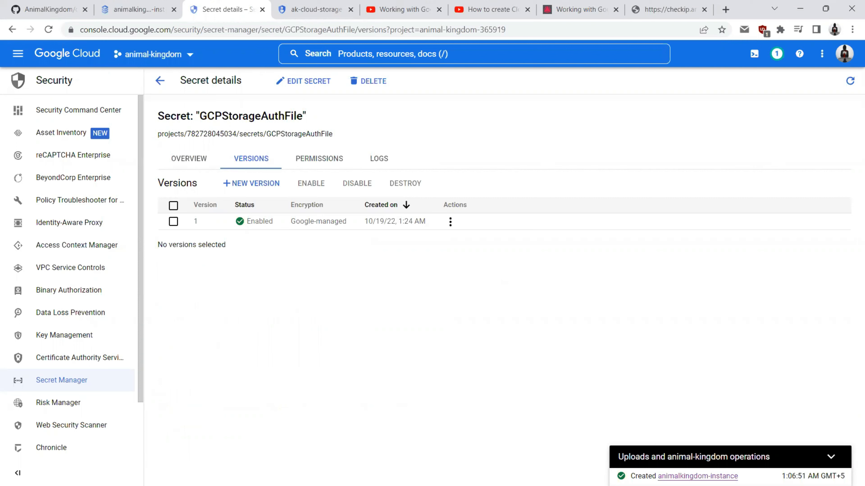
Step: Start a new secret named GoogleCloudStorageBucketName, copied from appsettings.json
left_click(159, 81)
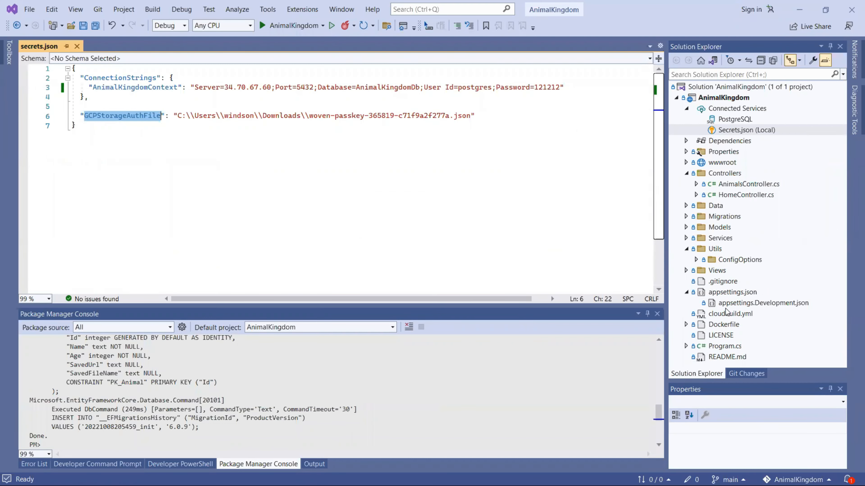
double_click(731, 292)
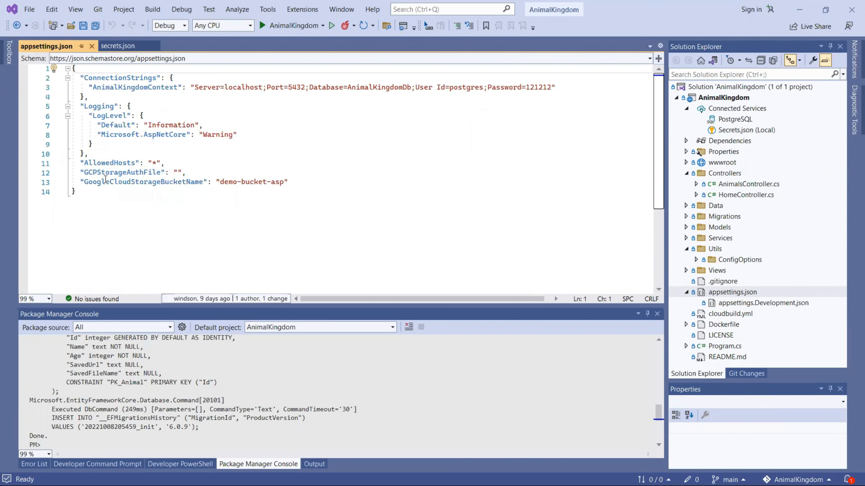
double_click(123, 185)
left_click(802, 11)
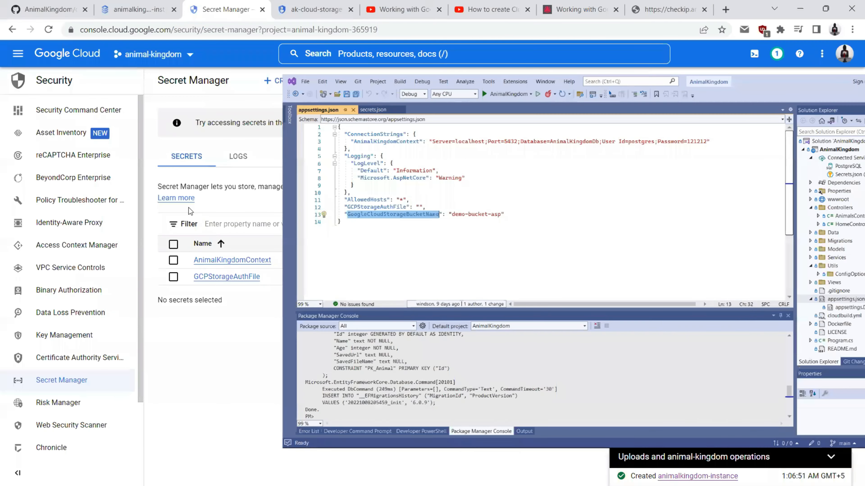
left_click(290, 84)
key("ctrl+v")
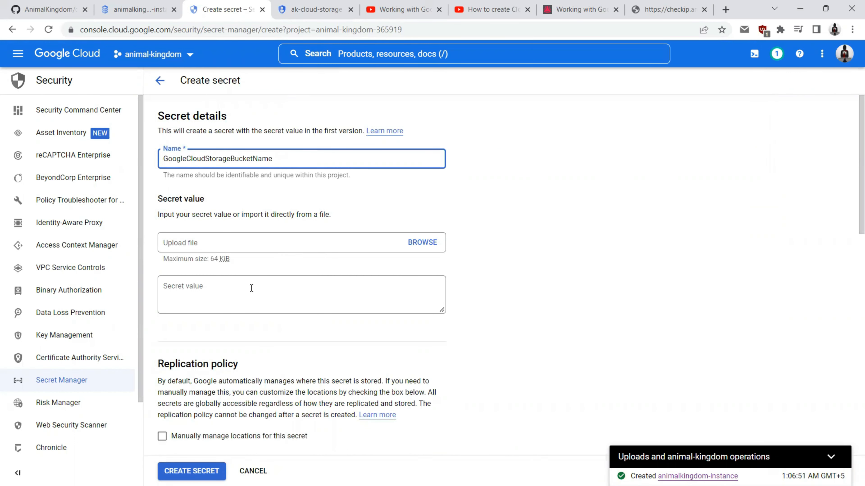
Step: Confirm the bucket name animalkingdom-bucket in Cloud Storage and create the secret with that value
scroll(250, 287, "down", 2)
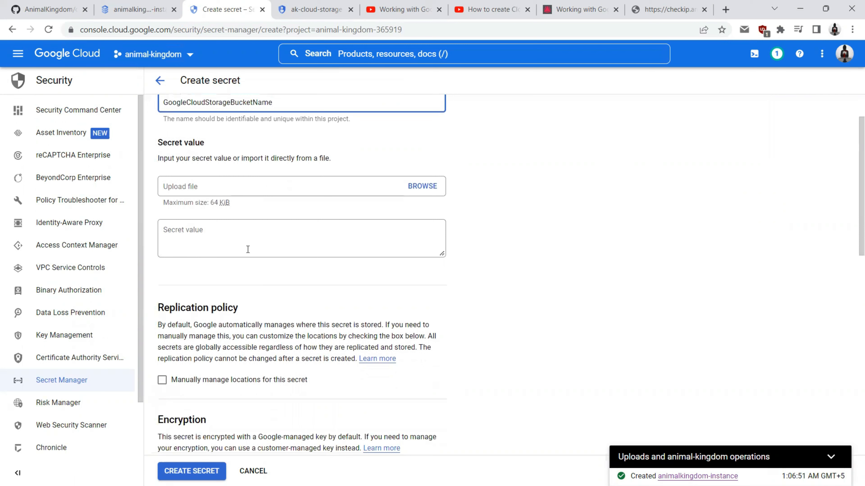
left_click(248, 233)
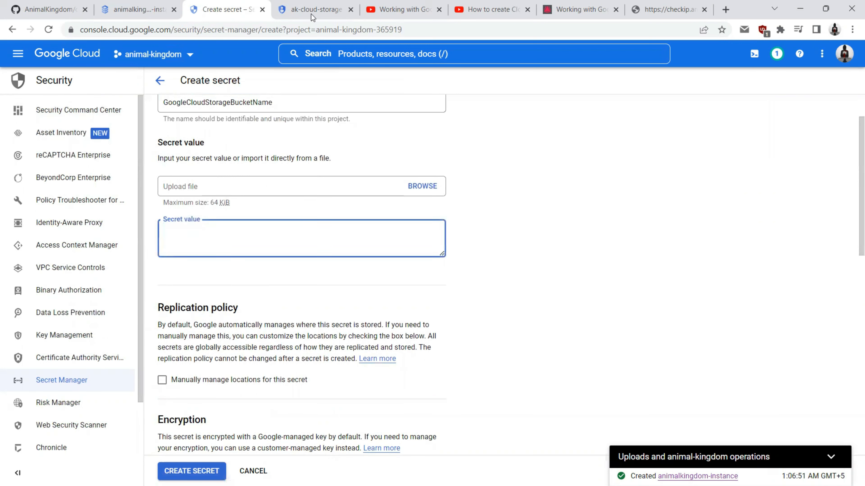
left_click(312, 14)
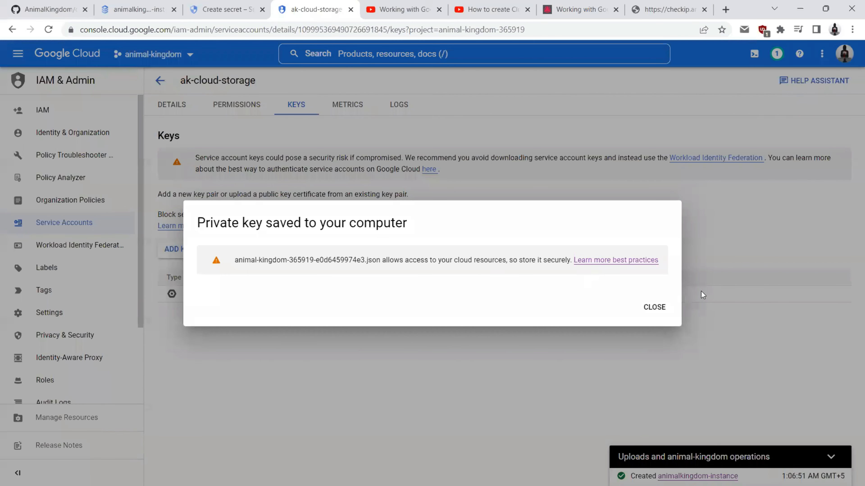
left_click(653, 307)
left_click(17, 54)
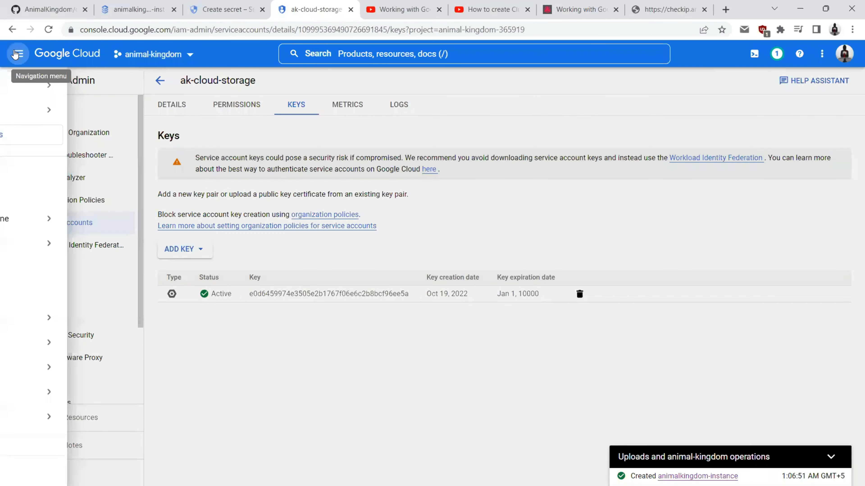
left_click(65, 340)
left_click(223, 143)
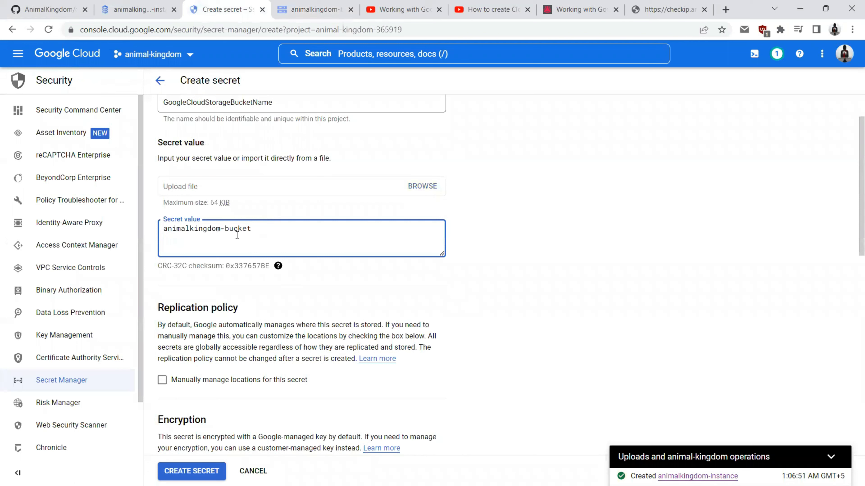
left_click(191, 471)
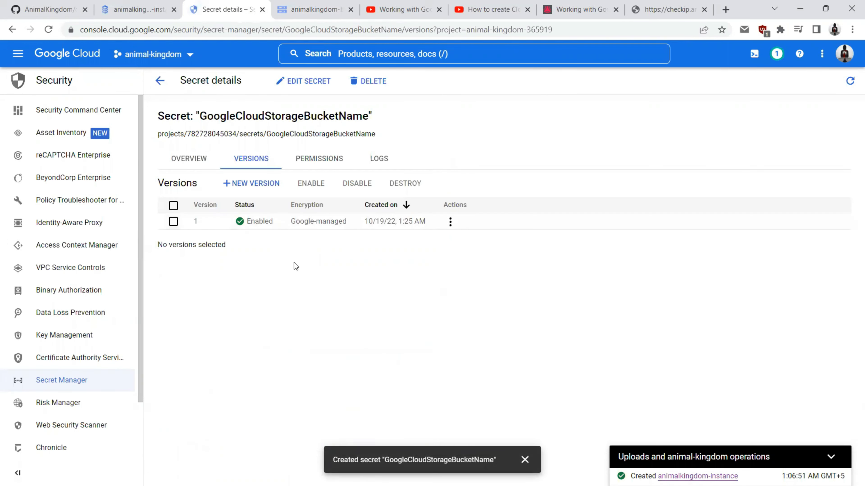
Step: Go to Cloud Run from the Navigation menu and open the Create service form
left_click(13, 60)
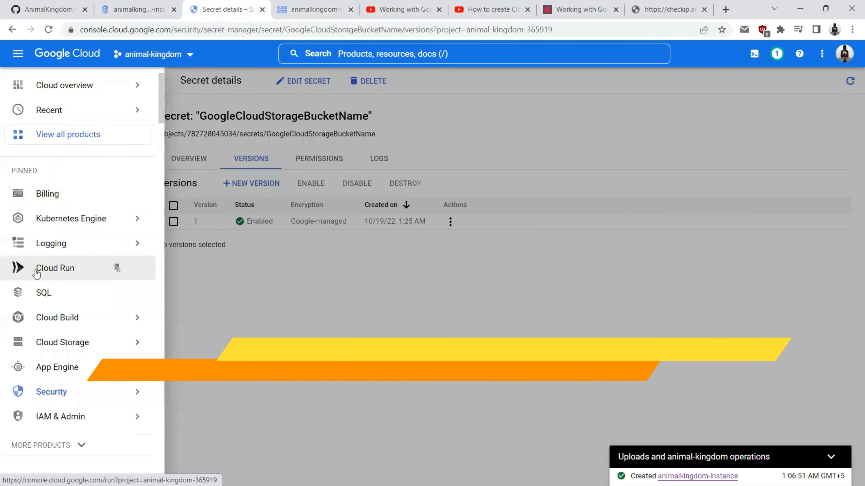
left_click(35, 269)
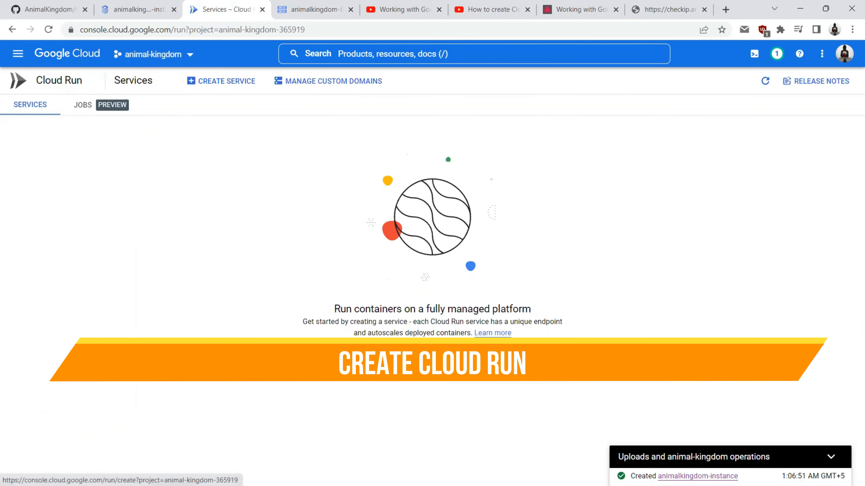
left_click(221, 81)
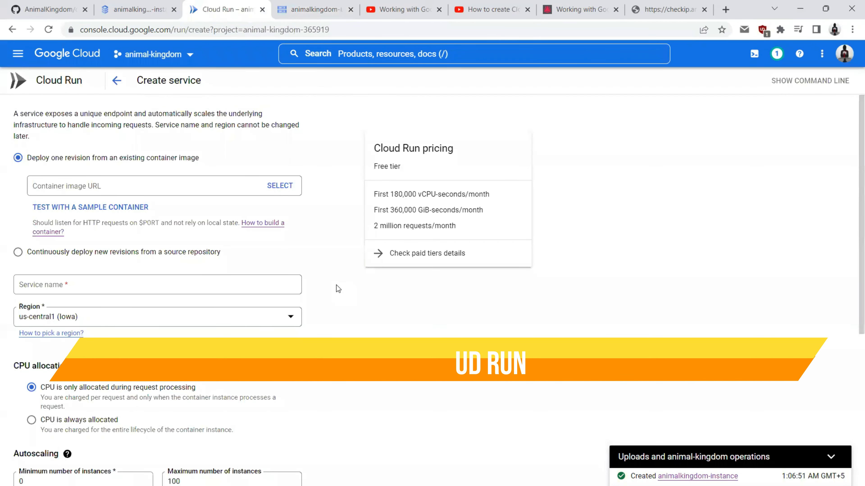
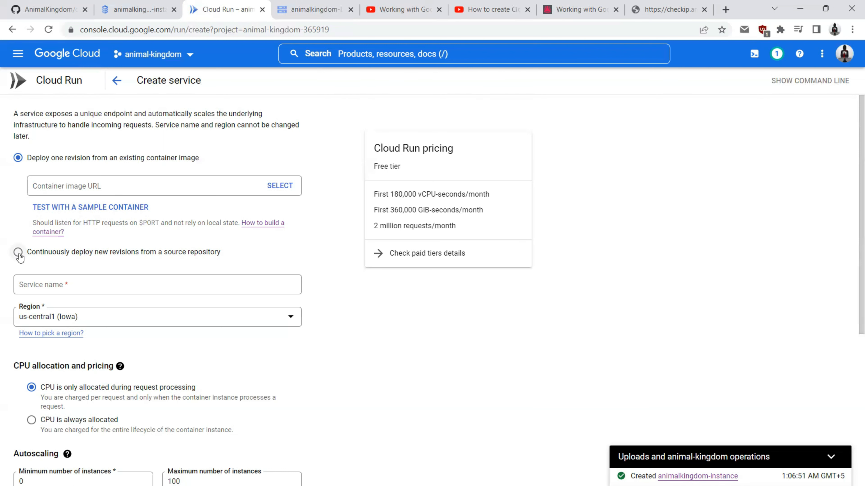
Step: After checking cloudbuild.yml, choose 'Continuously deploy new revisions from a source repository' and begin Cloud Build setup
left_click(55, 14)
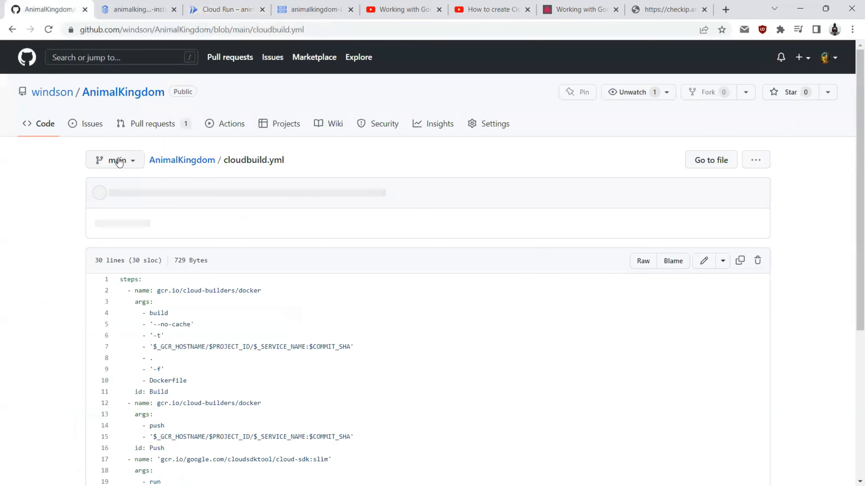
left_click(235, 8)
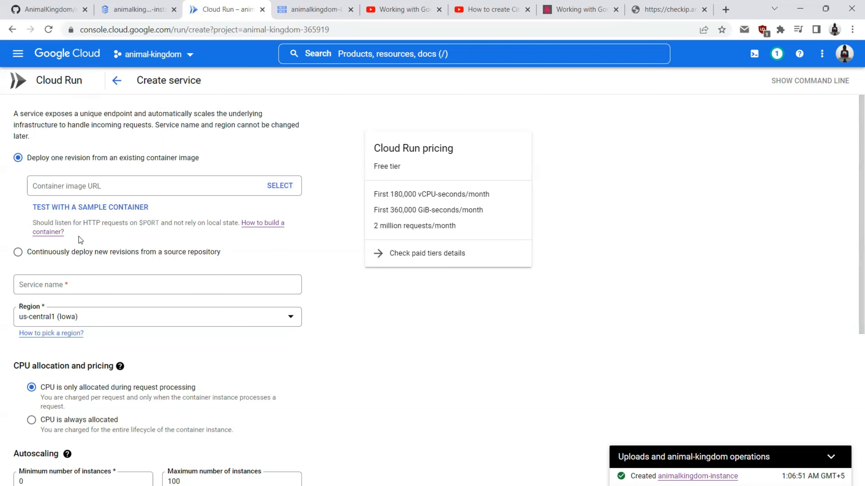
left_click(19, 253)
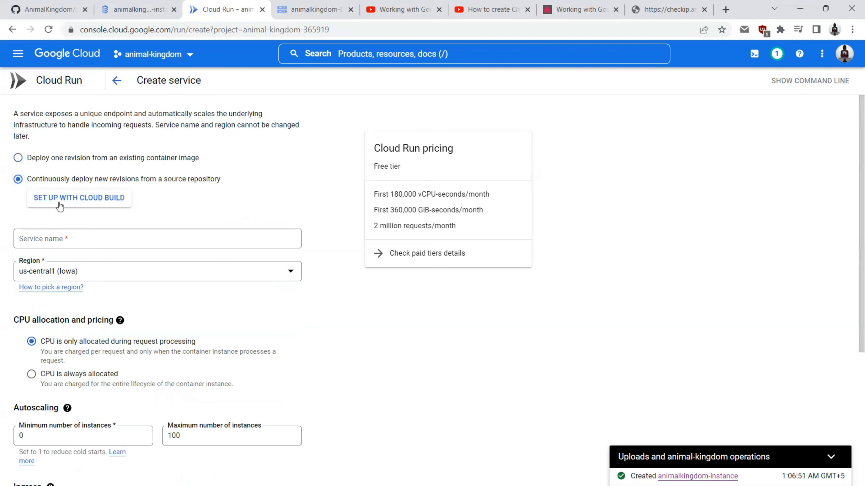
left_click(61, 201)
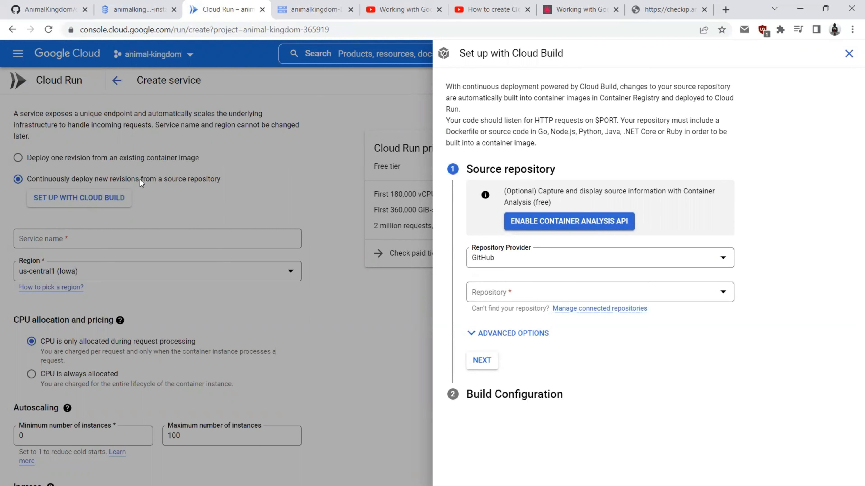
Step: Check the AnimalKingdom repository page, then select GitHub as the repository provider
left_click(26, 4)
double_click(108, 30)
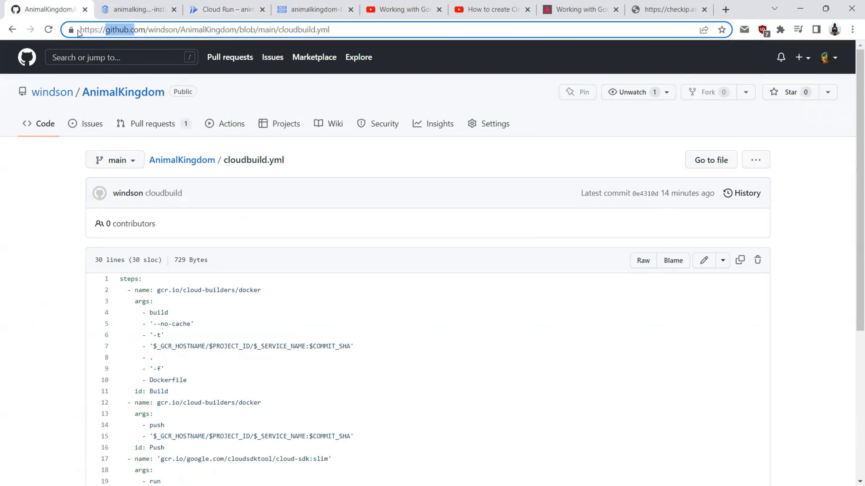
left_click_drag(200, 9, 119, 9)
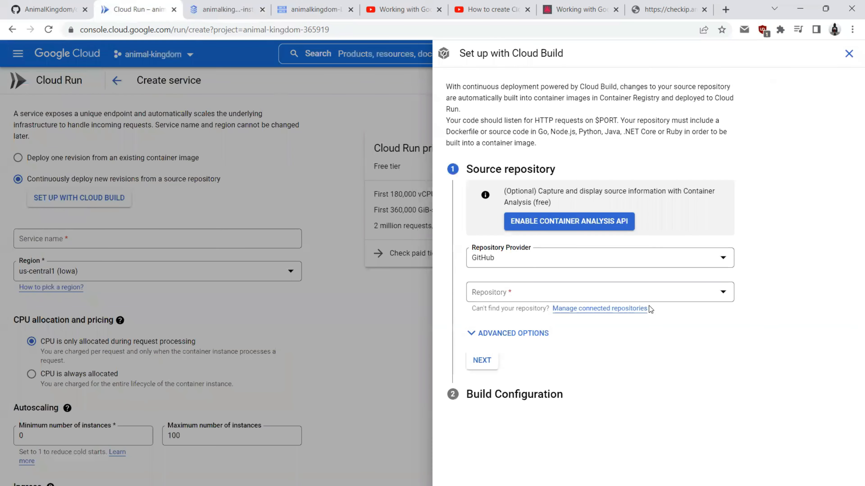
left_click(489, 265)
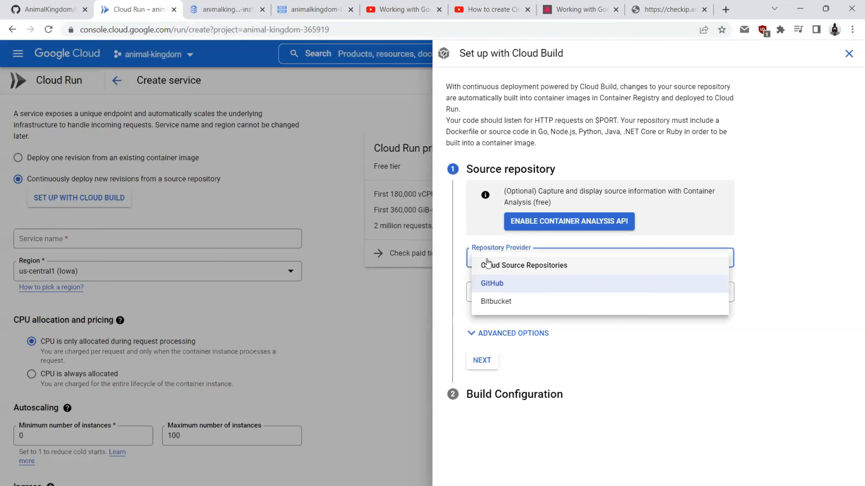
left_click(476, 284)
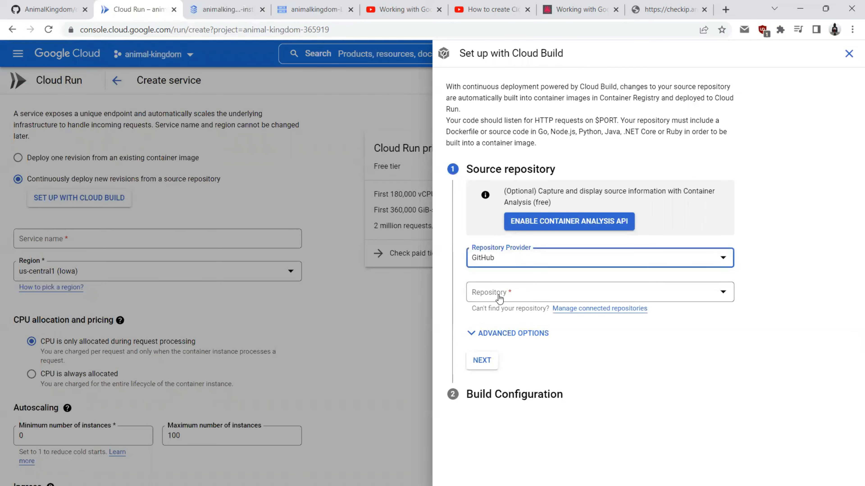
Step: Confirm AnimalKingdom is missing from the repository list and go to Manage connected repositories
left_click(499, 296)
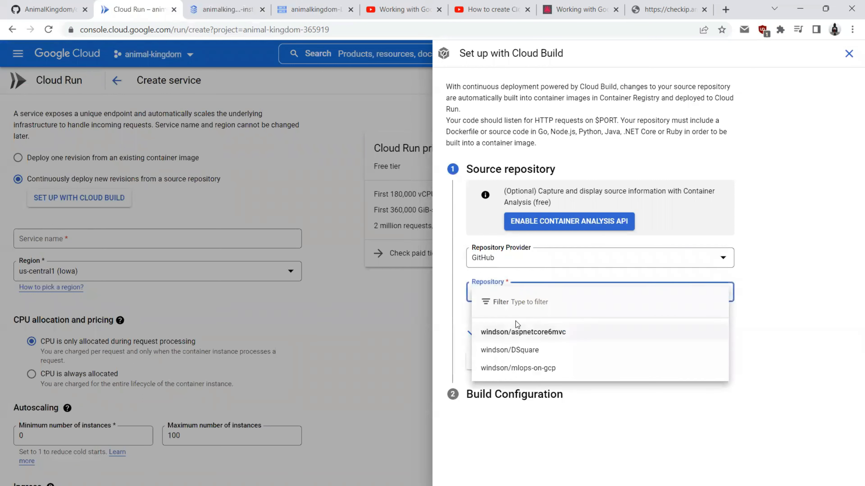
left_click(458, 291)
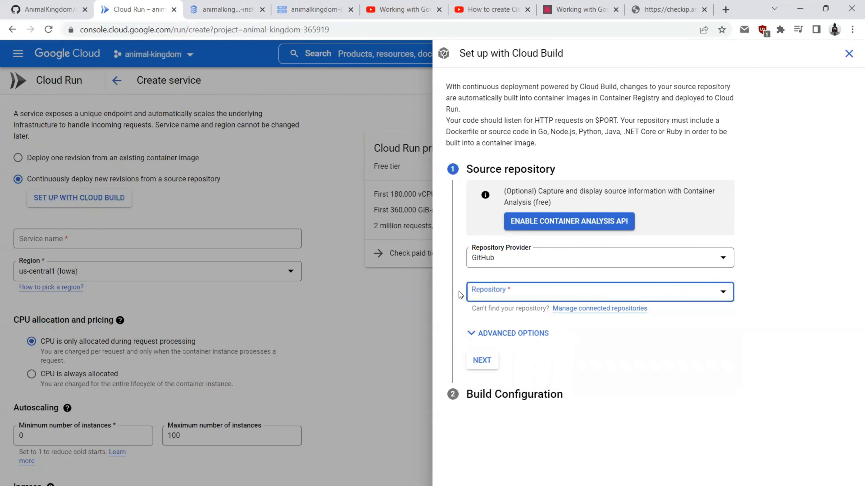
left_click(78, 7)
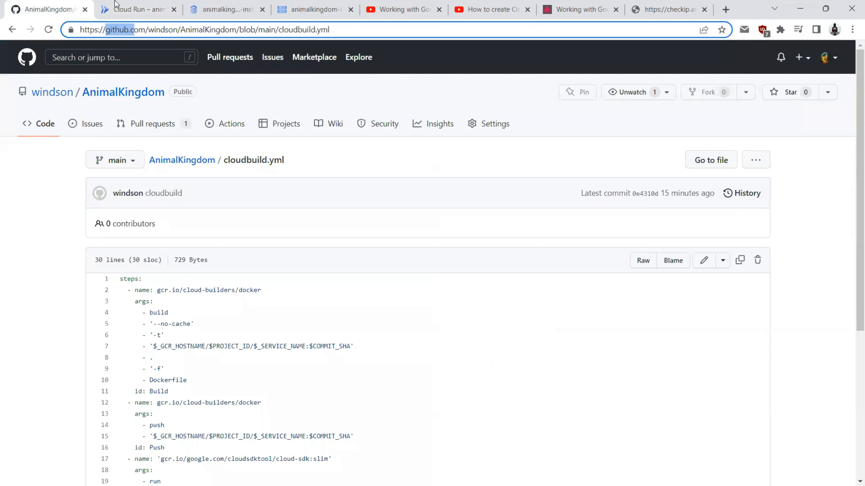
left_click(122, 9)
left_click(511, 291)
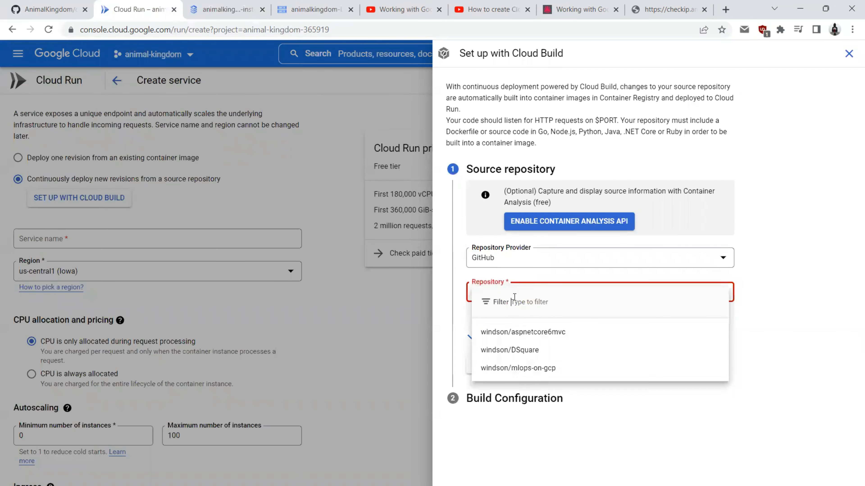
left_click(699, 411)
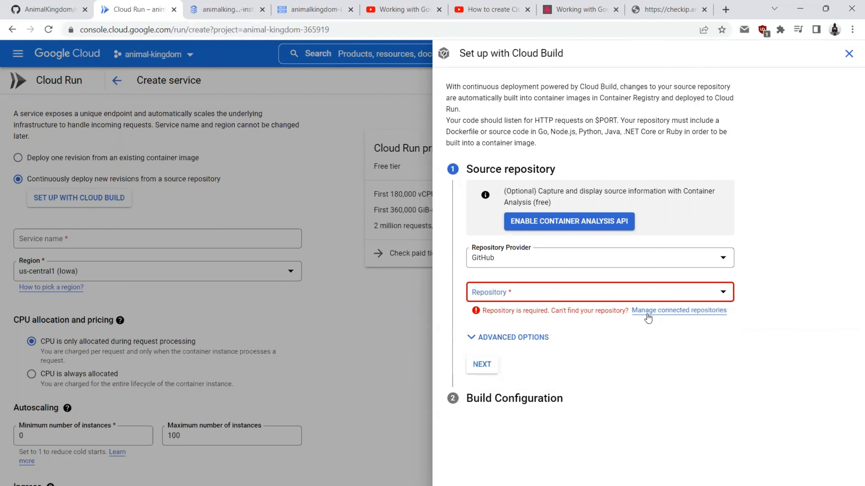
left_click(656, 310)
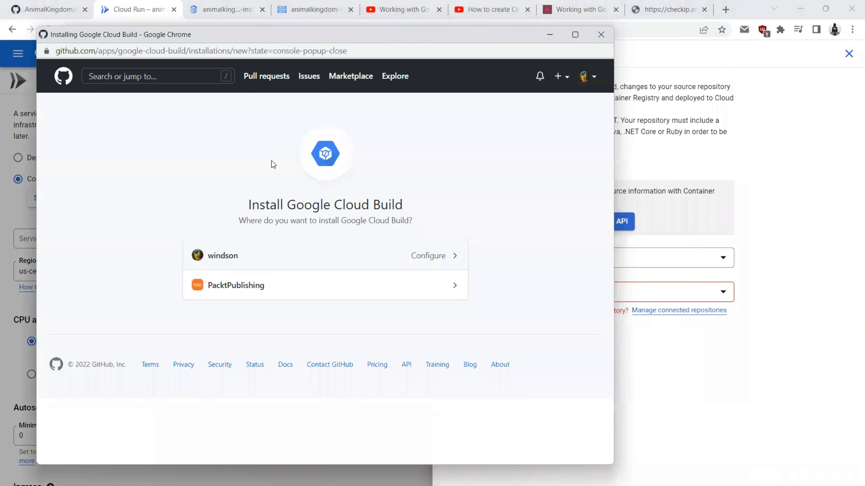
Step: Configure Google Cloud Build on the personal GitHub account to also access AnimalKingdom, and save
left_click(221, 258)
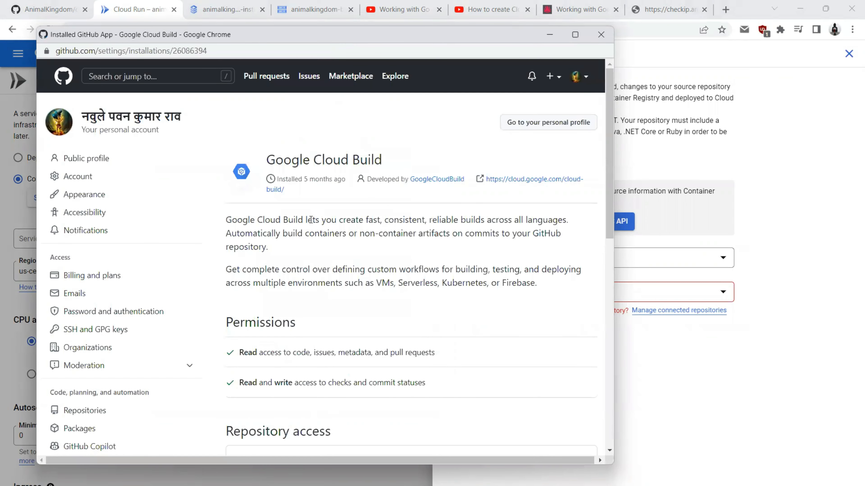
scroll(286, 236, "down", 4)
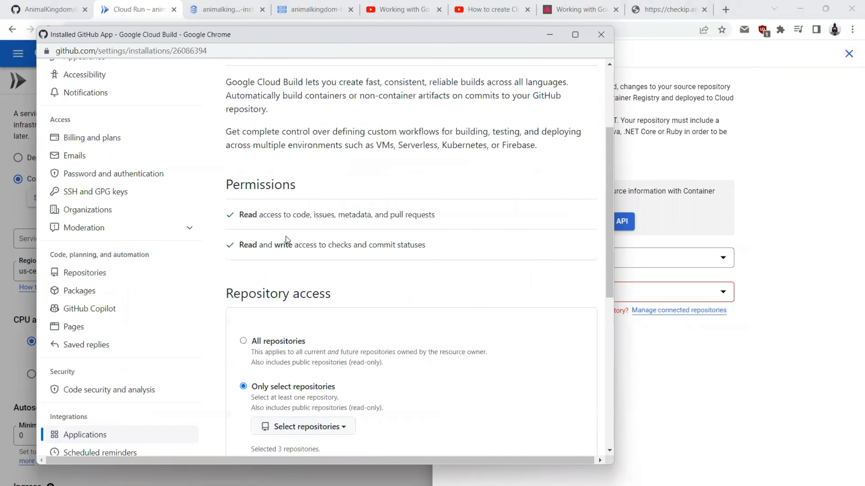
scroll(286, 236, "down", 9)
left_click(308, 118)
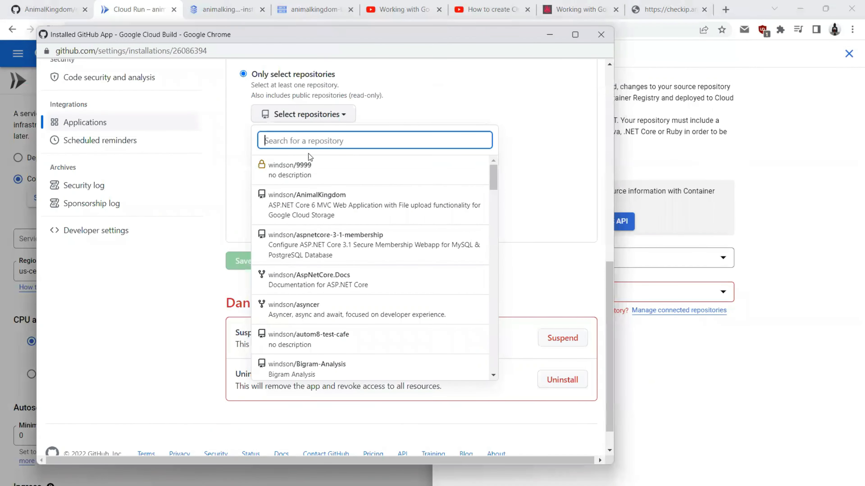
left_click(313, 199)
left_click(243, 277)
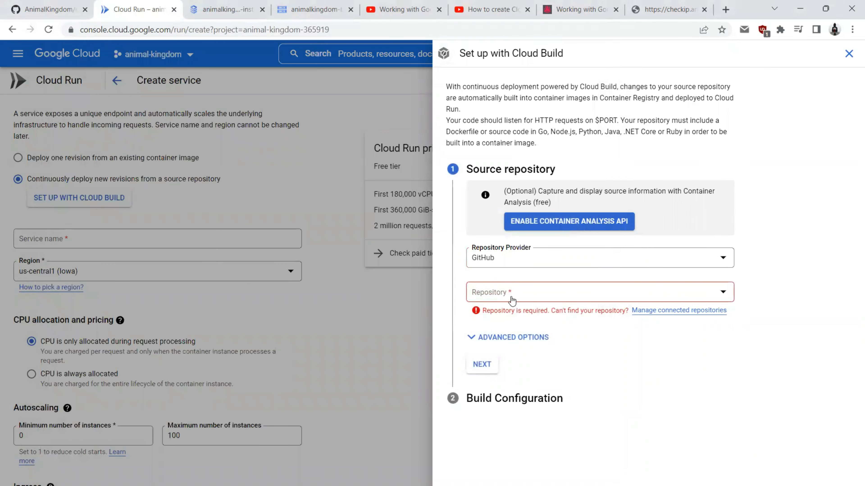
Step: Select windson/AnimalKingdom as the repository, accept the GitHub consent, and continue to build configuration
left_click(496, 295)
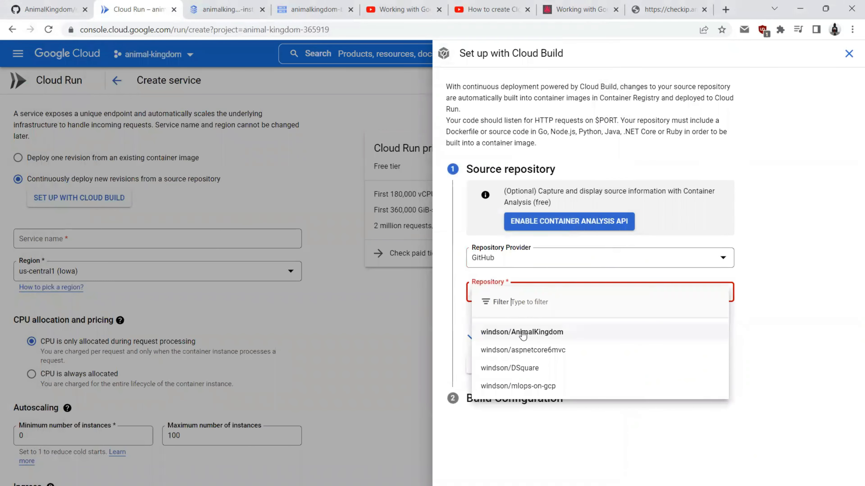
left_click(540, 338)
left_click(483, 315)
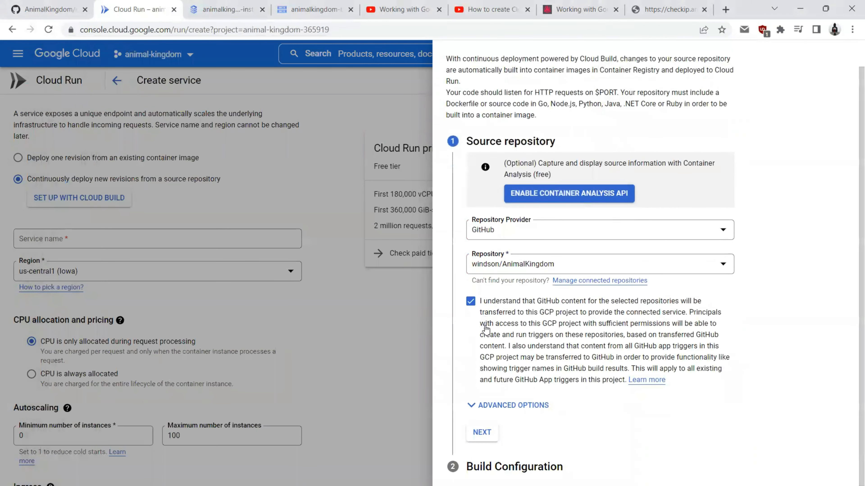
left_click(494, 408)
left_click(495, 411)
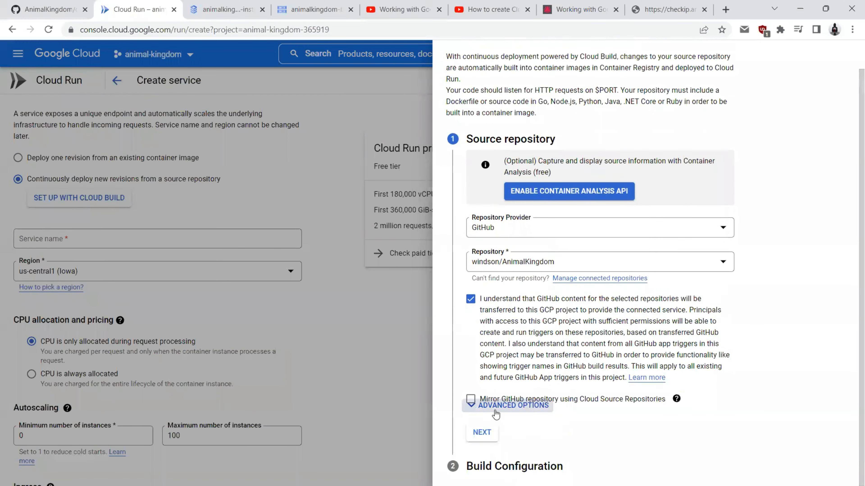
left_click(482, 434)
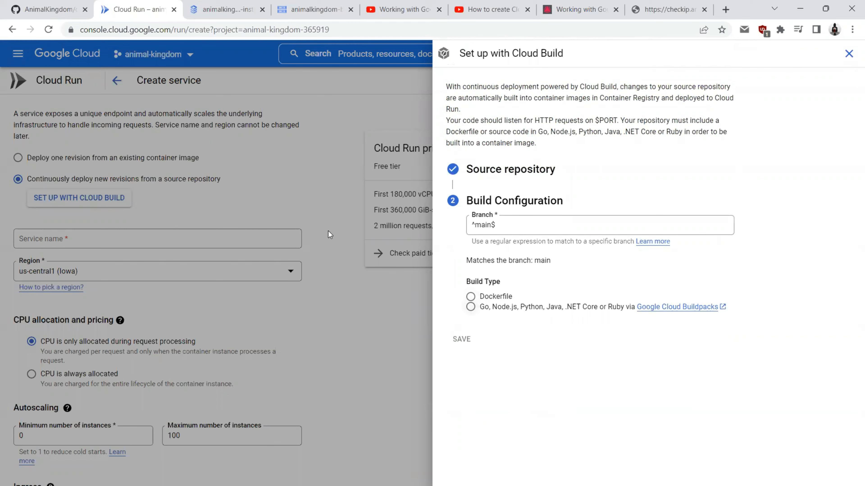
Step: Choose Dockerfile as the build type after checking the repository's top-level files
left_click(60, 8)
left_click(160, 160)
scroll(105, 213, "down", 8)
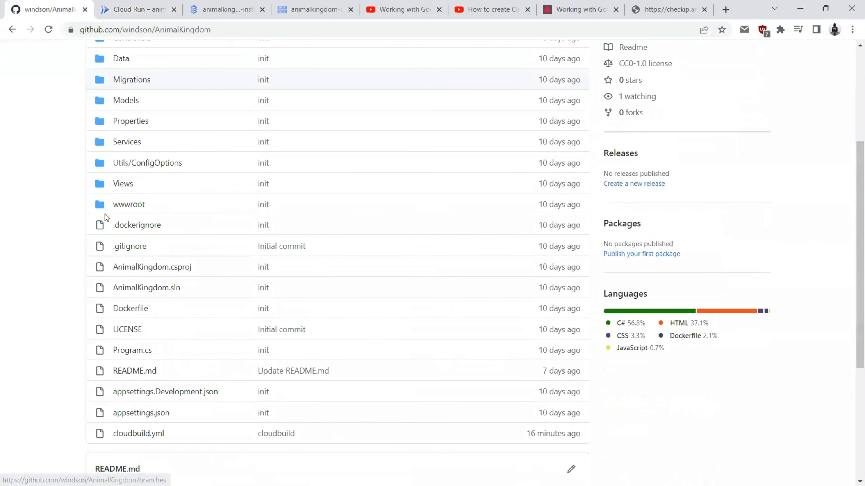
left_click(136, 9)
left_click(472, 297)
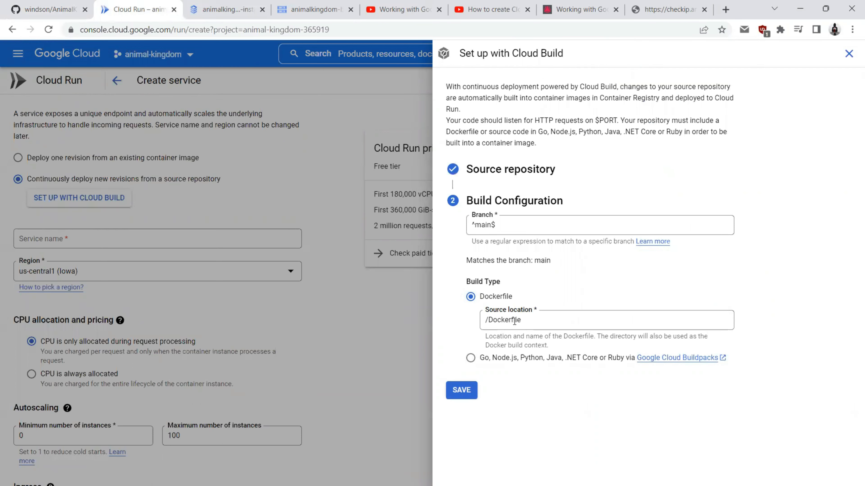
Step: Keep source location /Dockerfile on branch ^main$ and save the Cloud Build configuration
left_click(43, 8)
scroll(45, 150, "up", 5)
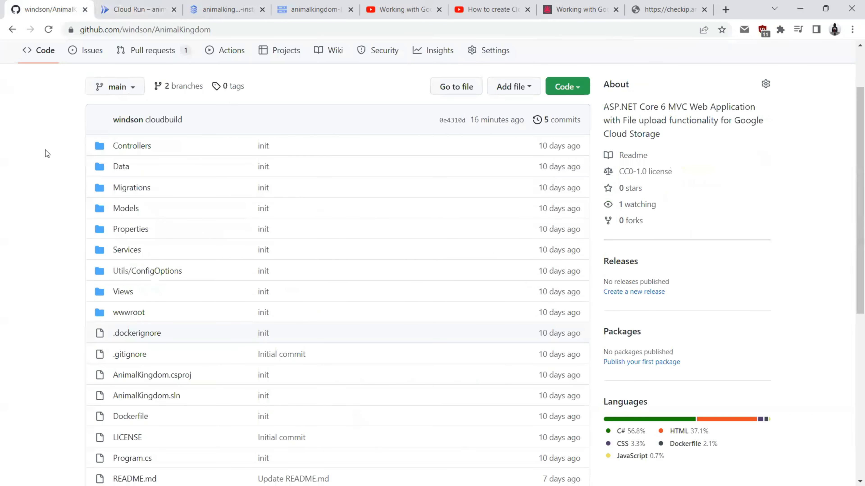
scroll(45, 150, "up", 2)
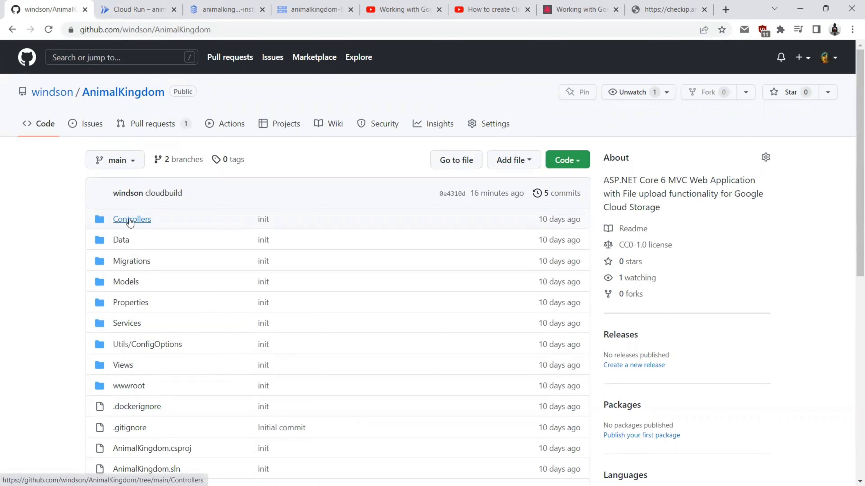
left_click(137, 9)
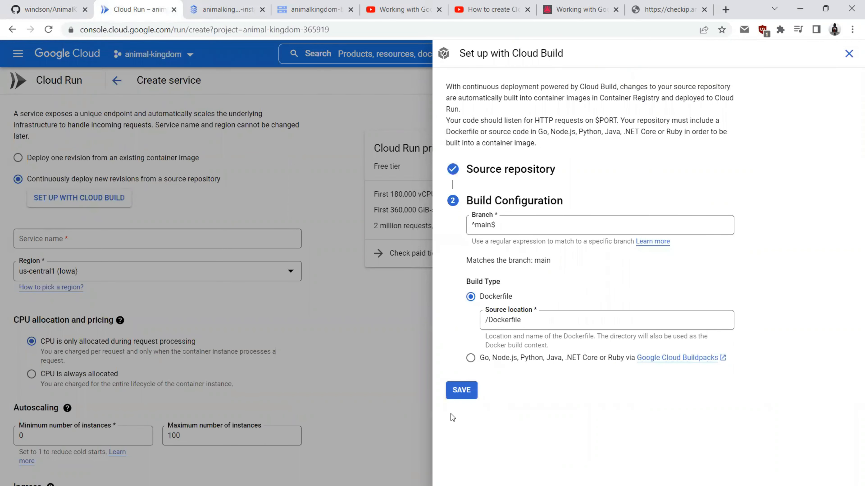
left_click(461, 390)
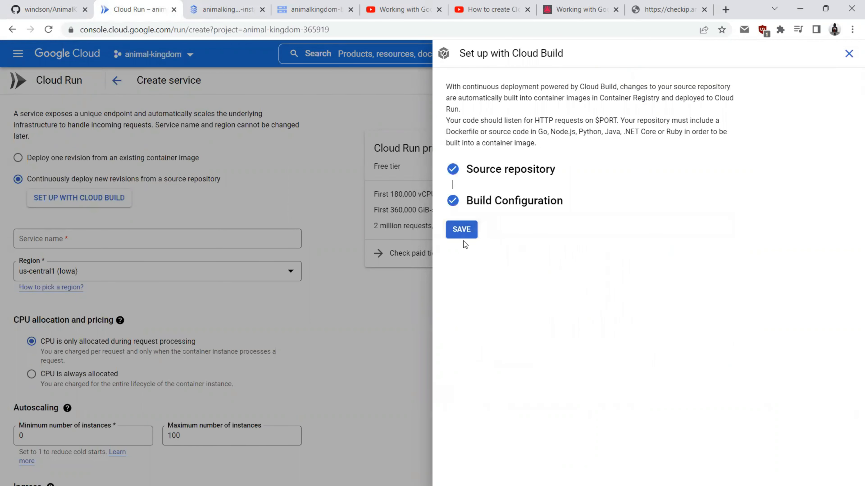
left_click(461, 229)
scroll(132, 244, "down", 5)
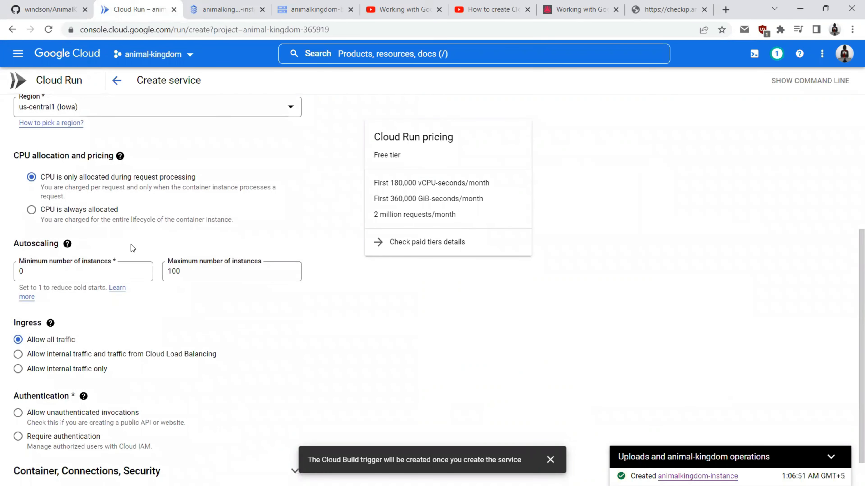
scroll(131, 244, "up", 3)
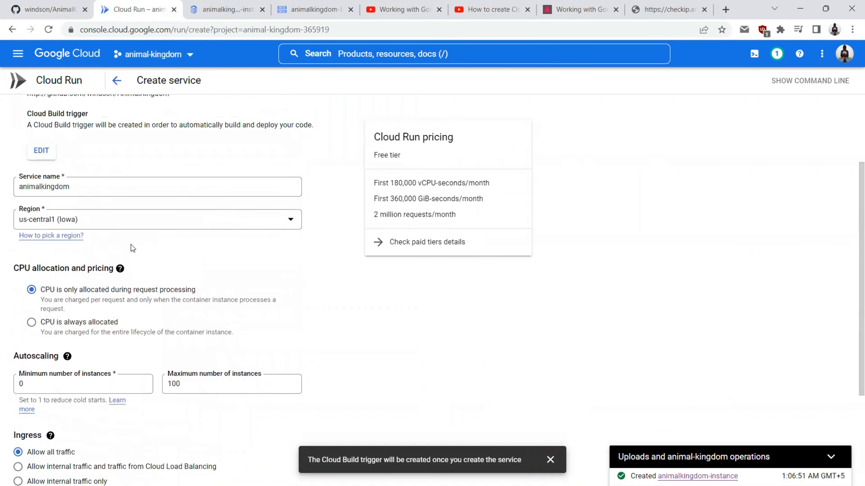
scroll(131, 244, "up", 2)
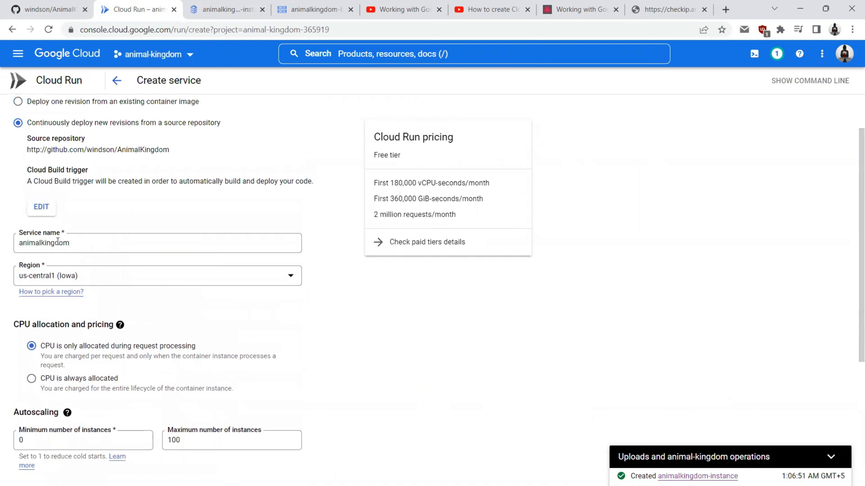
left_click_drag(76, 243, 16, 245)
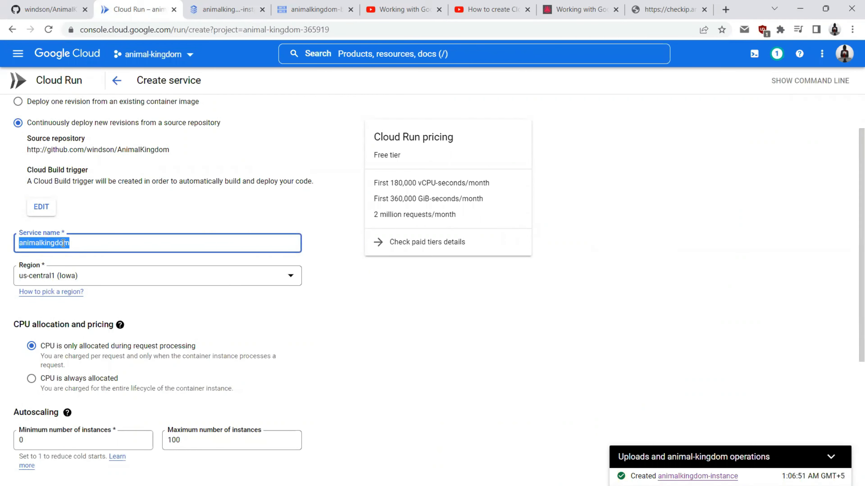
left_click(72, 243)
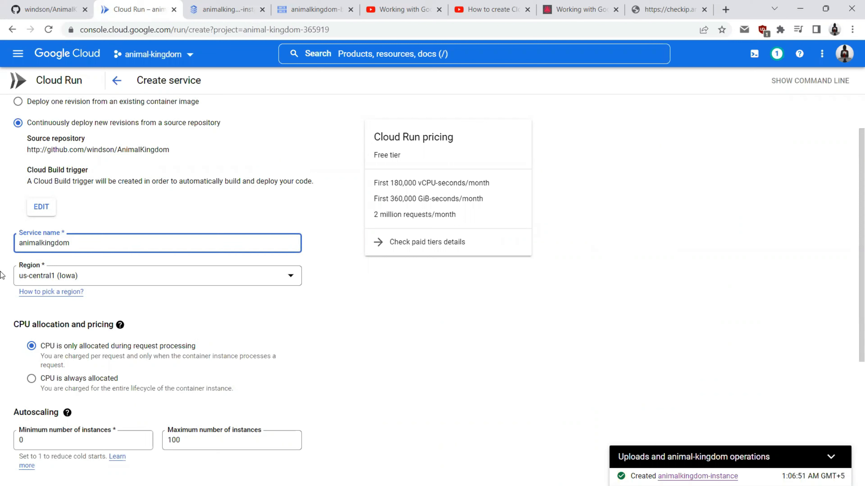
left_click(49, 277)
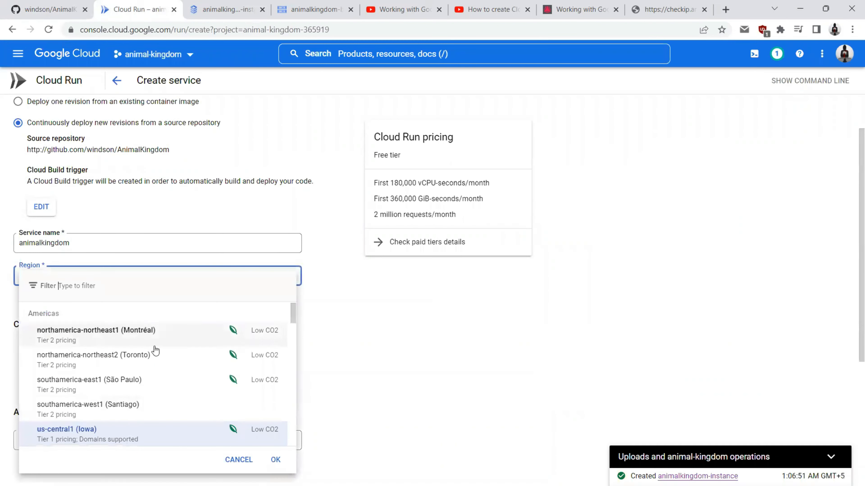
left_click(276, 459)
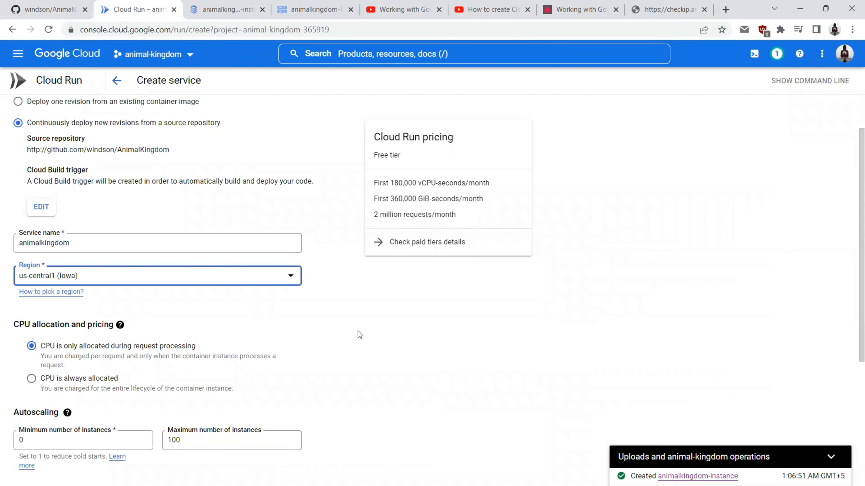
scroll(200, 293, "down", 3)
left_click_drag(14, 212, 92, 212)
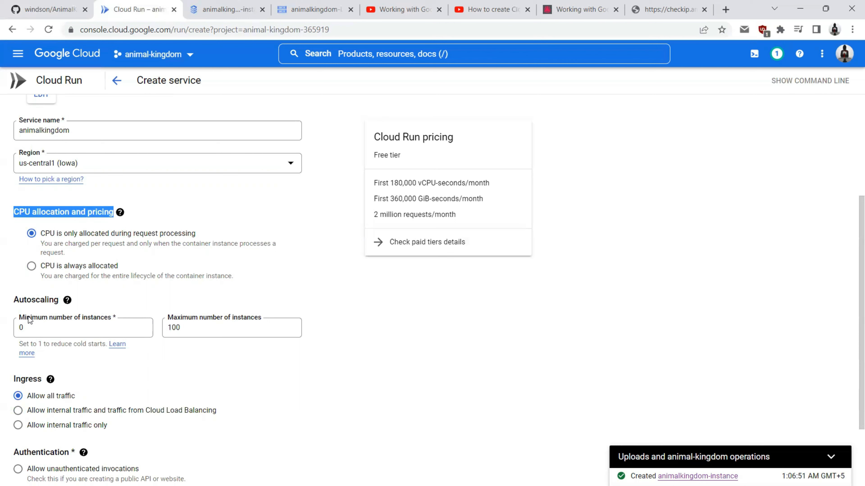
Step: Change the maximum number of instances from 100 to 3
double_click(222, 330)
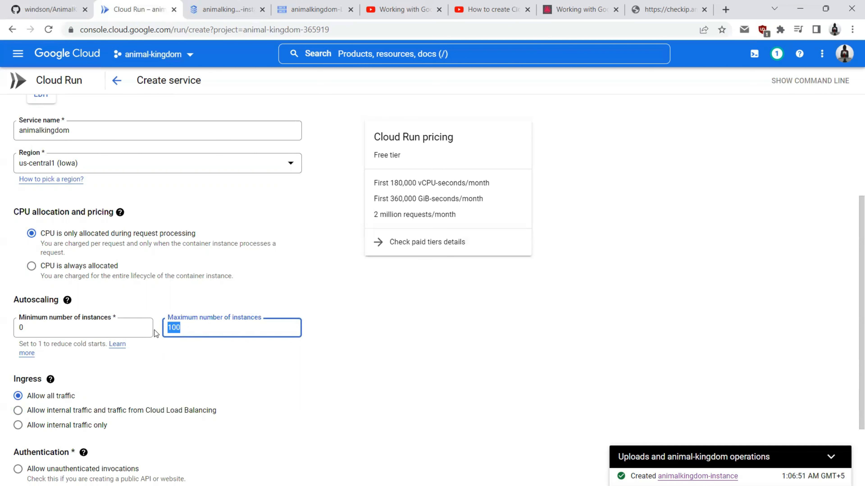
type("3")
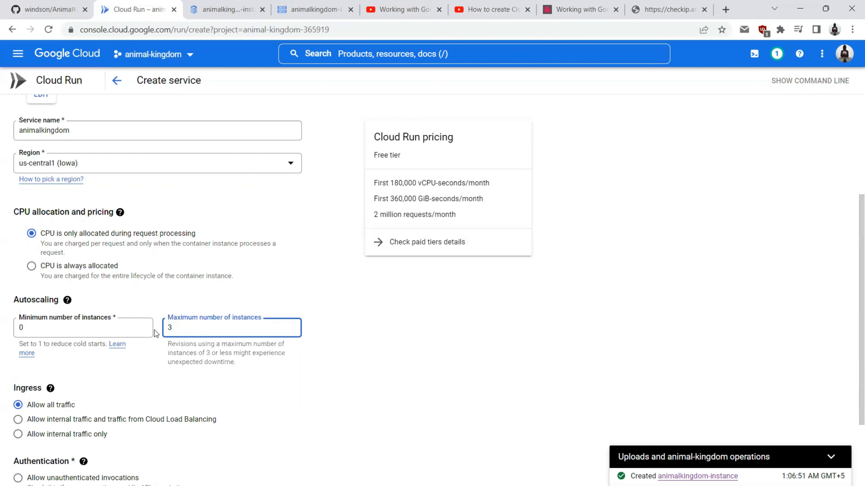
left_click(177, 288)
Step: Allow unauthenticated invocations under Authentication
scroll(153, 261, "down", 2)
scroll(152, 257, "down", 2)
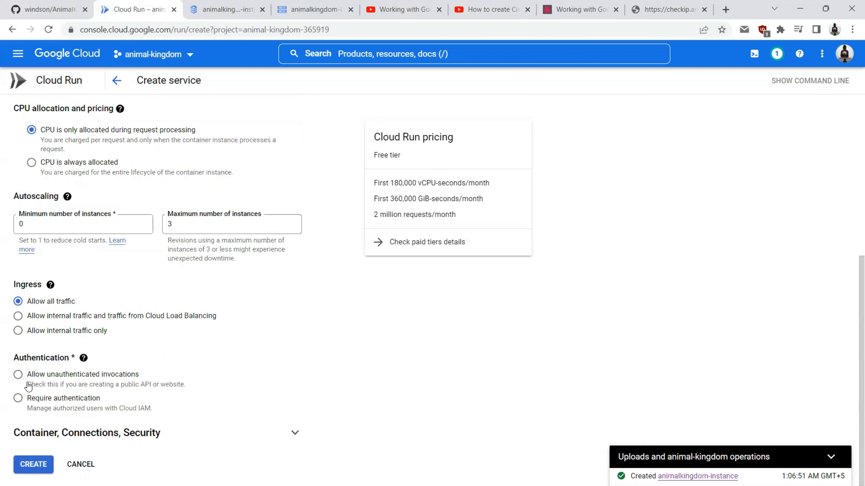
left_click(19, 380)
scroll(128, 310, "up", 6)
scroll(129, 310, "down", 6)
Step: Expand 'Container, Connections, Security' and change the container port from 8080 to 80
left_click(56, 439)
scroll(56, 439, "down", 4)
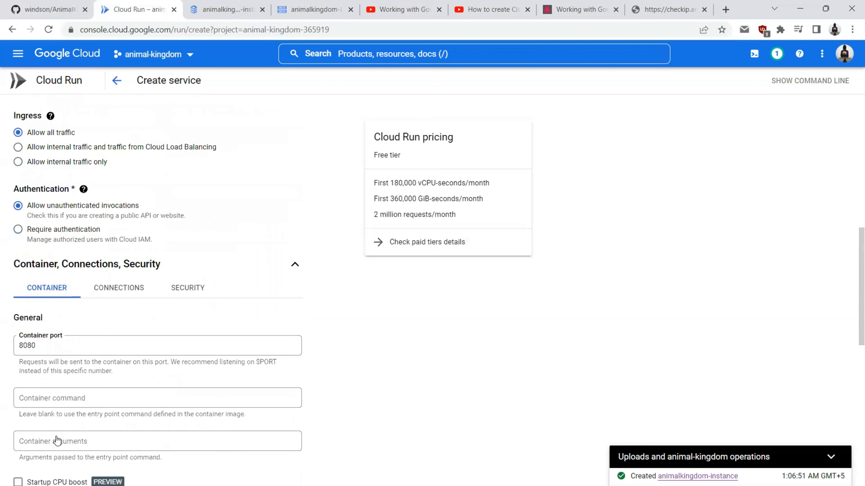
scroll(72, 343, "down", 3)
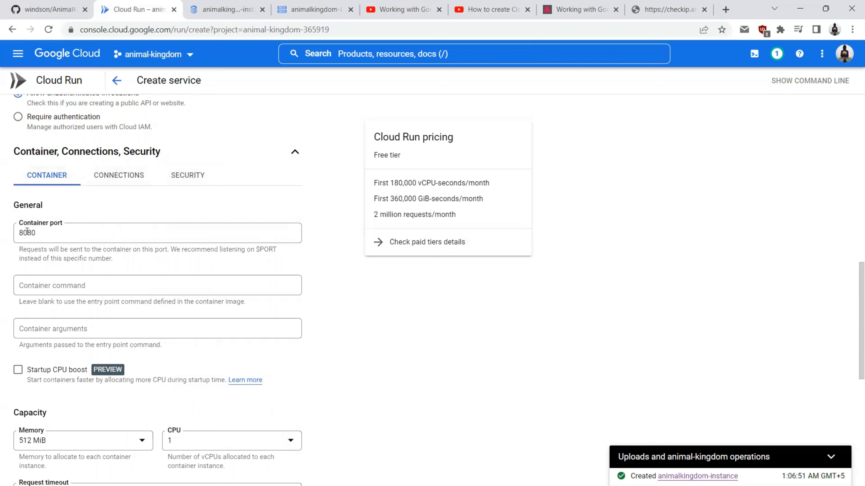
left_click_drag(27, 232, 44, 232)
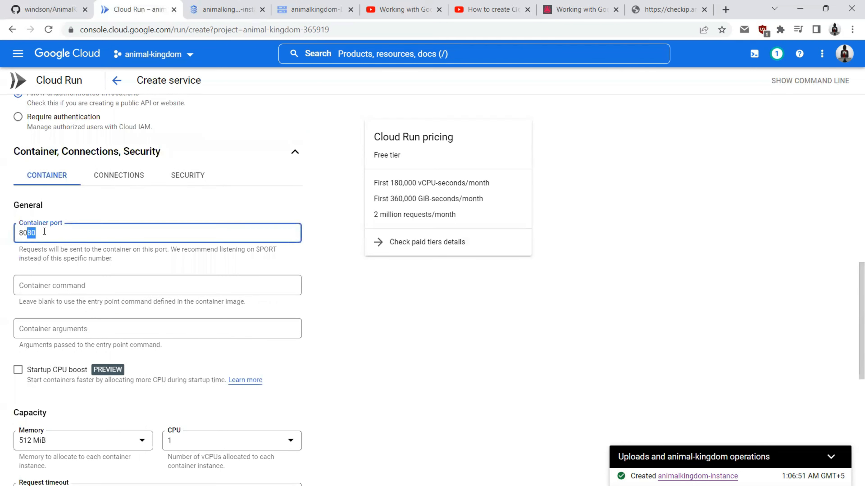
key("BackSpace")
key("alt+Tab")
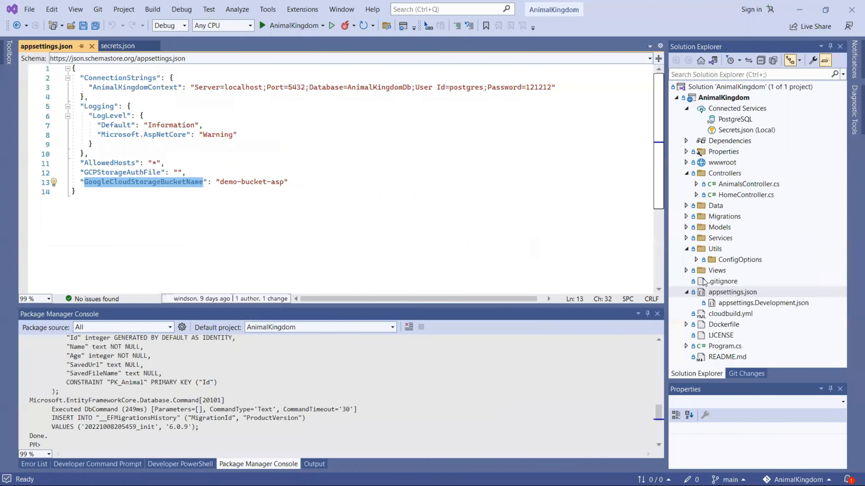
Step: Open the Dockerfile in Visual Studio and confirm its EXPOSE 80 line matches the container port
double_click(717, 323)
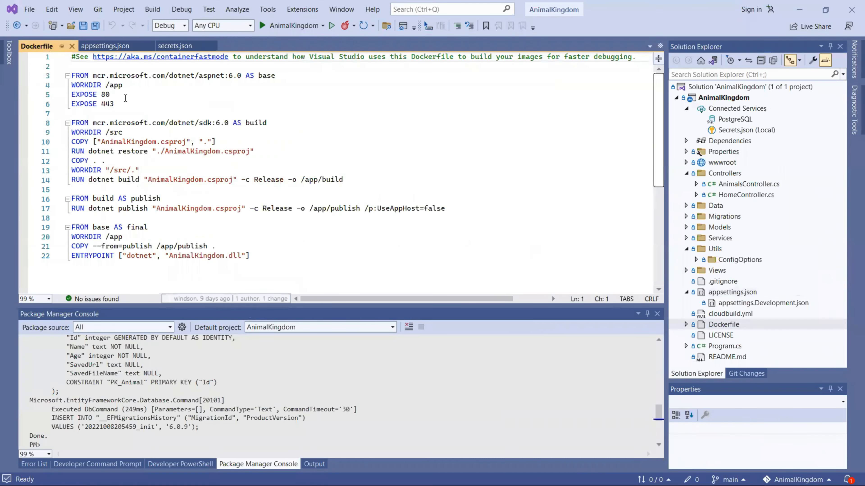
left_click_drag(123, 96, 70, 96)
key("alt+Tab")
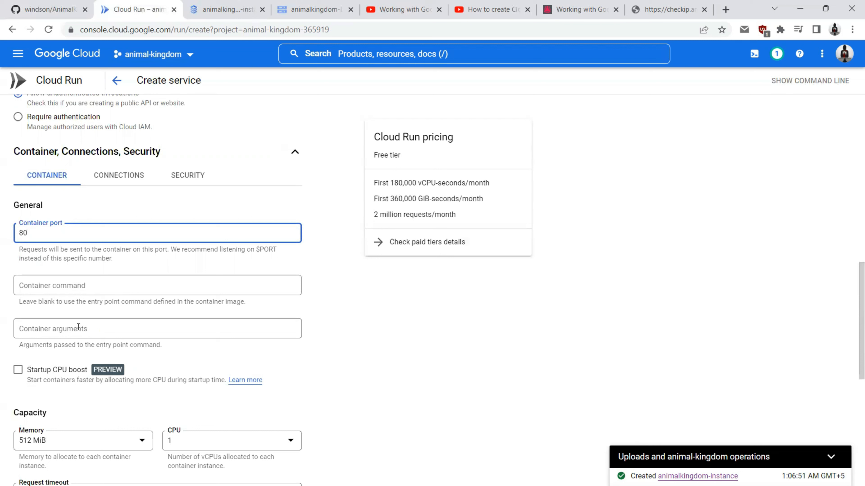
left_click(45, 329)
left_click(57, 303)
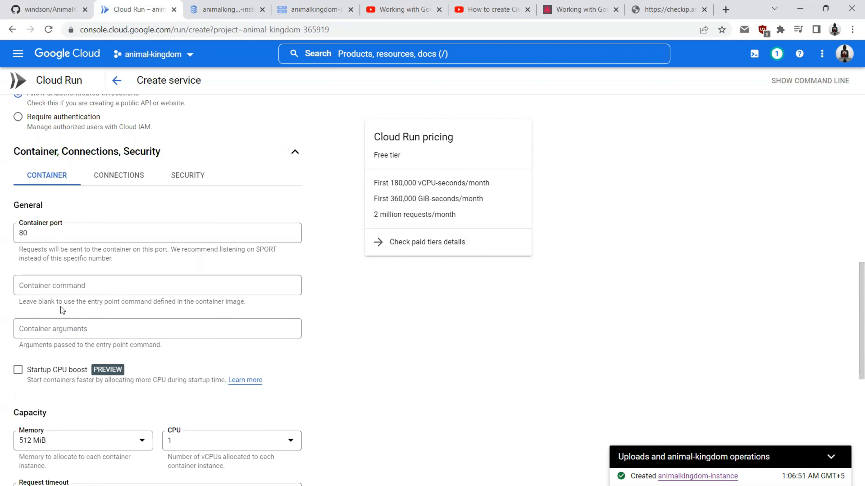
scroll(61, 309, "down", 3)
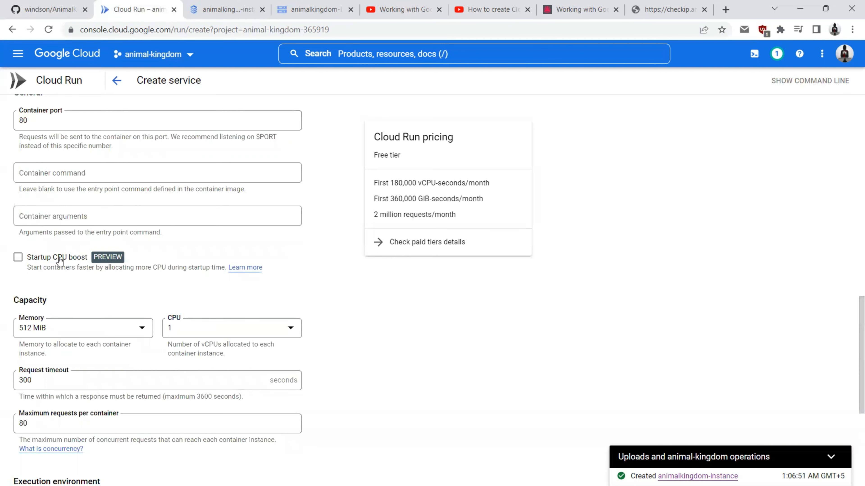
scroll(58, 261, "up", 8)
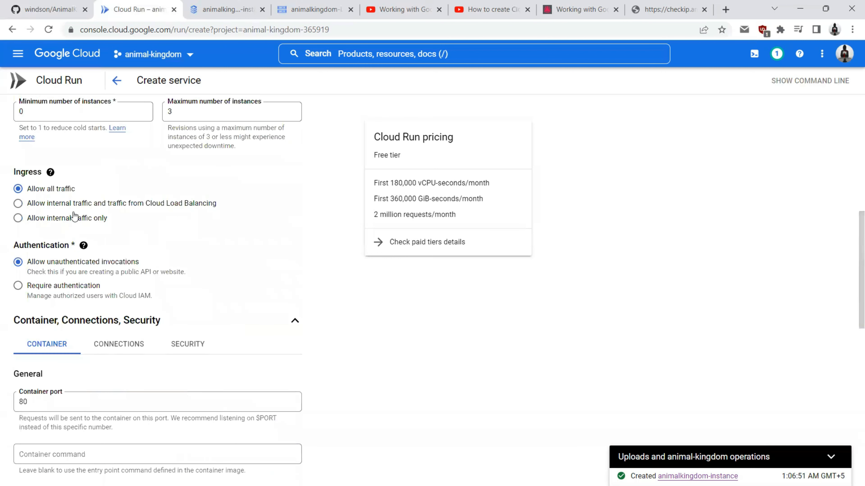
scroll(41, 264, "up", 6)
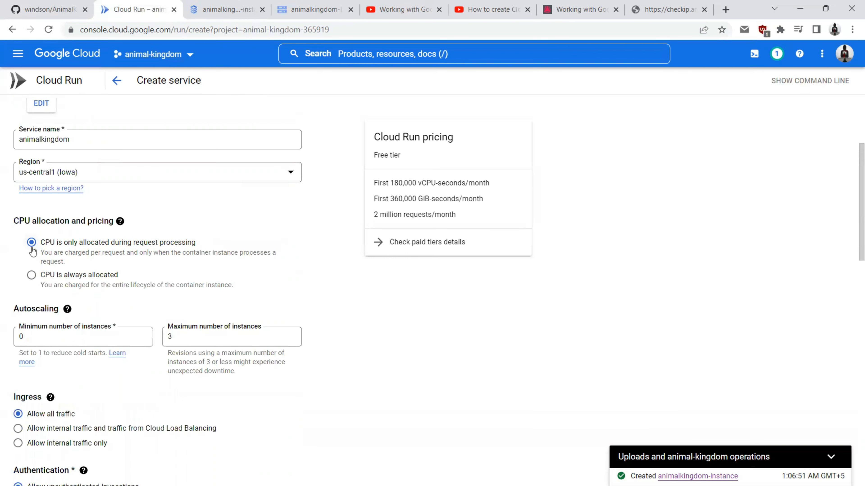
scroll(6, 248, "down", 10)
scroll(5, 252, "down", 4)
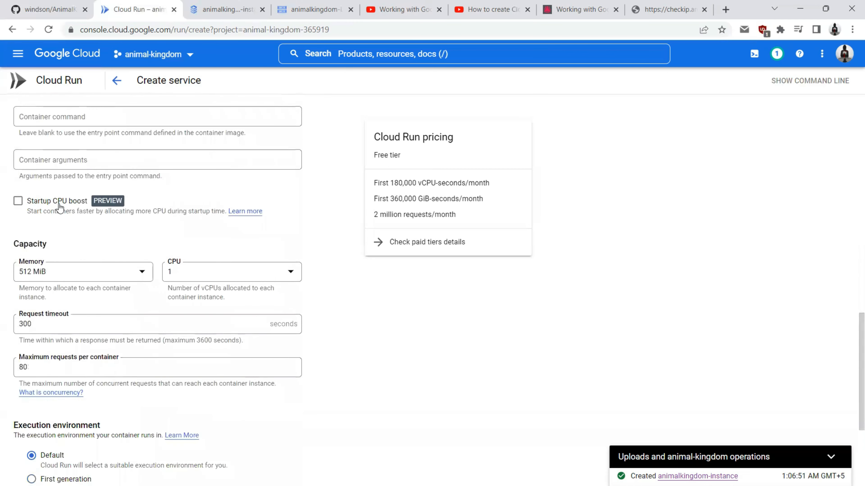
Step: Enable Startup CPU boost and set the container memory to 256 MiB
left_click(18, 202)
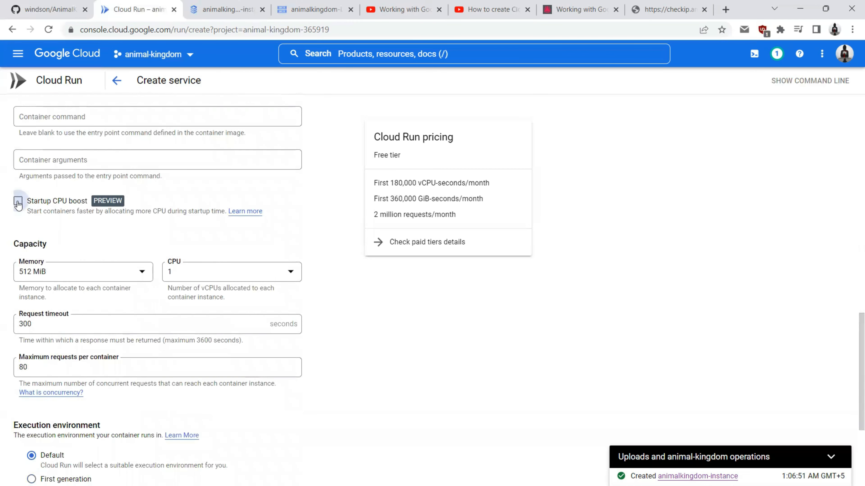
left_click(92, 281)
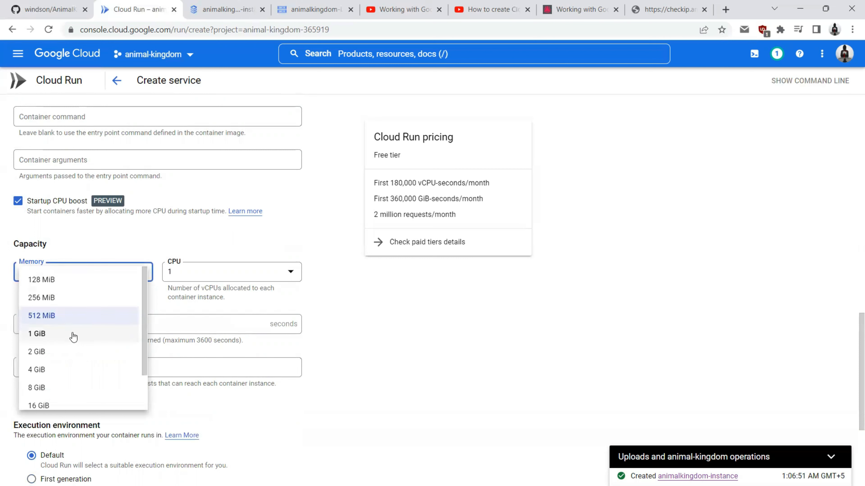
scroll(70, 335, "down", 1)
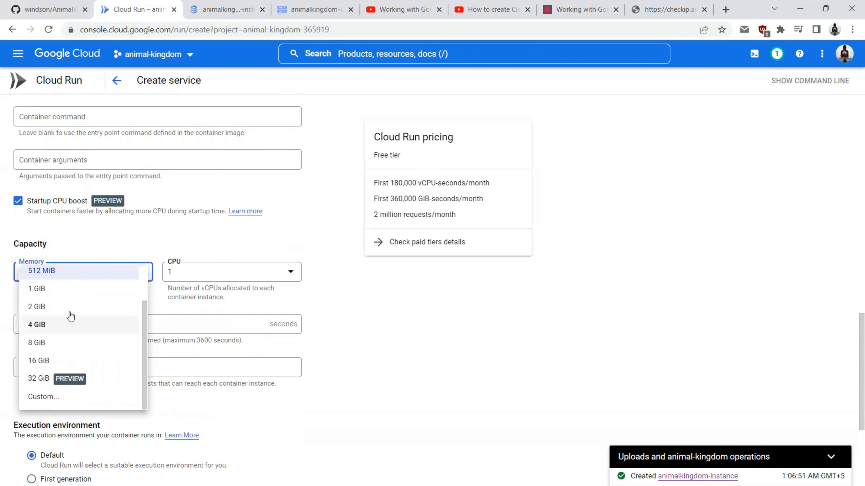
left_click(220, 278)
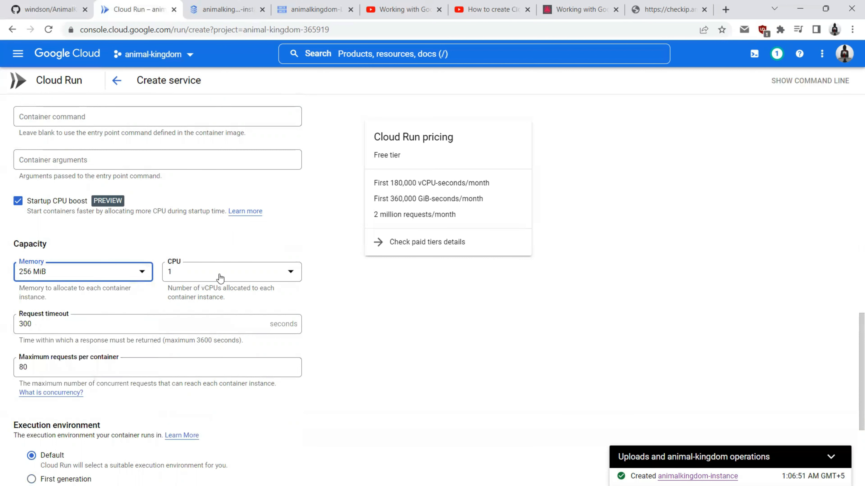
Step: Keep CPU at 1 and the request timeout at 300 seconds
left_click(220, 279)
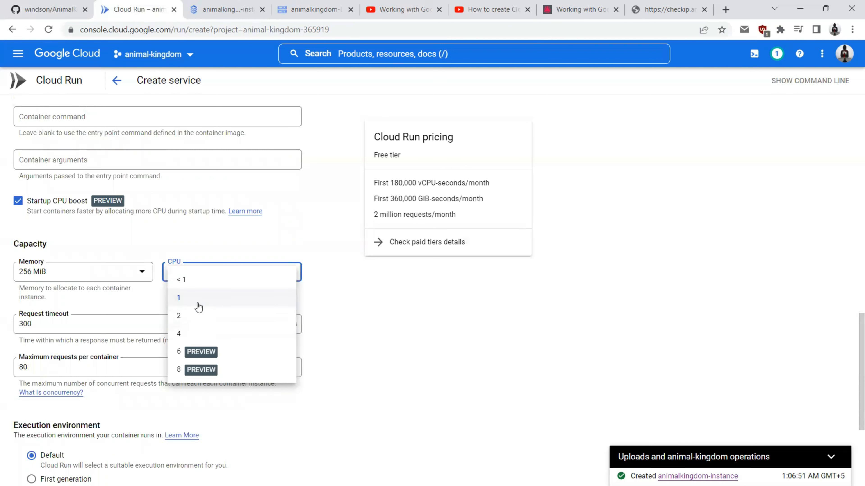
left_click(182, 297)
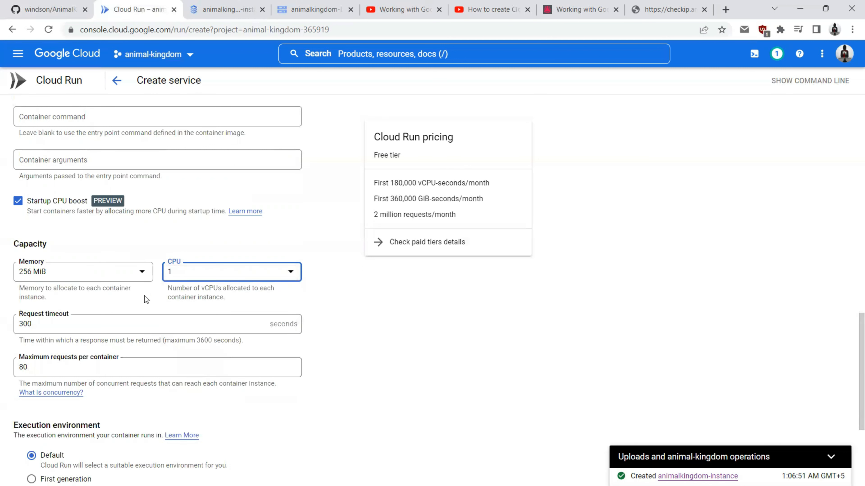
double_click(51, 324)
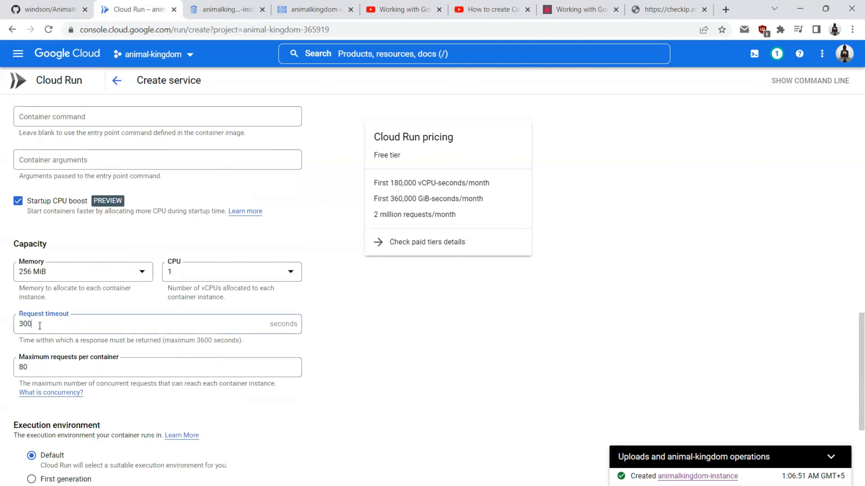
scroll(83, 322, "down", 2)
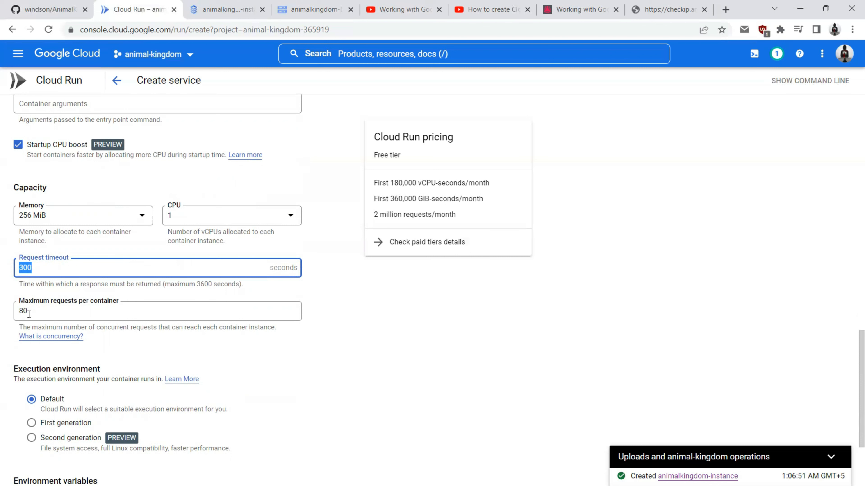
left_click(182, 342)
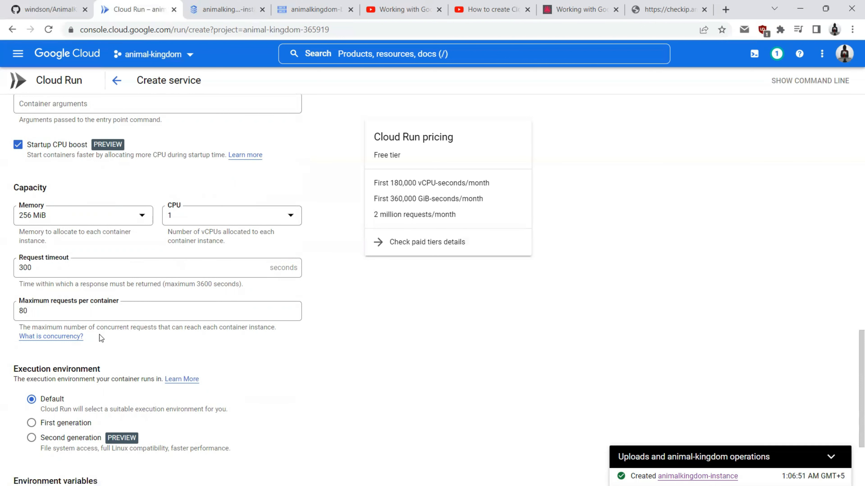
scroll(170, 337, "down", 2)
scroll(170, 337, "down", 2)
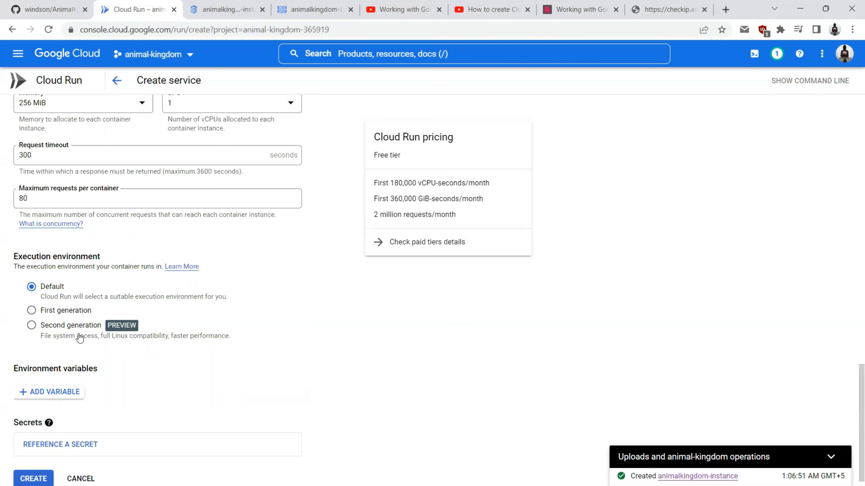
scroll(80, 338, "up", 3)
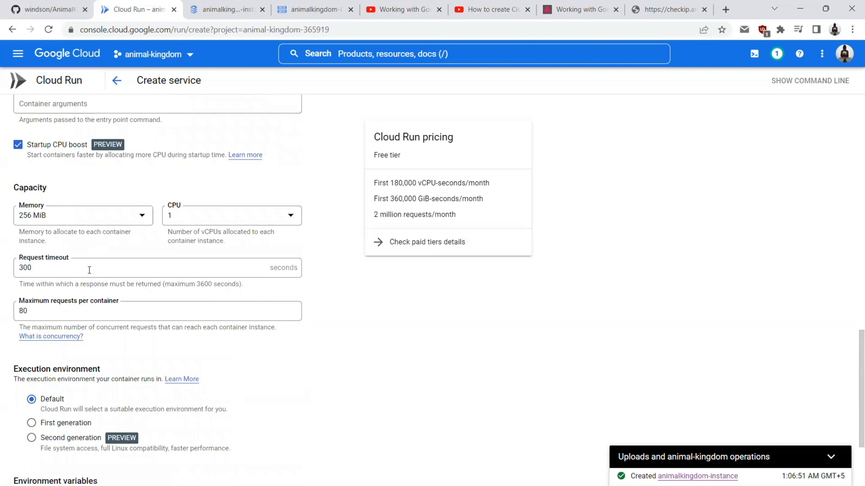
scroll(89, 271, "up", 6)
scroll(116, 176, "down", 10)
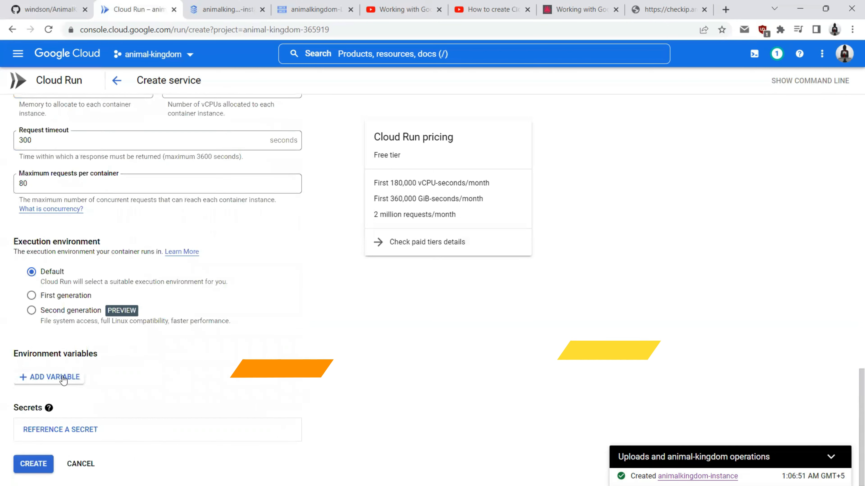
scroll(91, 283, "up", 12)
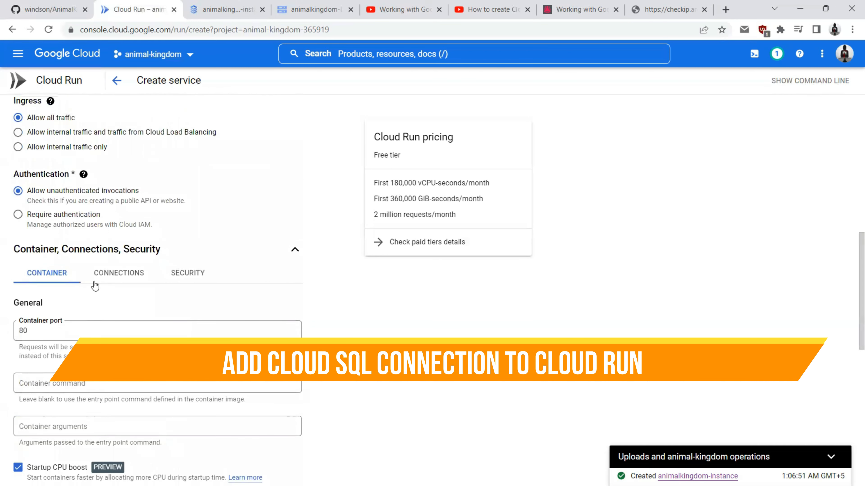
Step: On the Connections tab, add an empty Cloud SQL connection to the service
left_click(121, 277)
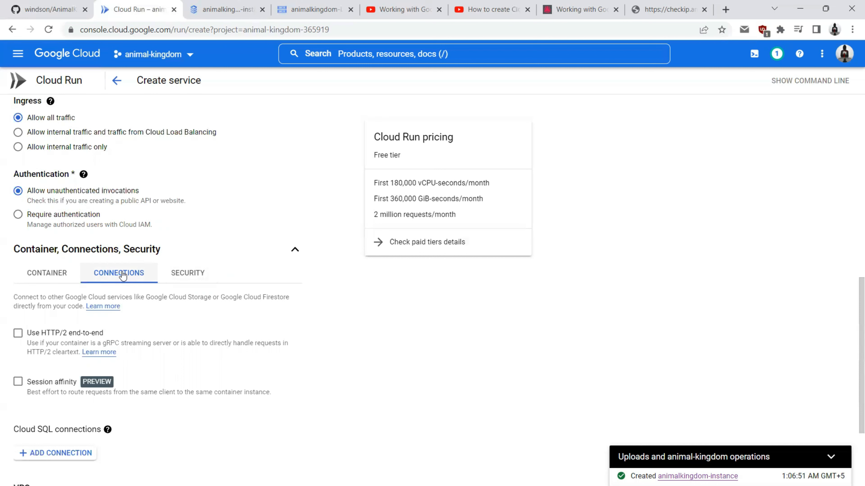
scroll(123, 276, "down", 2)
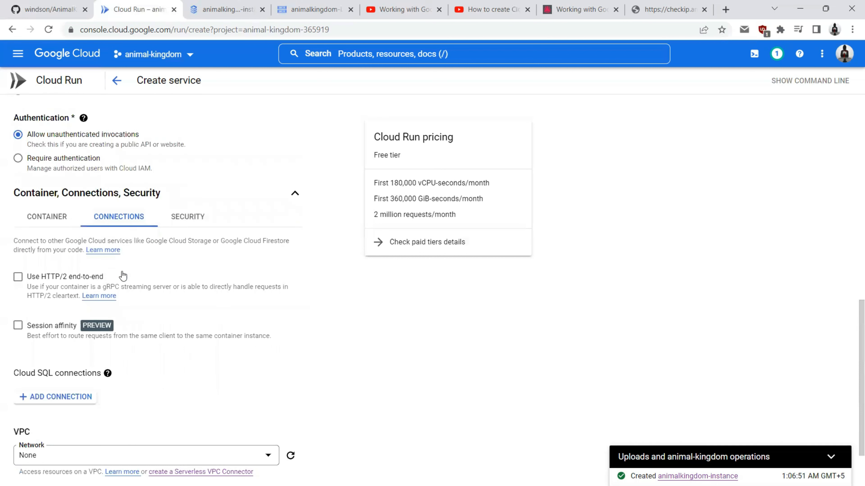
scroll(33, 290, "down", 2)
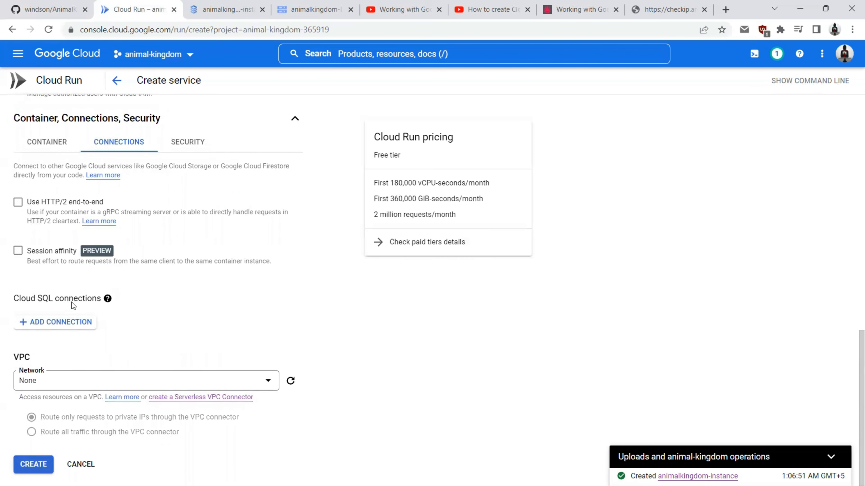
left_click(64, 322)
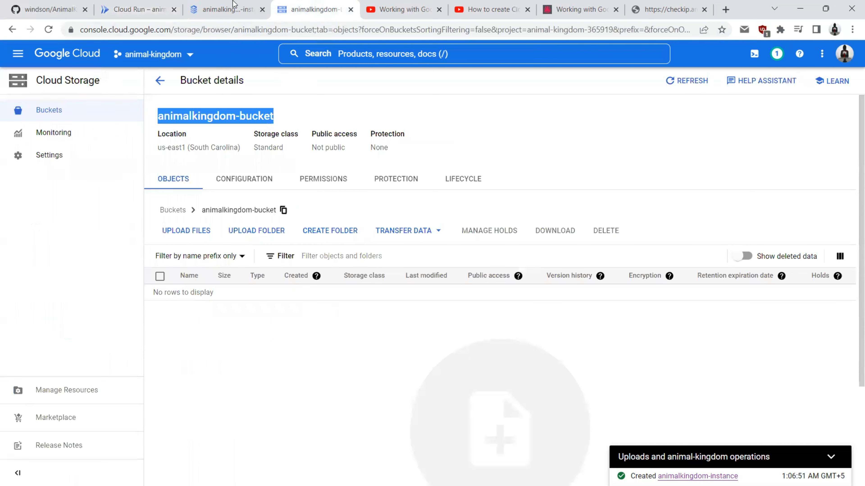
Step: Open the animalkingdom-instance Overview page to find its connection name
left_click(235, 4)
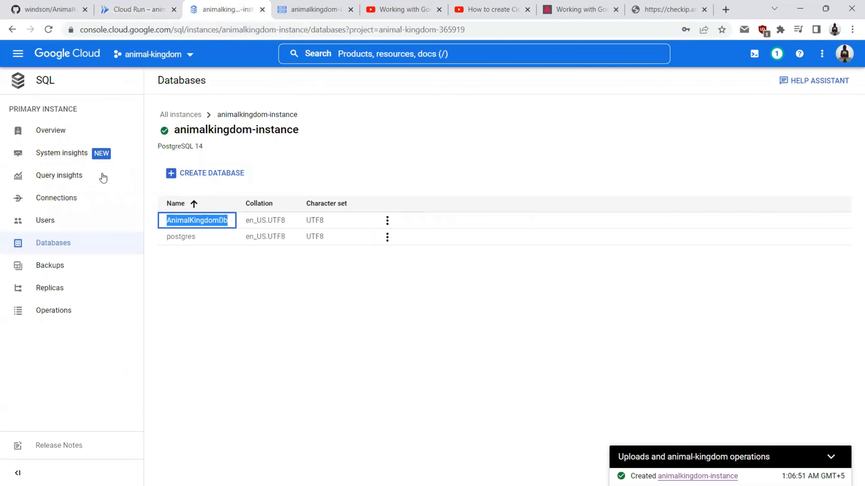
left_click(41, 132)
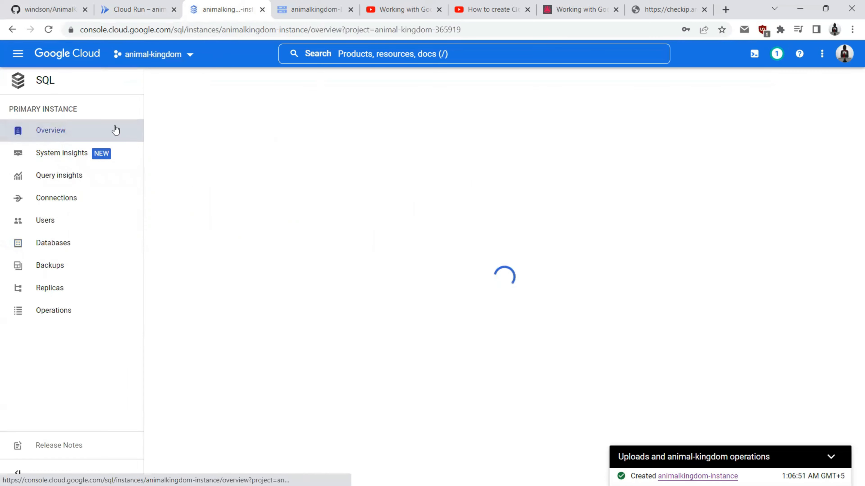
scroll(238, 187, "down", 6)
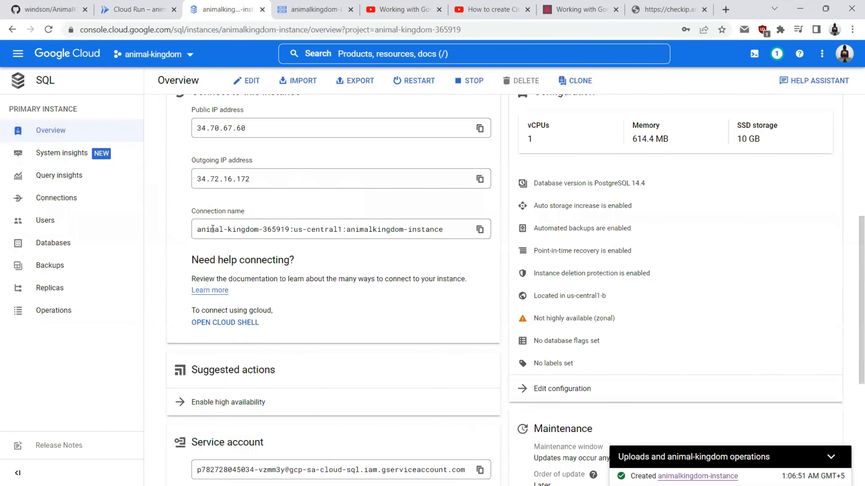
Step: Connect the service to Cloud SQL instance animal-kingdom-365919:us-central1:animalkingdom-instance and view its security settings
left_click(123, 12)
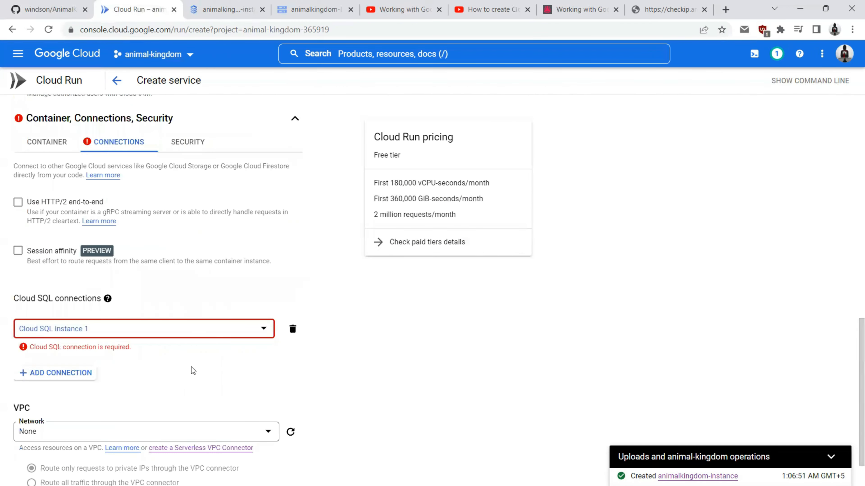
left_click(74, 335)
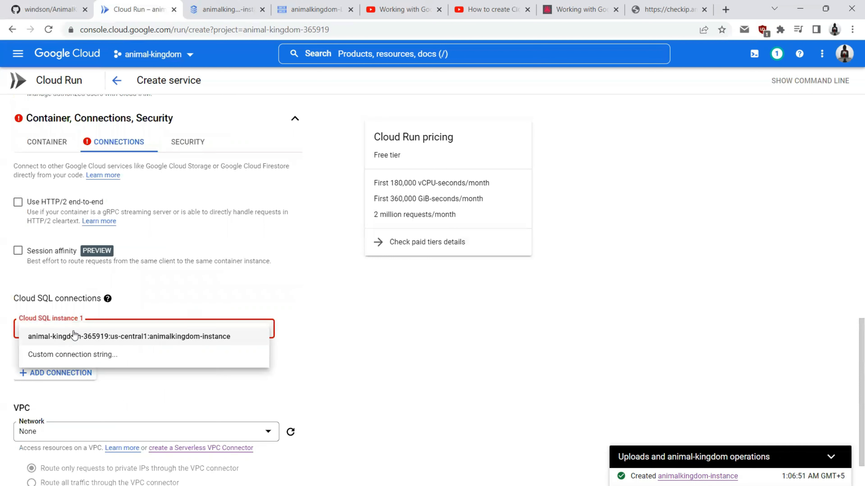
left_click(106, 338)
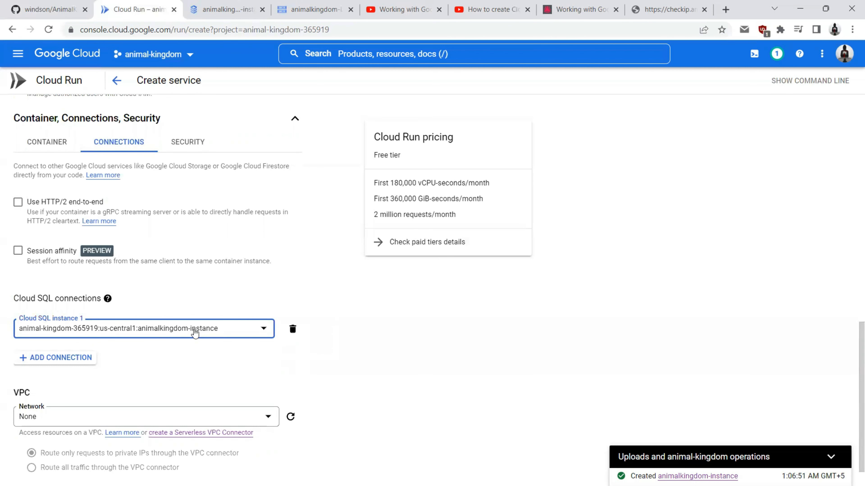
scroll(122, 341, "down", 1)
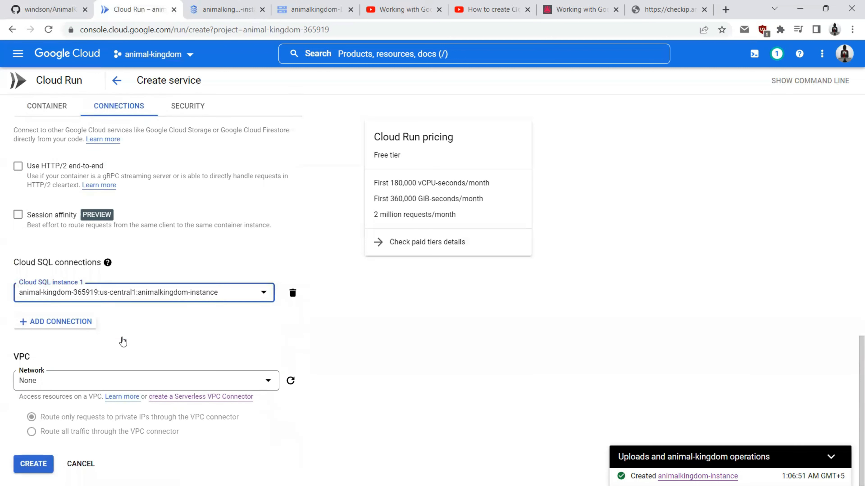
scroll(122, 341, "up", 2)
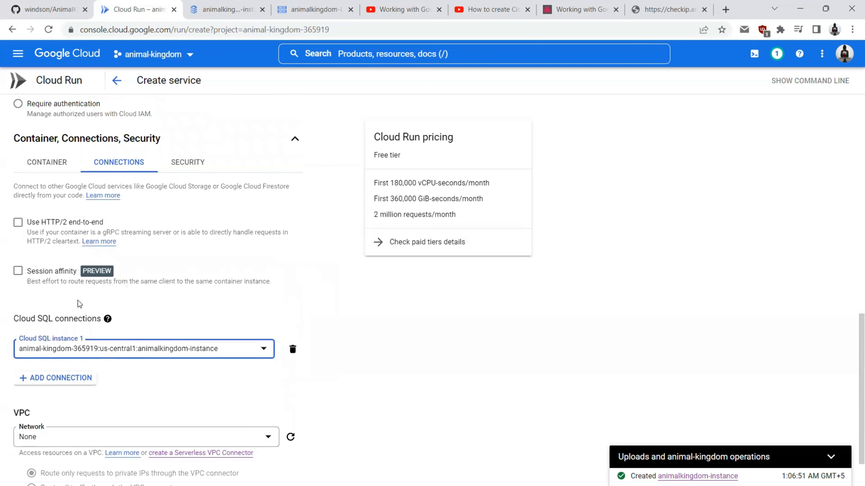
scroll(98, 351, "down", 1)
scroll(98, 350, "down", 1)
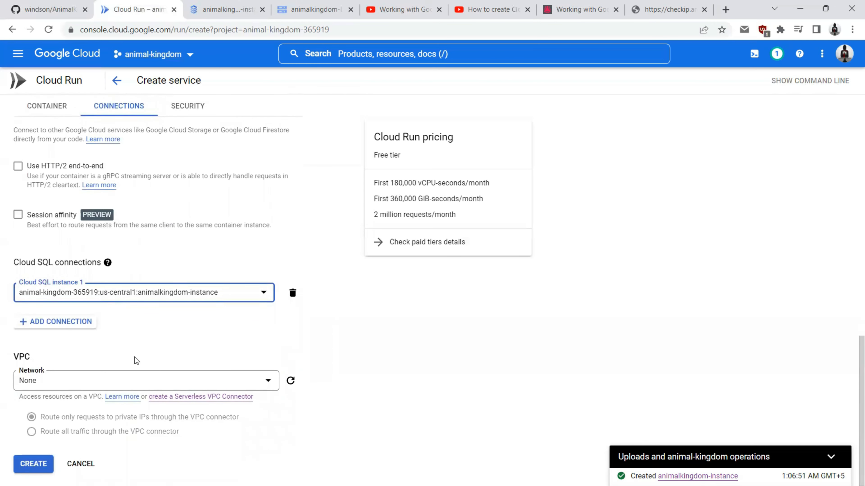
scroll(134, 357, "up", 7)
scroll(135, 286, "down", 4)
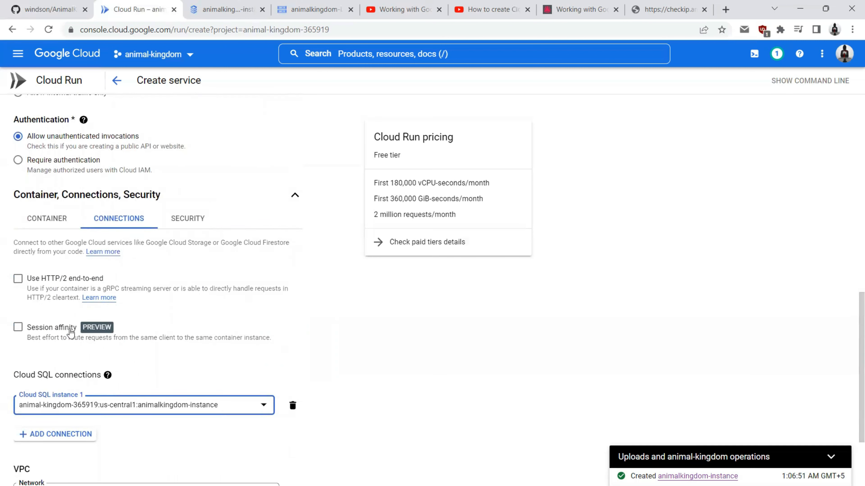
left_click(188, 219)
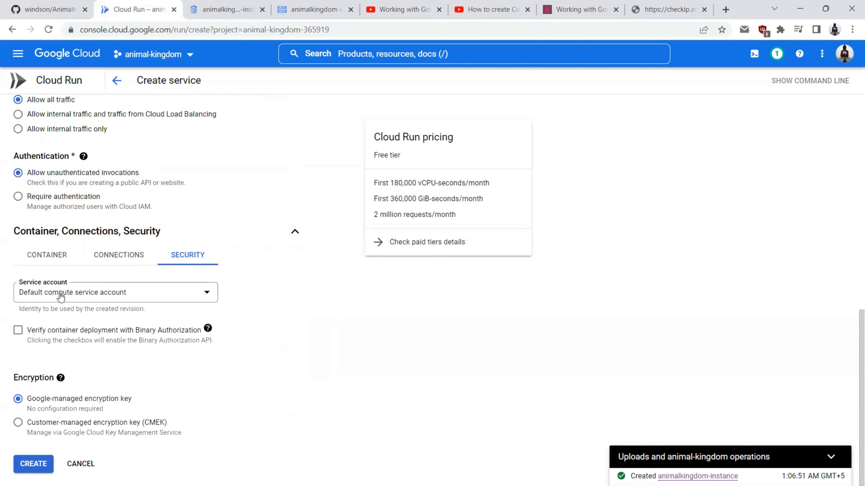
Step: Keep the Default compute service account and scroll the Container settings down to Secrets
left_click(60, 297)
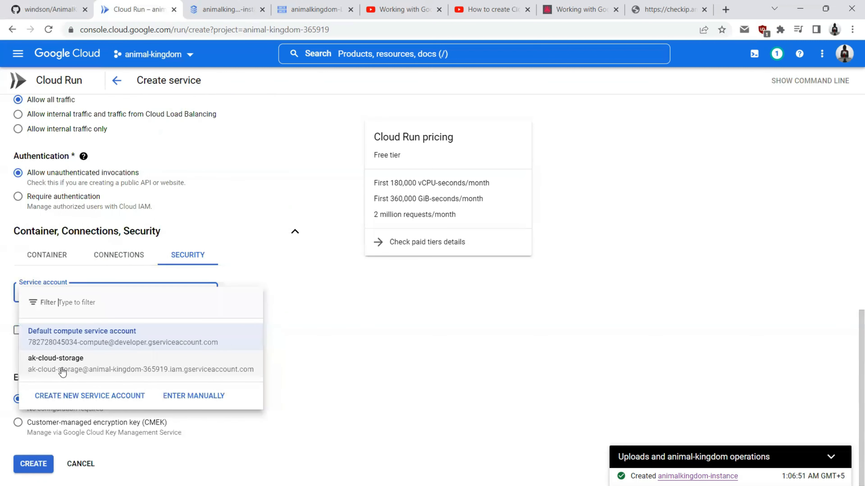
left_click(380, 302)
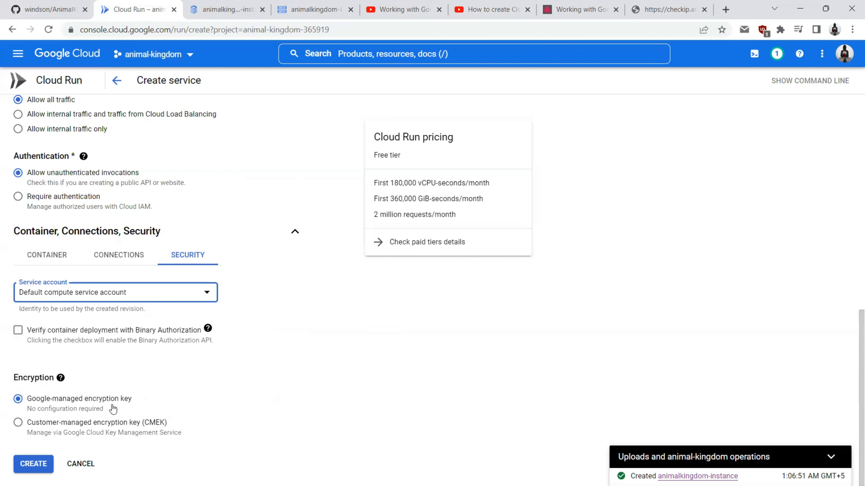
left_click(119, 254)
scroll(68, 361, "down", 3)
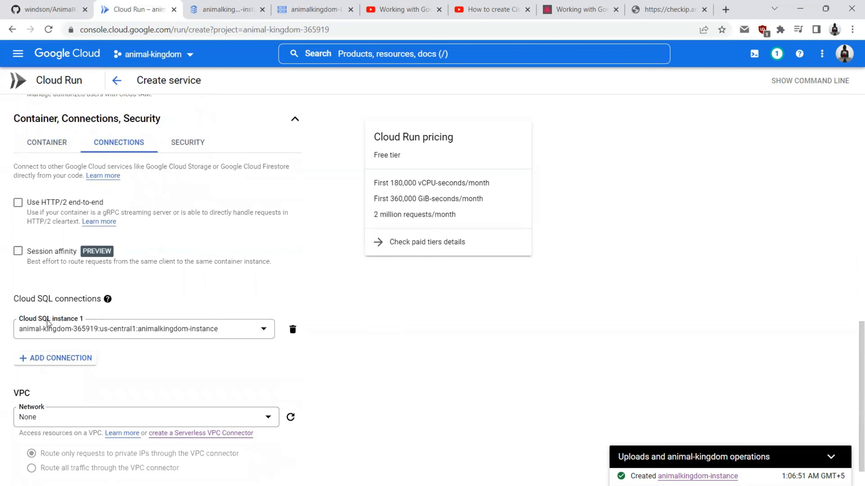
left_click(45, 146)
scroll(46, 253, "down", 5)
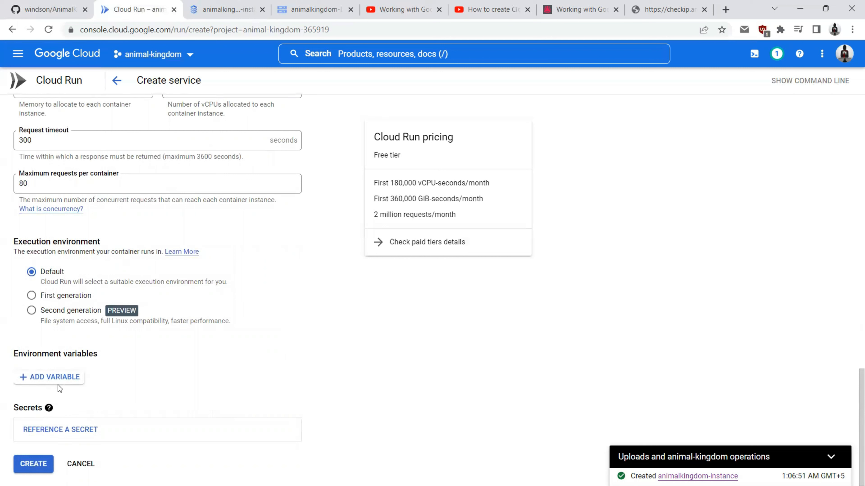
Step: Copy the AnimalKingdomContext secret name from Secret Manager's list of secrets
left_click(232, 9)
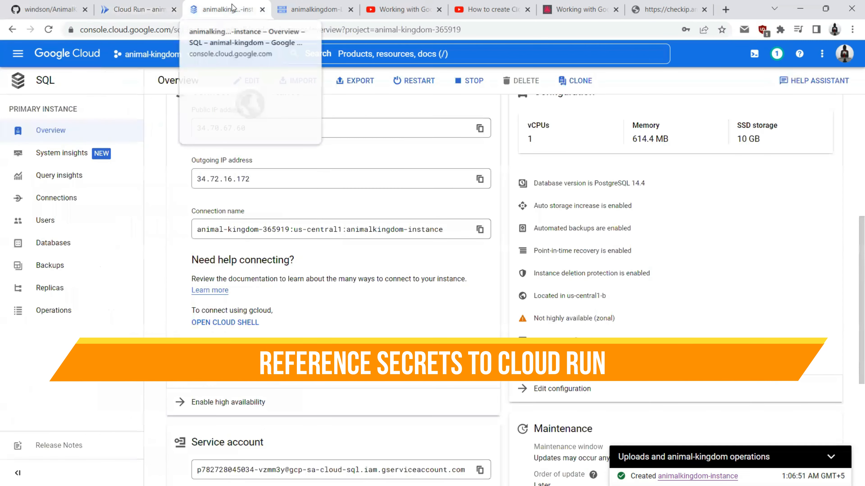
left_click(304, 5)
left_click(18, 54)
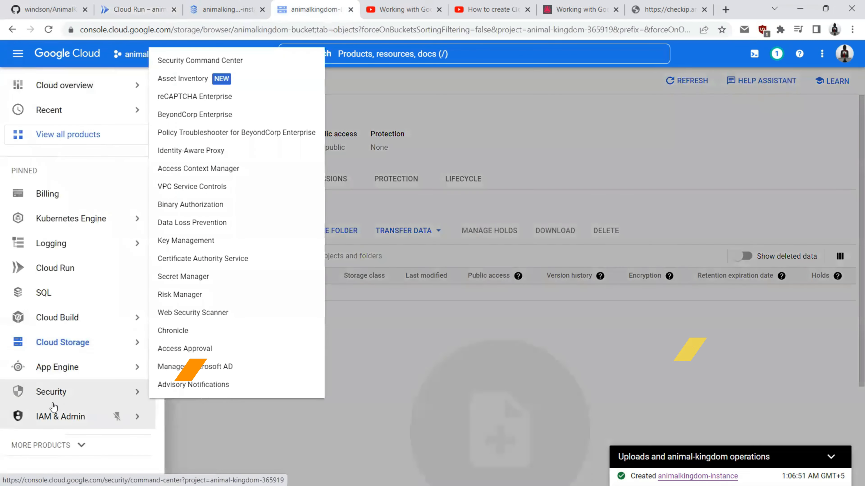
left_click(173, 276)
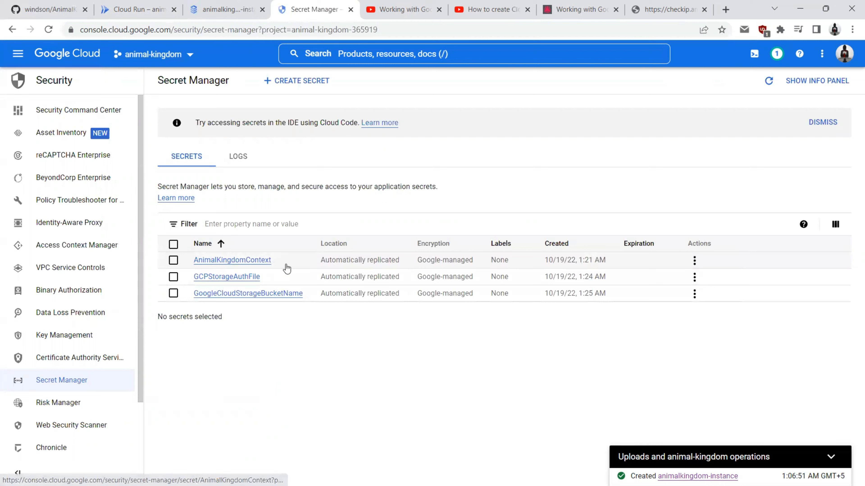
left_click_drag(272, 260, 191, 262)
key("ctrl+c")
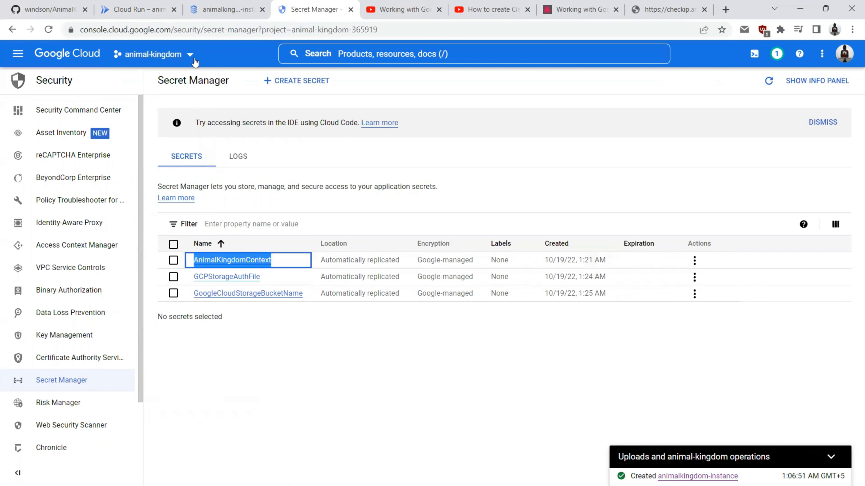
Step: Reference the AnimalKingdomContext secret, grant the service account access, and expose it as an environment variable
left_click(180, 8)
left_click(68, 433)
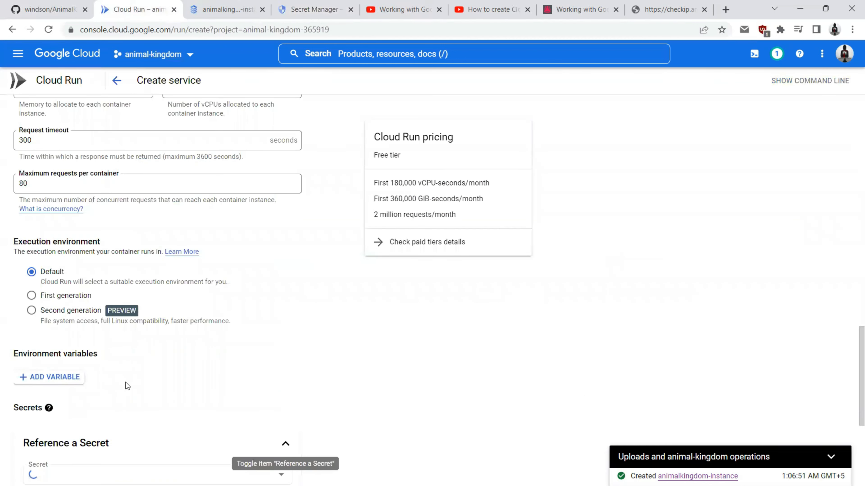
scroll(137, 365, "down", 3)
left_click(62, 306)
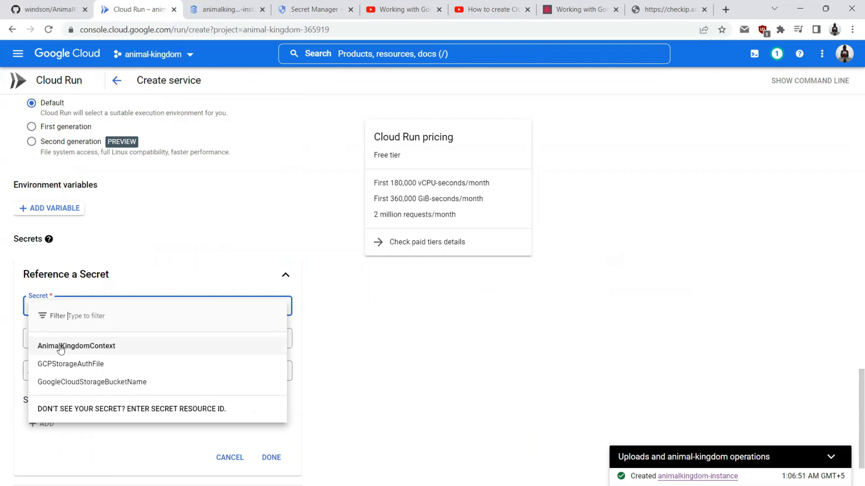
left_click(74, 350)
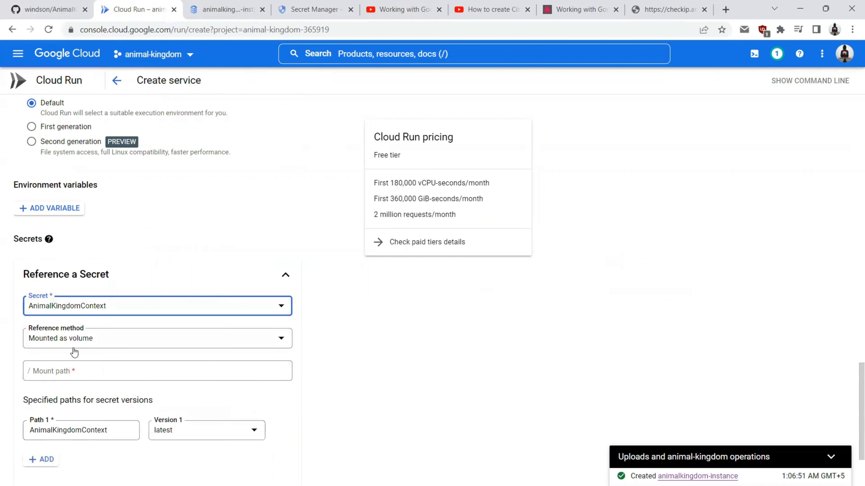
left_click(75, 378)
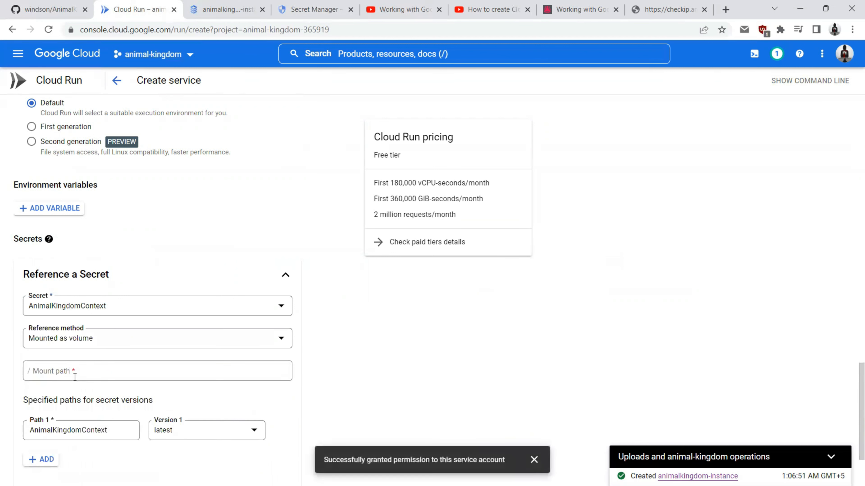
left_click(59, 344)
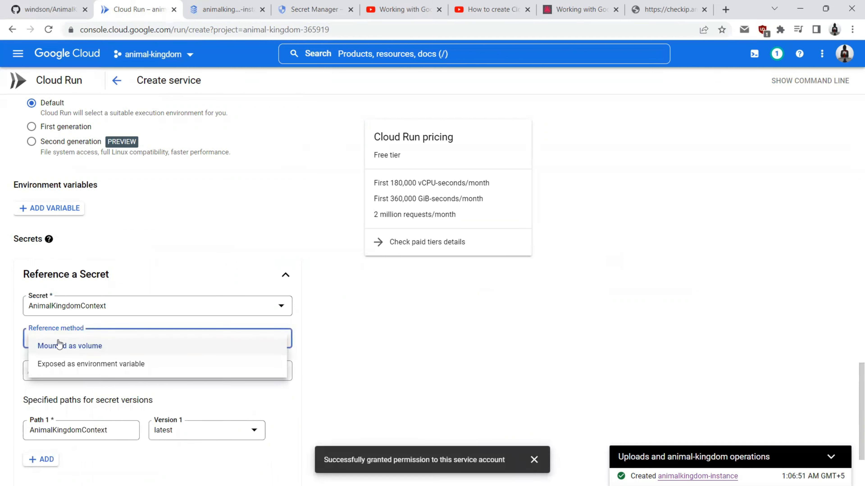
left_click(64, 369)
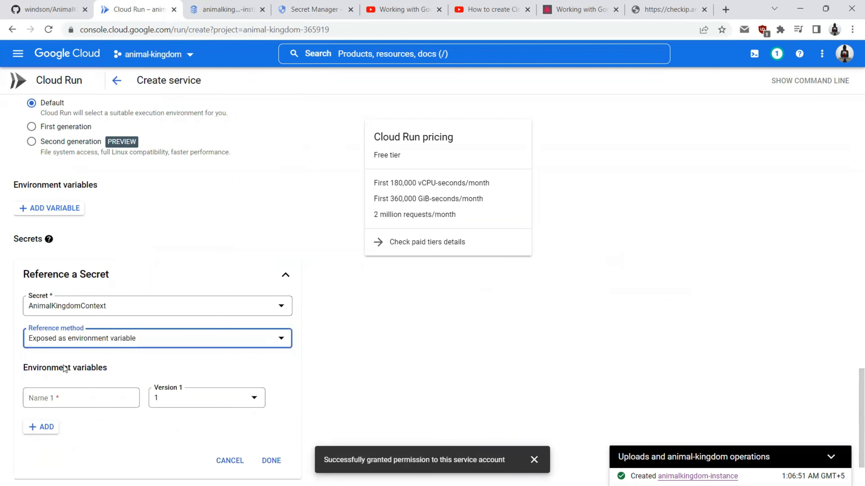
Step: Name the variable ConnectionStrings:AnimalKingdomContext, then switch to Visual Studio
left_click(64, 397)
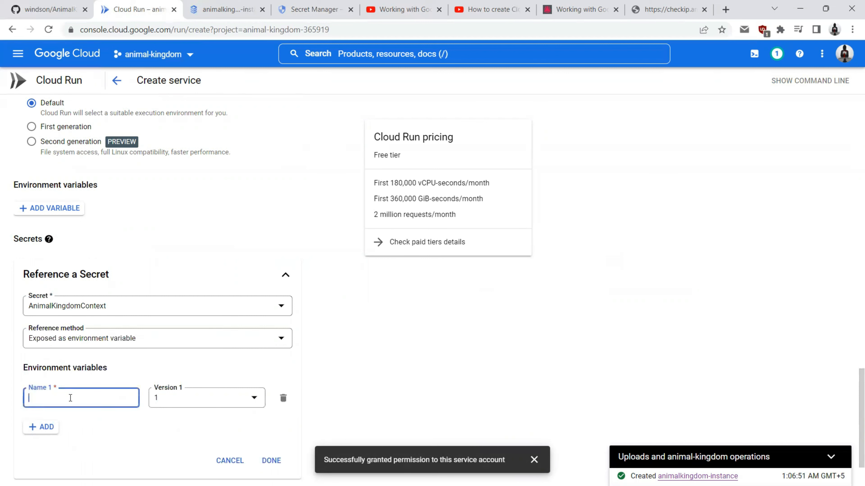
type("ConnectionStrings:")
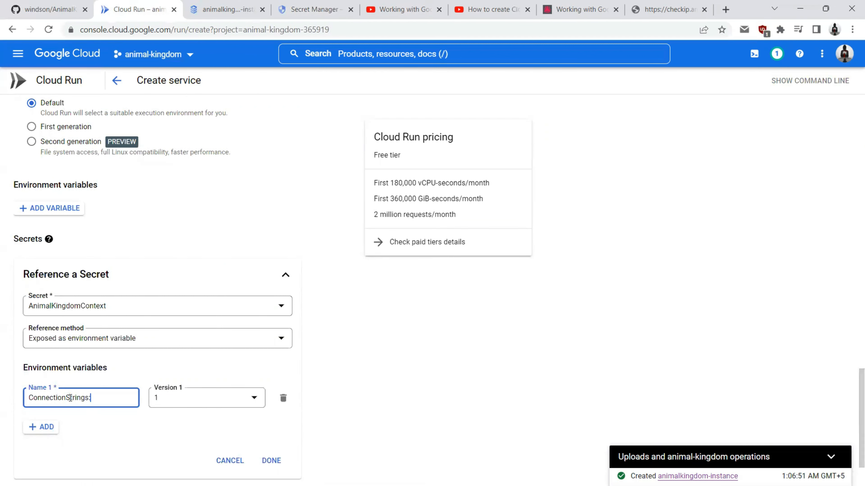
key("ctrl+v")
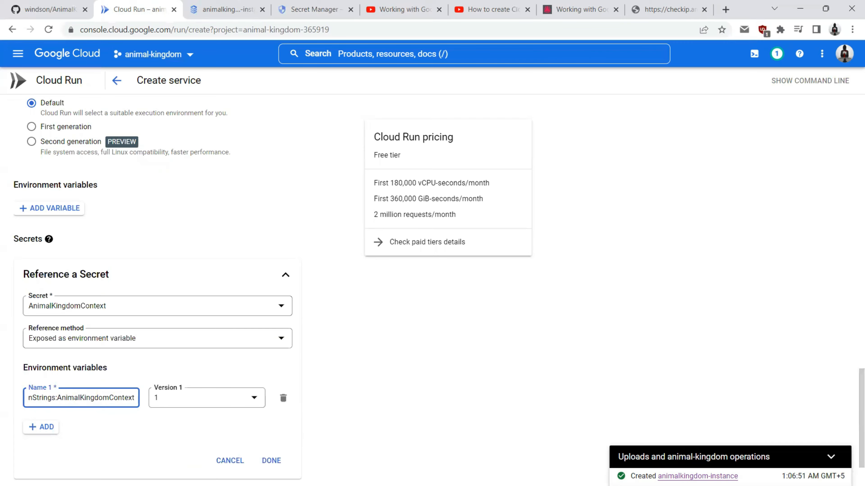
key("alt+Tab")
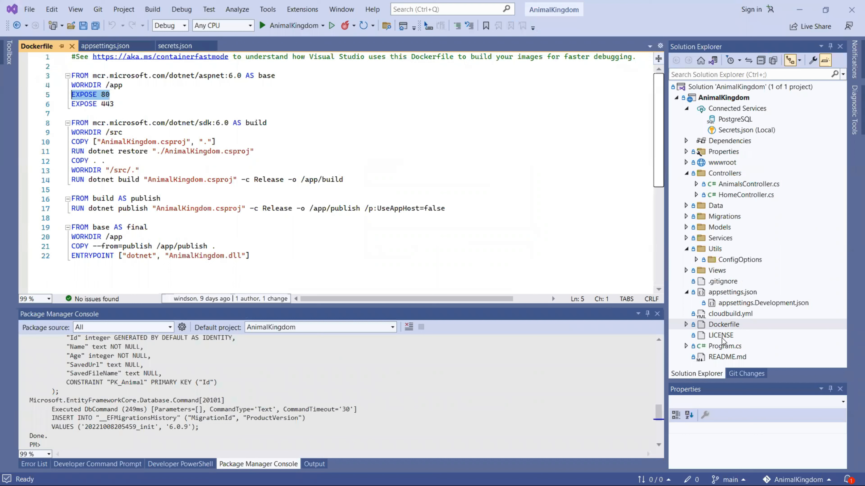
Step: In Program.cs, go to GetConnectionString's definition to confirm its GetSection("ConnectionStrings") lookup, then return to Chrome
double_click(717, 348)
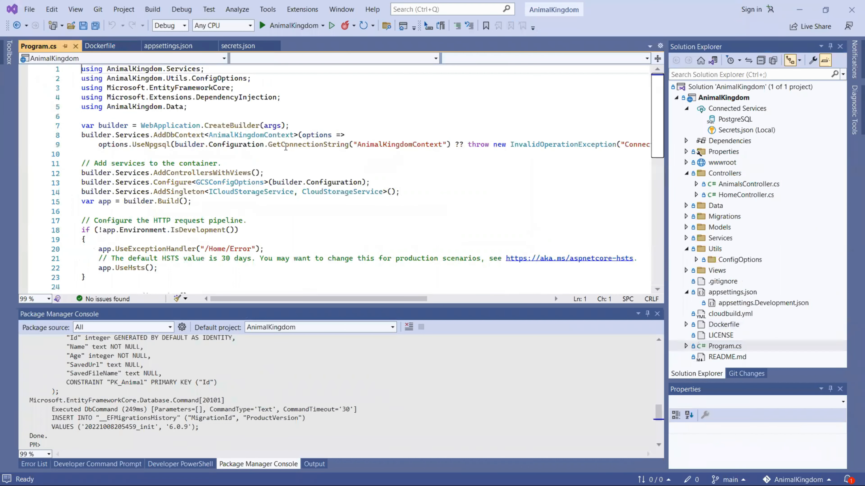
double_click(303, 146)
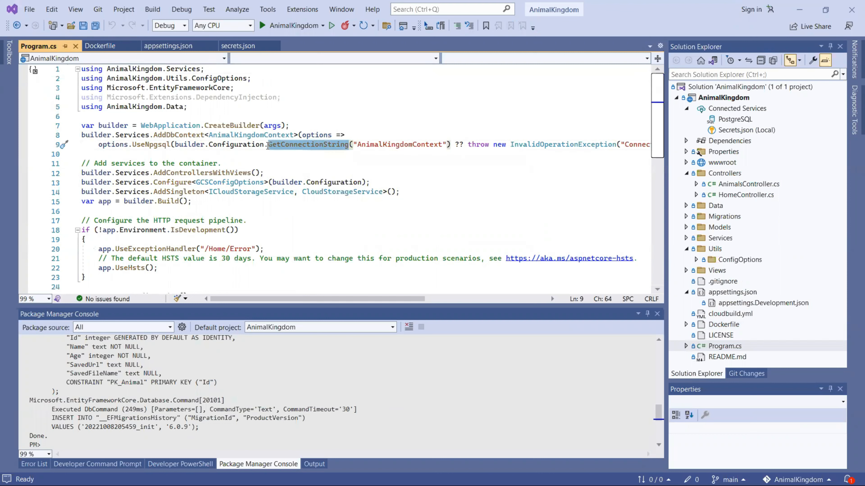
double_click(390, 145)
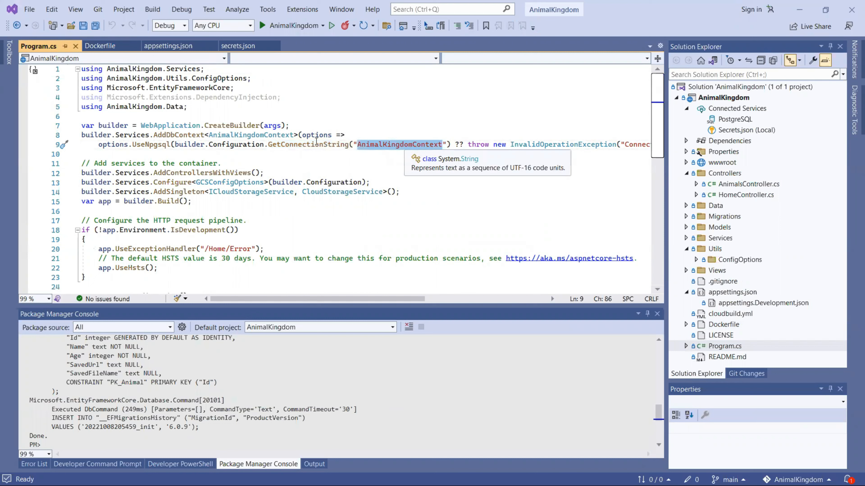
left_click(303, 145)
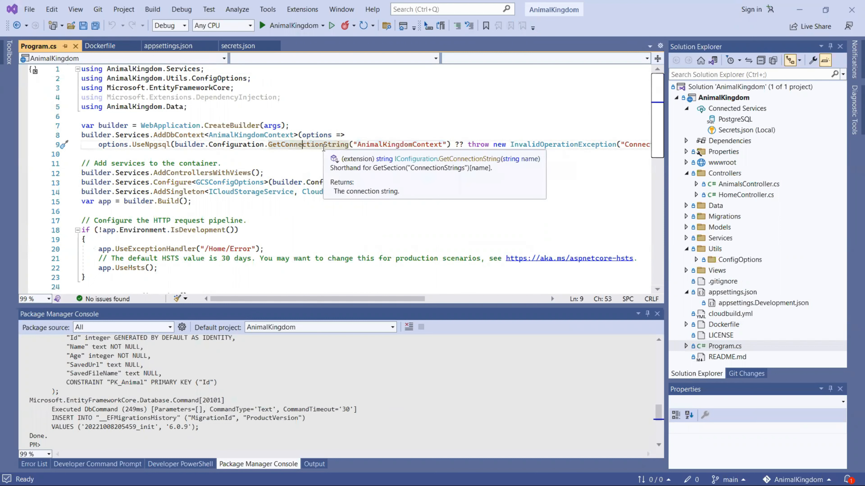
key("F12")
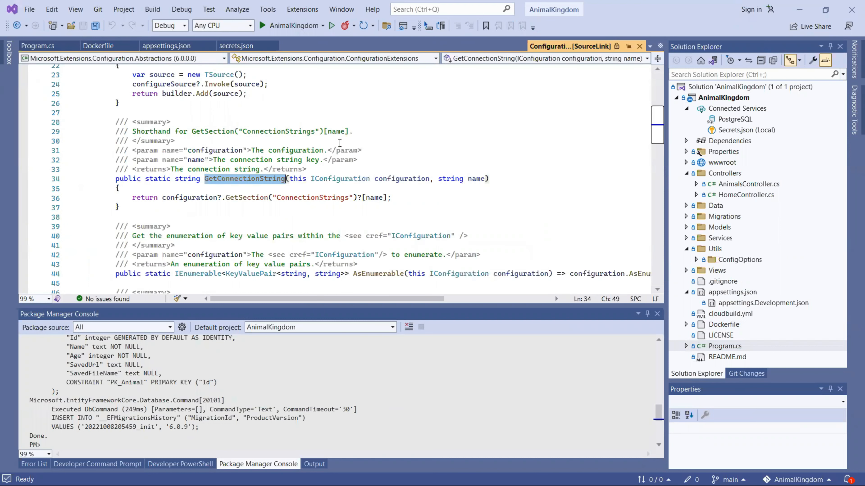
double_click(303, 198)
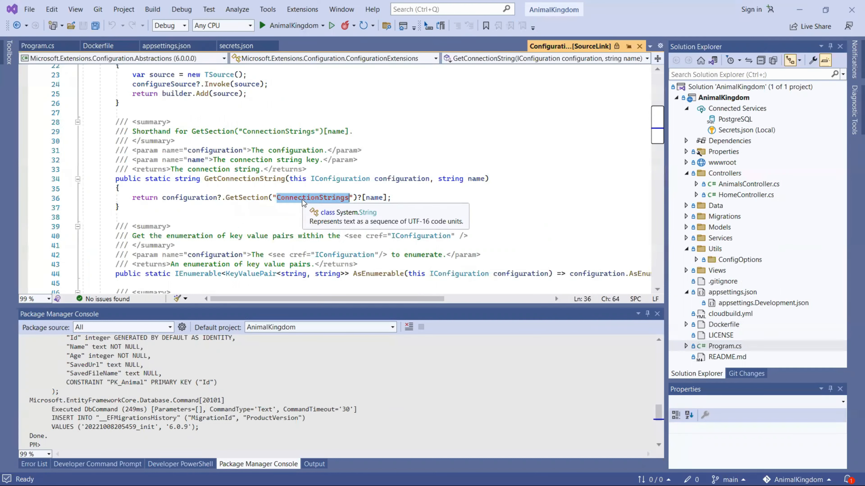
key("alt+Tab")
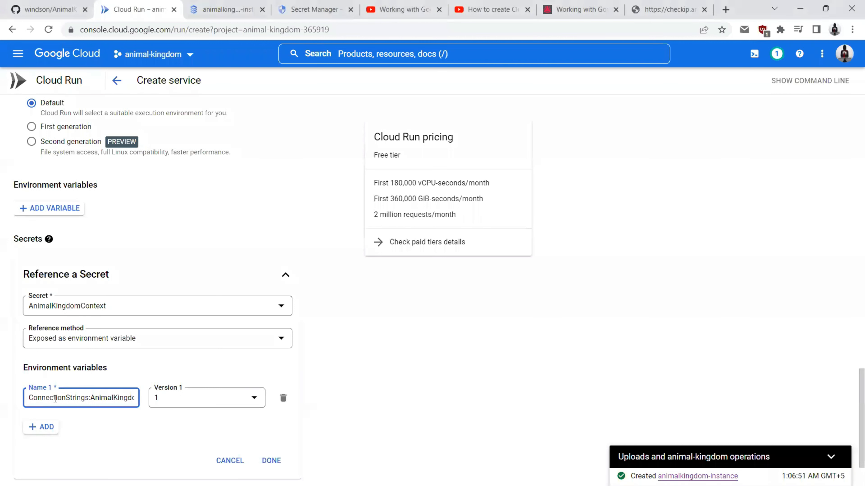
Step: Verify the ConnectionStrings:AnimalKingdomContext name, set the secret version to latest, and finish the reference
triple_click(55, 399)
left_click(55, 399)
left_click_drag(88, 398, 21, 398)
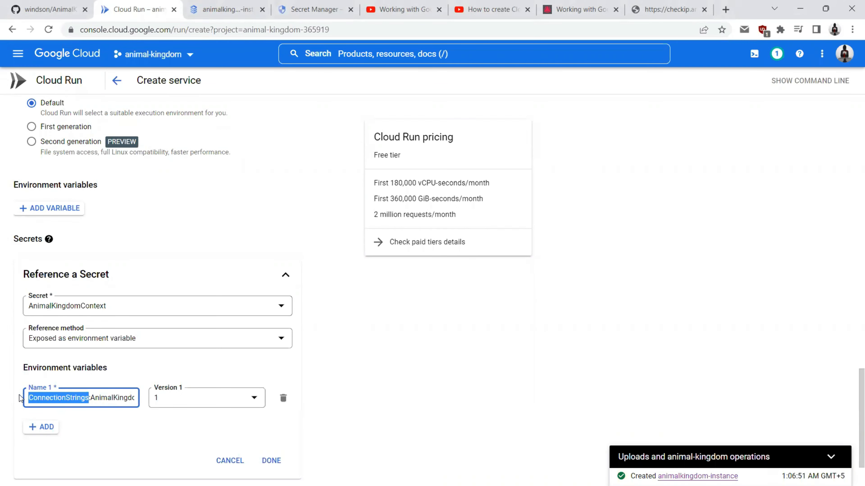
left_click(22, 398)
left_click_drag(91, 397, 132, 400)
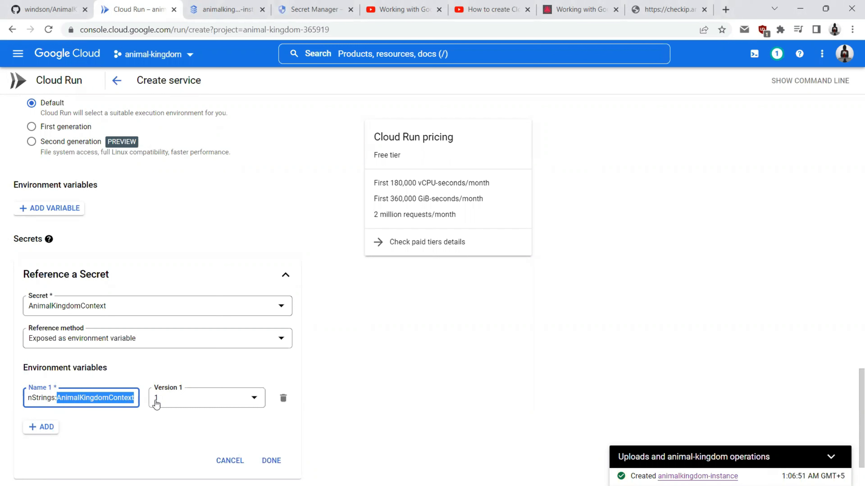
left_click(167, 402)
left_click(175, 426)
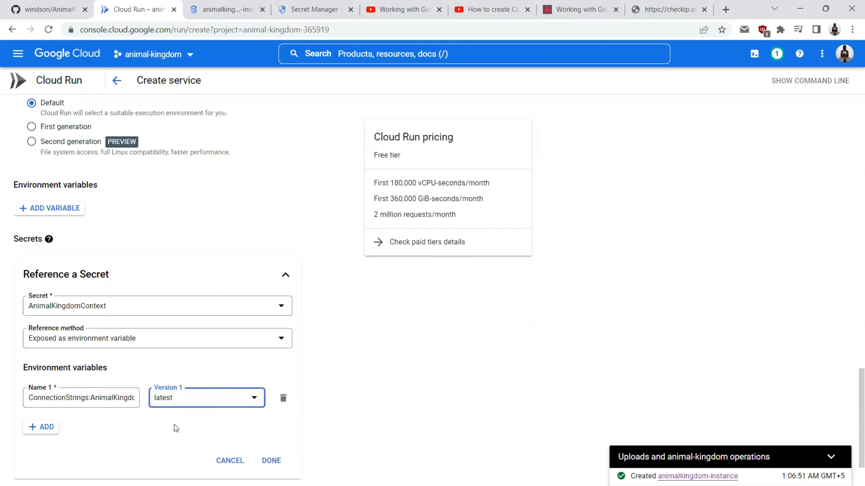
left_click(274, 464)
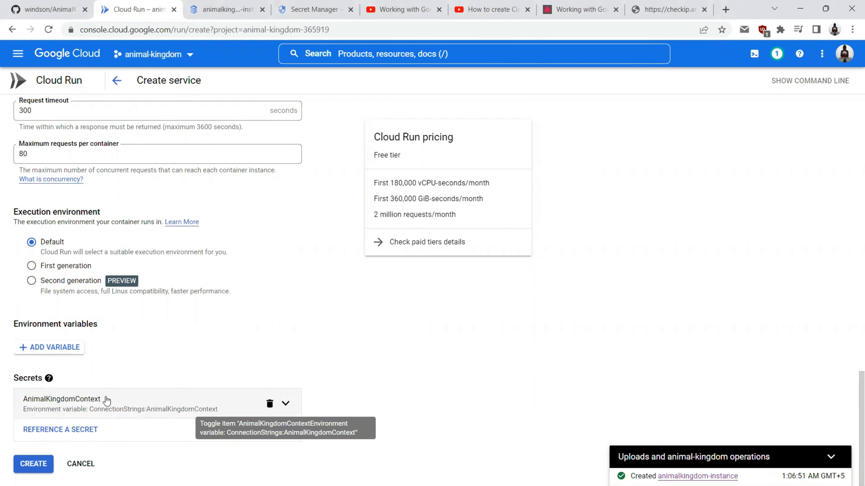
Step: Reference the GCPStorageAuthFile secret, grant the service account access, and expose it as an environment variable
left_click(59, 429)
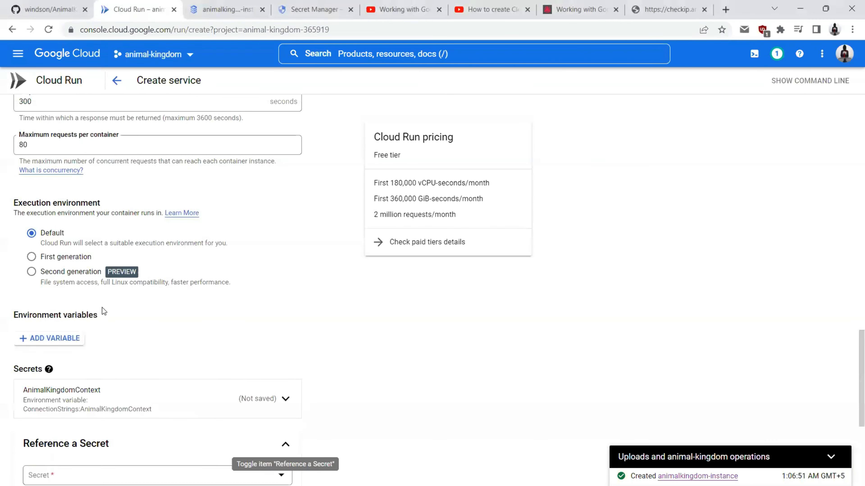
scroll(103, 308, "down", 6)
left_click(65, 245)
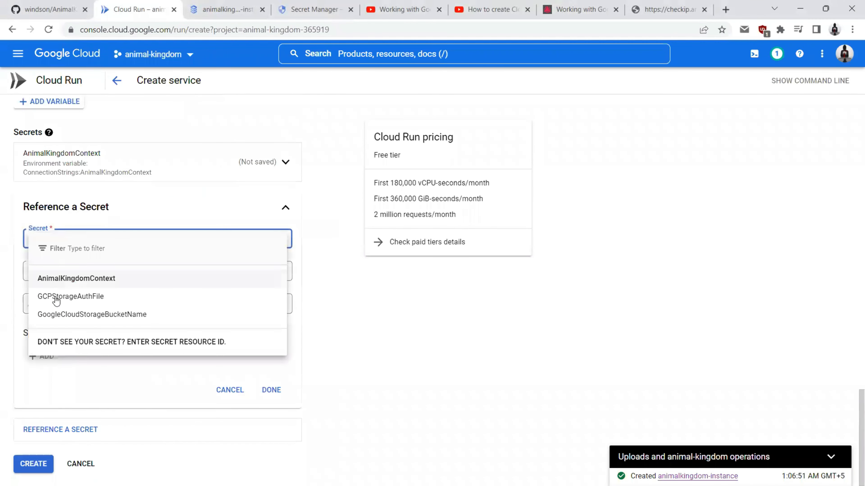
left_click(92, 299)
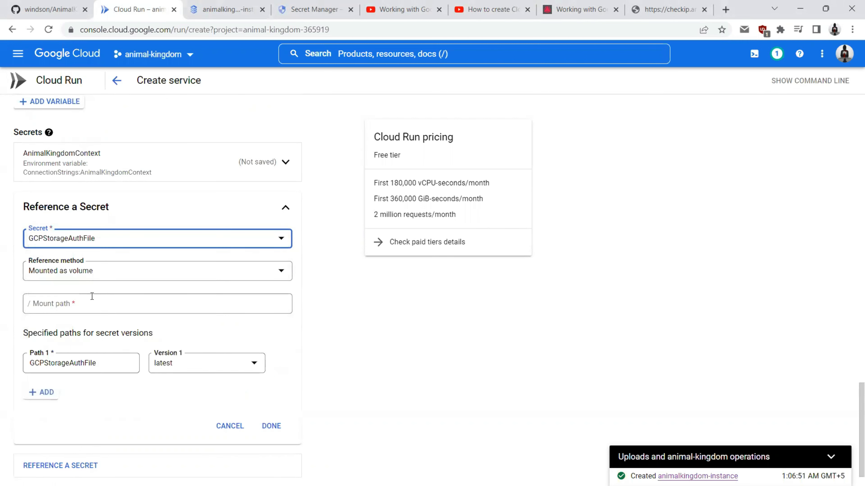
left_click(78, 311)
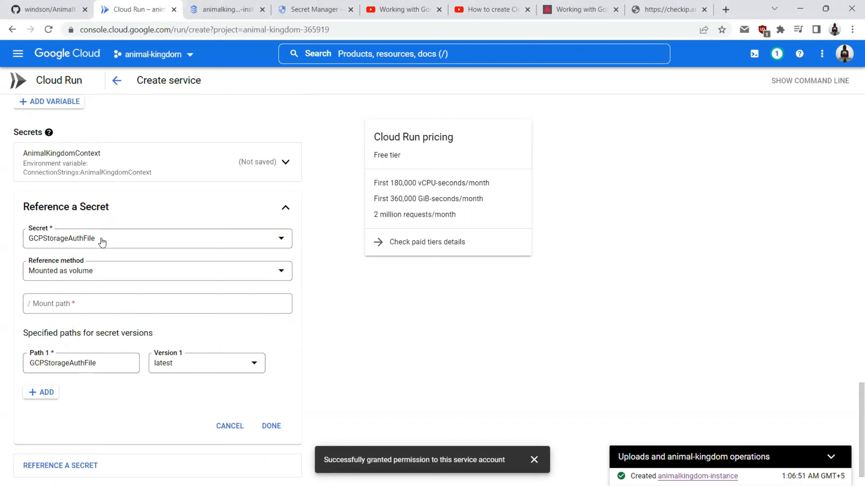
left_click(103, 271)
left_click(88, 301)
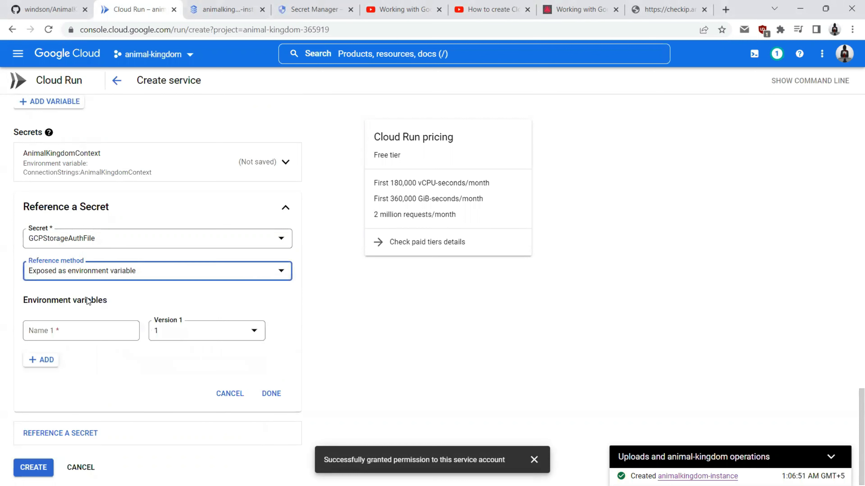
Step: Name the variable GCPStorageAuthFile, use the latest version, and finish the reference
left_click_drag(94, 240, 31, 242)
key("ctrl+c")
left_click(30, 243)
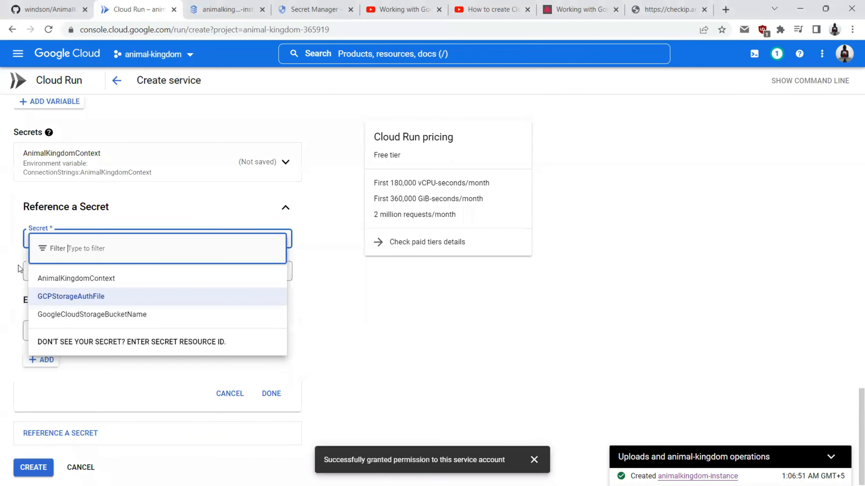
left_click(14, 272)
left_click(57, 337)
key("ctrl+v")
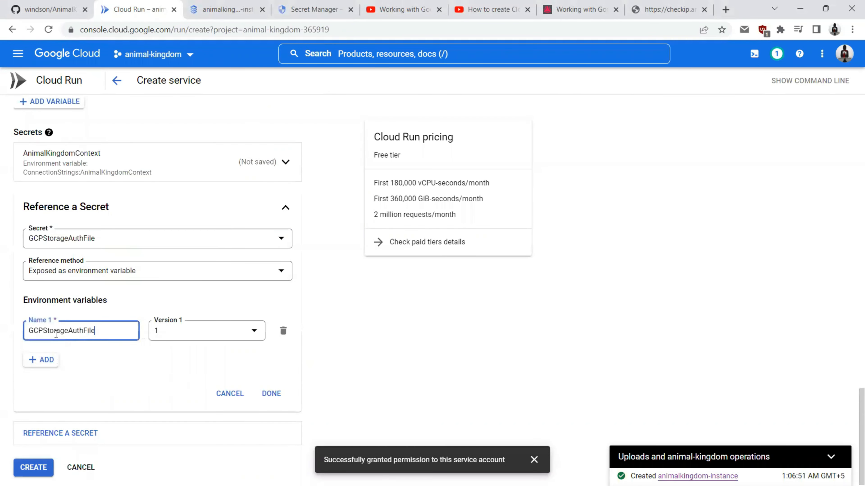
left_click(164, 333)
left_click(170, 363)
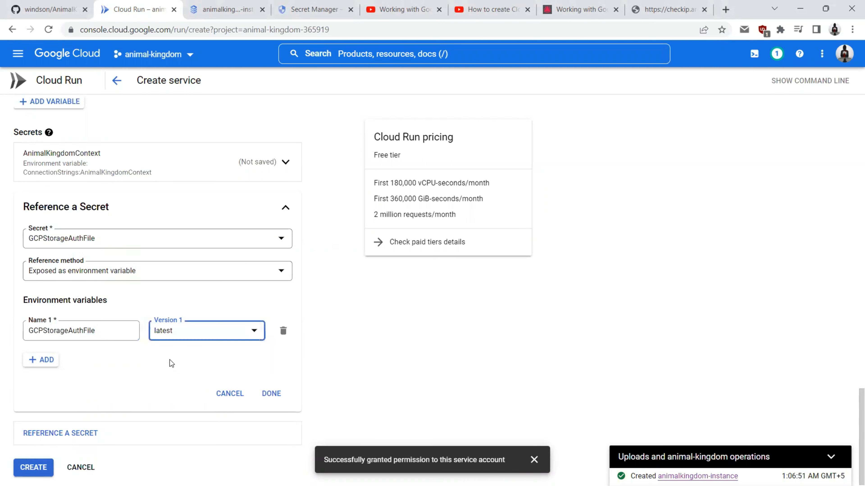
left_click(274, 394)
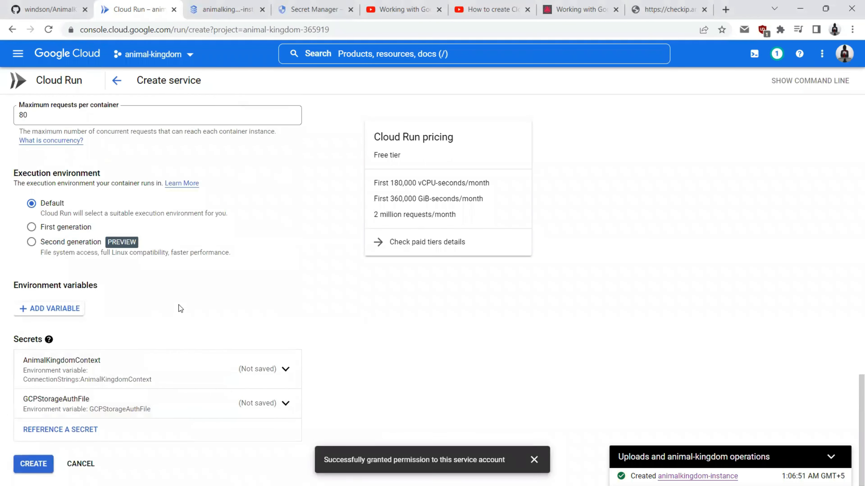
Step: Choose the GoogleCloudStorageBucketName secret in a new secret reference
left_click(74, 437)
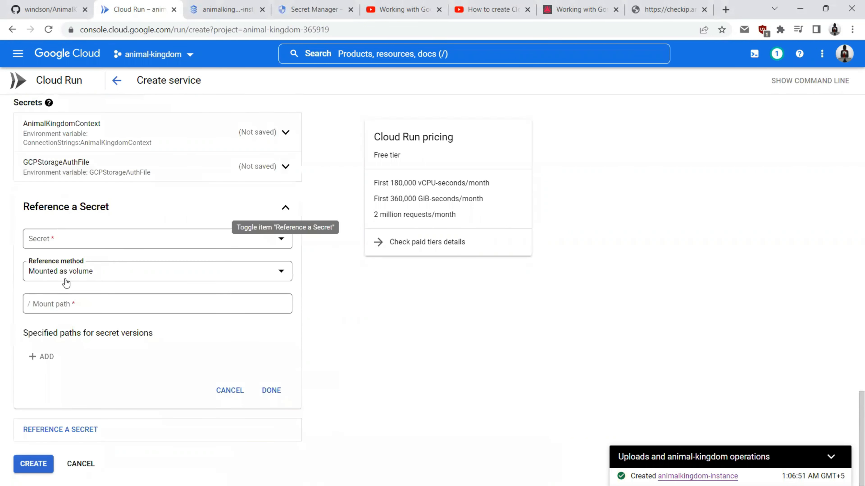
left_click(42, 241)
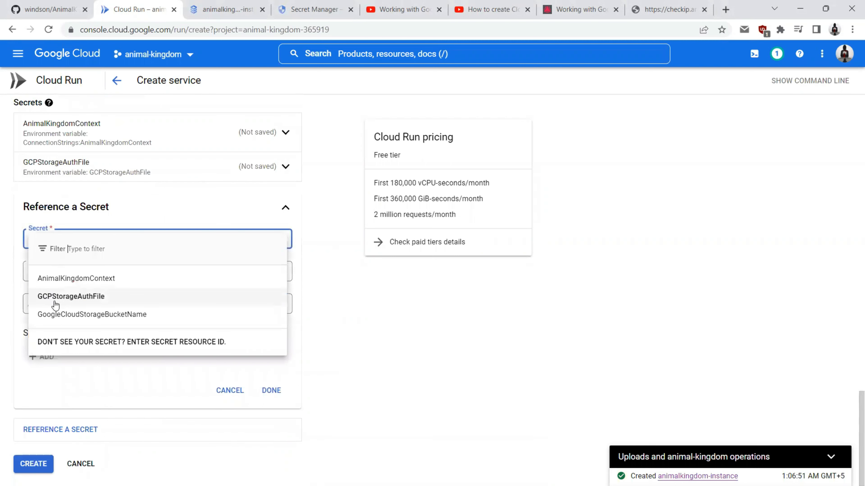
left_click(62, 315)
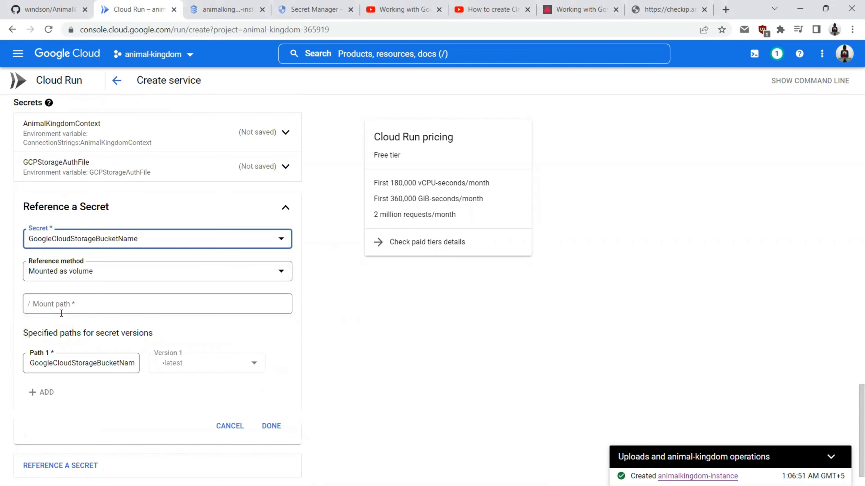
scroll(83, 251, "up", 5)
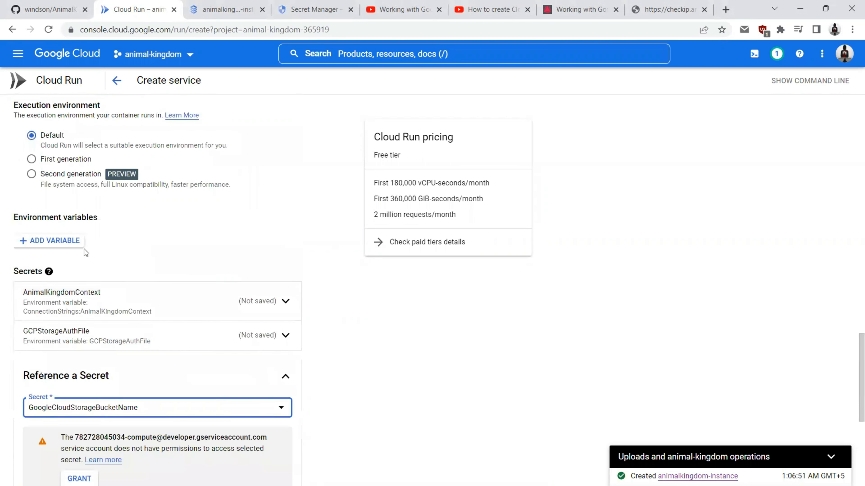
left_click(51, 242)
left_click(100, 247)
scroll(350, 299, "down", 3)
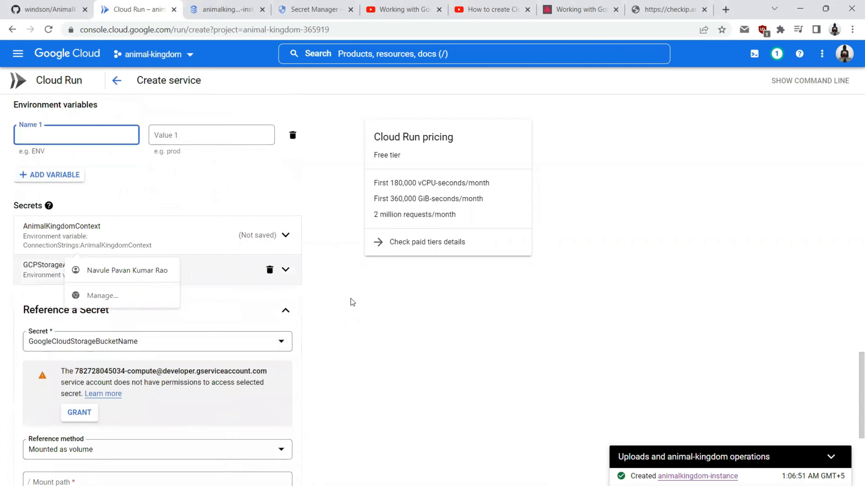
left_click(358, 320)
scroll(349, 322, "down", 5)
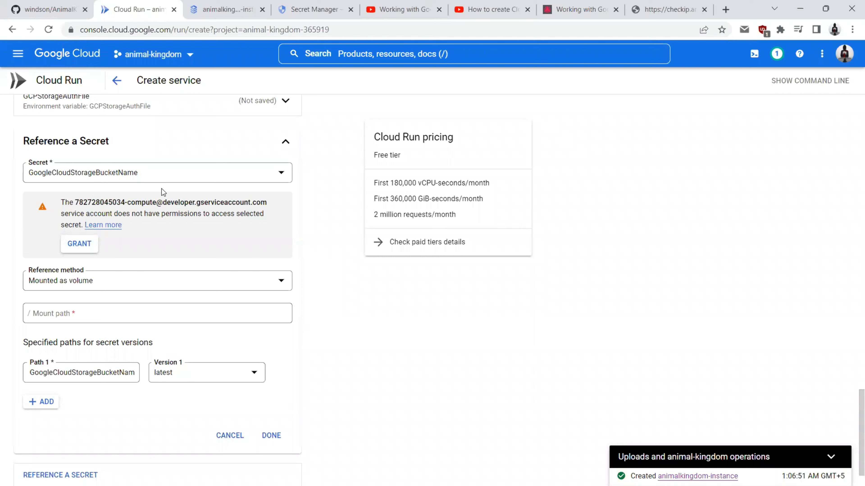
Step: Grant access and expose the secret as environment variable GoogleCloudStorageBucketName
left_click(77, 248)
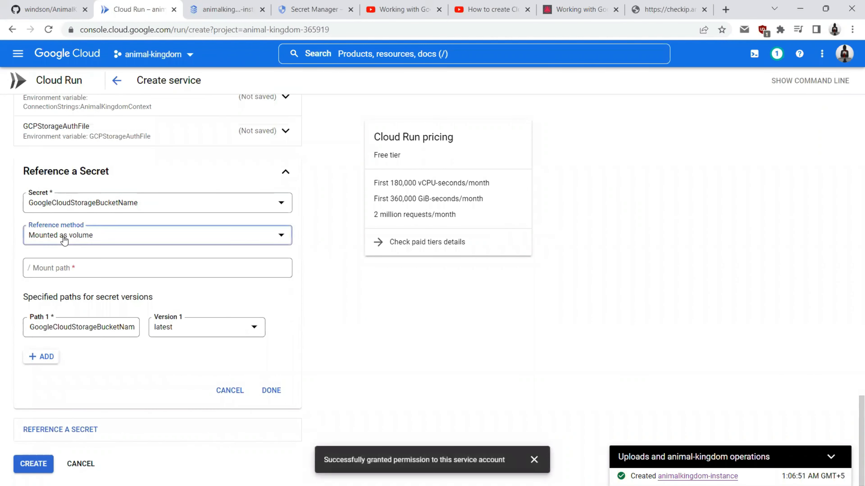
left_click(64, 240)
left_click(58, 262)
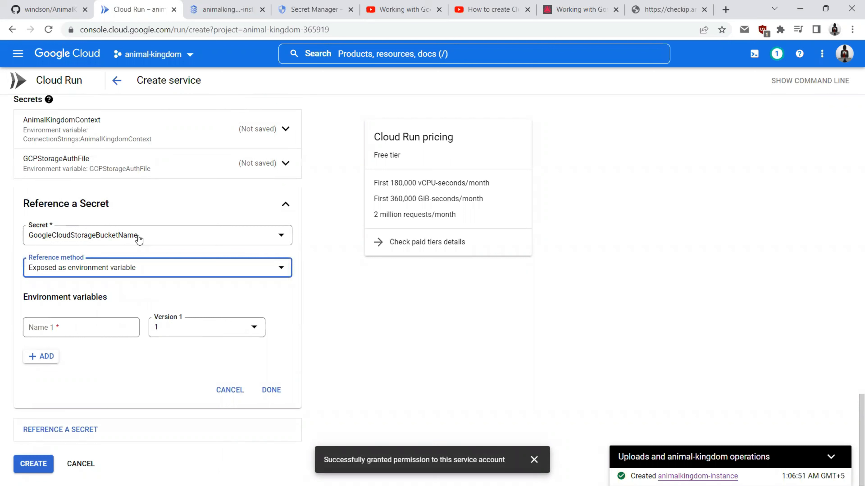
left_click_drag(139, 236, 26, 241)
key("ctrl+c")
left_click(18, 245)
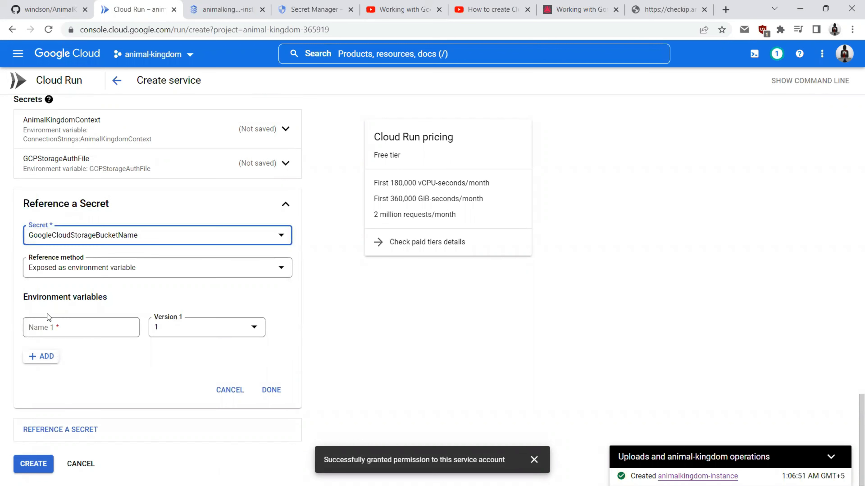
left_click(59, 329)
key("ctrl+v")
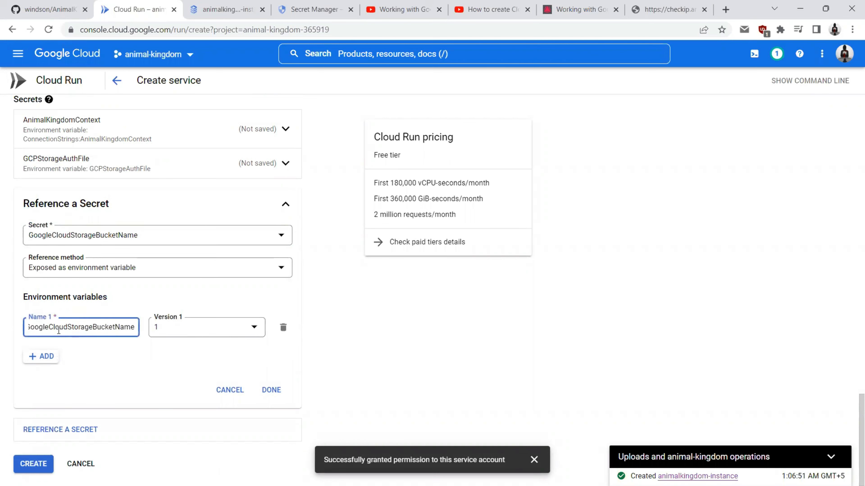
Step: Set the bucket-name secret to its latest version and finish the reference
left_click(167, 335)
left_click(178, 352)
left_click(271, 390)
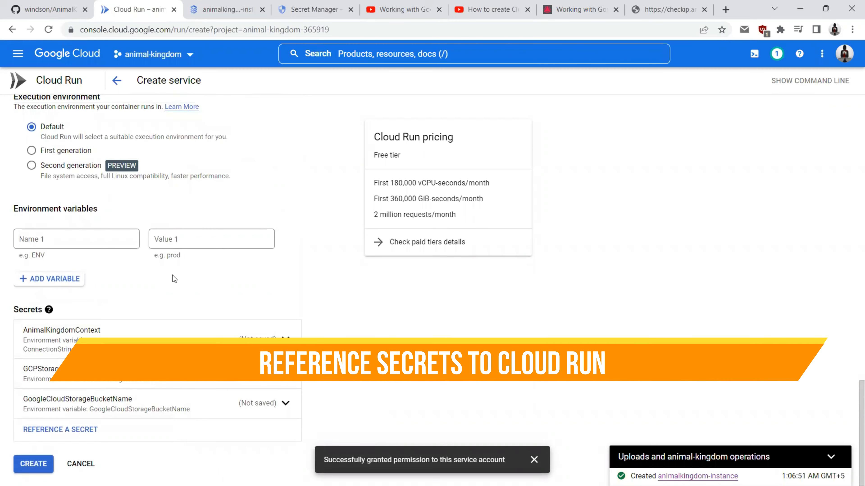
scroll(172, 275, "up", 8)
scroll(173, 275, "up", 3)
scroll(108, 243, "down", 15)
Step: Create the animalkingdom service, review its build-trigger failure, and start editing a new revision
left_click(33, 464)
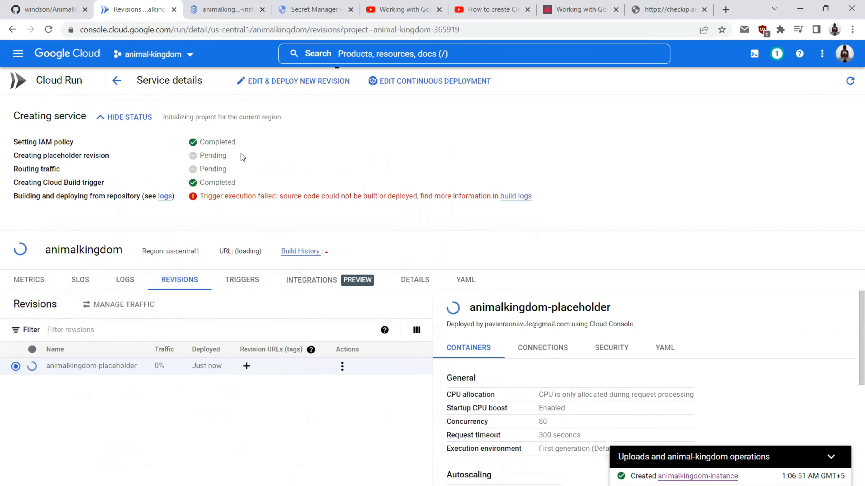
left_click_drag(200, 196, 411, 200)
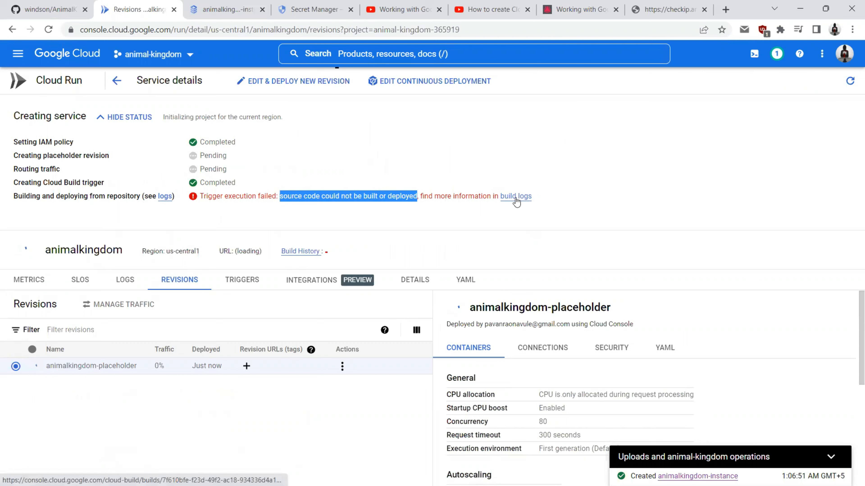
left_click(268, 87)
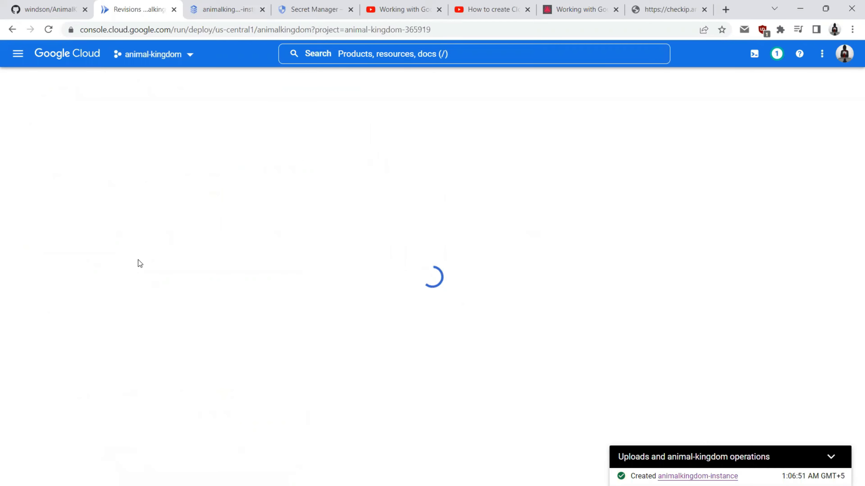
Step: Add ASPNETCORE_ENVIRONMENT = Production, turn off immediate traffic serving, and deploy the new revision
scroll(137, 262, "down", 7)
scroll(136, 263, "down", 3)
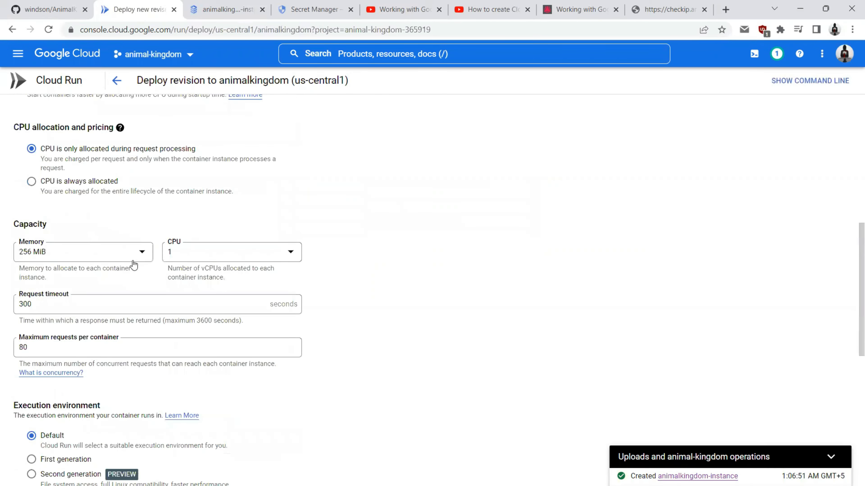
scroll(114, 258, "down", 6)
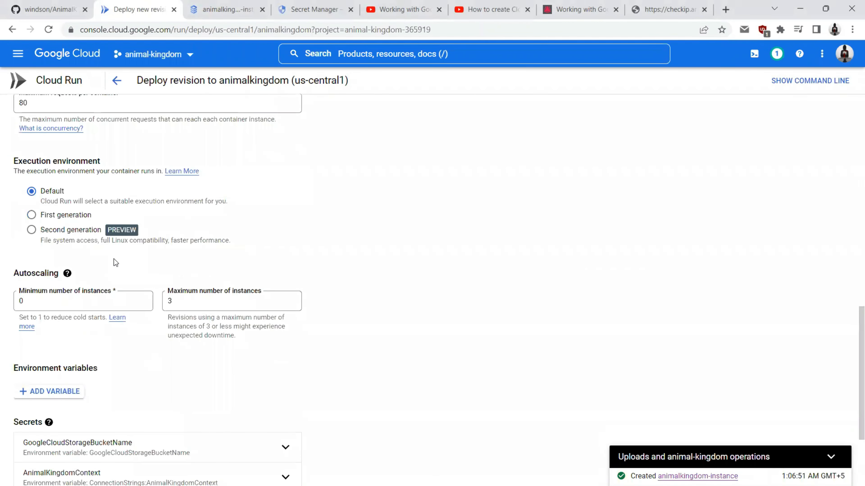
scroll(112, 261, "down", 4)
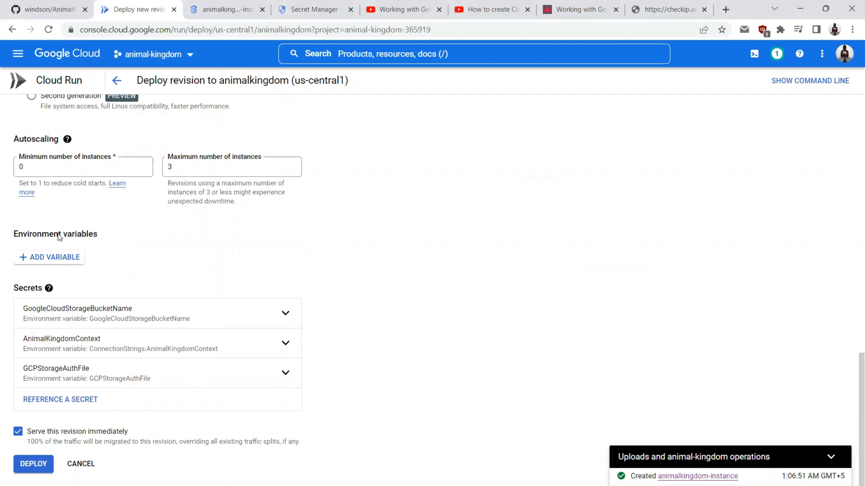
left_click(35, 262)
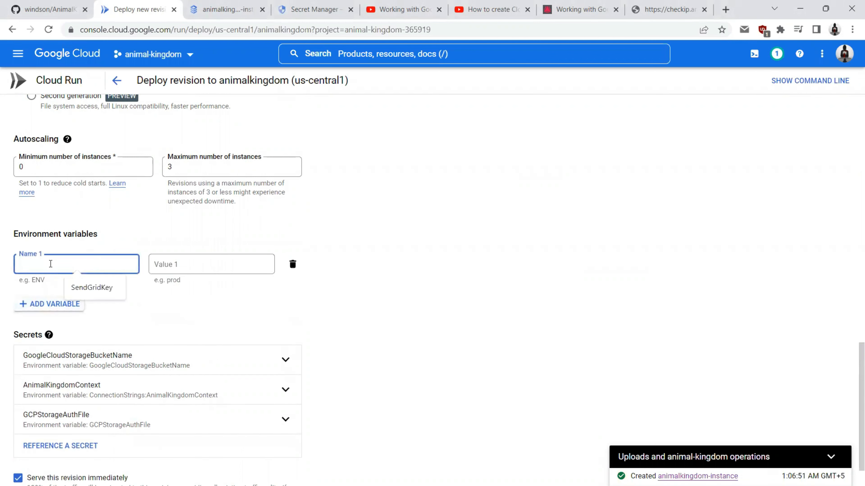
type("ASPNETCORE_ENVIRONMENT")
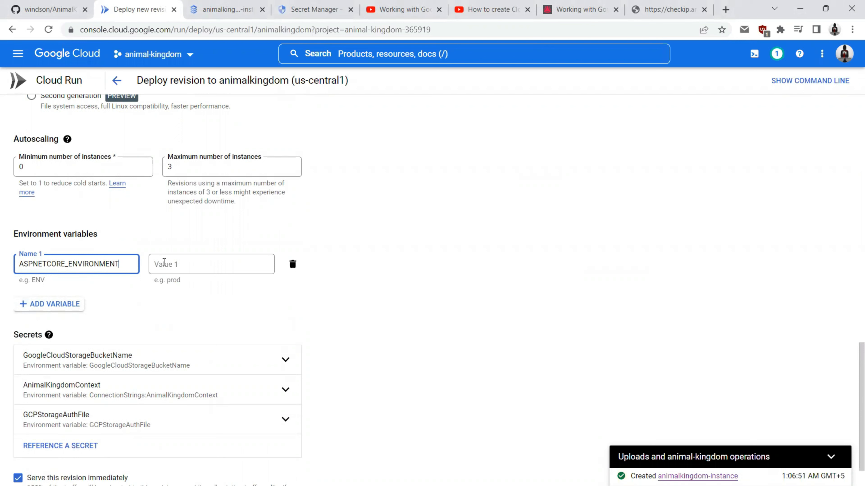
left_click(178, 261)
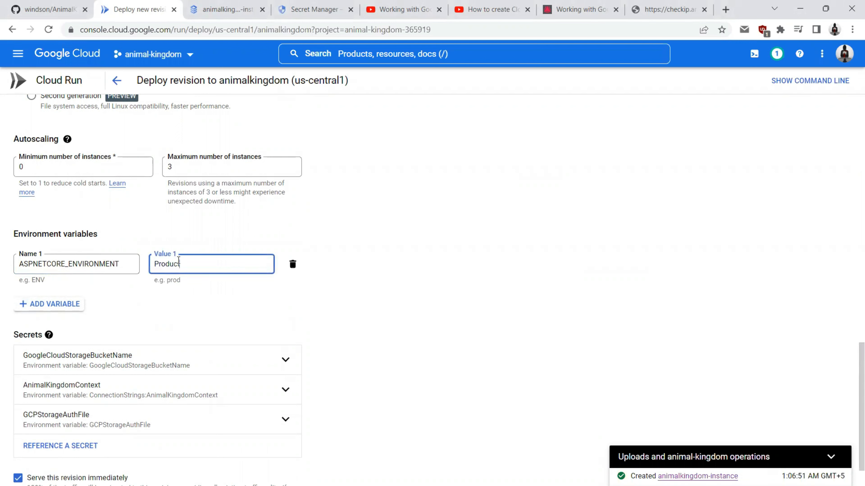
scroll(179, 260, "down", 2)
left_click(18, 431)
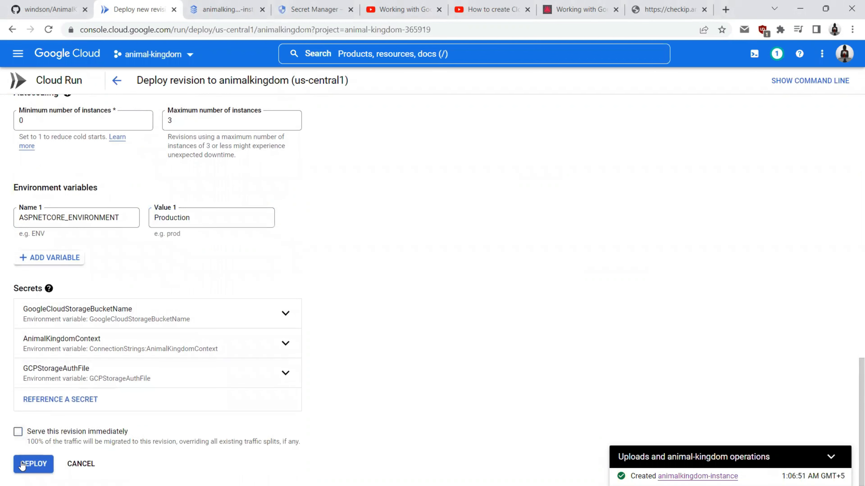
left_click(22, 467)
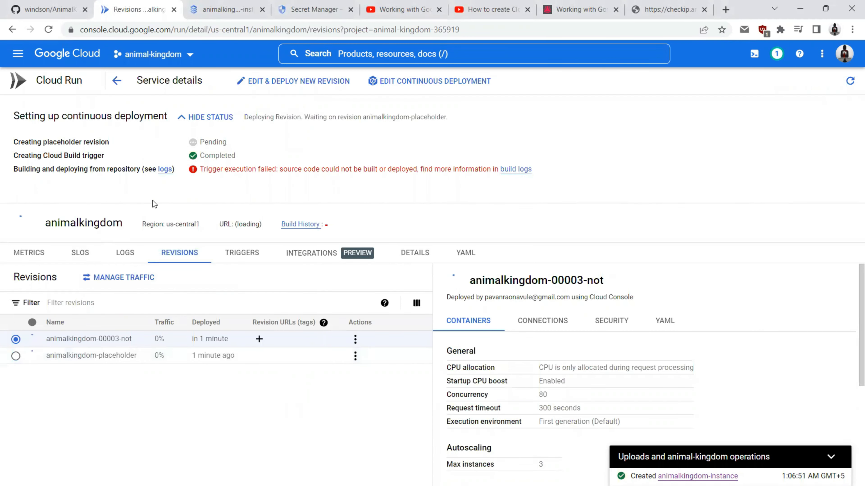
Step: Open Cloud Build in a new browser tab from the products menu
left_click(18, 53)
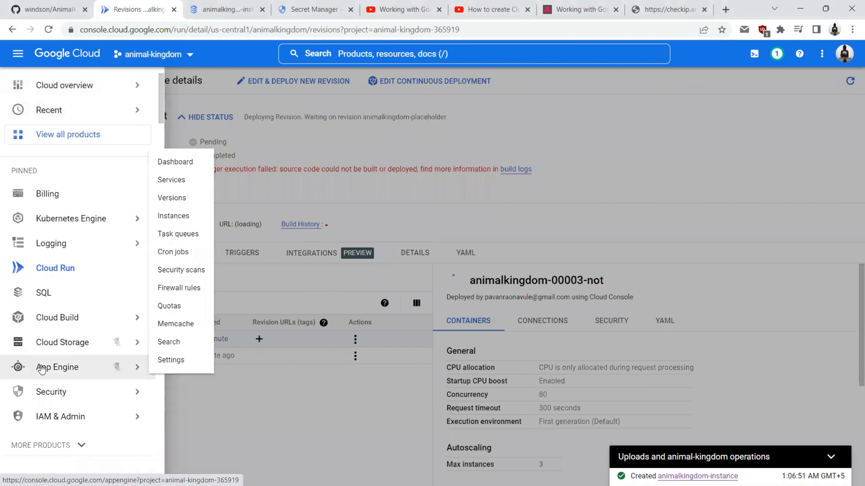
mouse_move(69, 317)
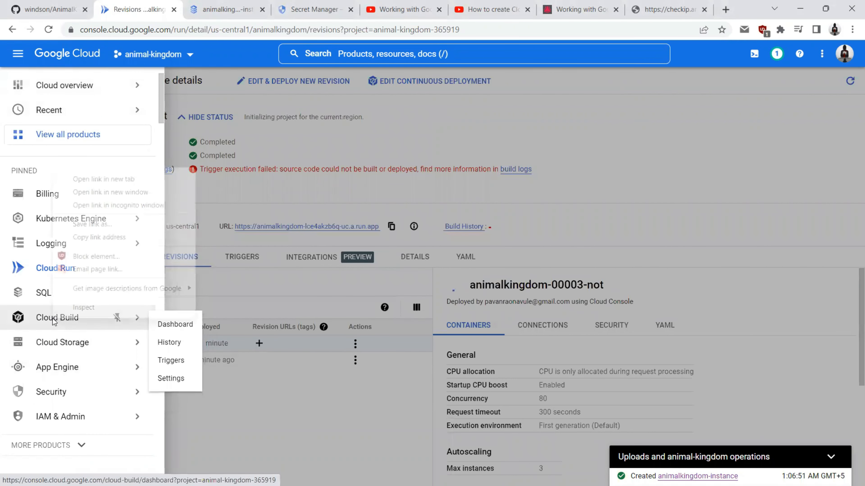
right_click(53, 320)
left_click(98, 179)
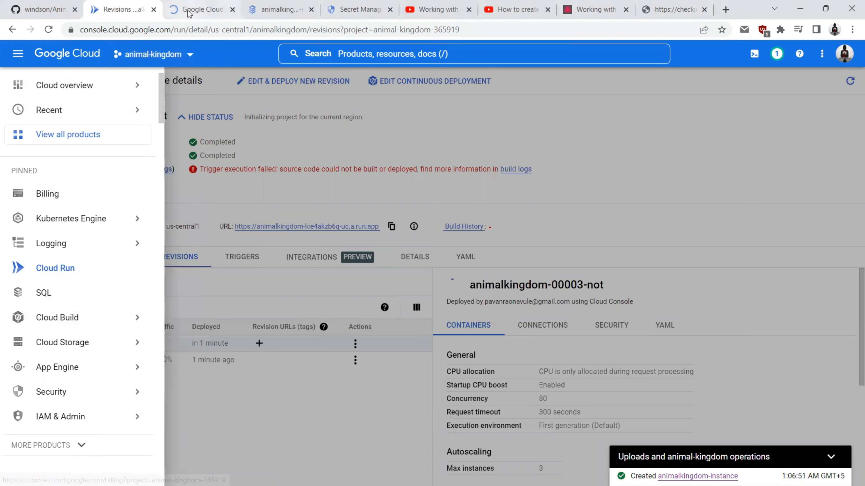
key("ctrl+Tab")
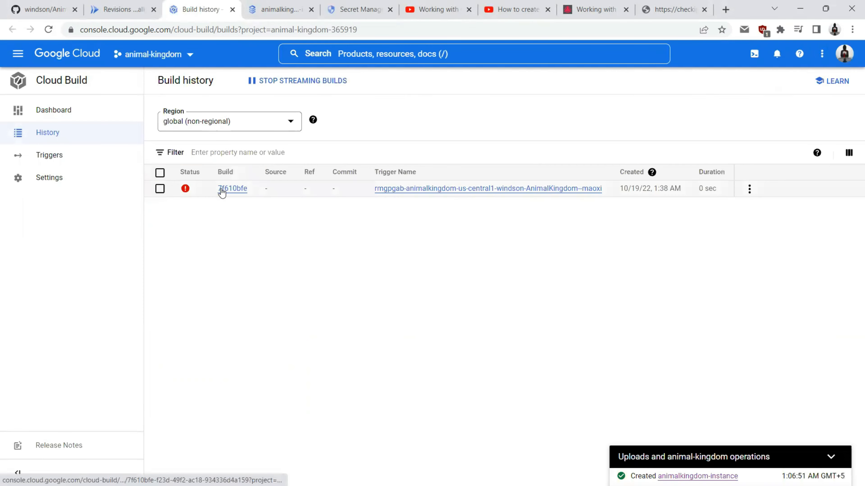
Step: Review the animalkingdom trigger's settings and substitution variables, then view the build history
left_click(48, 166)
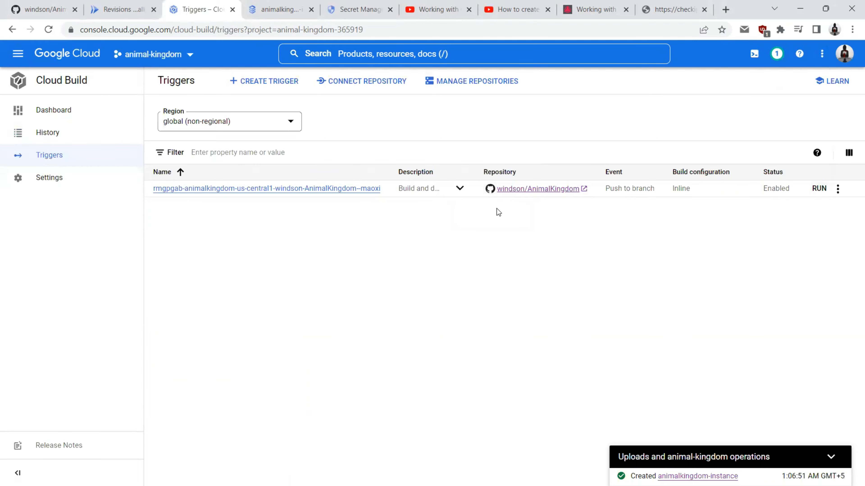
left_click(837, 189)
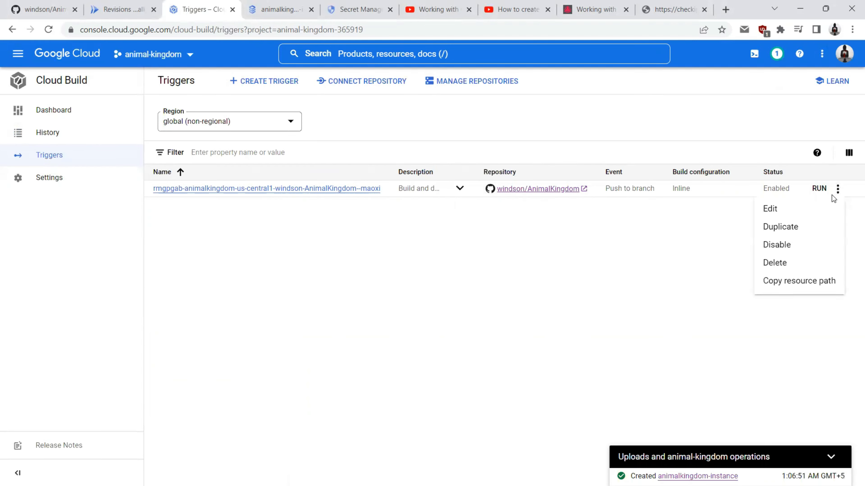
left_click(820, 207)
scroll(252, 176, "down", 5)
scroll(251, 176, "down", 2)
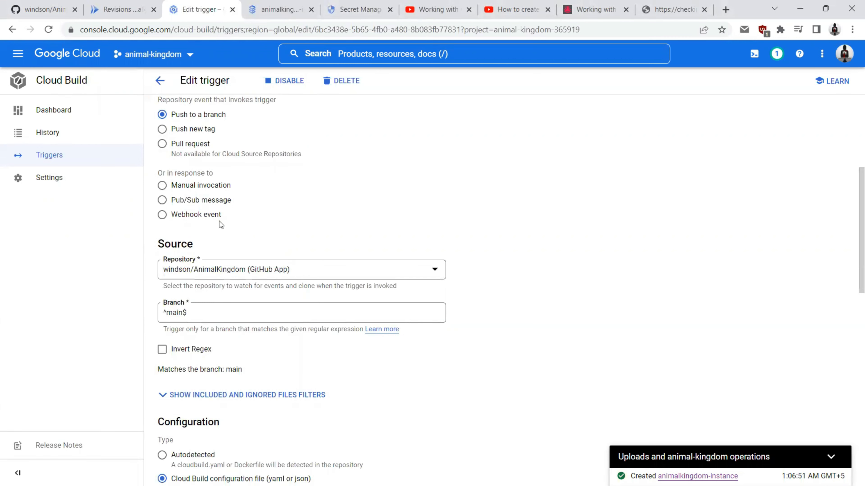
scroll(268, 209, "down", 3)
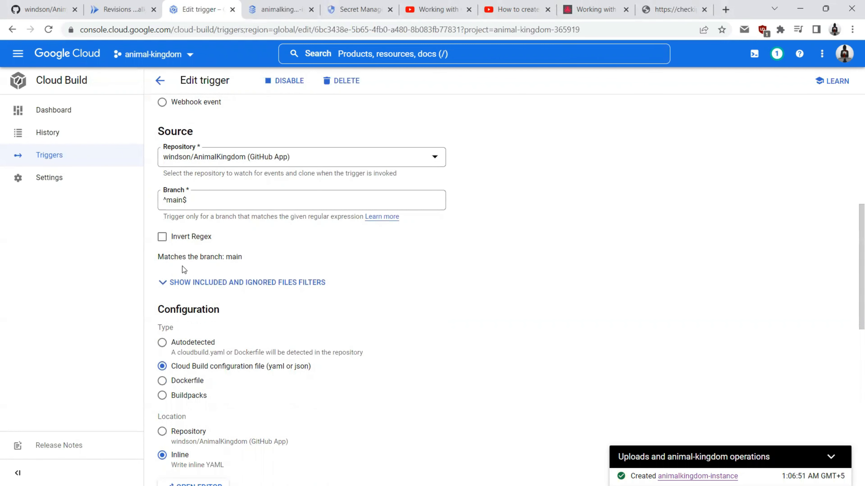
scroll(183, 266, "down", 3)
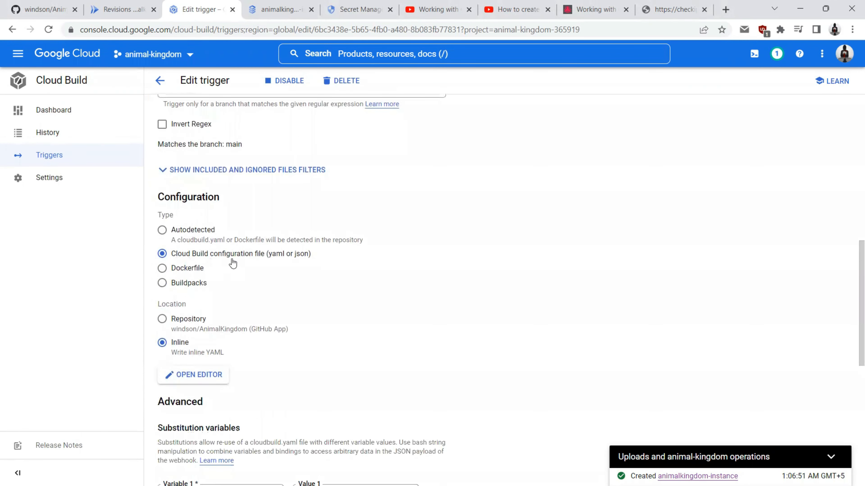
scroll(200, 306, "down", 6)
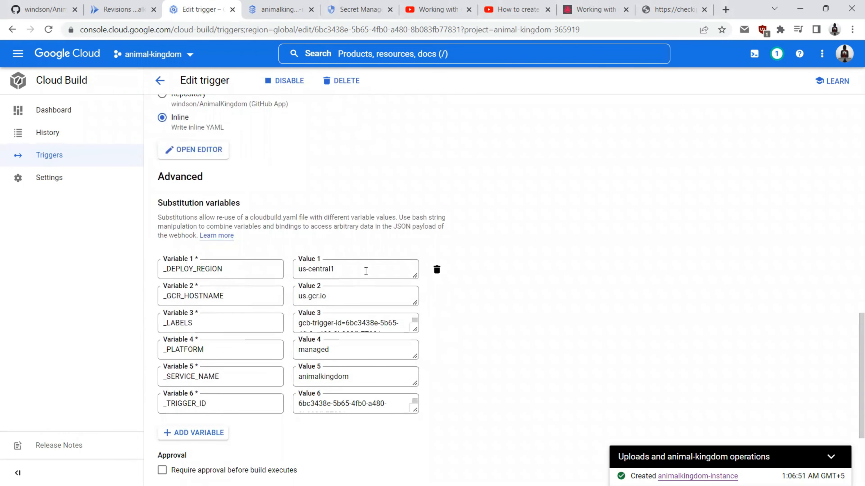
scroll(193, 167, "down", 3)
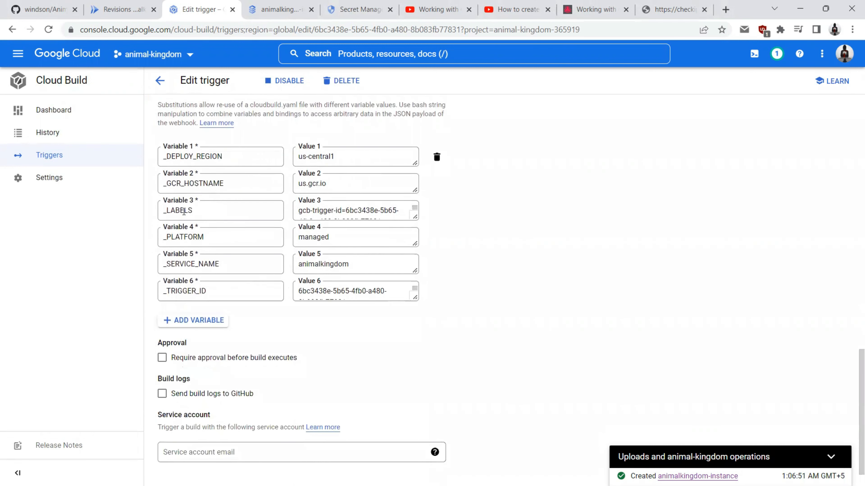
scroll(194, 295, "down", 1)
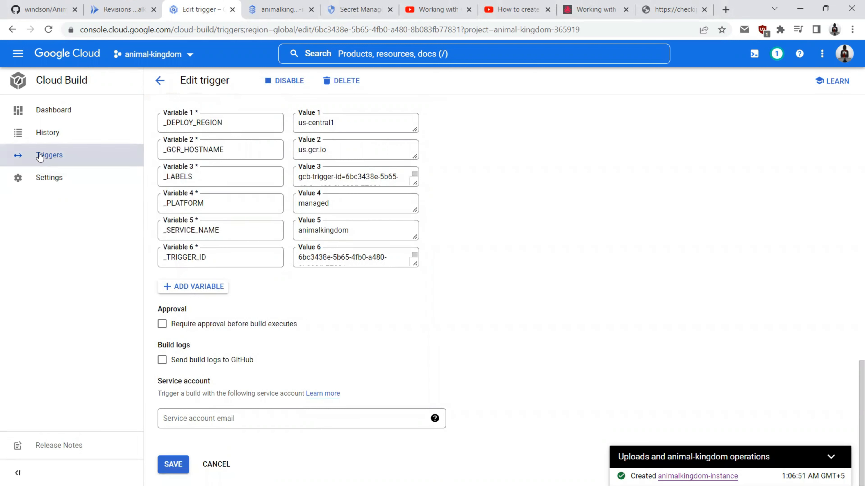
left_click(45, 137)
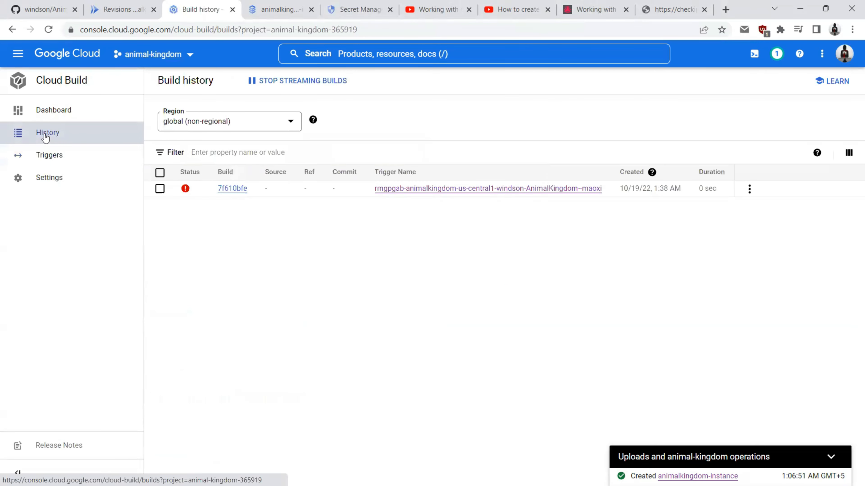
Step: Open failed build 7f610bfe and read its invalid image name error
left_click(234, 190)
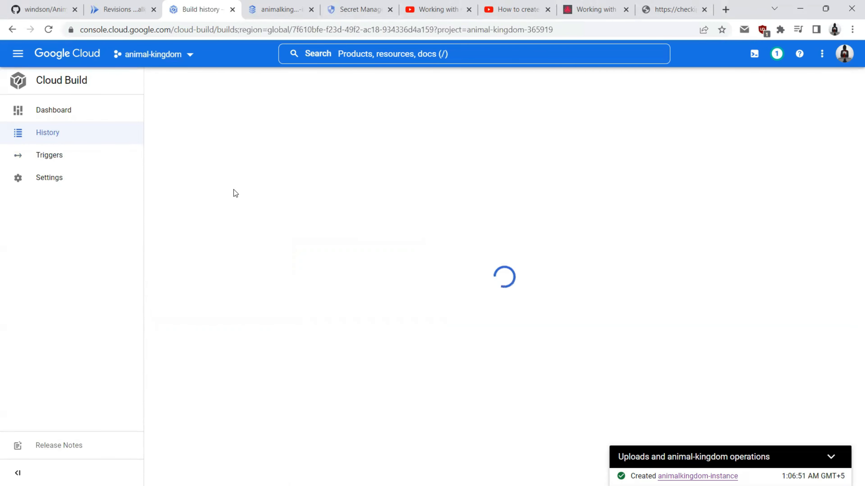
left_click_drag(196, 166, 328, 163)
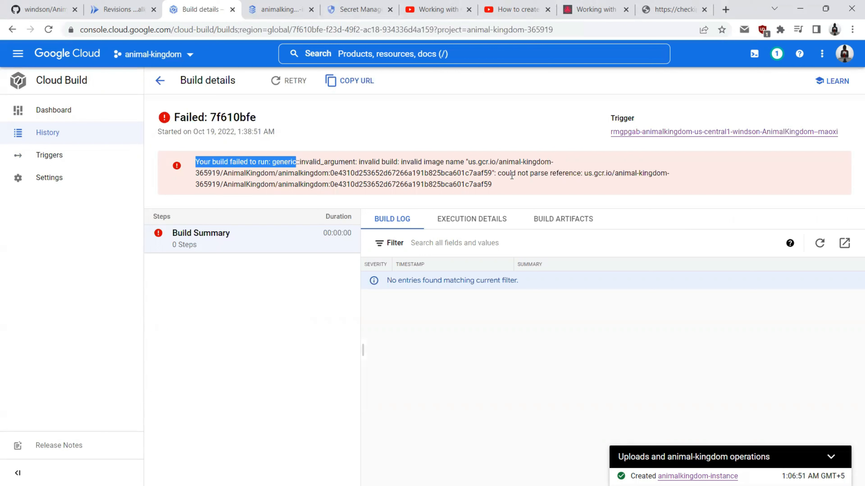
left_click_drag(196, 174, 491, 174)
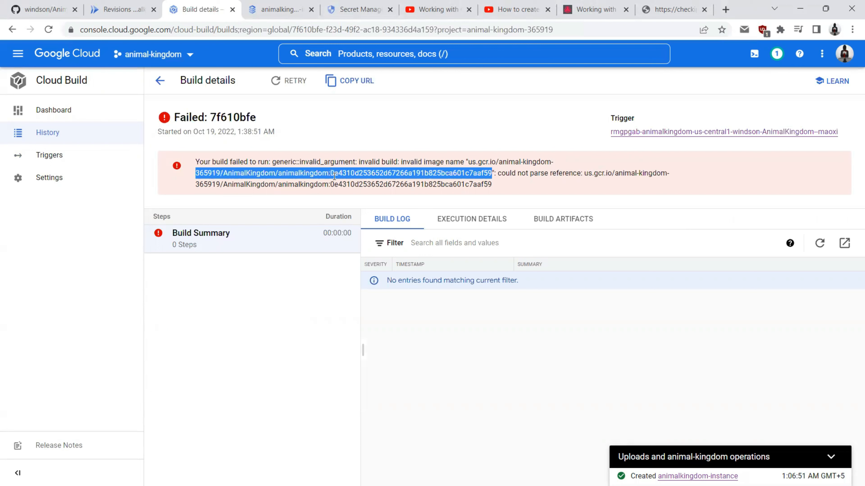
left_click(365, 186)
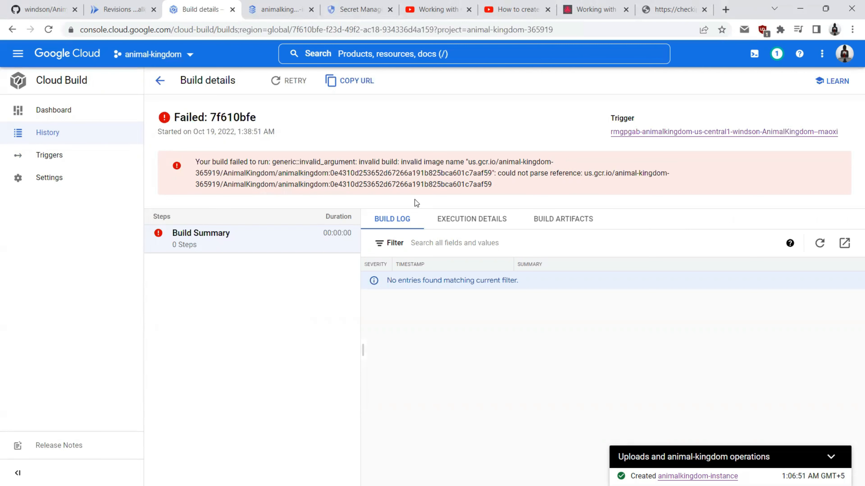
Step: Rerun the trigger and confirm it fails with the same invalid image path error
left_click(38, 156)
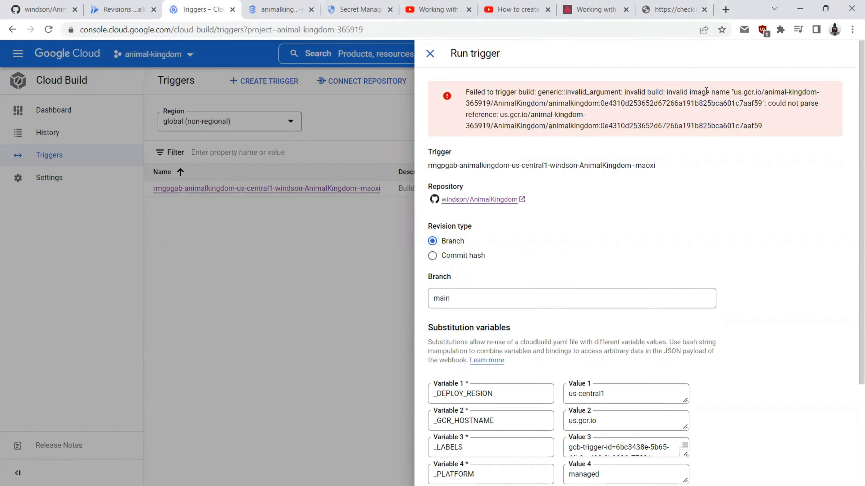
left_click_drag(765, 92, 804, 93)
left_click_drag(466, 104, 761, 103)
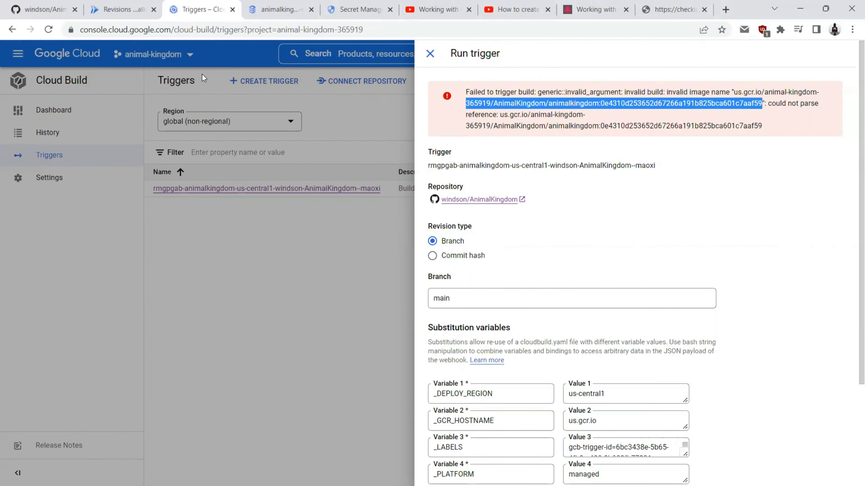
left_click(119, 10)
mouse_move(136, 85)
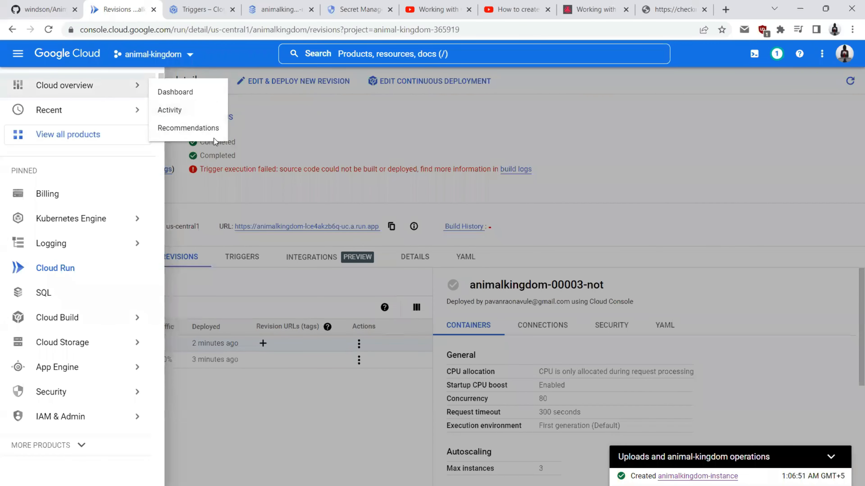
left_click(304, 126)
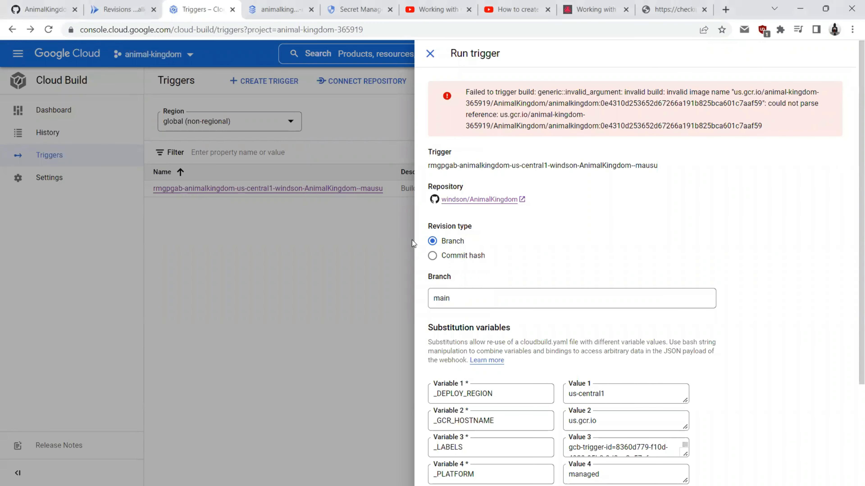
left_click(307, 305)
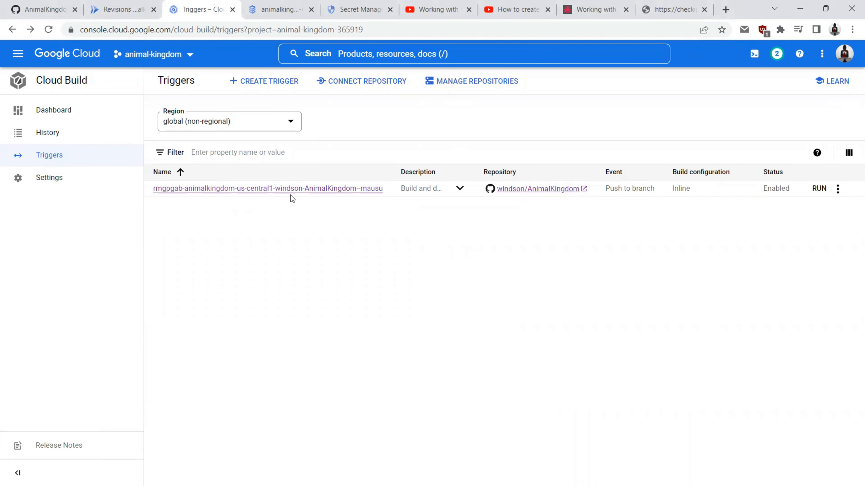
Step: Check the AnimalKingdom repository on GitHub, then bring up cloudbuild.yml in Visual Studio
left_click(46, 10)
left_click(181, 160)
scroll(146, 265, "down", 5)
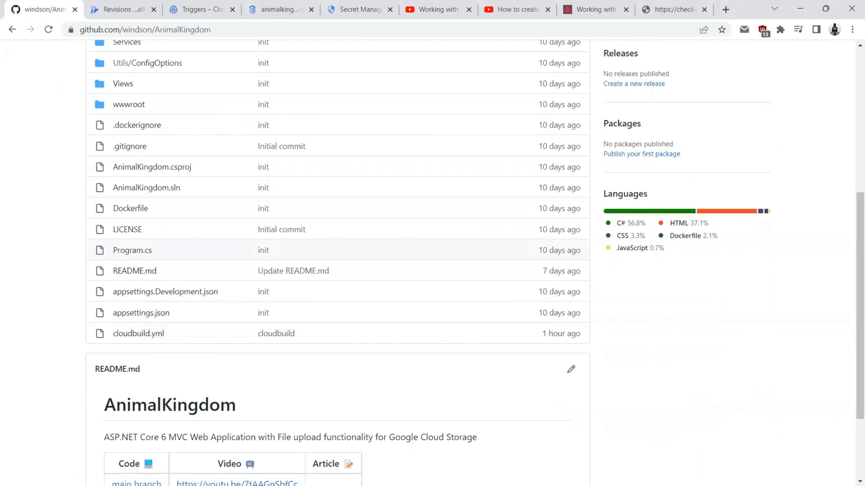
key("alt+Tab")
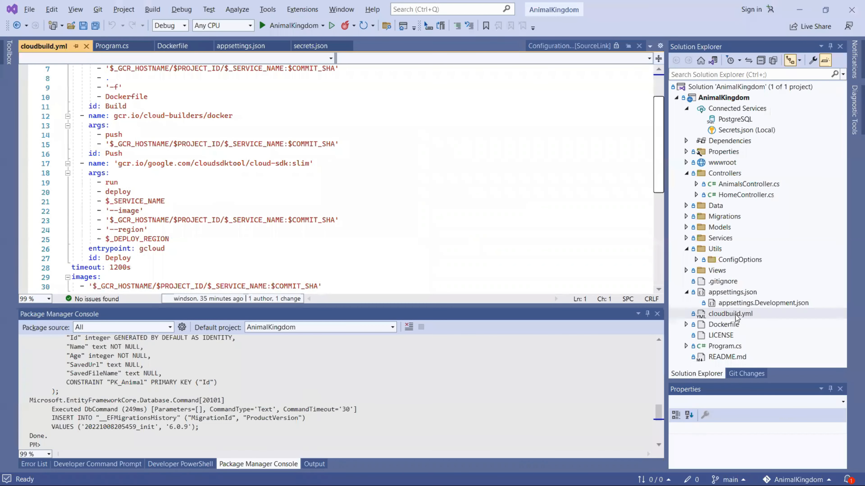
Step: Rename cloudbuild.yml to cloudbuild.yaml, accepting the file extension change
left_click(736, 316)
right_click(736, 316)
left_click(733, 430)
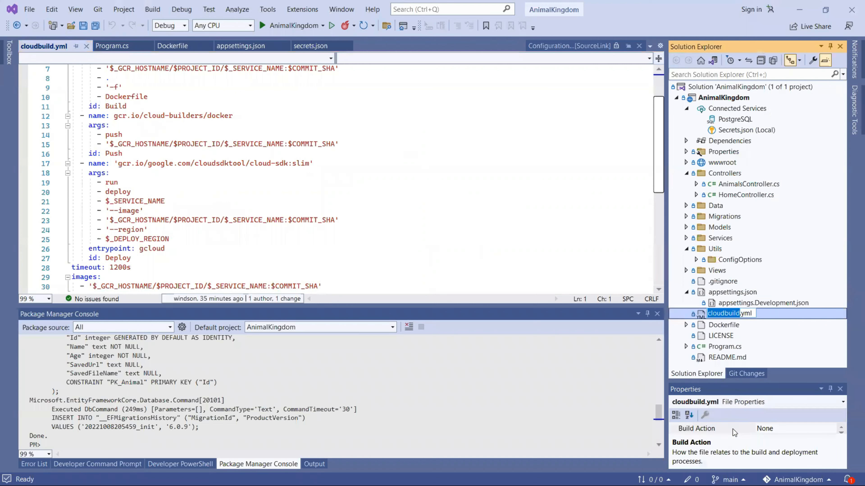
left_click(744, 314)
type("a")
key("Return")
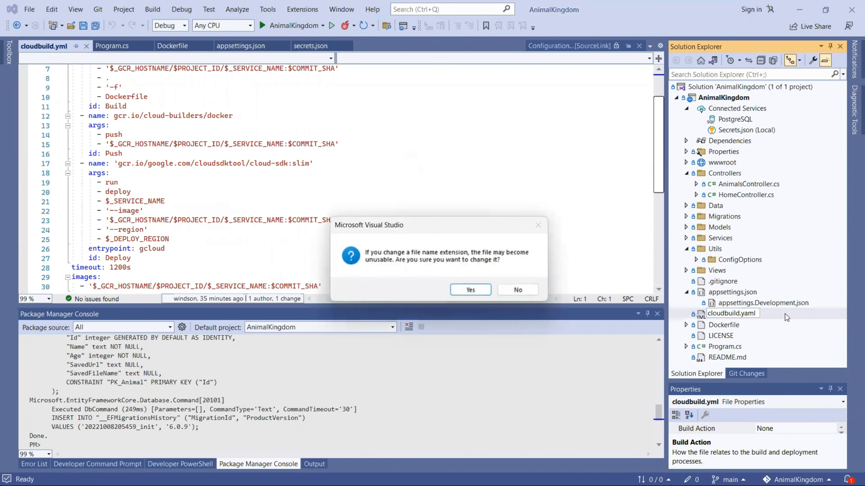
left_click(469, 287)
Step: Stage the renamed cloudbuild.yaml, commit it and push it to main
left_click(736, 374)
left_click(820, 192)
left_click(755, 123)
type("yml to yaml")
left_click(730, 150)
left_click(723, 174)
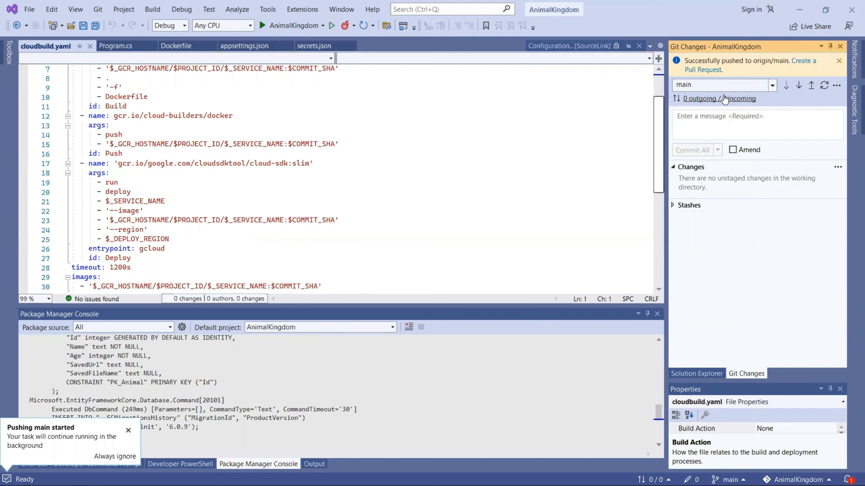
left_click(811, 86)
Step: Reload the GitHub repository page to confirm cloudbuild.yaml was pushed
left_click(800, 10)
scroll(143, 320, "up", 5)
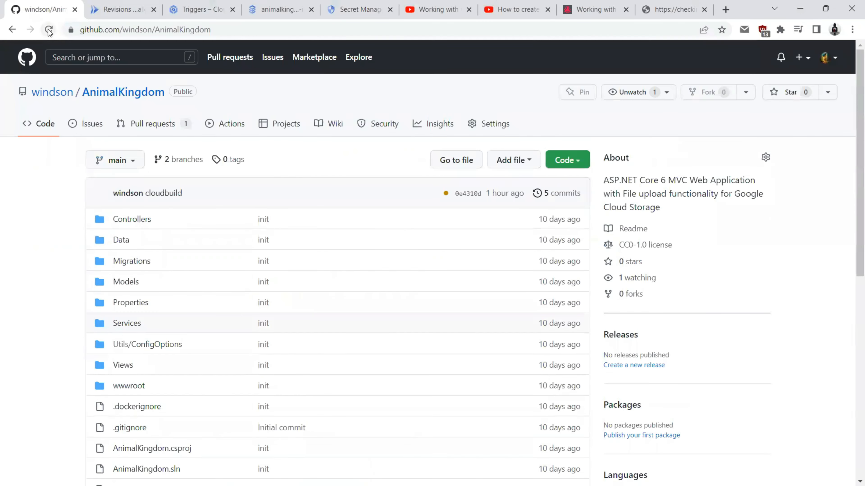
left_click(49, 29)
scroll(93, 322, "down", 5)
left_click_drag(172, 335, 73, 325)
left_click(73, 326)
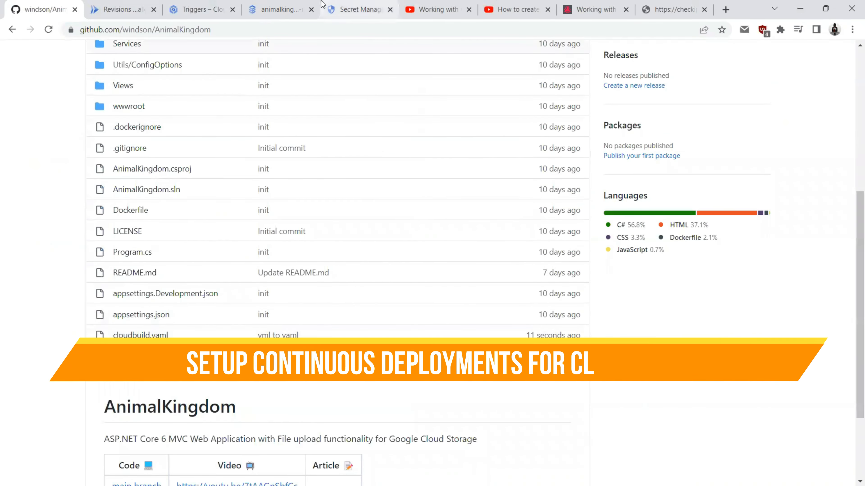
left_click(214, 5)
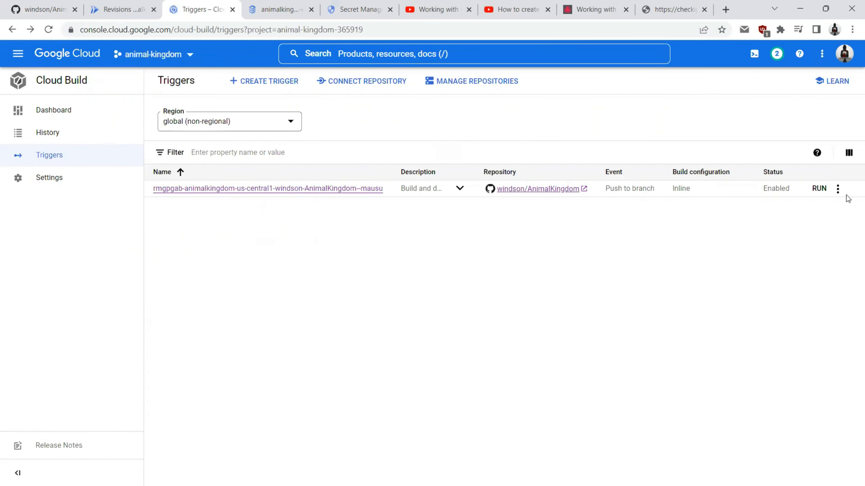
Step: Delete the existing Cloud Build trigger
left_click(837, 188)
left_click(774, 276)
left_click(662, 300)
Step: Set up continuous deployment for animalkingdom from the AnimalKingdom repository, built from its Dockerfile
left_click(125, 9)
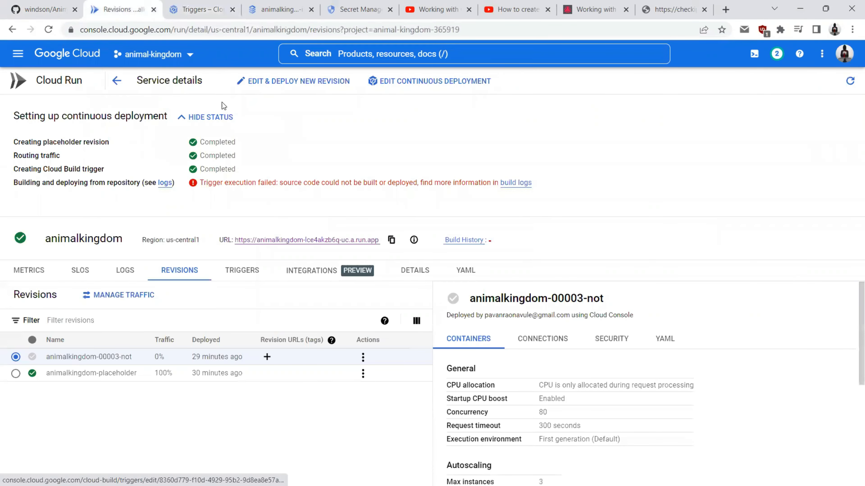
left_click(117, 81)
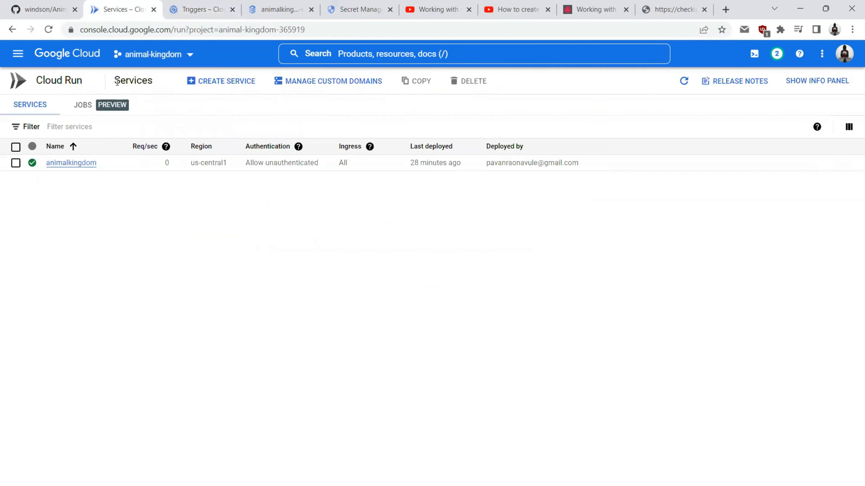
left_click(62, 164)
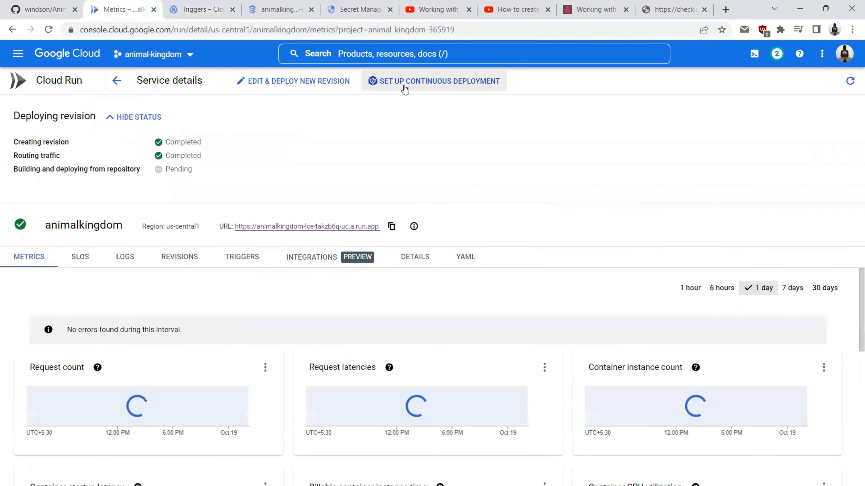
left_click(400, 82)
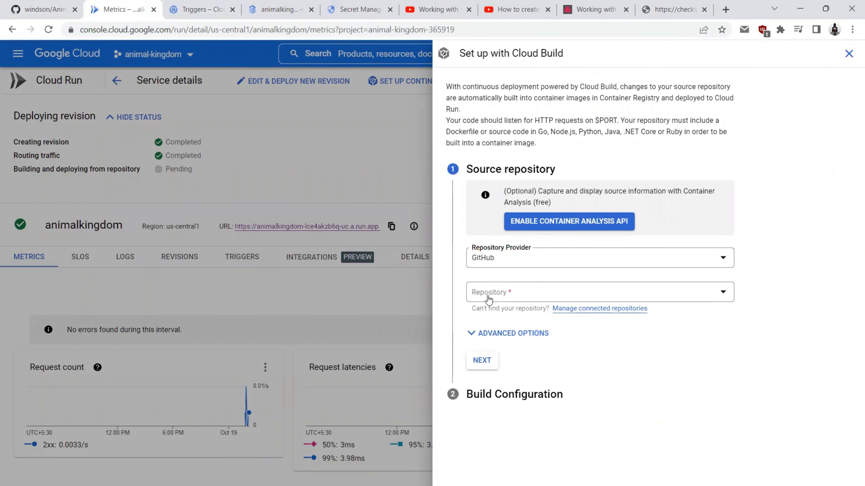
left_click(487, 294)
left_click(489, 330)
left_click(480, 367)
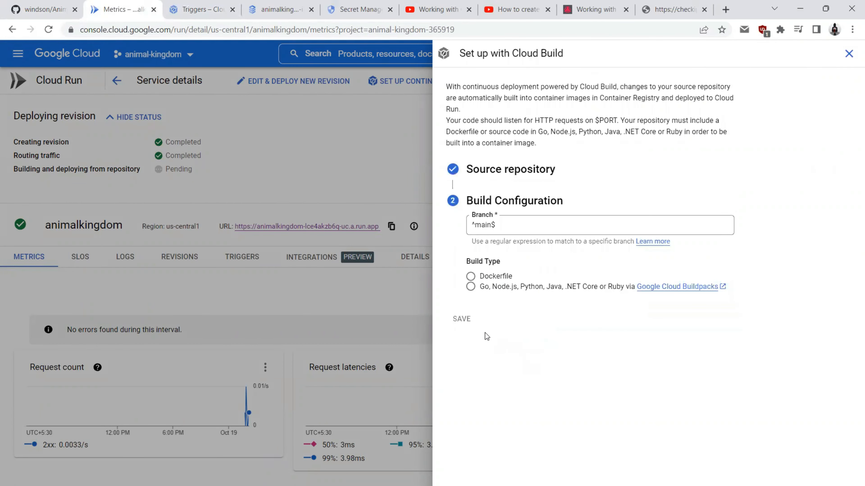
left_click(470, 277)
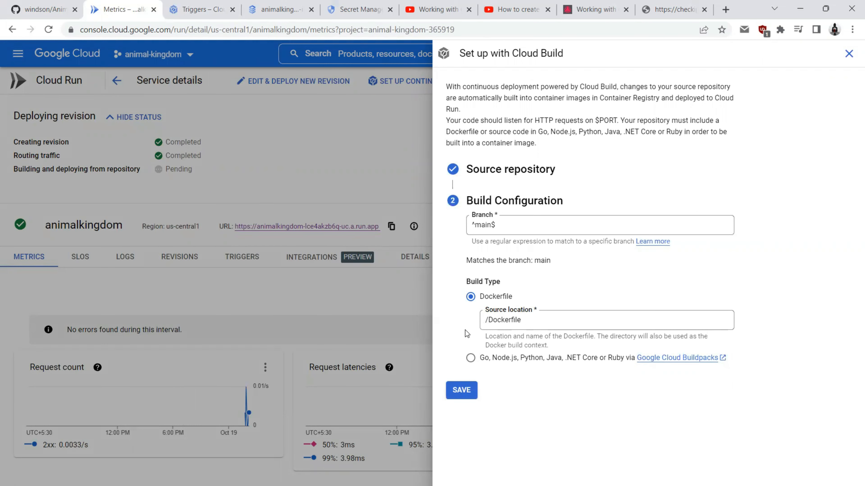
Step: Check the new push-to-branch AnimalKingdom trigger in the Cloud Build triggers list
left_click(202, 9)
left_click(49, 179)
left_click(50, 156)
left_click(837, 188)
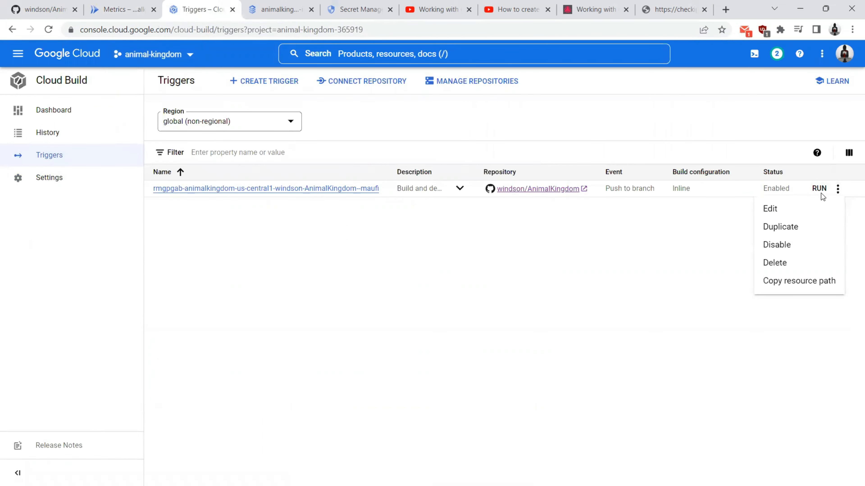
Step: Run the new trigger on the main branch and copy its invalid image name error
left_click(819, 189)
type("main")
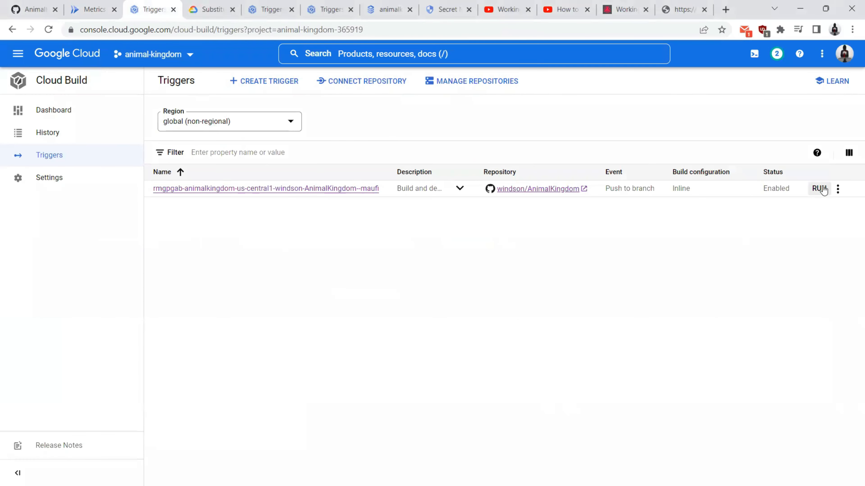
left_click(820, 189)
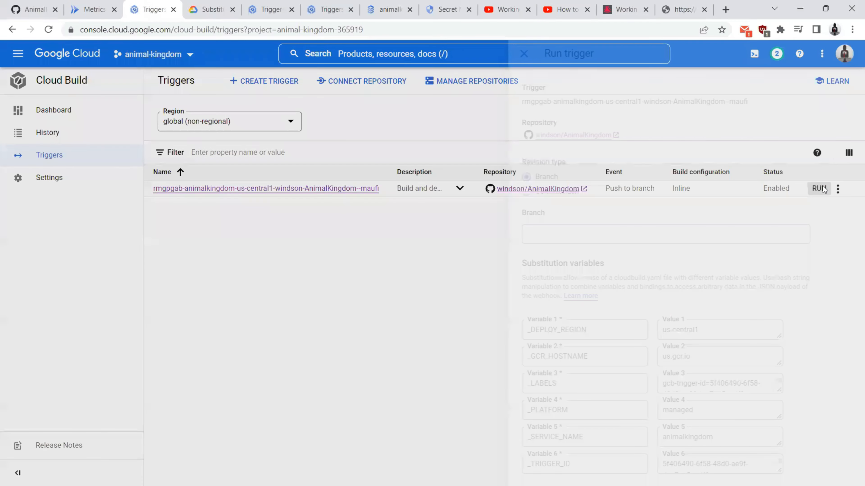
type("main")
scroll(484, 267, "down", 2)
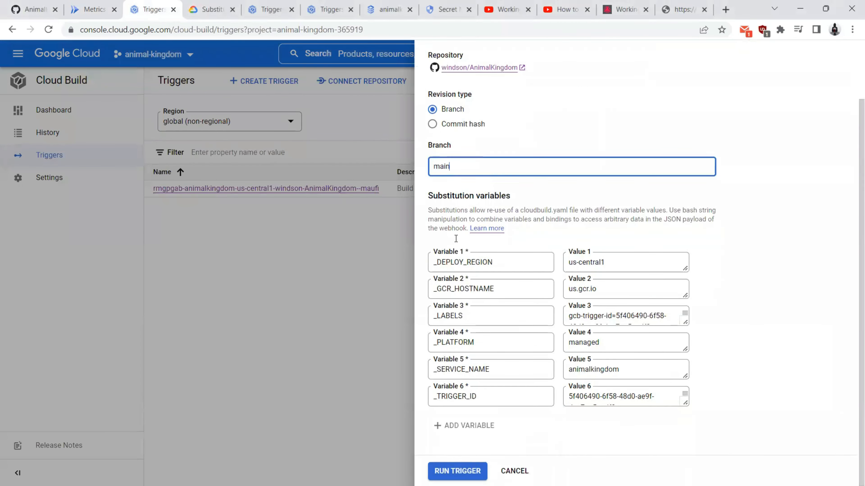
left_click(457, 471)
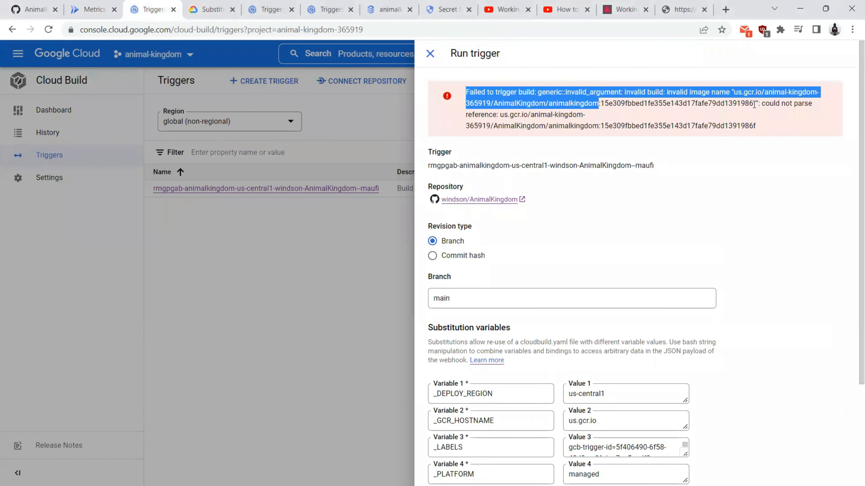
left_click(706, 101)
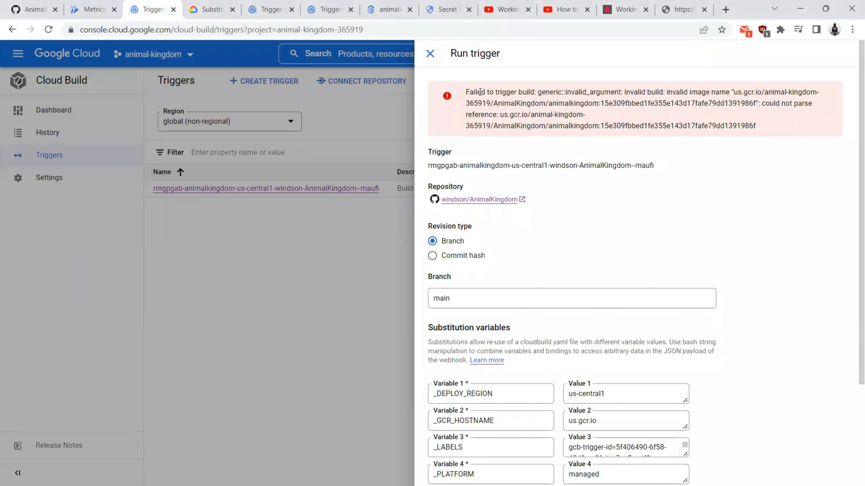
left_click_drag(479, 92, 807, 102)
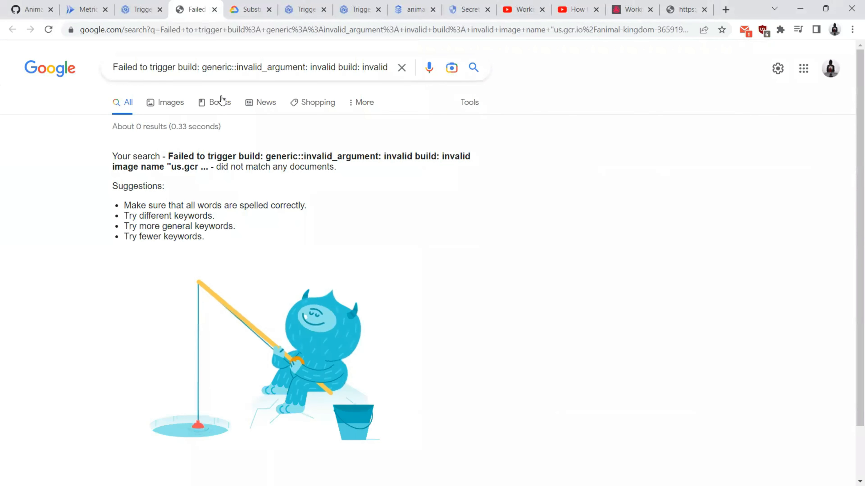
Step: Read the search results, finding that uppercase letters in the image path cause the error
left_click_drag(388, 67, 358, 87)
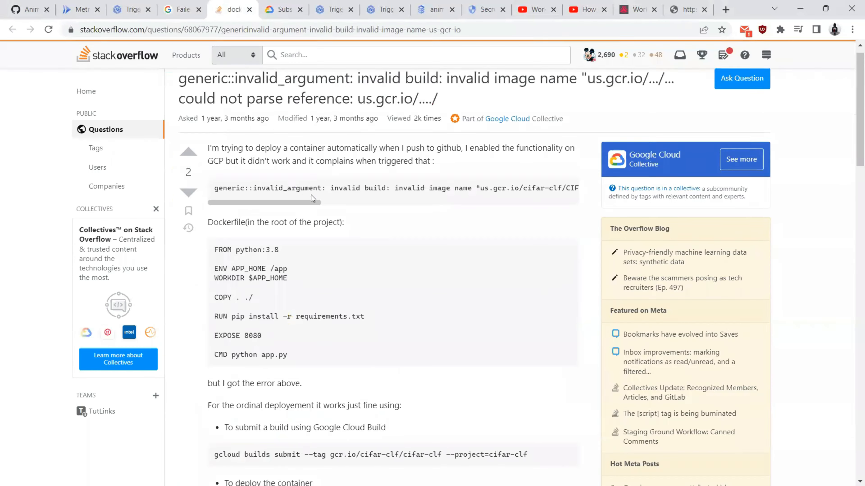
scroll(311, 195, "down", 10)
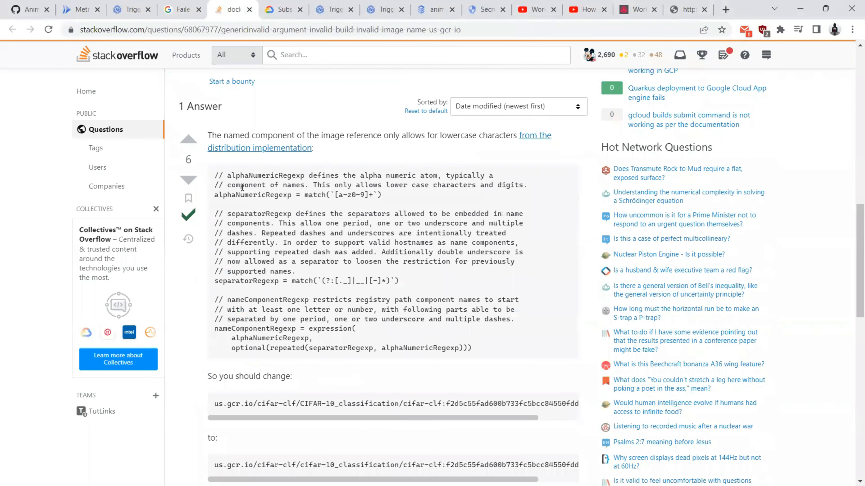
scroll(243, 204, "down", 5)
scroll(259, 220, "right", 3)
left_click_drag(276, 225, 350, 227)
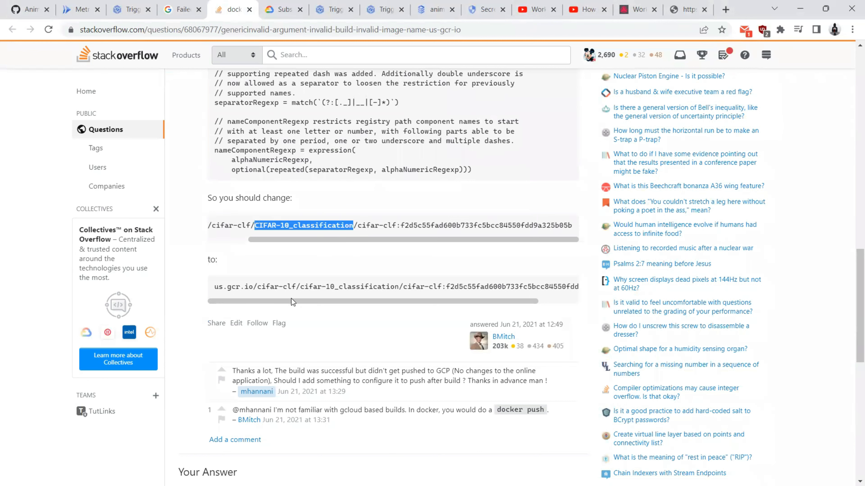
mouse_move(292, 299)
left_mouse_down()
mouse_move(321, 300)
mouse_move(294, 313)
left_mouse_up()
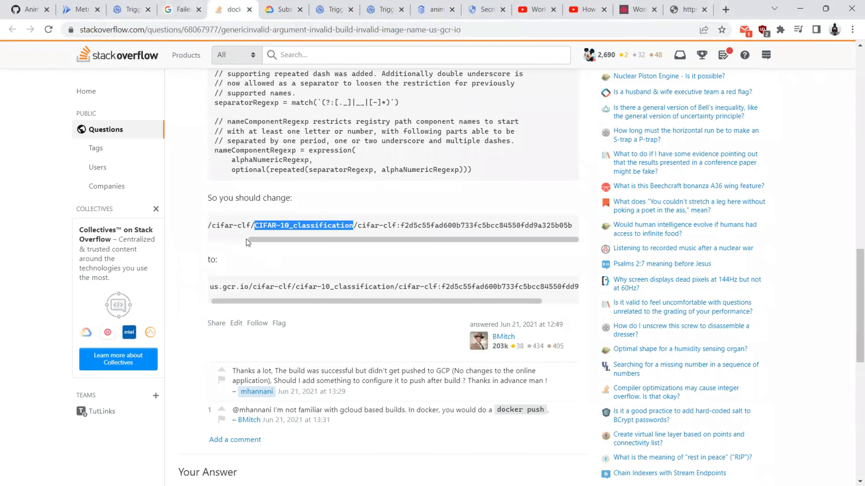
scroll(246, 239, "up", 2)
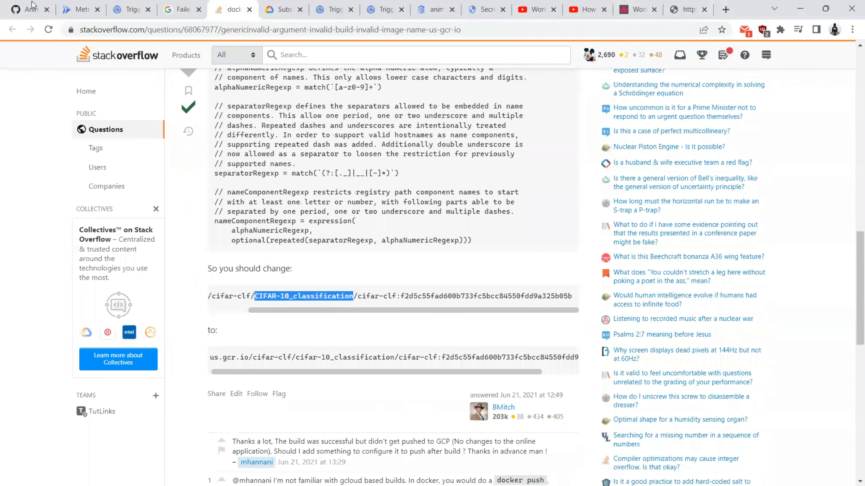
Step: Note the uppercase repository name AnimalKingdom on GitHub, then close the failed run's error panel
left_click(32, 4)
left_click_drag(147, 162, 216, 166)
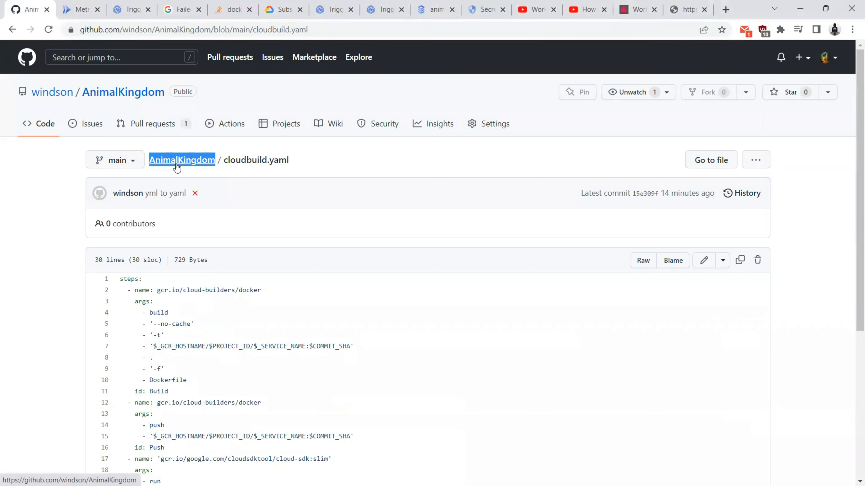
left_click(116, 6)
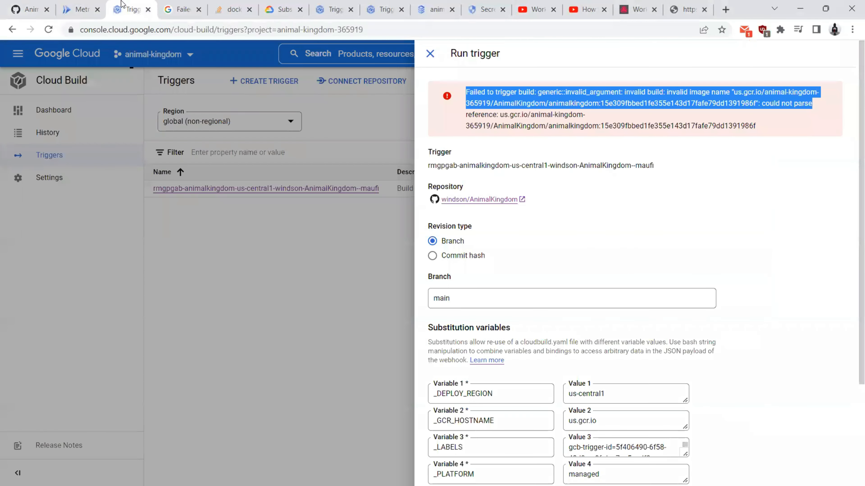
left_click(282, 236)
Step: Edit the trigger and look up the REPO_NAME default substitution in the documentation
left_click(838, 189)
left_click(771, 209)
scroll(191, 196, "down", 20)
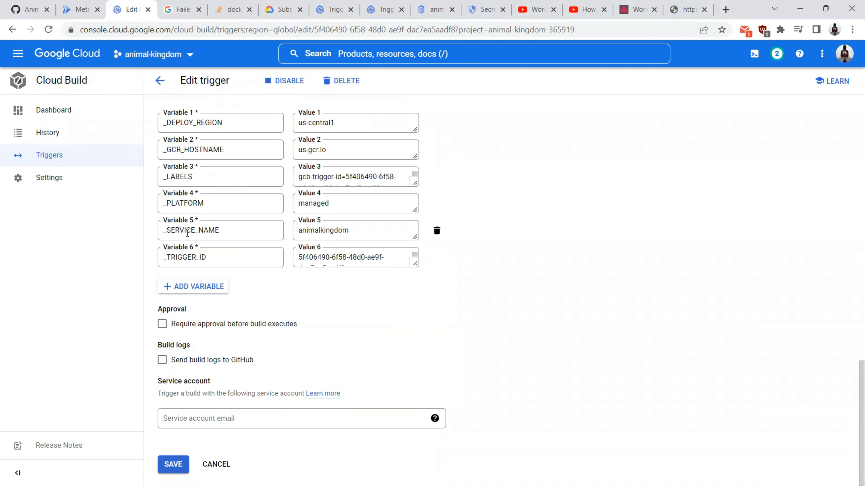
double_click(191, 233)
double_click(323, 232)
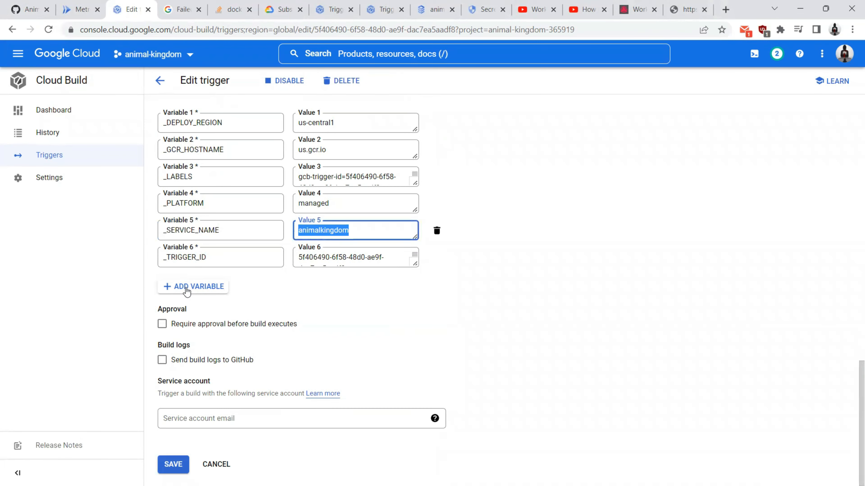
scroll(204, 245, "up", 3)
left_click(217, 201)
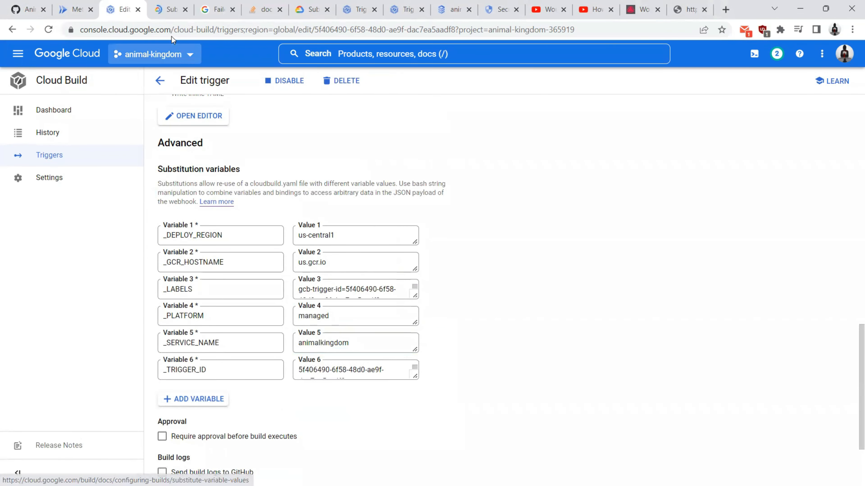
scroll(409, 273, "down", 8)
double_click(222, 294)
key("ctrl+c")
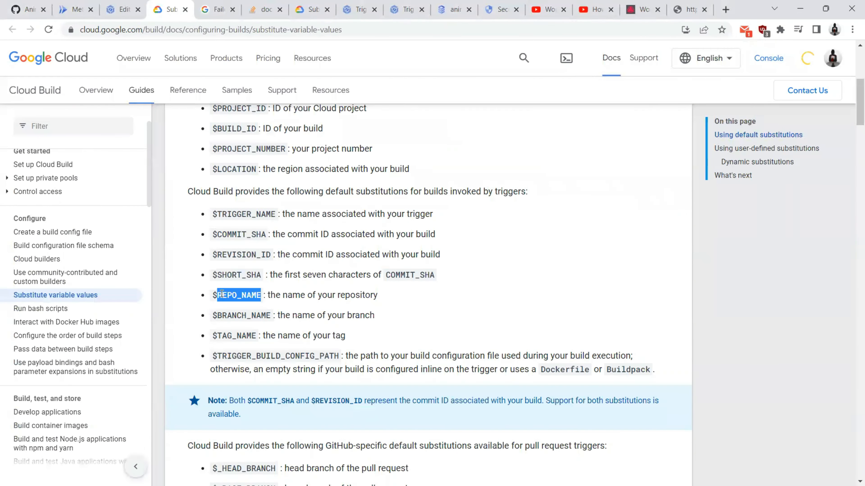
key("ctrl+shift+Tab")
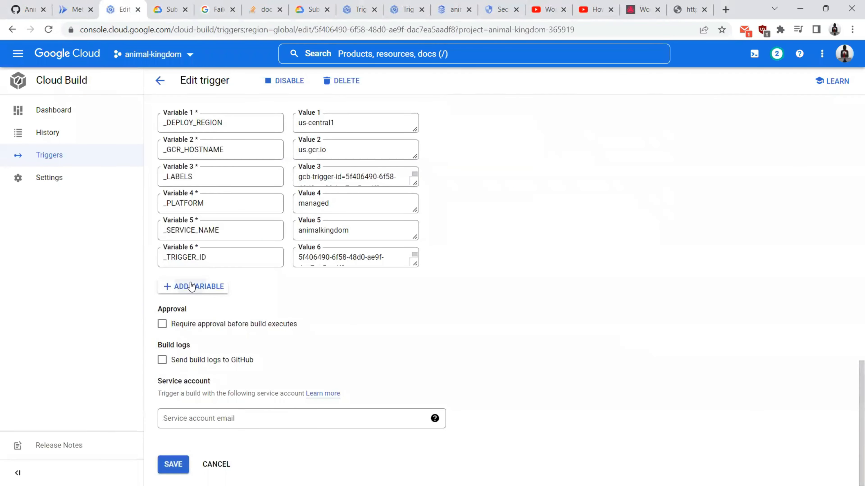
Step: Add substitution variable REPO_NAME = animalkingdom and save the trigger
left_click(204, 286)
key("ctrl+v")
left_click(319, 290)
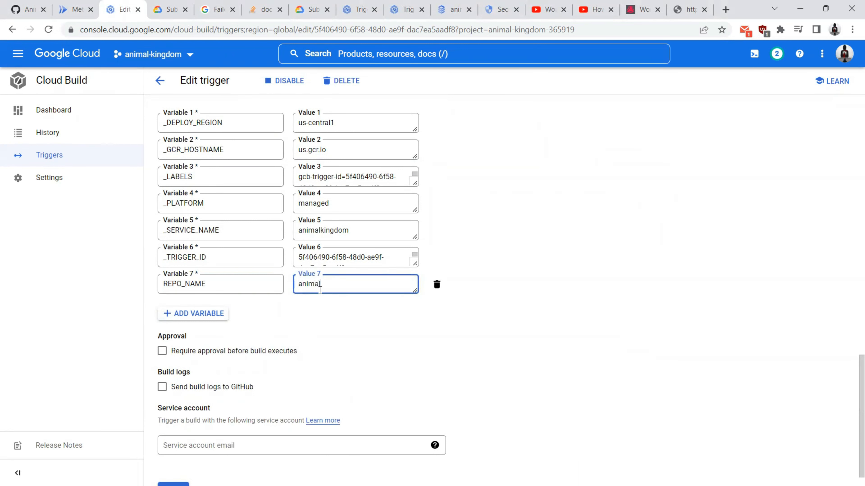
type("animalkingdom")
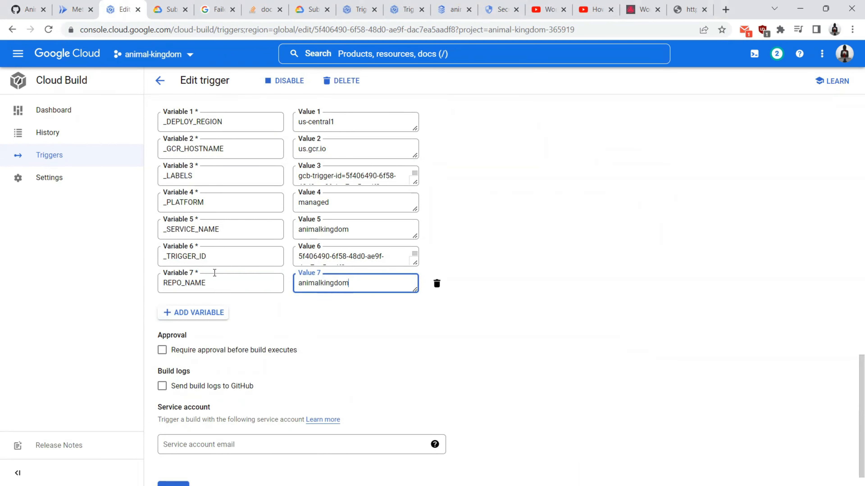
scroll(190, 298, "down", 1)
left_click(173, 465)
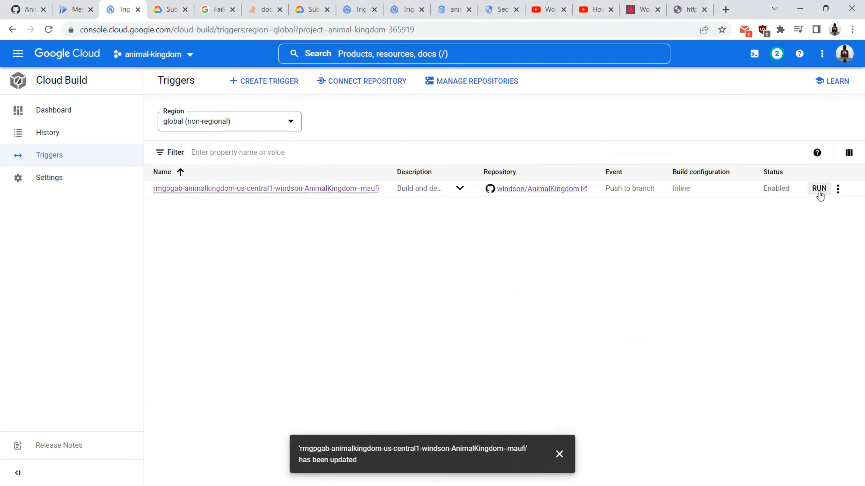
Step: Run the updated trigger on main to start build d862c755, then return to Visual Studio
left_click(819, 188)
type("main")
scroll(458, 204, "down", 3)
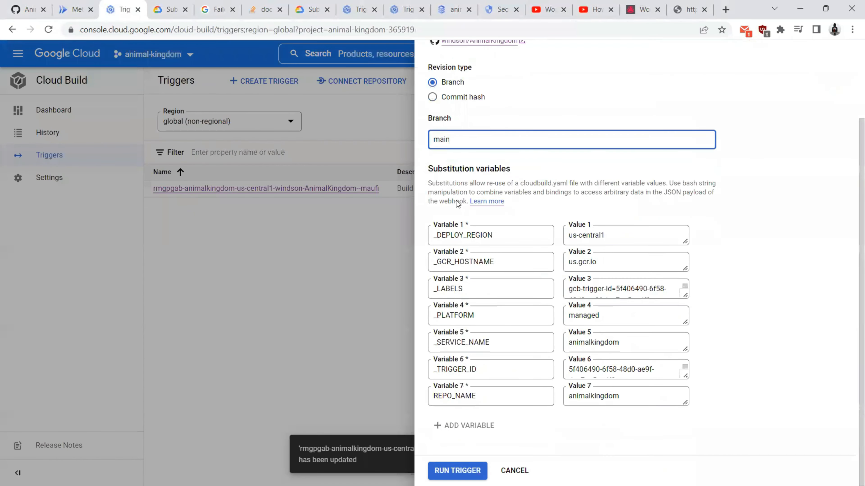
key("Return")
scroll(464, 208, "up", 3)
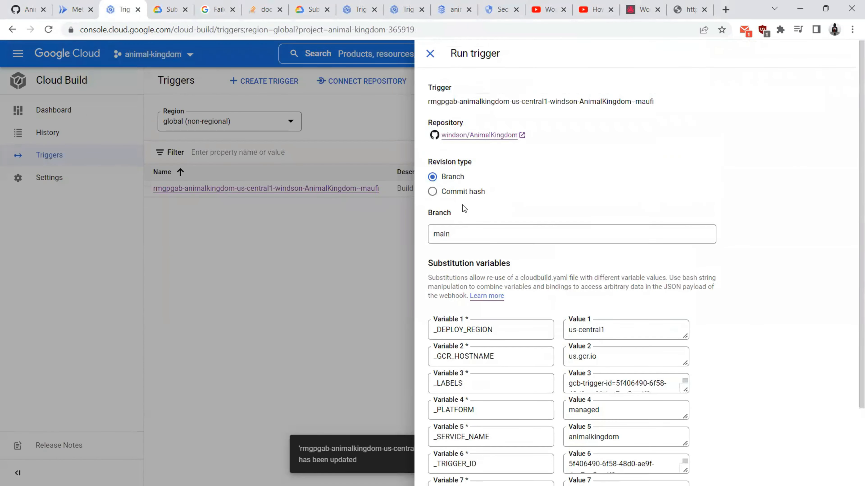
scroll(463, 208, "down", 3)
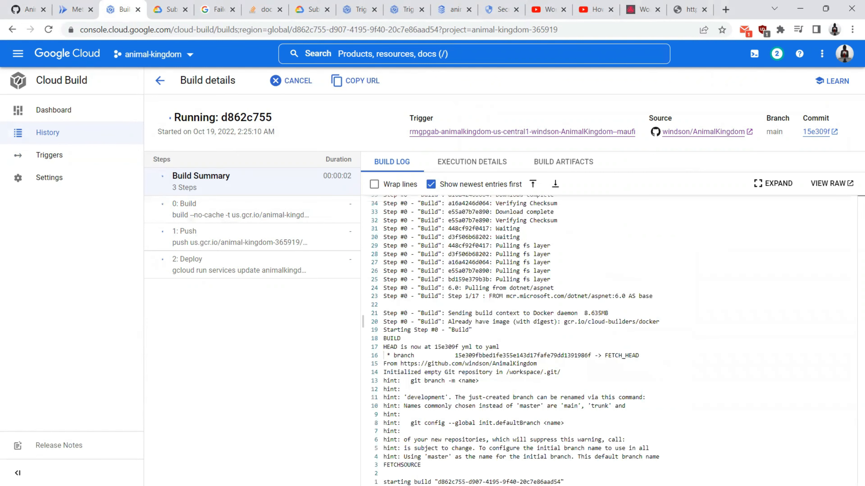
key("alt+Tab")
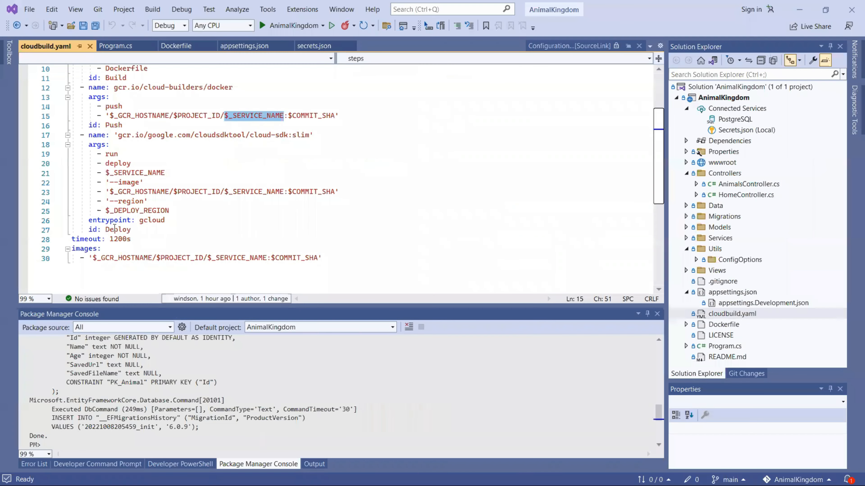
Step: Review the Build, Push and Deploy step ids in cloudbuild.yaml, then check the build log
scroll(115, 134, "up", 3)
double_click(119, 163)
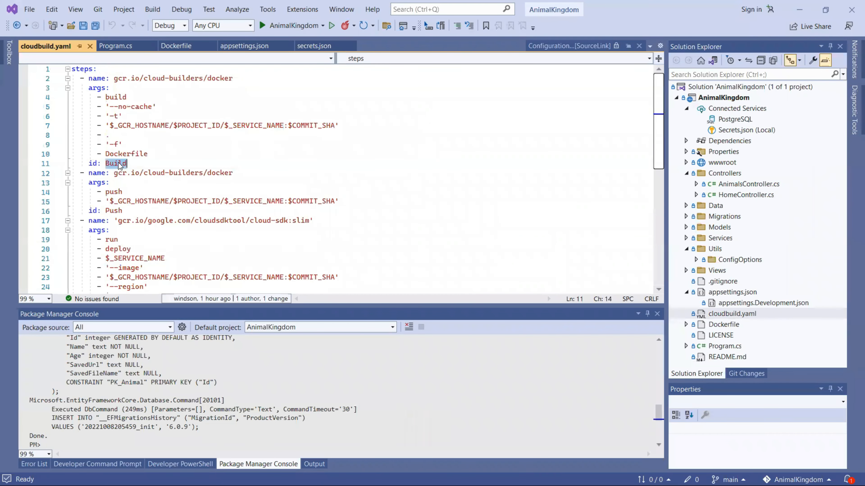
left_click(115, 211)
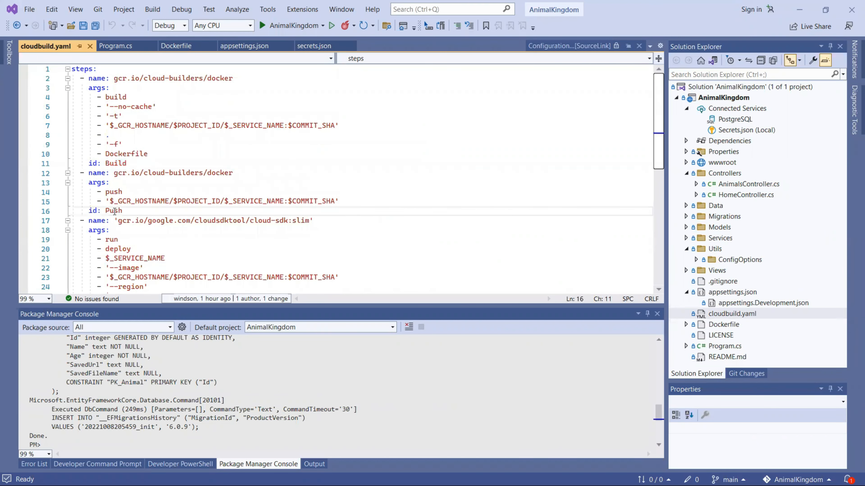
scroll(114, 211, "down", 3)
double_click(118, 229)
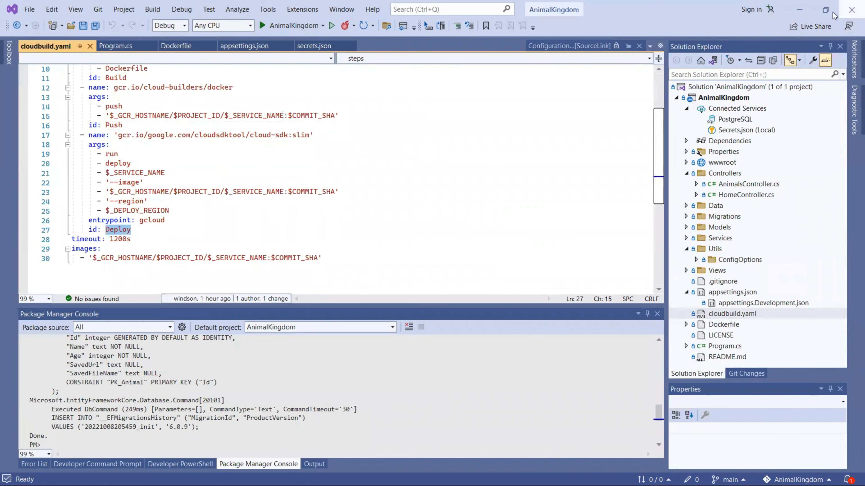
left_click(799, 16)
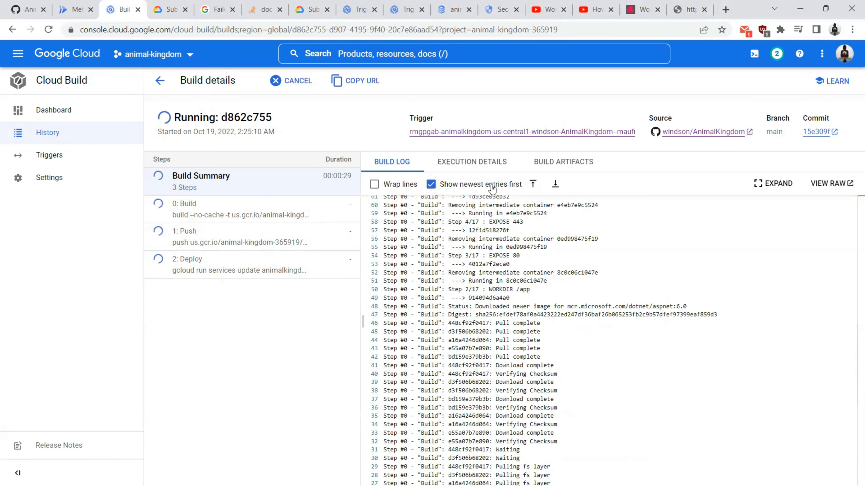
left_click(532, 186)
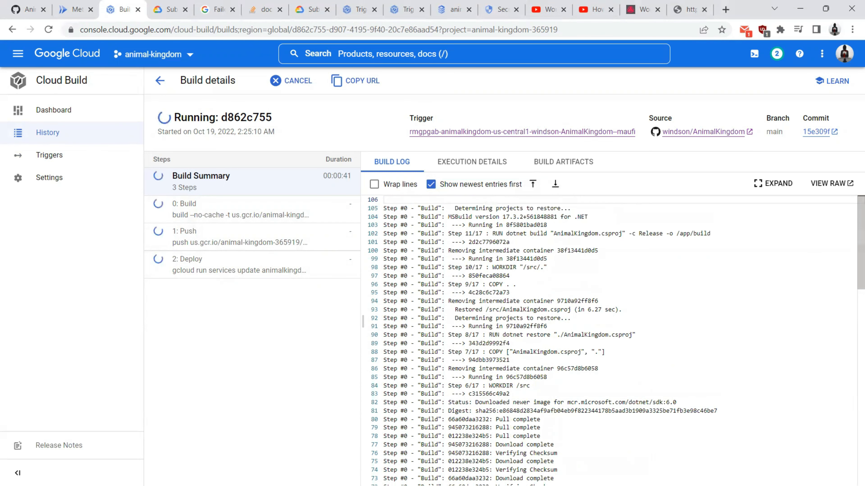
Step: Examine the Build step's docker builder and no-cache argument in cloudbuild.yaml
key("alt+Tab")
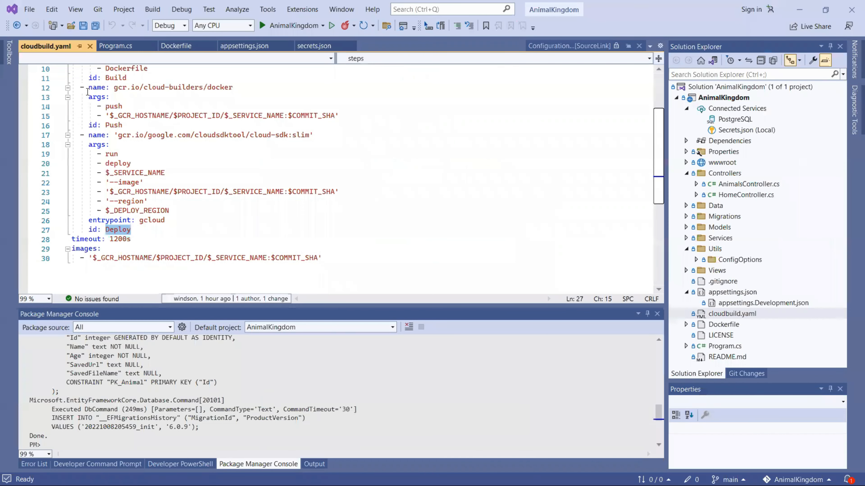
scroll(326, 191, "up", 3)
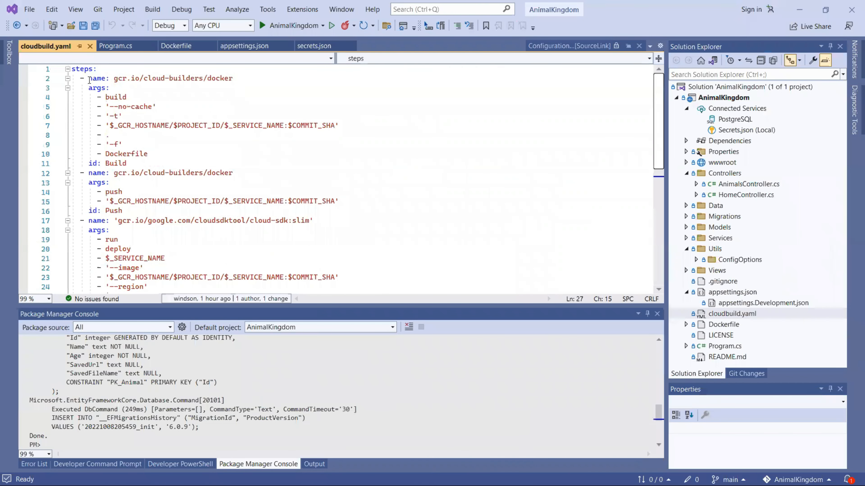
double_click(326, 196)
double_click(219, 78)
left_click_drag(110, 107, 334, 128)
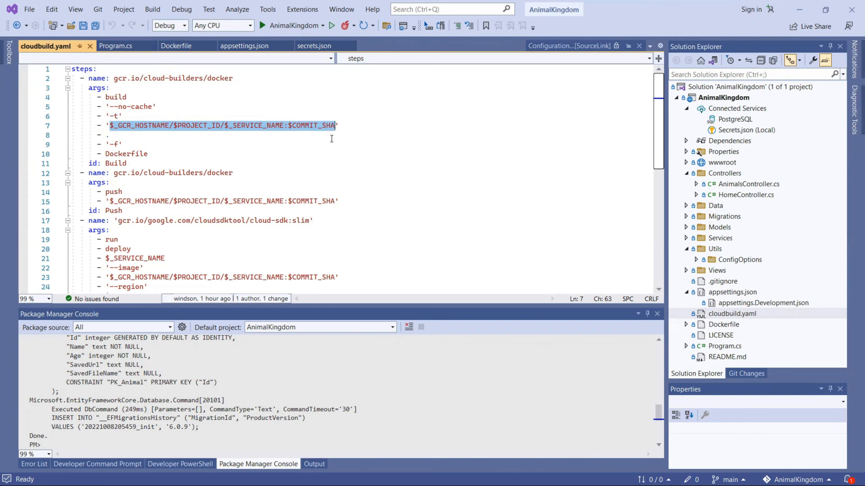
left_click(800, 9)
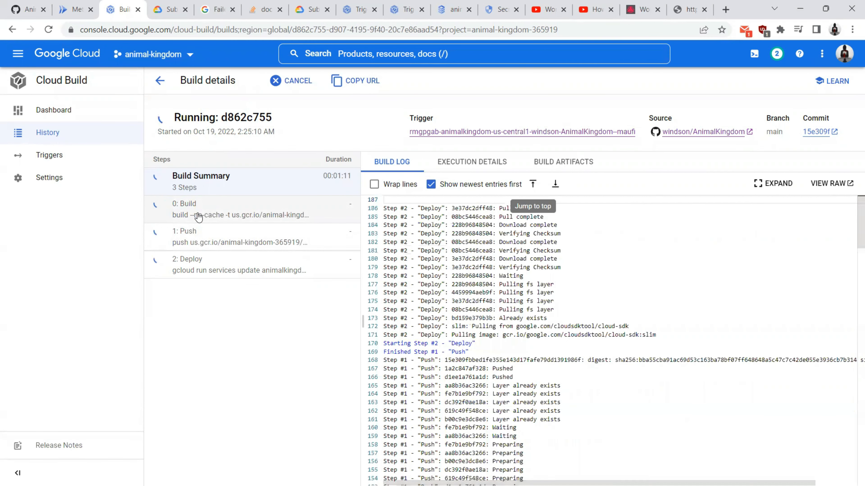
Step: Inspect the Push step log and $_GCR_HOSTNAME image path while build d862c755 completes
left_click(205, 244)
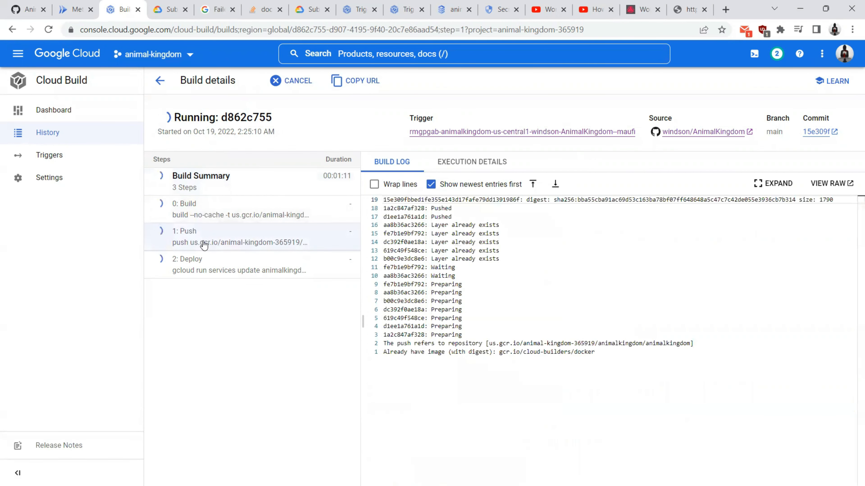
left_click(245, 191)
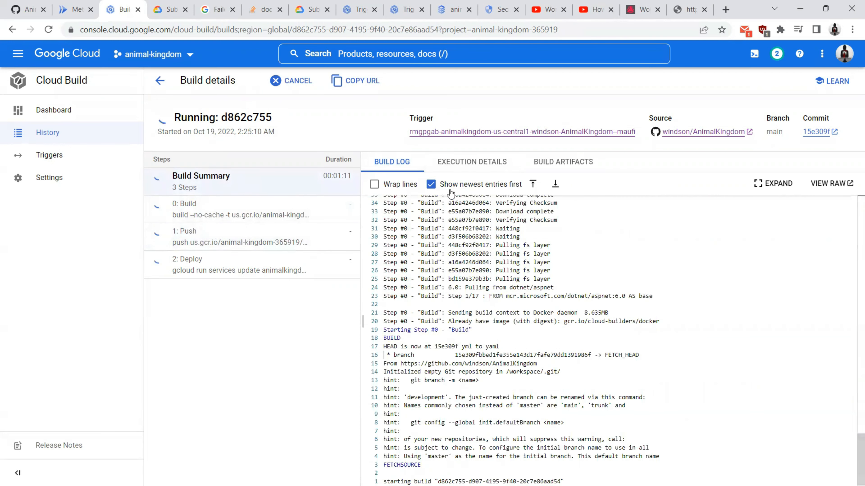
key("alt+Tab")
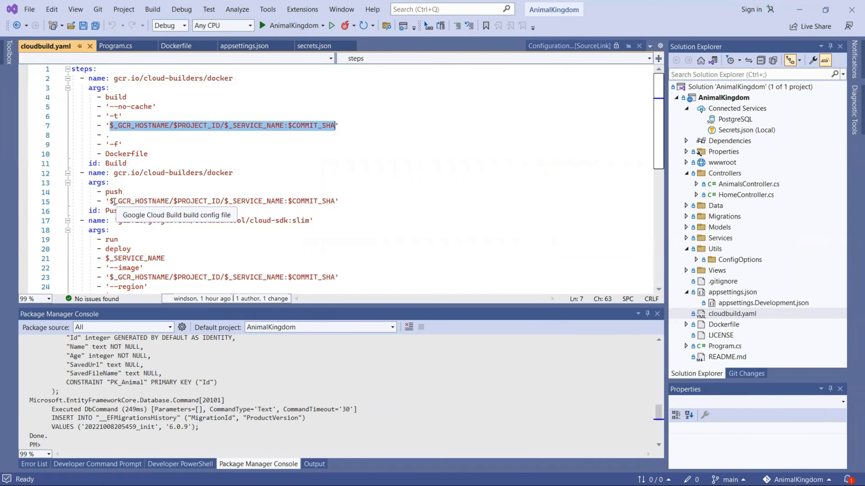
left_click_drag(110, 201, 167, 199)
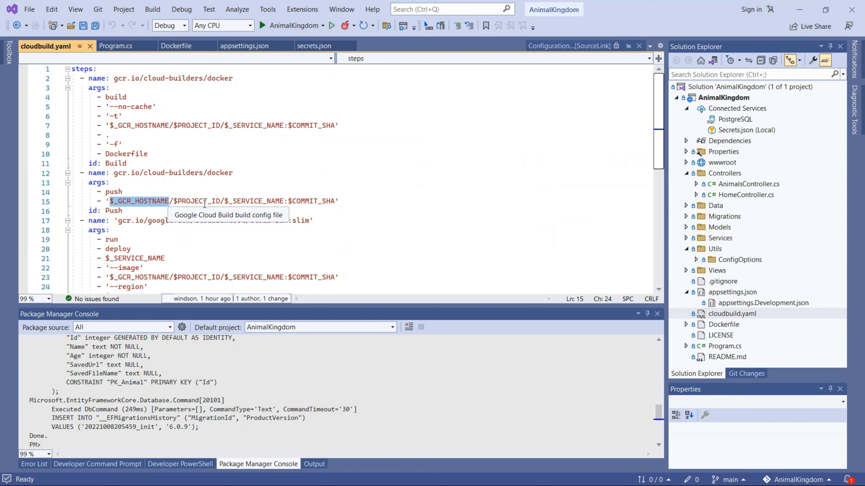
key("alt+Tab")
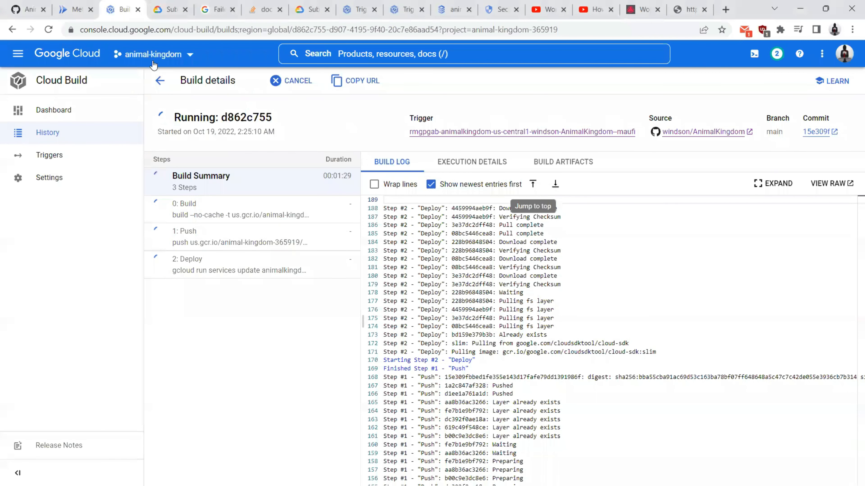
key("alt+Tab")
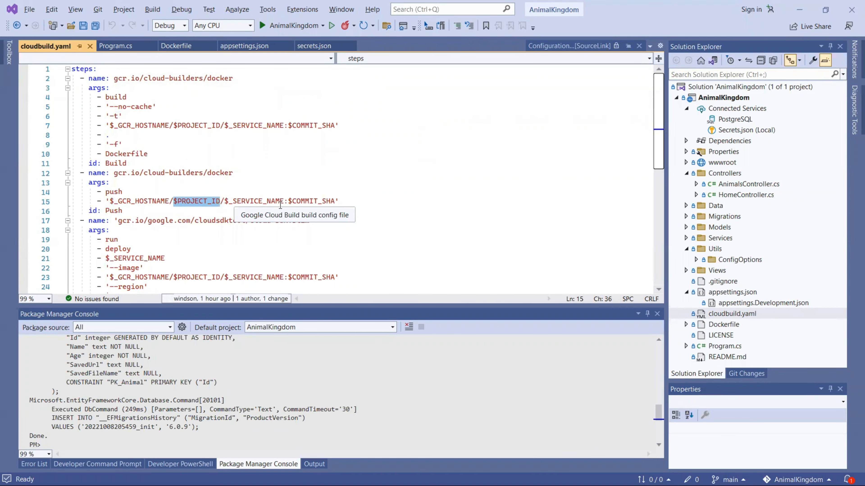
key("alt+Tab")
key("alt+Tab")
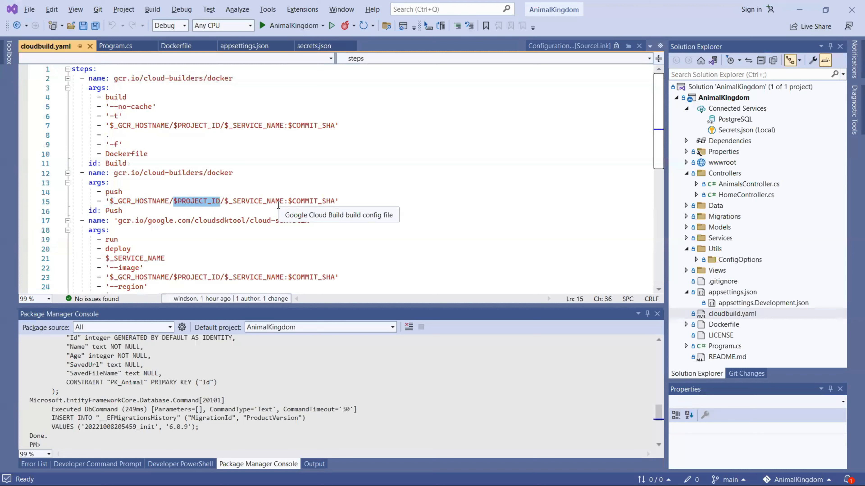
key("alt+Tab")
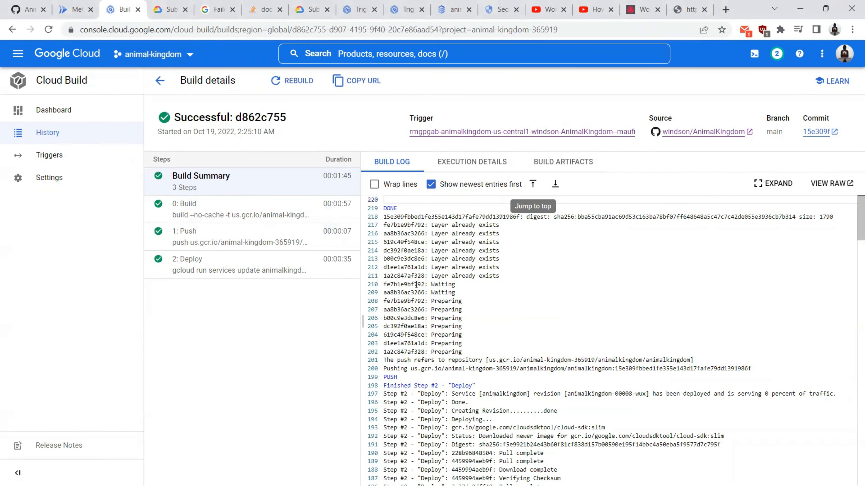
key("alt+Tab")
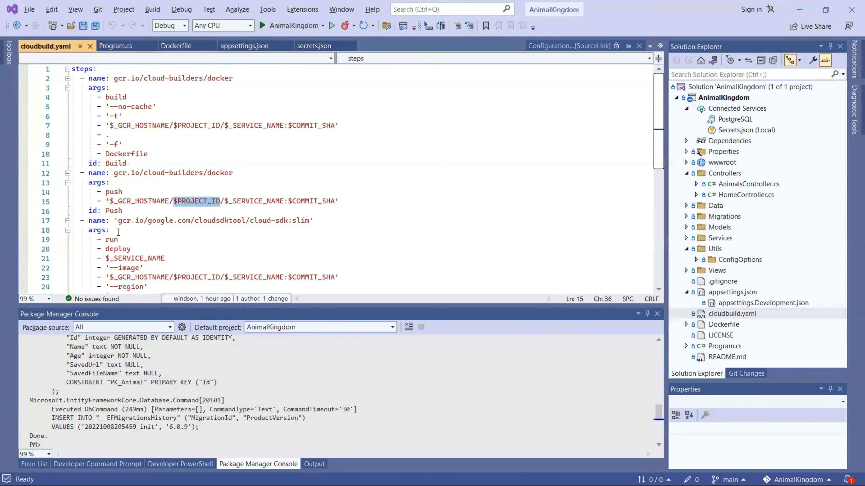
Step: Highlight the Deploy step's deploy, $_SERVICE_NAME, --image and image path arguments
scroll(118, 232, "down", 2)
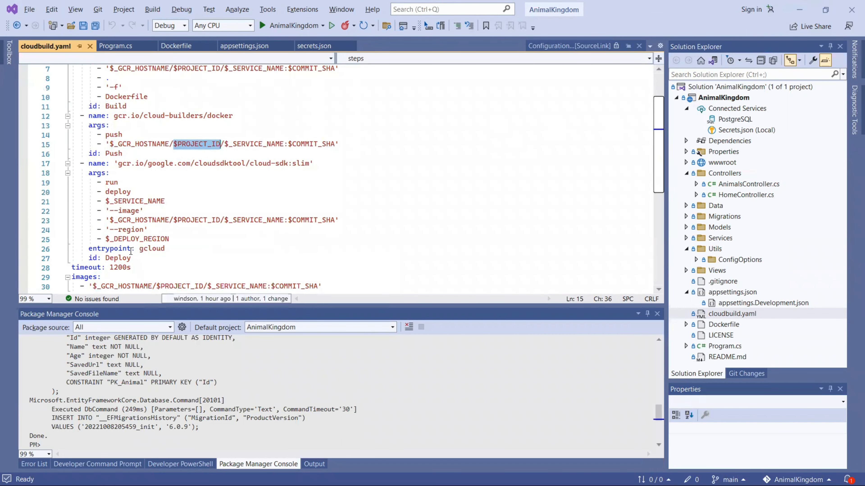
double_click(128, 257)
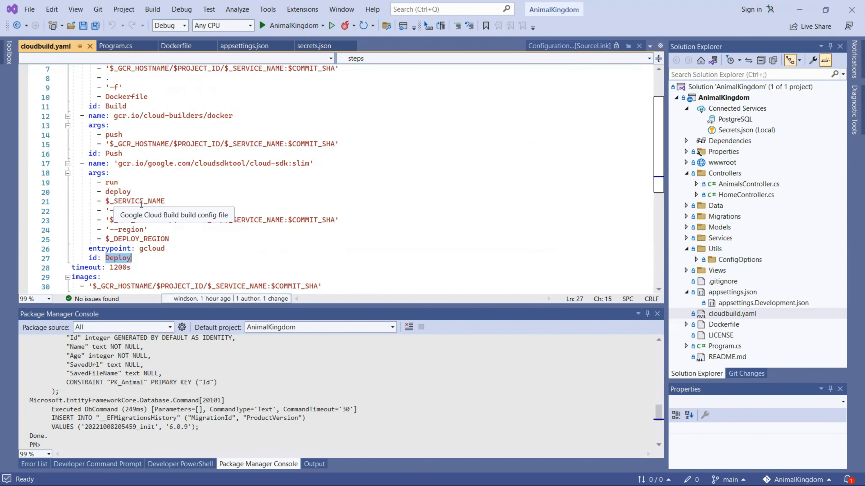
mouse_move(259, 160)
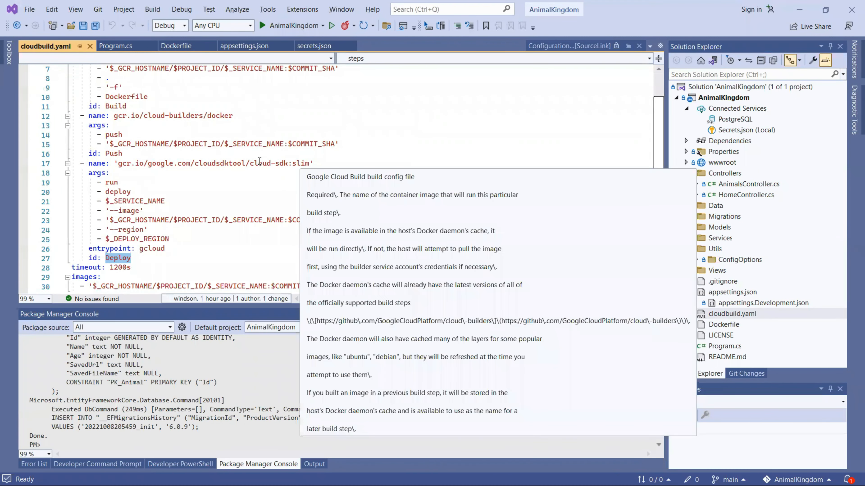
mouse_move(111, 183)
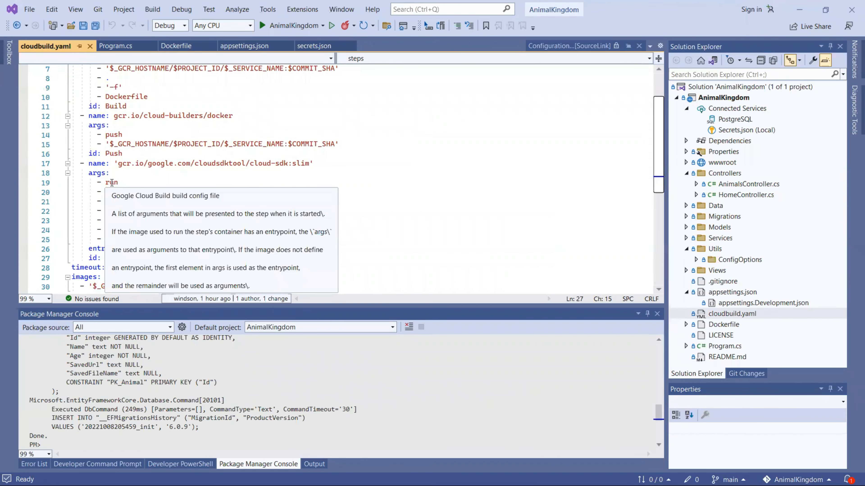
double_click(118, 192)
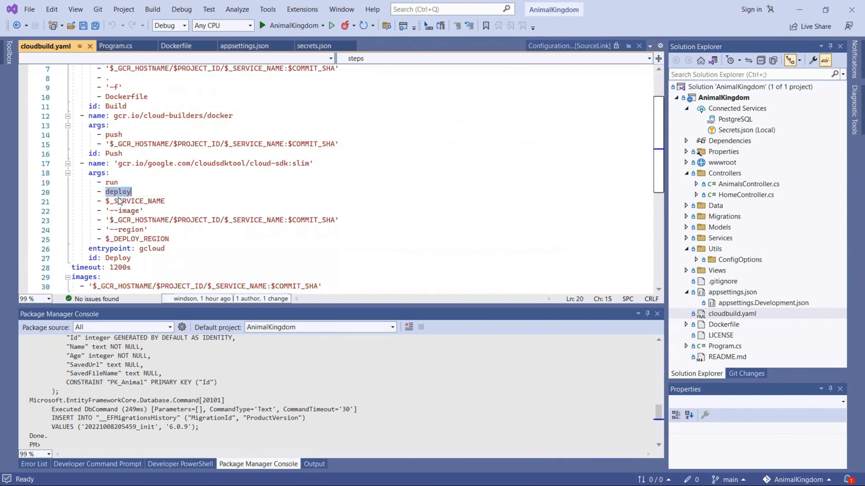
double_click(129, 201)
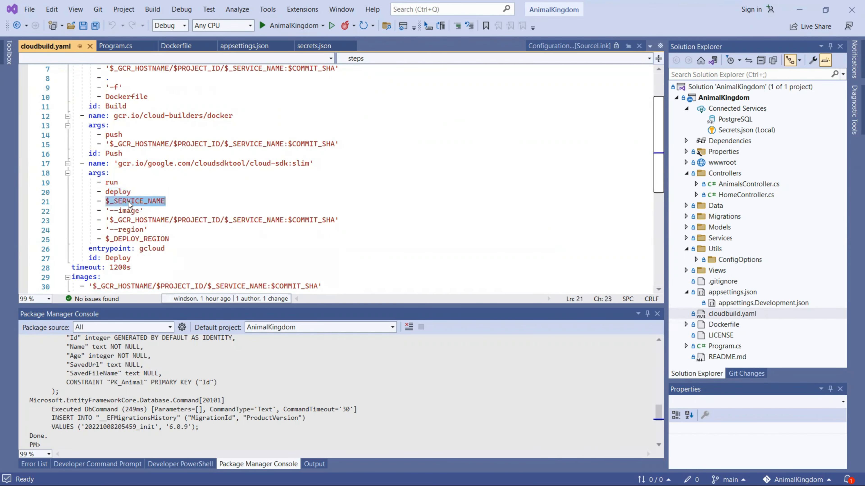
double_click(107, 211)
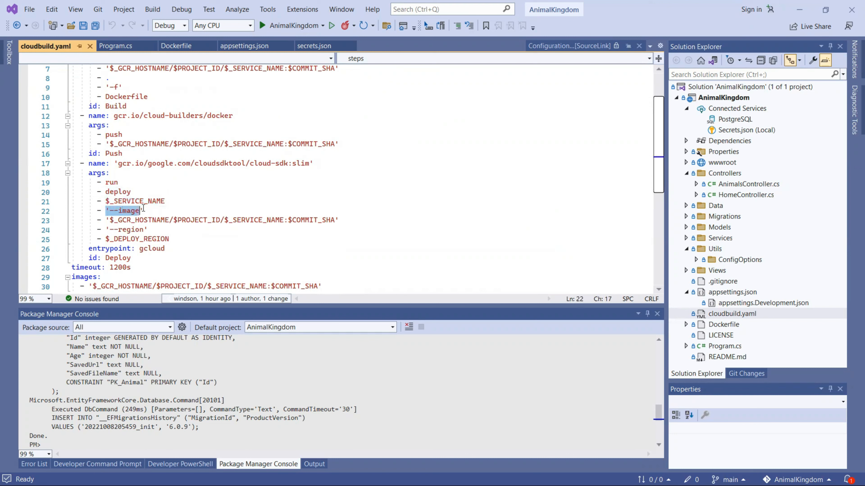
left_click_drag(110, 220, 335, 219)
Step: Highlight the --region and $_DEPLOY_REGION arguments, then go back to the build details
scroll(146, 228, "up", 2)
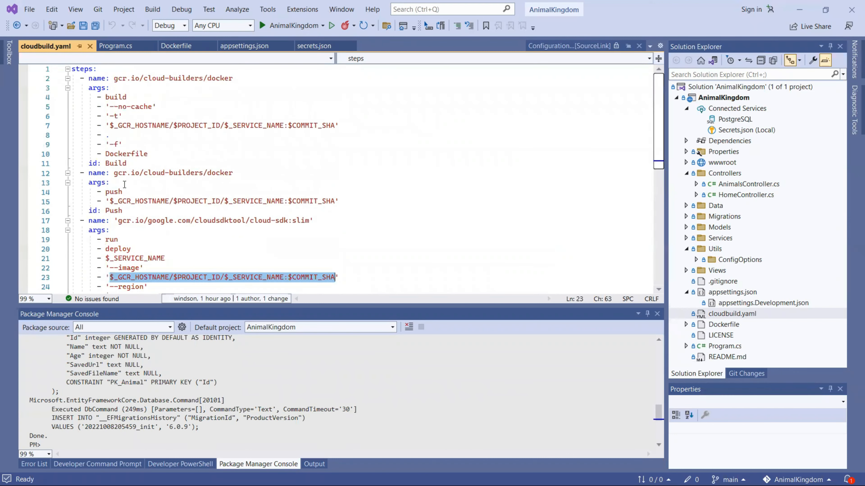
scroll(127, 196, "down", 2)
scroll(149, 221, "down", 1)
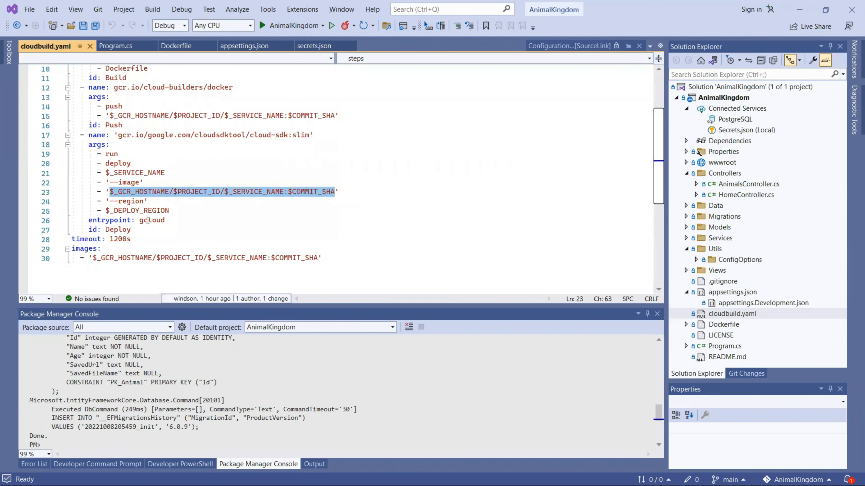
left_click_drag(110, 201, 140, 201)
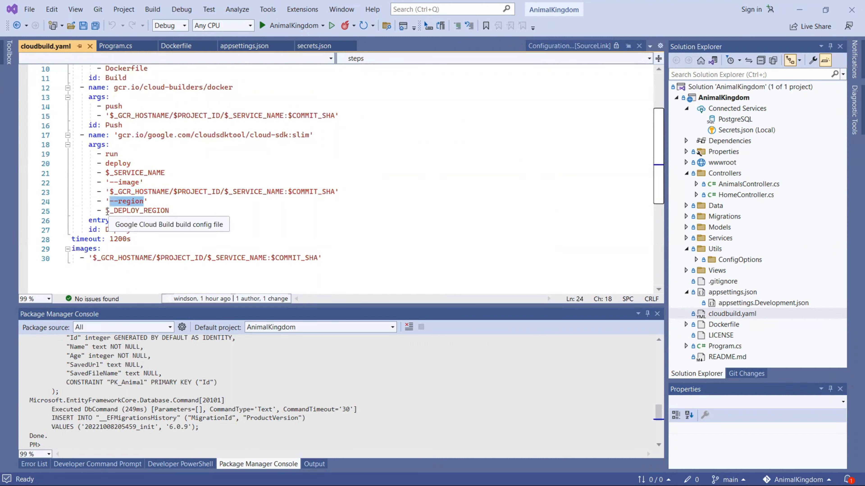
left_click_drag(106, 211, 175, 213)
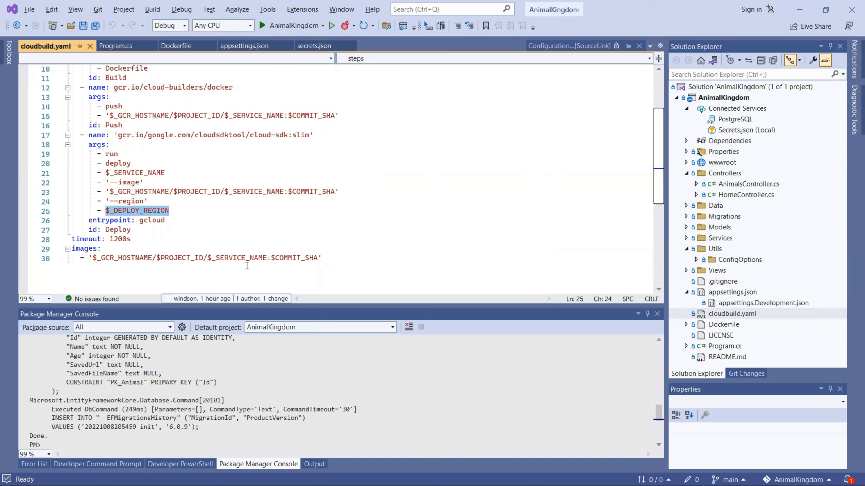
key("alt+Tab")
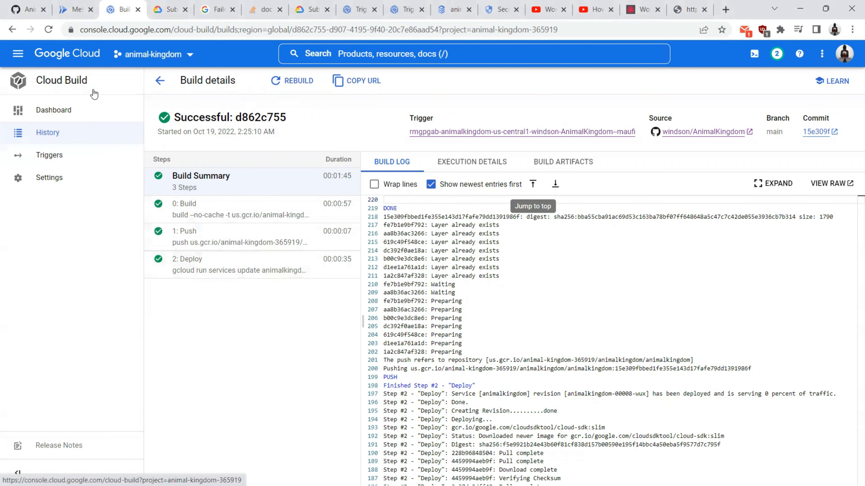
Step: Open the animalkingdom service's Revisions list in Cloud Run and check its public URL
left_click(76, 9)
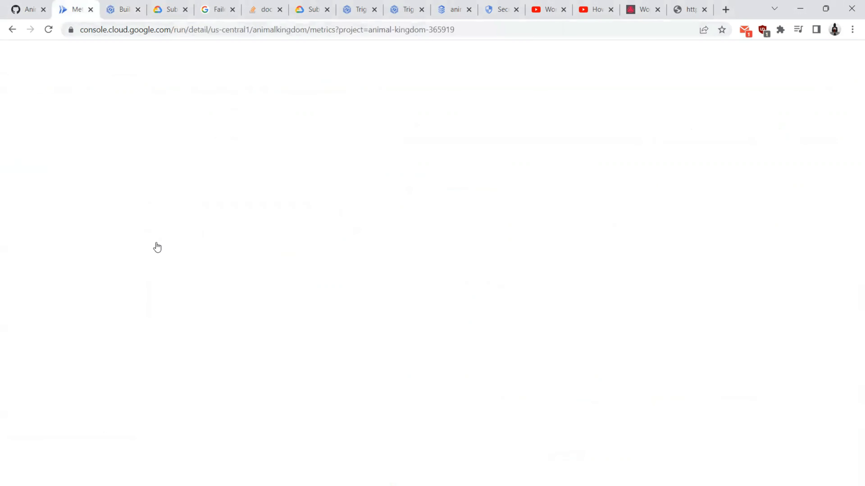
left_click(69, 84)
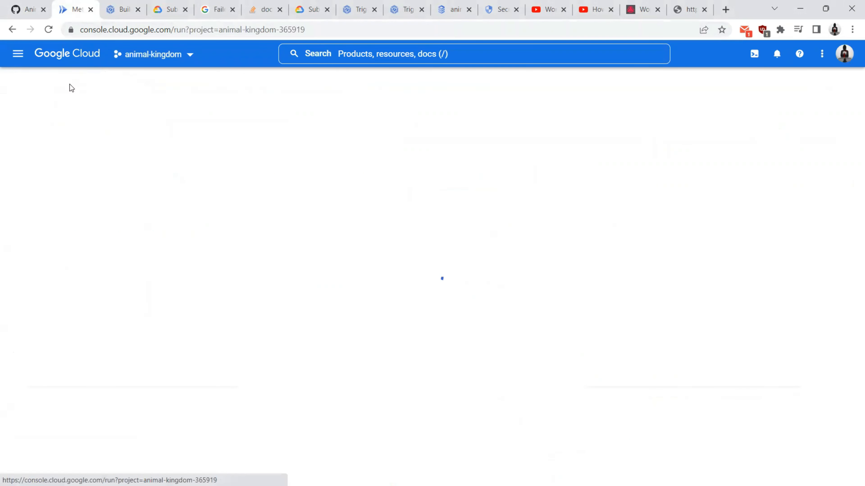
left_click(61, 163)
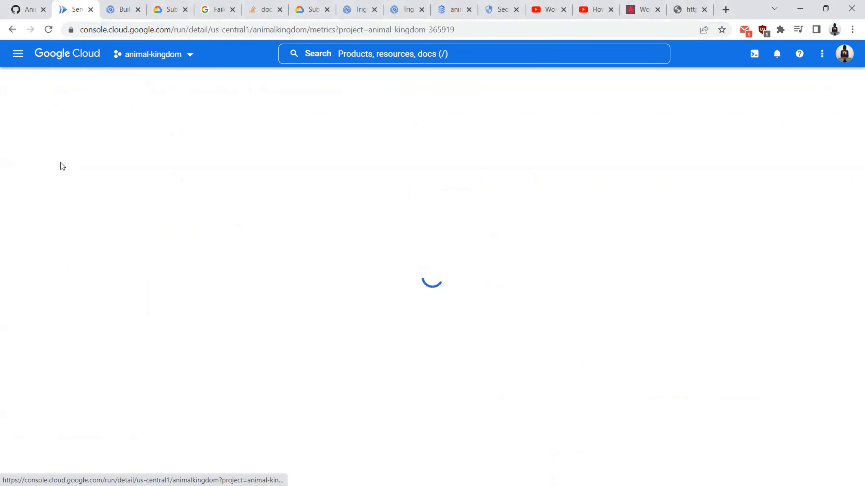
left_click(172, 151)
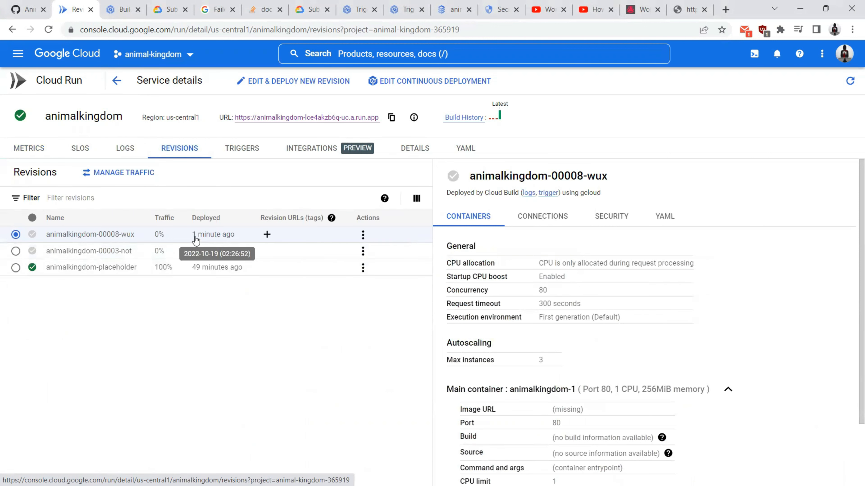
left_click(247, 117)
left_click(76, 7)
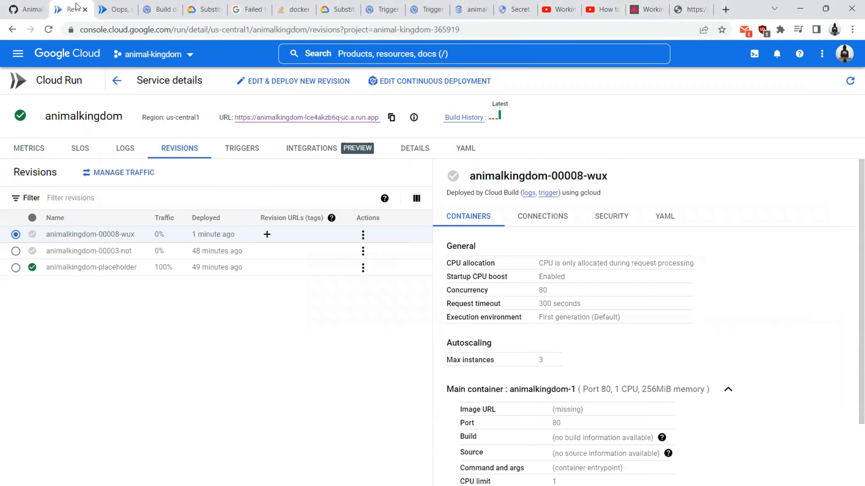
Step: Review environment variables and secrets, deploy revision animalkingdom-00009-zih, then open the live site
left_click(279, 82)
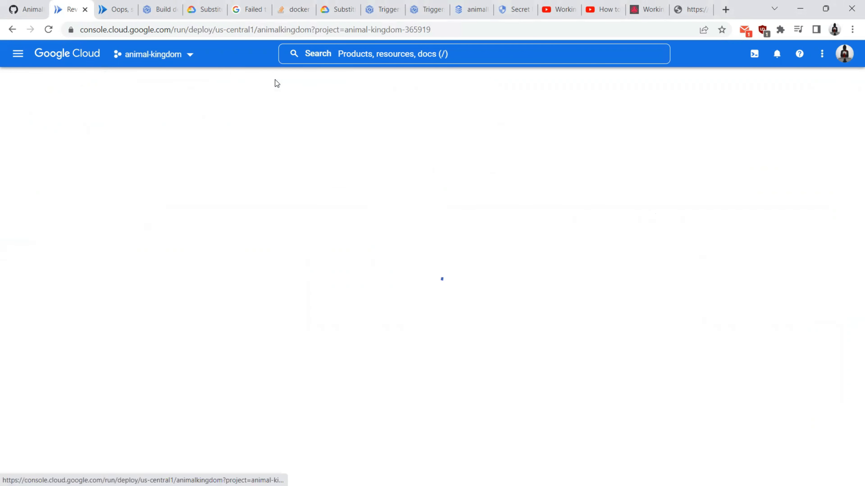
scroll(51, 224, "down", 15)
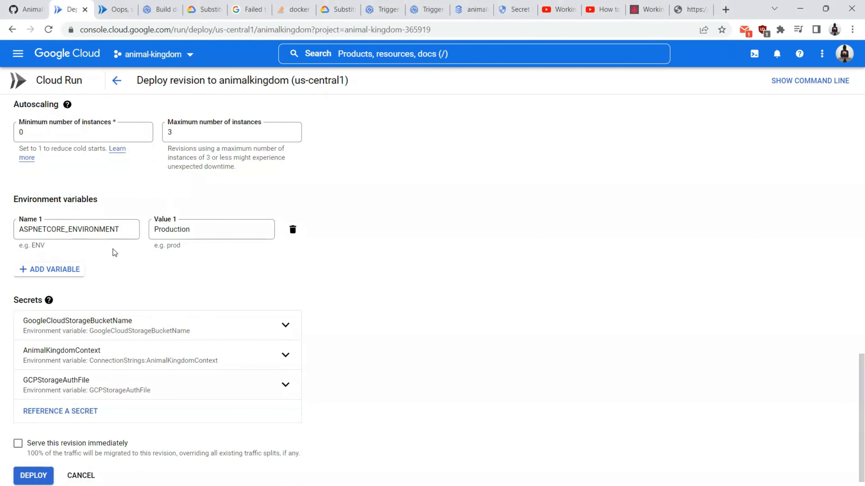
scroll(112, 251, "down", 1)
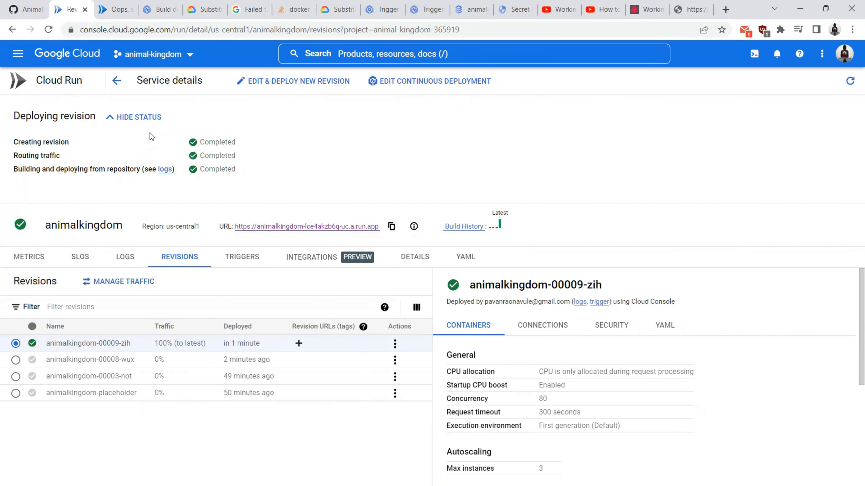
left_click(265, 122)
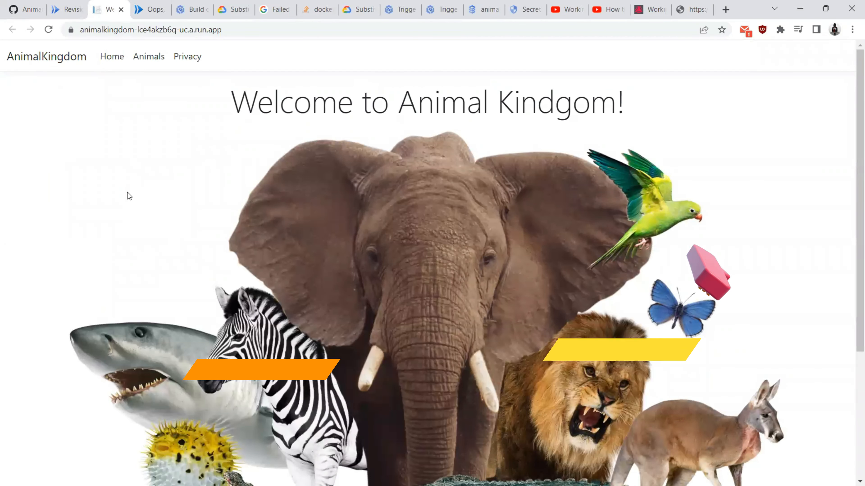
Step: View the site's empty Animals index, then bring pgAdmin 4 forward
left_click(151, 58)
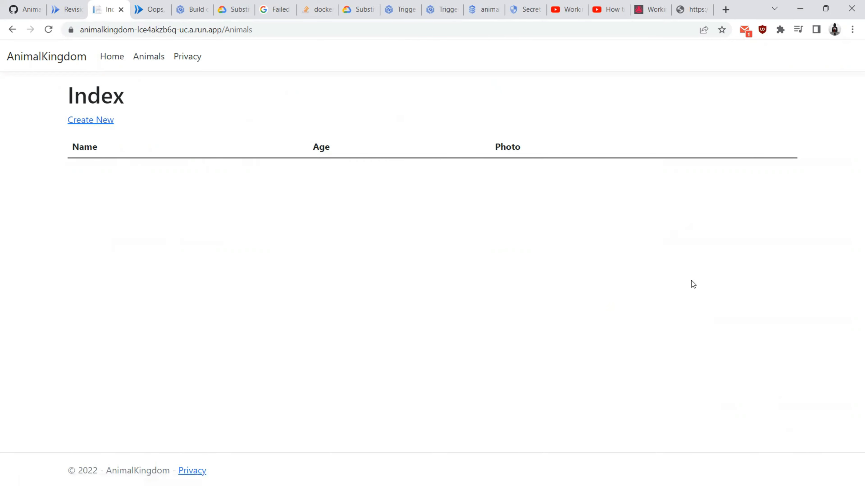
key("alt+Tab")
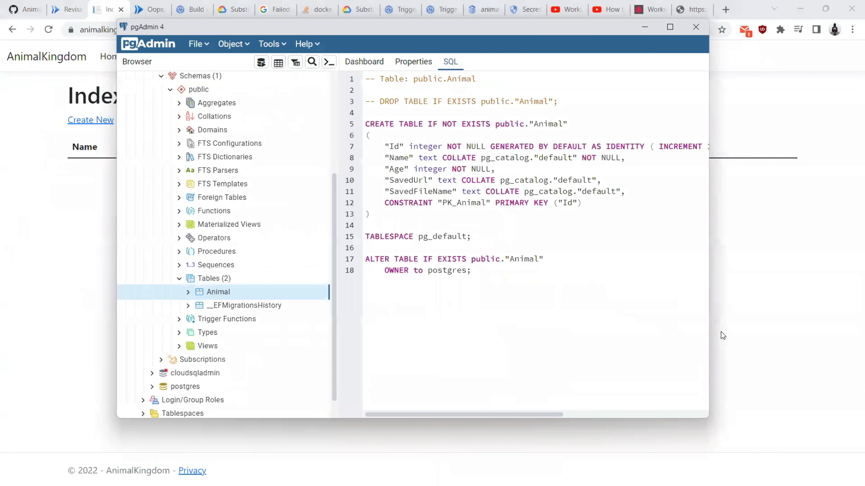
Step: View all rows of the Animal table in pgAdmin, then return to the Animals page
right_click(207, 292)
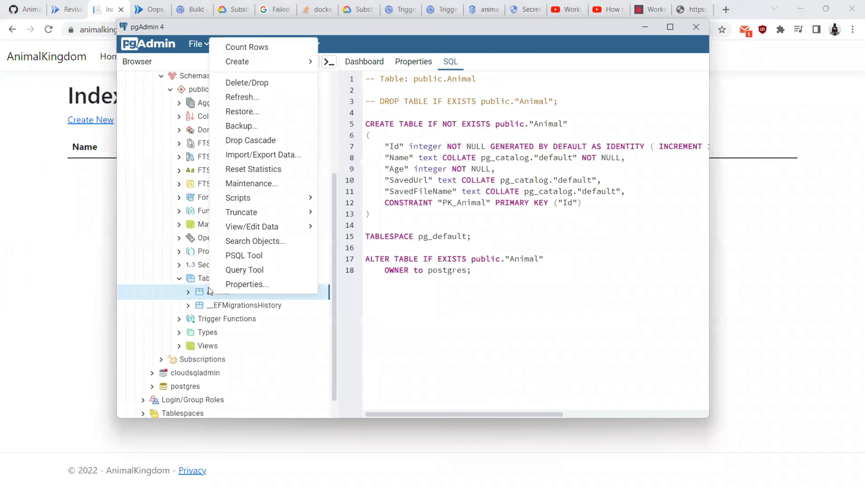
mouse_move(241, 214)
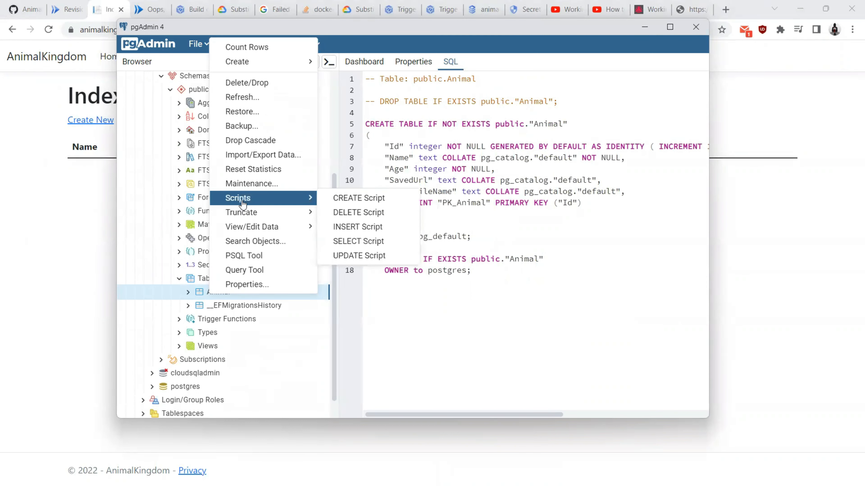
mouse_move(287, 233)
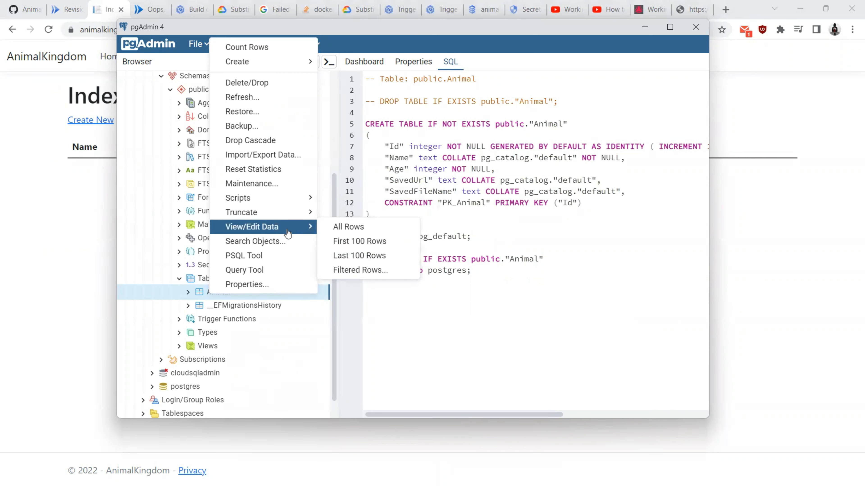
left_click(346, 229)
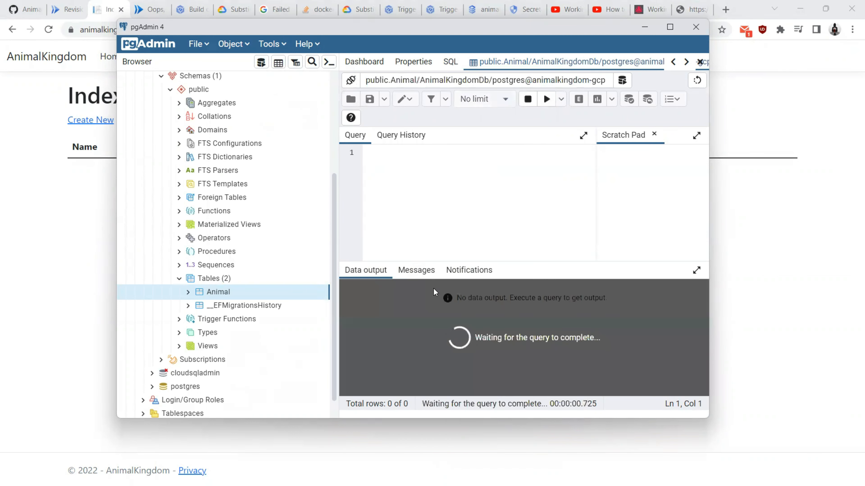
left_click(22, 236)
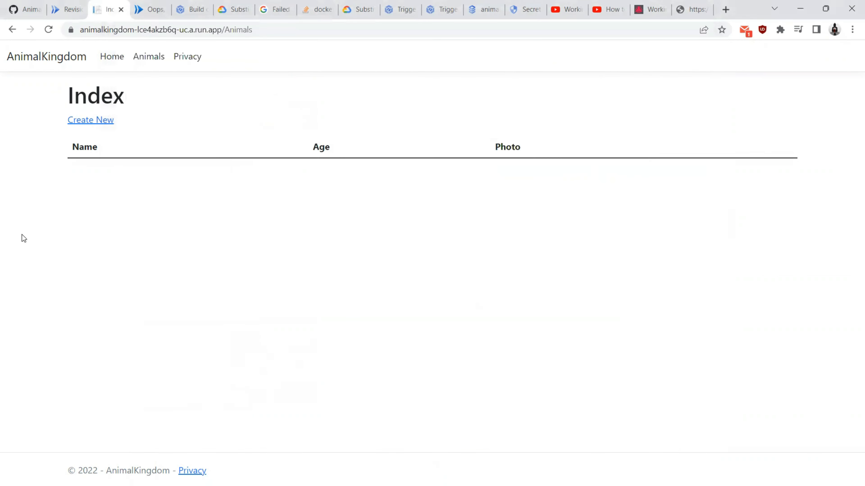
Step: Close the substitution-variables documentation and other extra browser tabs
left_click(177, 3)
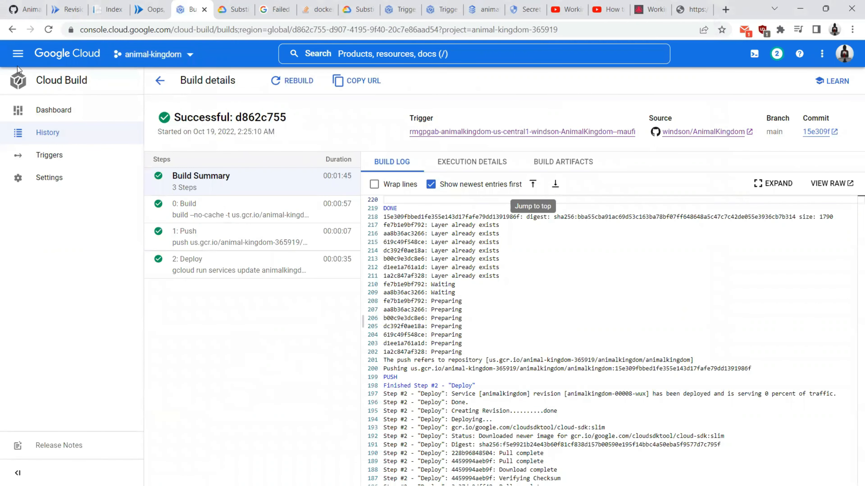
left_click(18, 55)
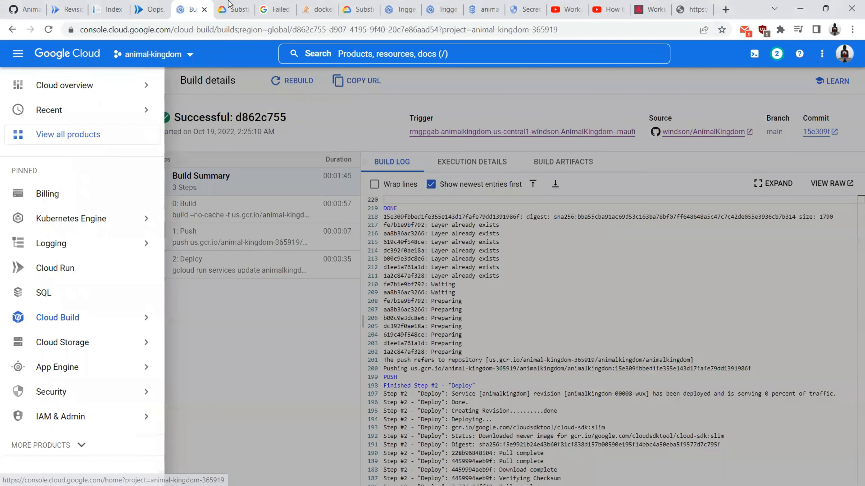
left_click(240, 10)
right_click(226, 8)
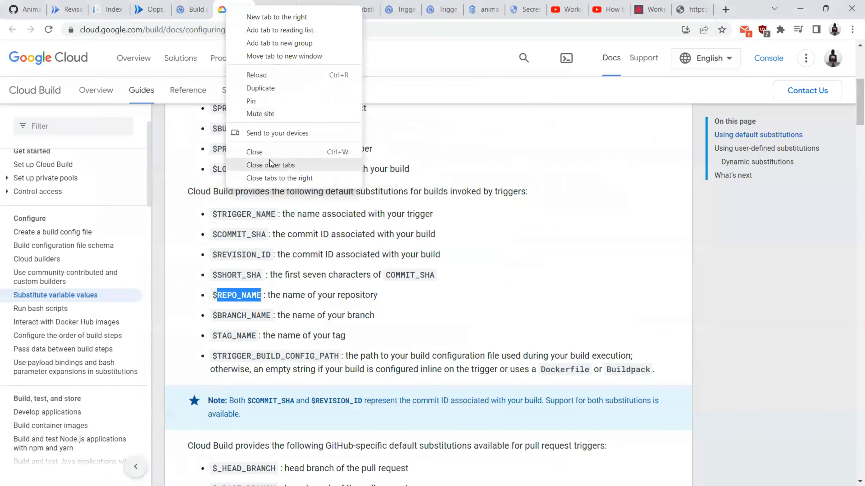
left_click(287, 178)
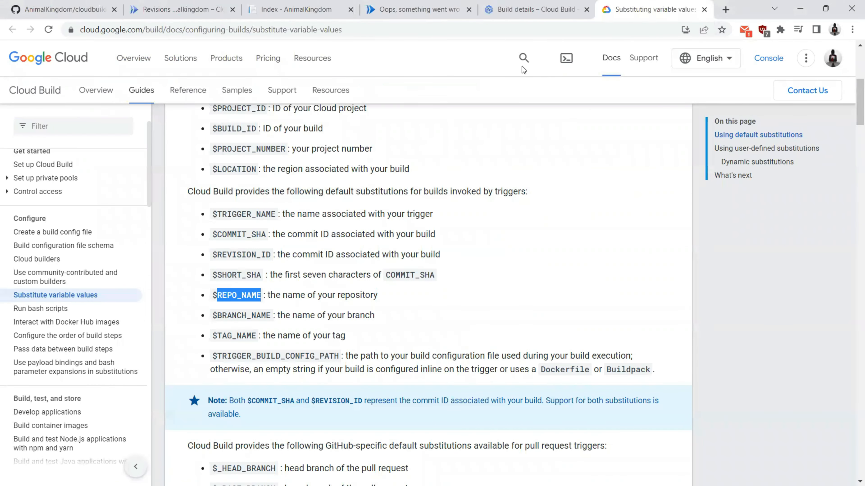
left_click(704, 10)
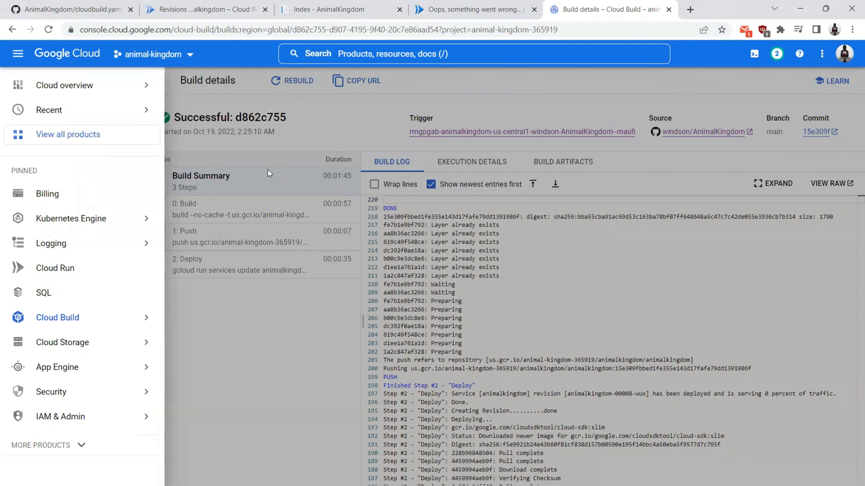
Step: Open Cloud Storage Buckets in a new tab, move it before build details, and enter animalkingdom-bucket
mouse_move(124, 342)
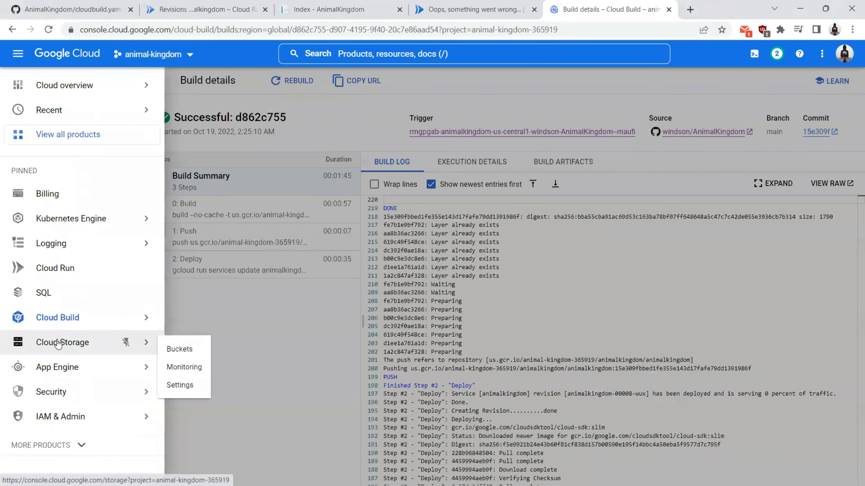
right_click(166, 349)
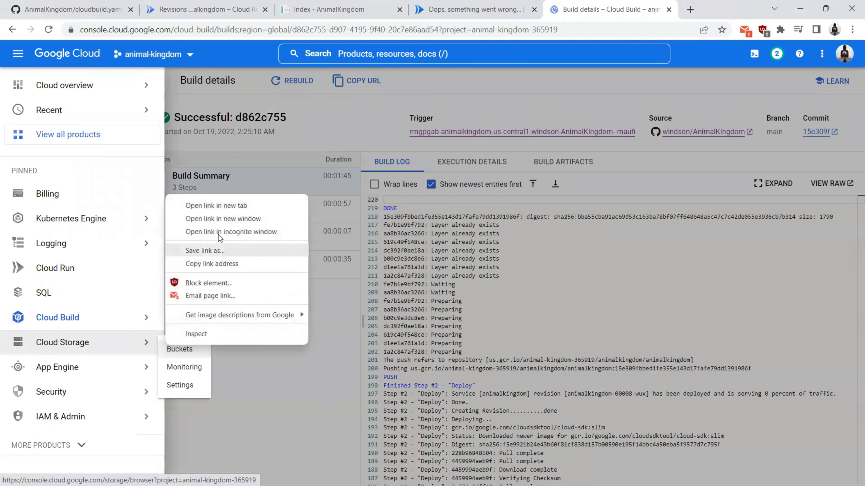
left_click(223, 199)
left_click(647, 10)
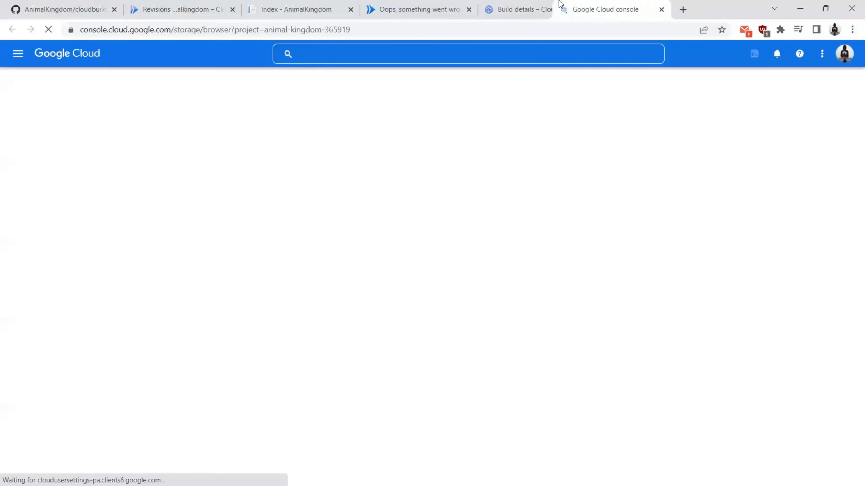
left_click_drag(560, 3, 543, 3)
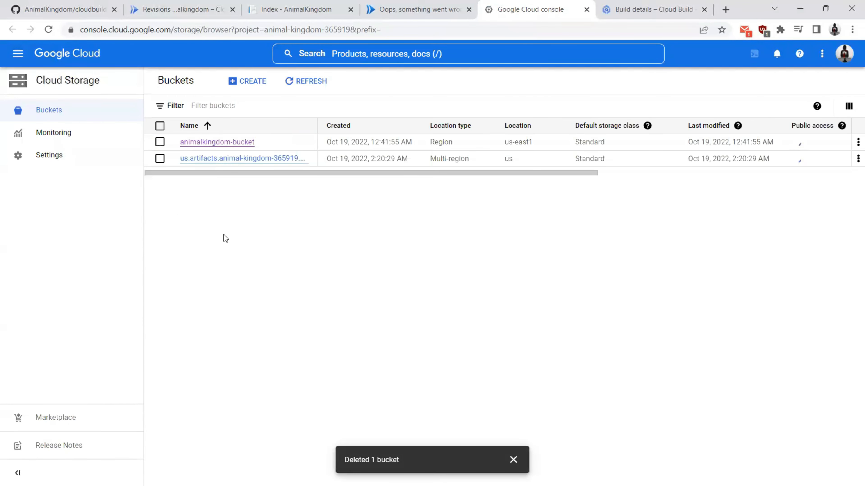
left_click(210, 143)
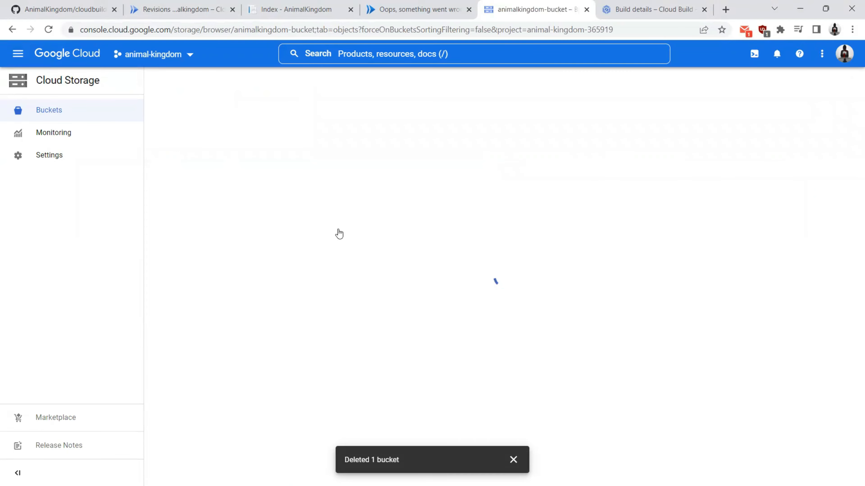
Step: Close the outdated error tab and create a Lion, age 4, with photo Lion 2.png
left_click(462, 13)
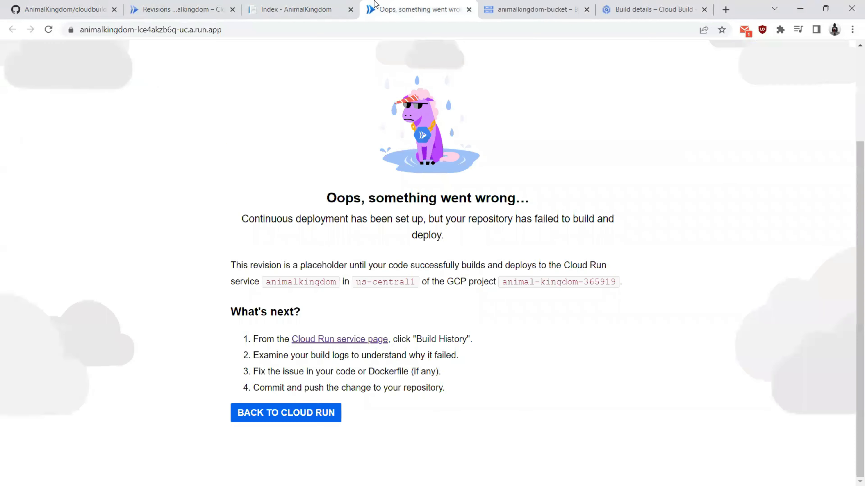
left_click(469, 10)
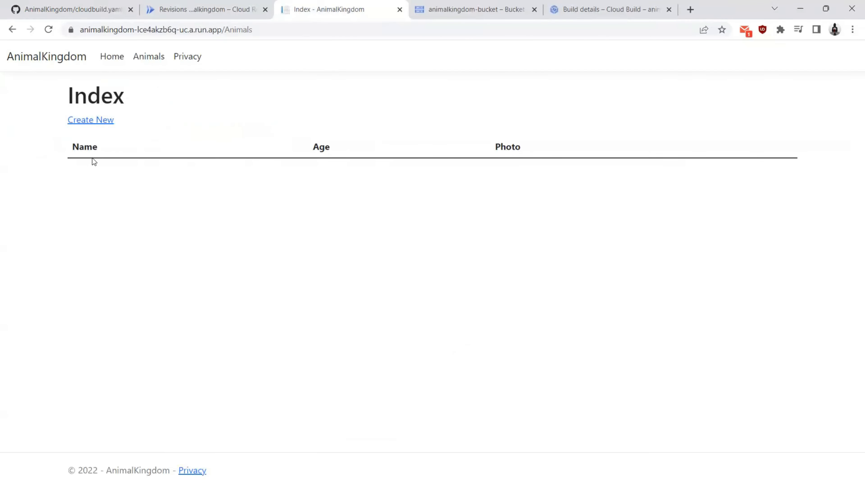
left_click(91, 126)
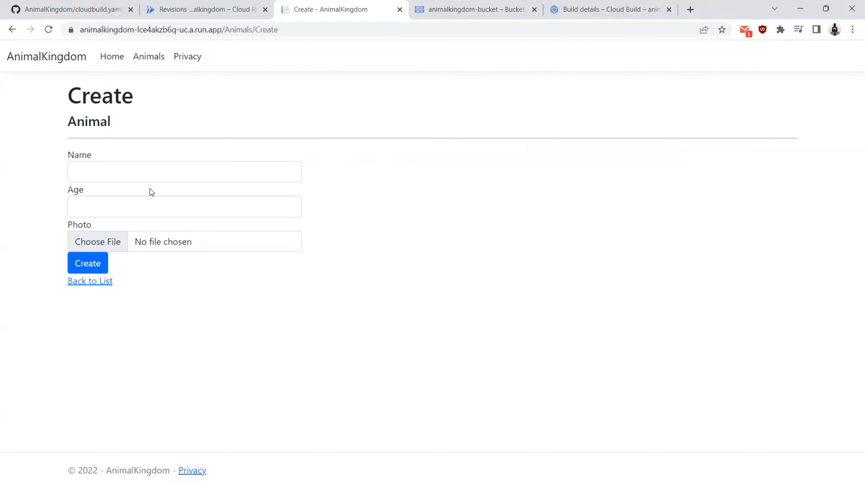
left_click(135, 172)
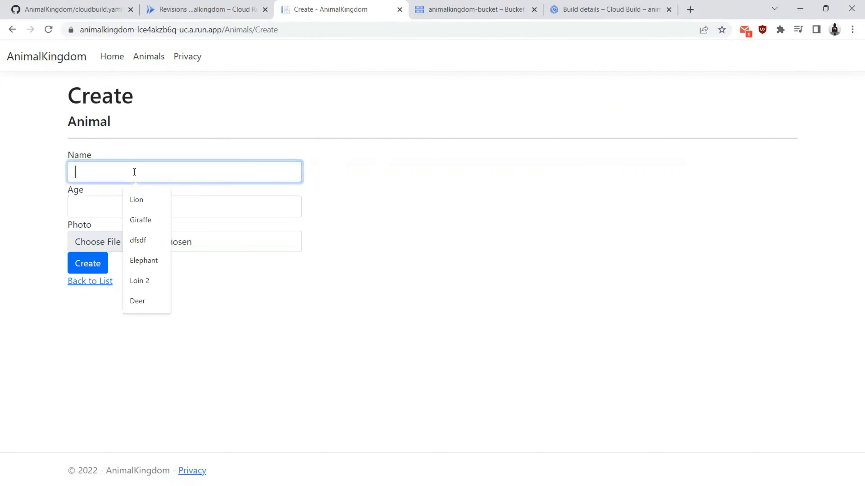
left_click(139, 203)
left_click(140, 206)
type("4")
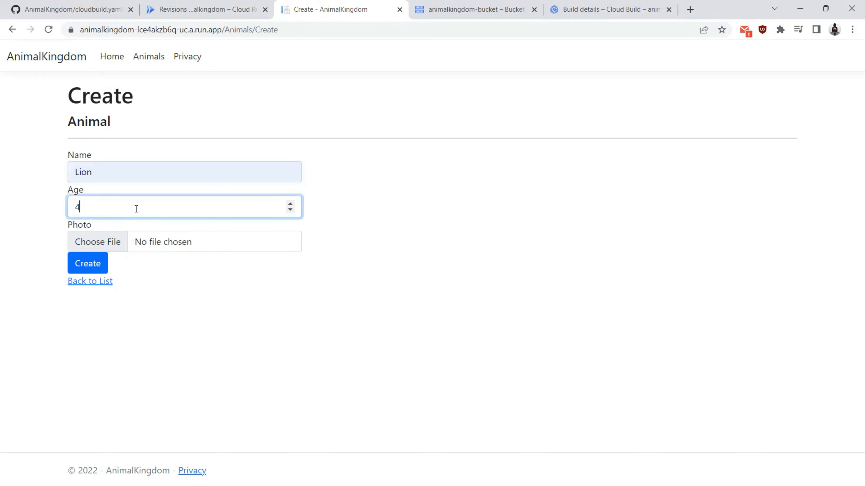
left_click(109, 240)
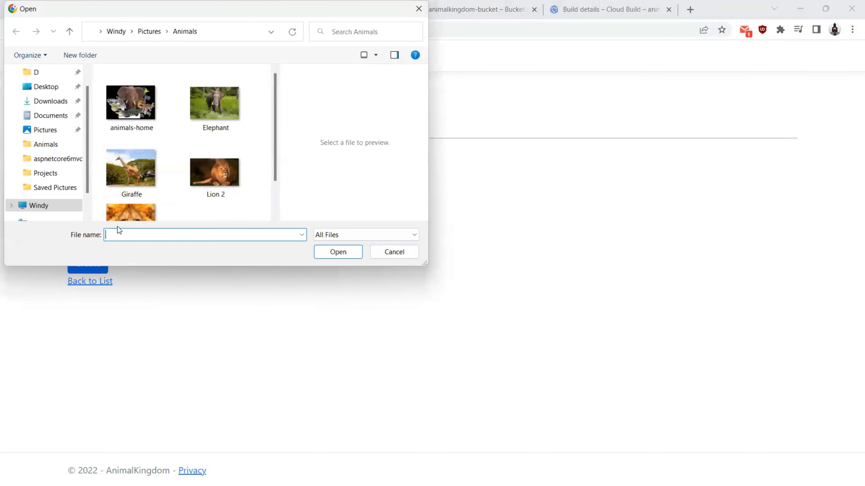
left_click(217, 167)
double_click(216, 169)
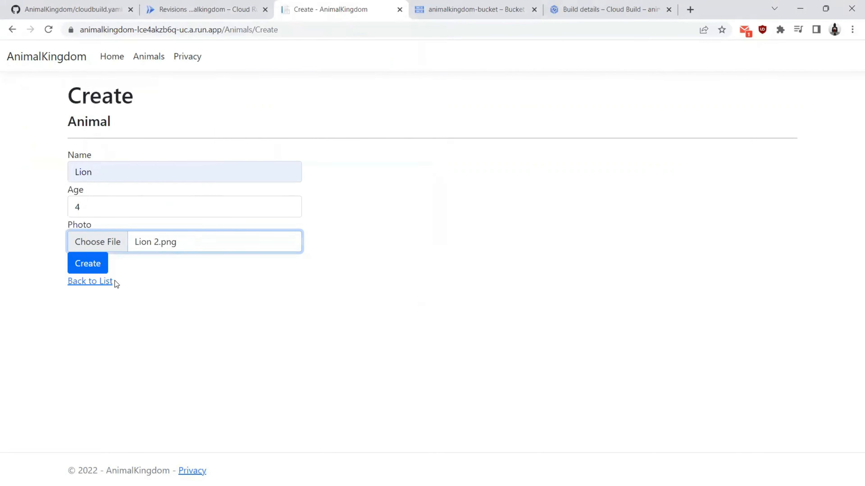
left_click(78, 264)
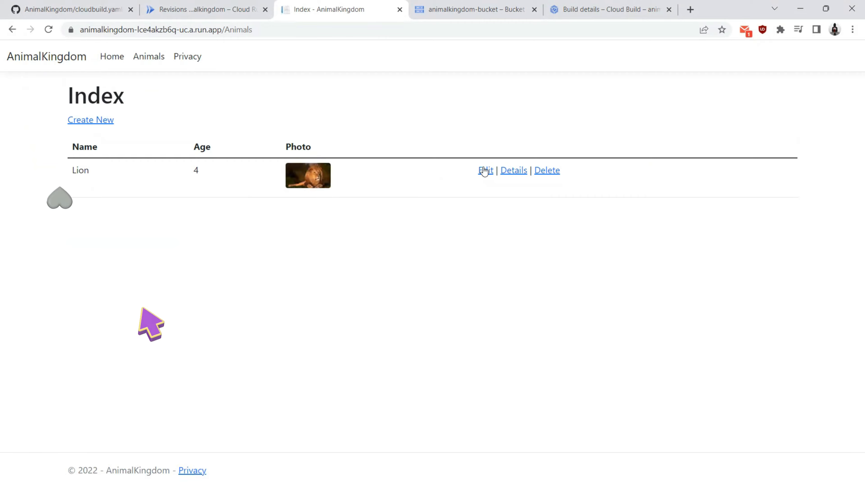
Step: Review the new Lion's details page, then return to the animals list
left_click(517, 174)
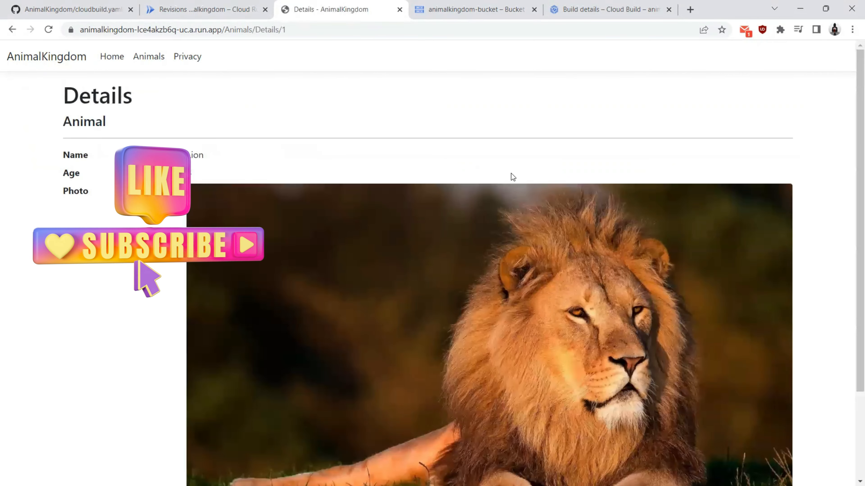
scroll(223, 142, "down", 3)
scroll(205, 163, "up", 3)
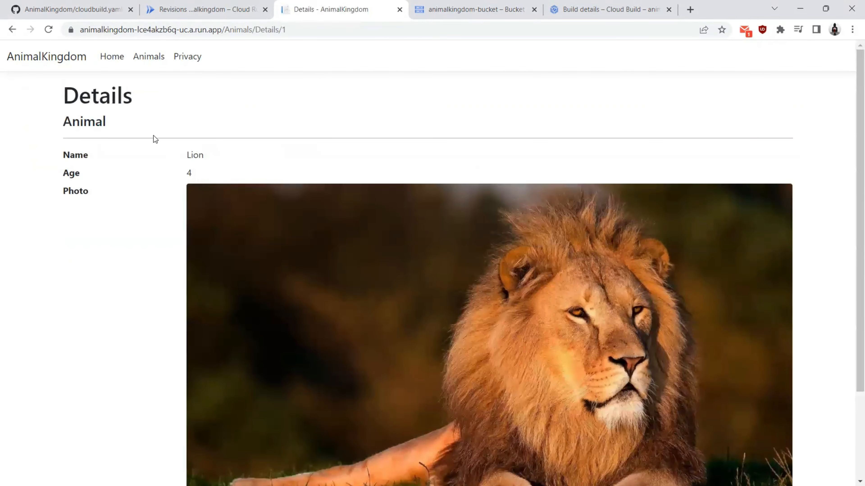
left_click(139, 60)
left_click(456, 5)
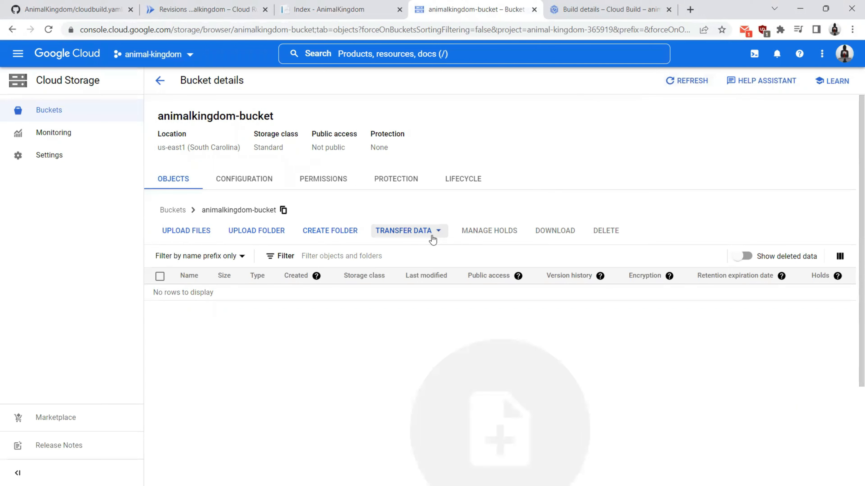
Step: Refresh the bucket to find Lion 2-20221018210104.png and re-run the Animal query in pgAdmin
left_click(523, 455)
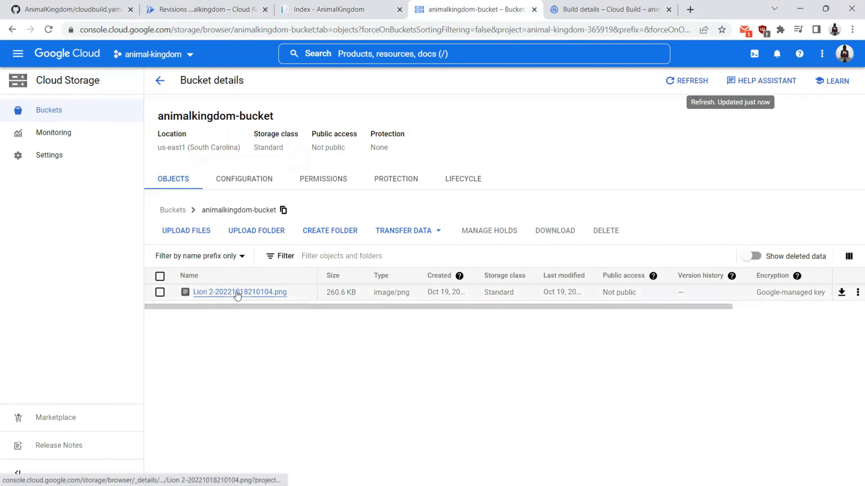
key("alt+Tab")
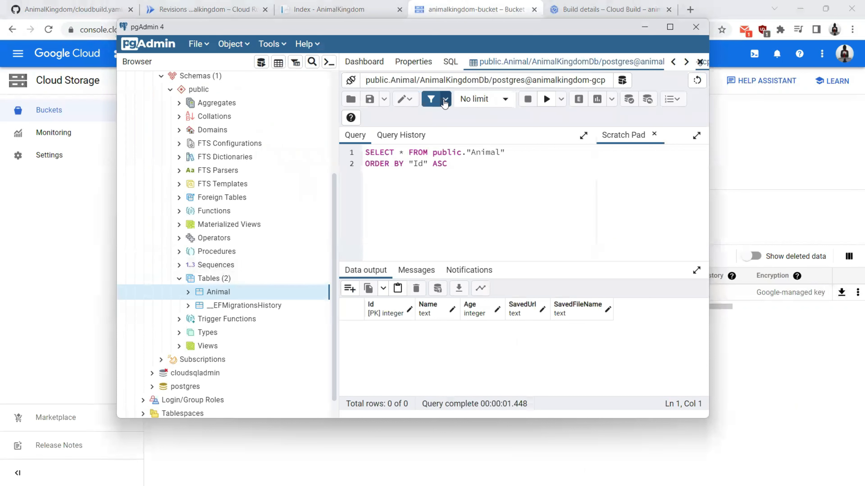
left_click(546, 99)
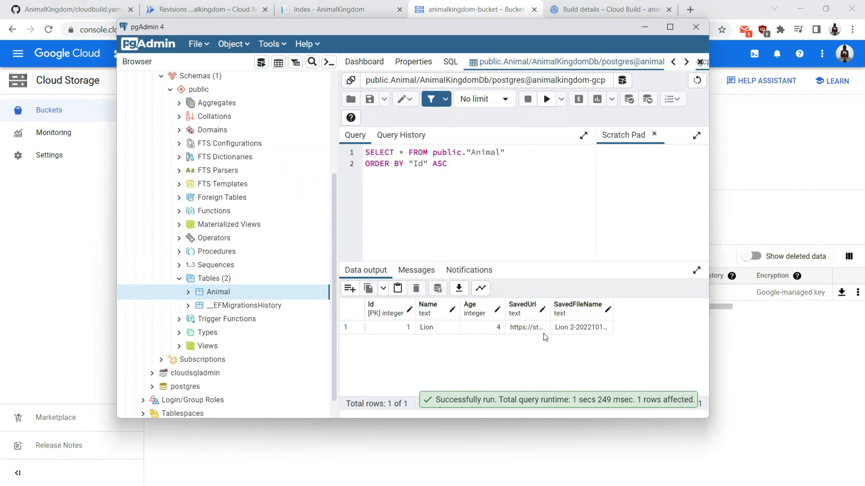
left_click(72, 266)
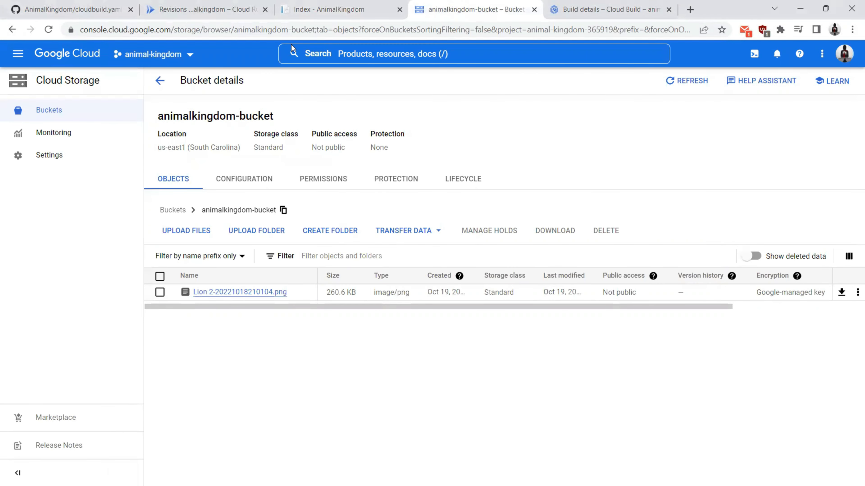
left_click(325, 9)
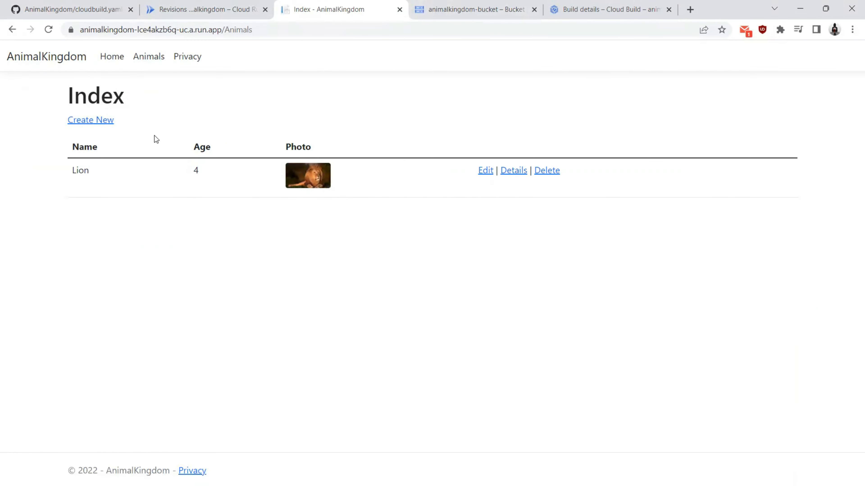
Step: Open the animalkingdom service's SLOs tab and begin a new SLO at the Set your SLI step
left_click(187, 7)
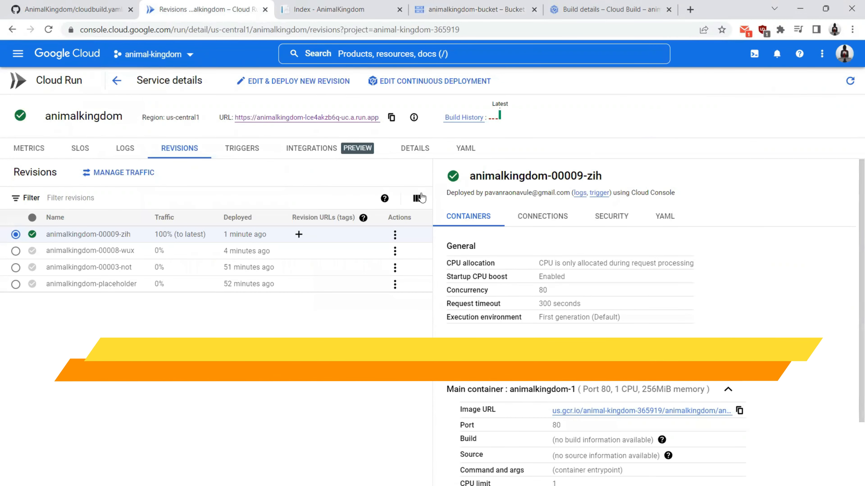
left_click(78, 152)
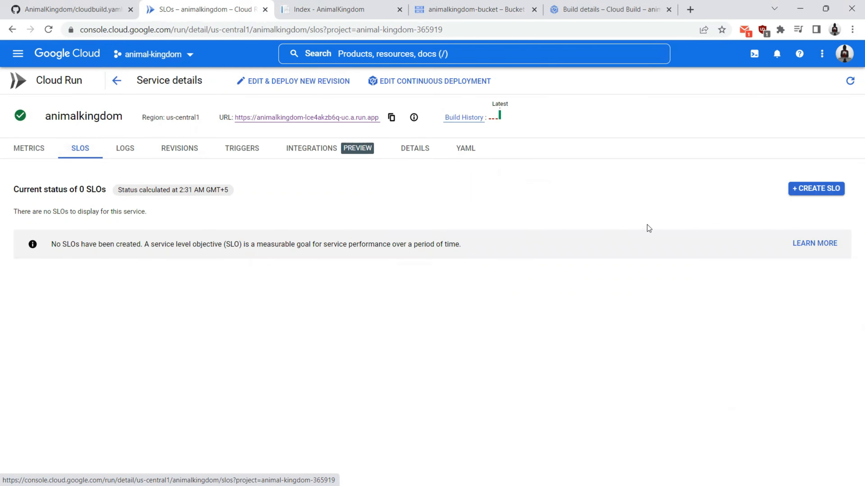
left_click(815, 190)
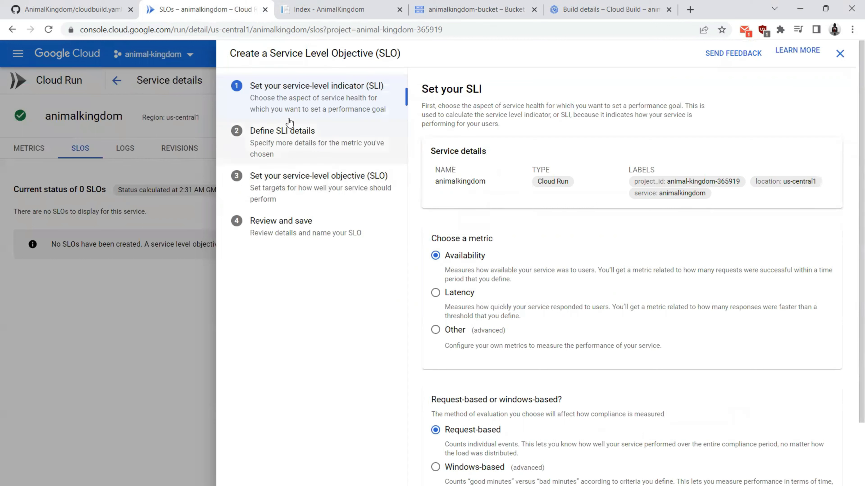
triple_click(457, 88)
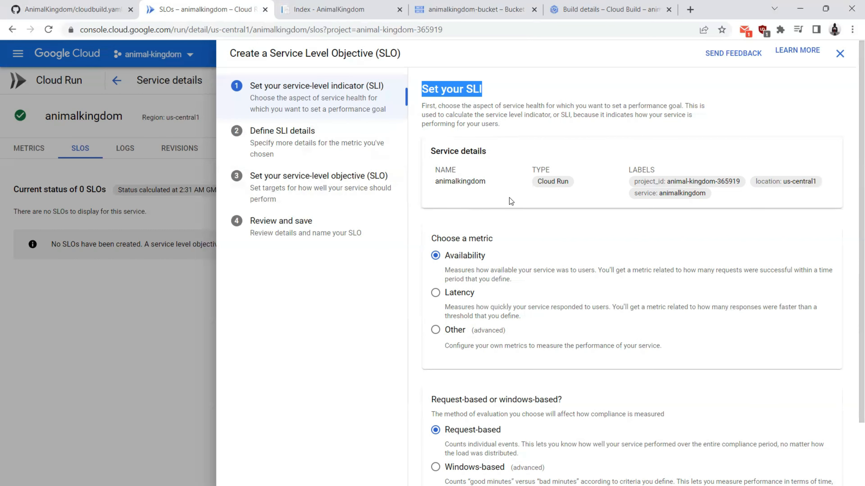
Step: Keep request-based Availability as the SLI and accept its default SLI details
scroll(509, 198, "down", 2)
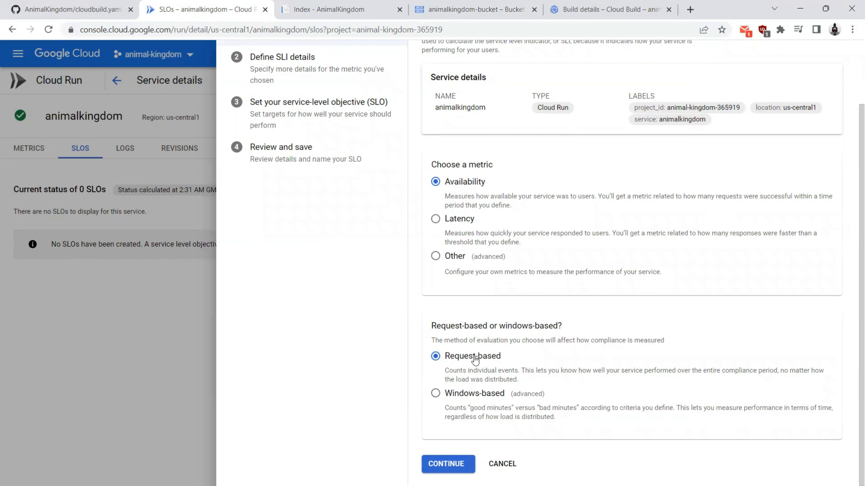
scroll(476, 360, "up", 3)
scroll(465, 266, "down", 3)
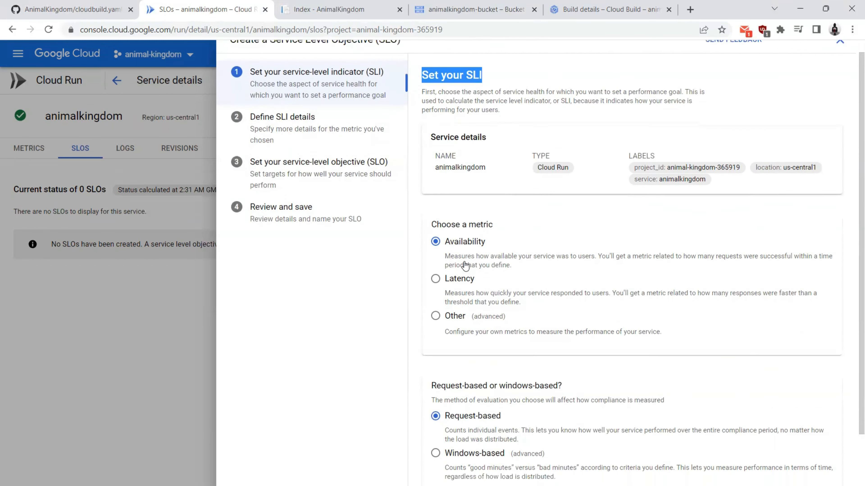
left_click(448, 464)
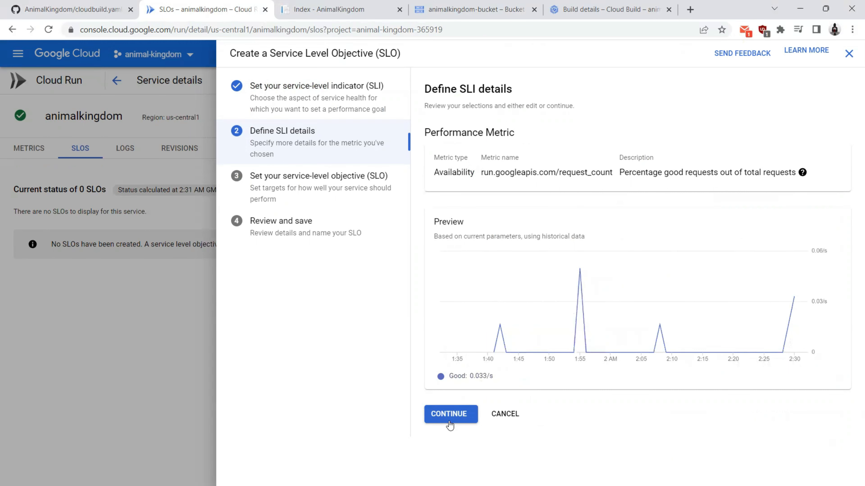
left_click(449, 414)
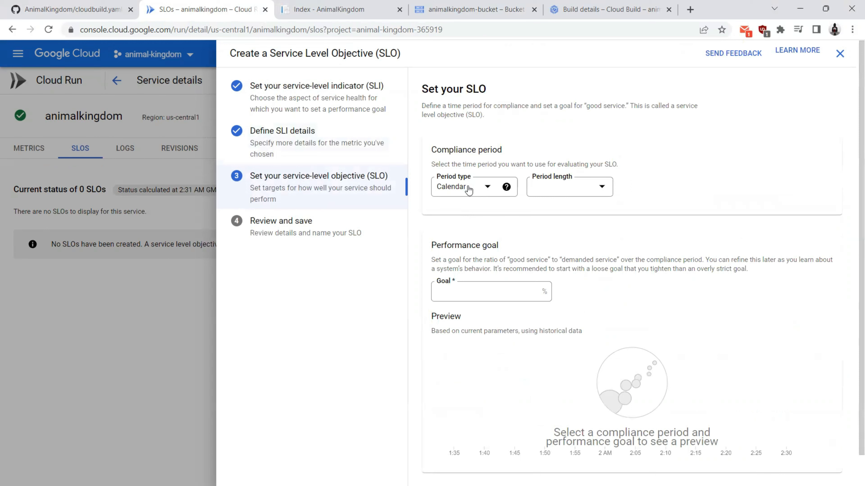
Step: Set the compliance period type to Calendar with a Calendar week length
left_click(467, 186)
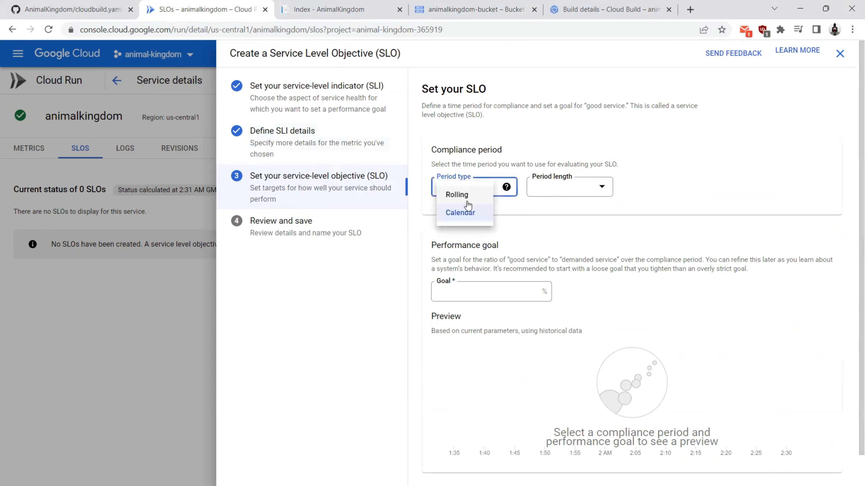
left_click(458, 213)
left_click(566, 196)
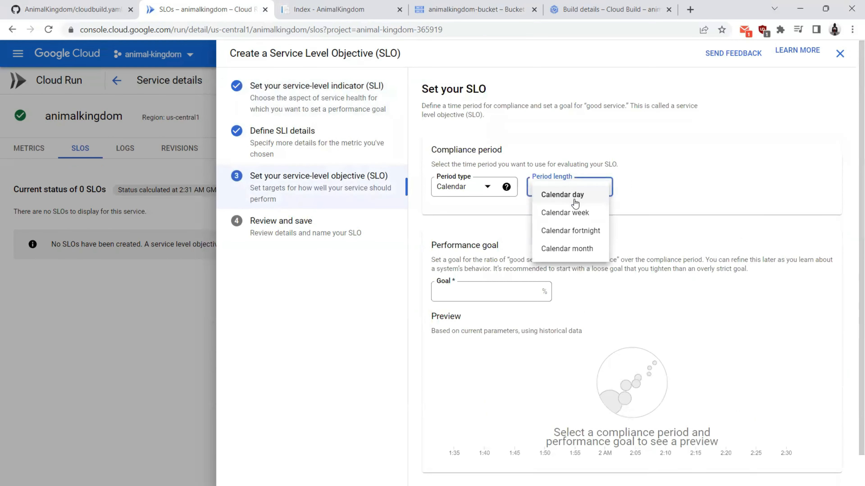
left_click(572, 213)
Step: Enter a 99.9% performance goal and create the availability SLO
left_click(490, 289)
type("99")
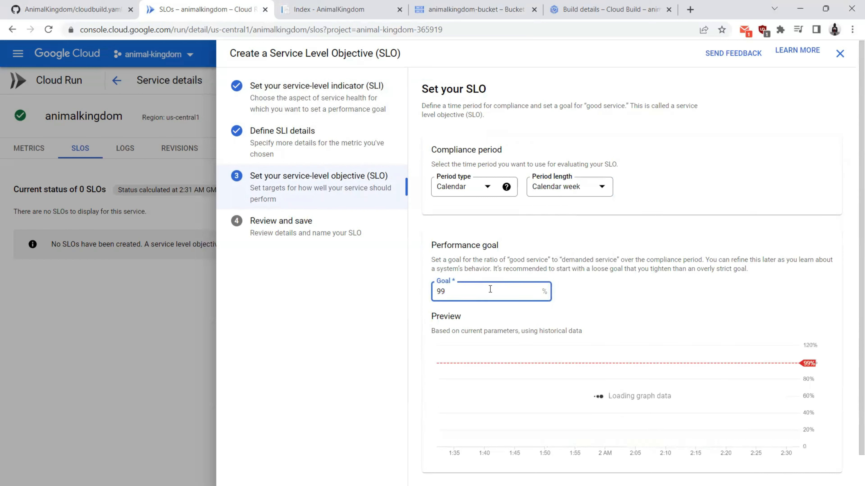
type(".9")
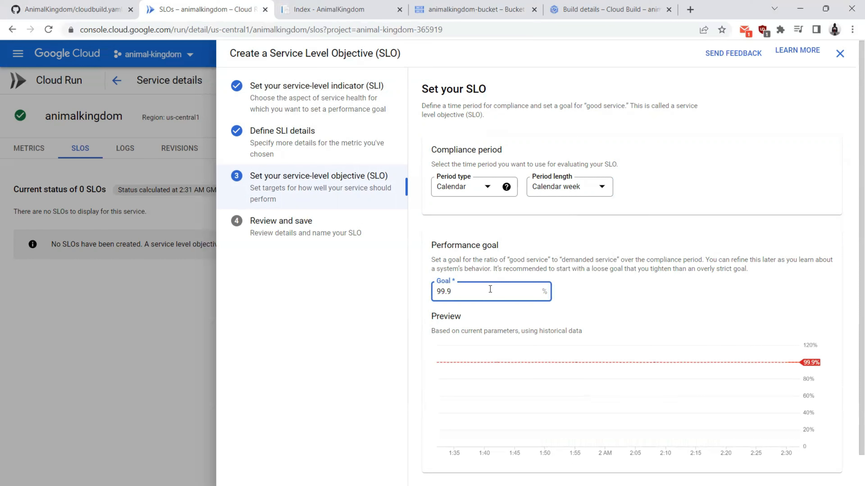
scroll(489, 287, "down", 1)
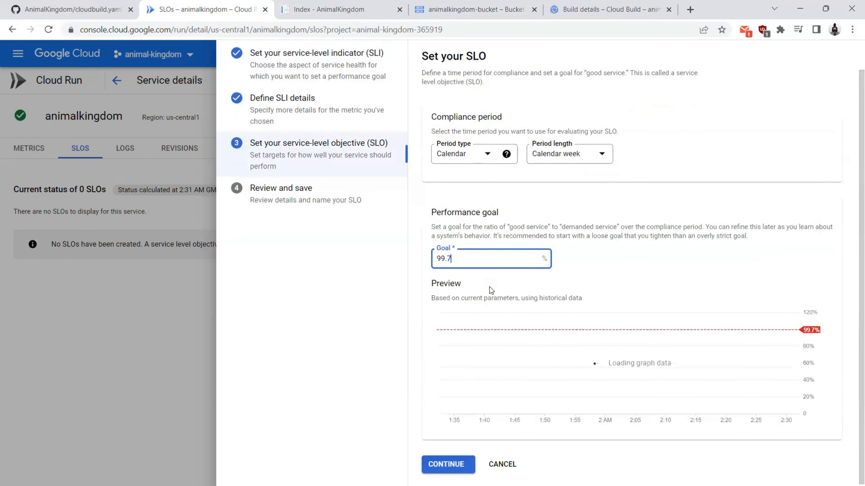
key("BackSpace")
type("7")
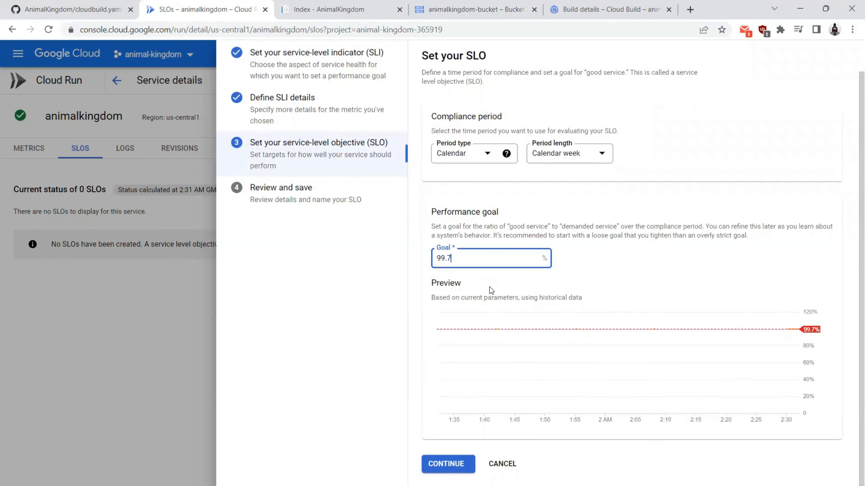
scroll(481, 314, "up", 1)
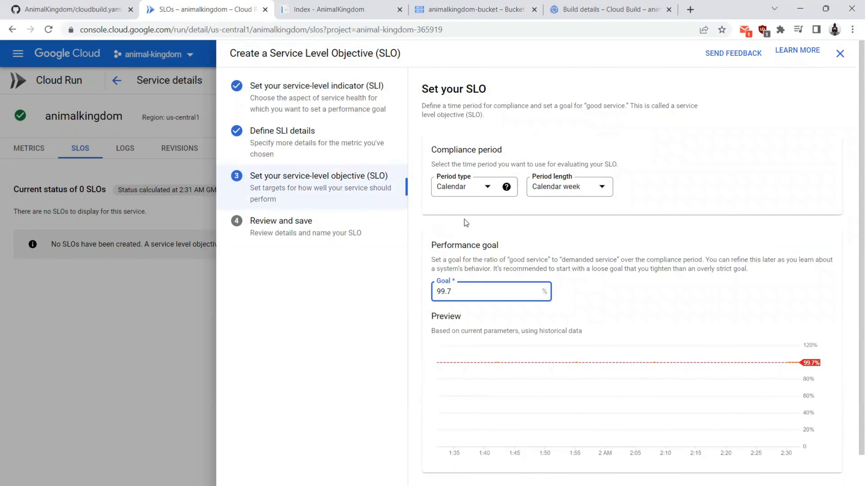
key("BackSpace")
type("9")
key("BackSpace")
type("7")
scroll(466, 289, "down", 1)
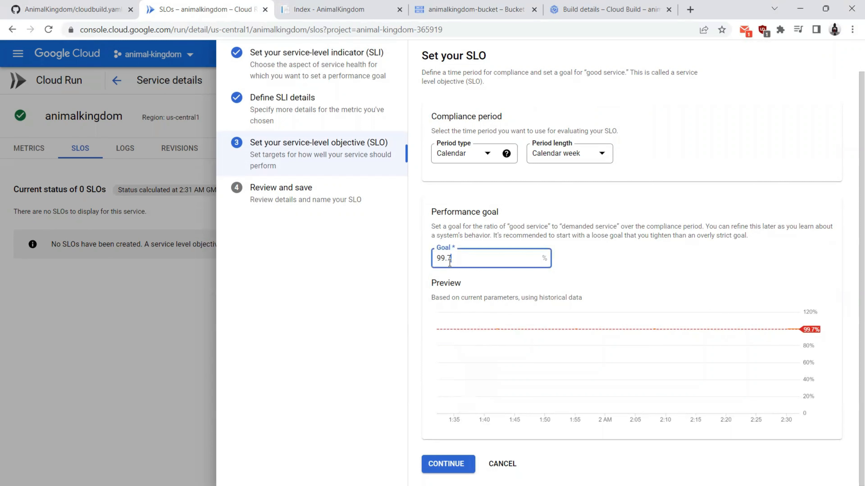
left_click(442, 421)
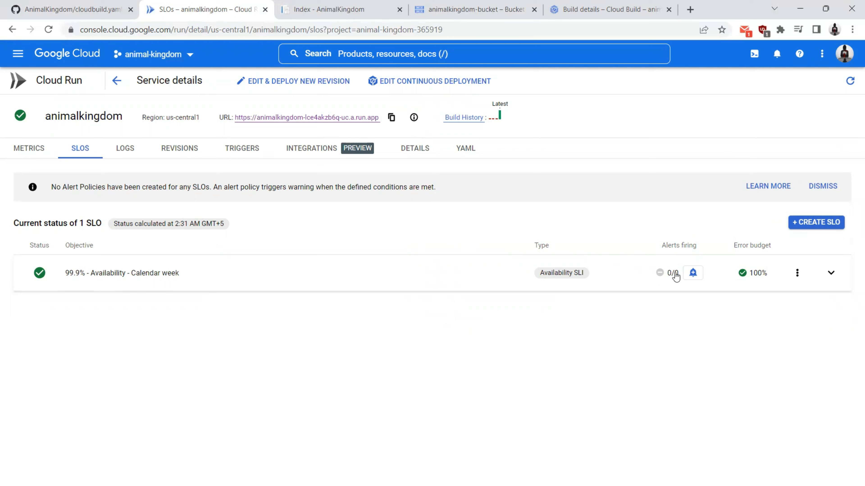
Step: Try a burn-rate alert for the SLO, find no notification channels, abandon it, and begin another SLO
left_click(693, 272)
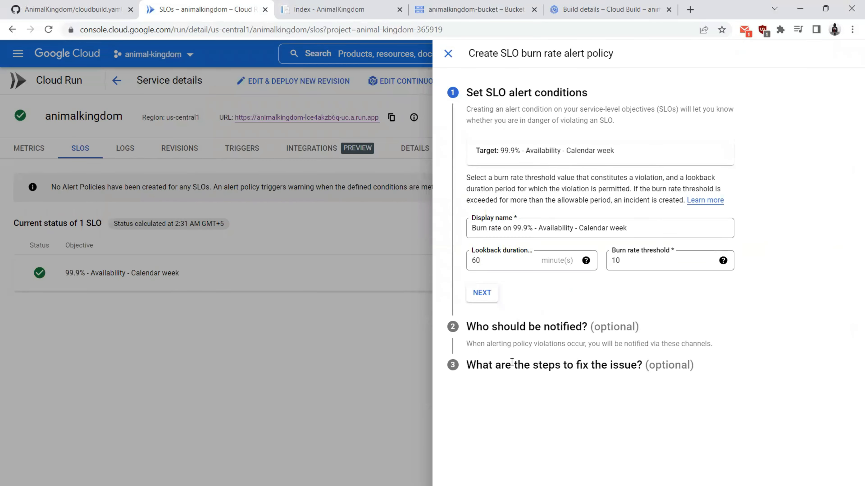
left_click(476, 291)
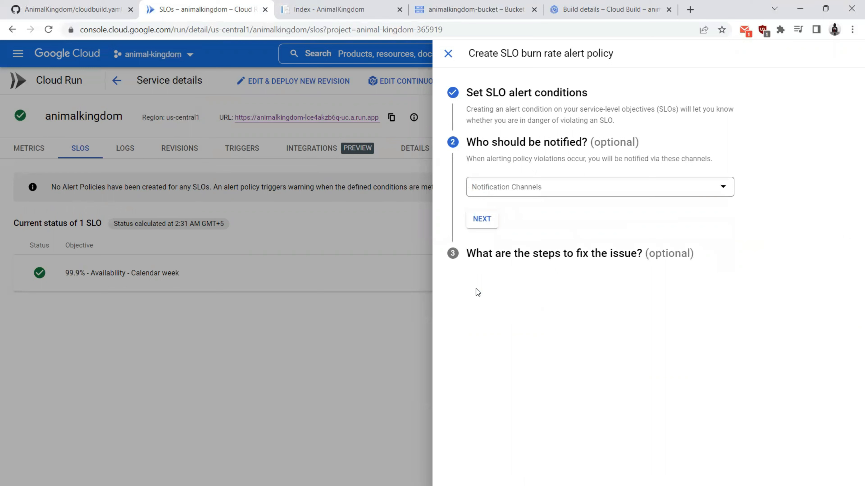
left_click(522, 188)
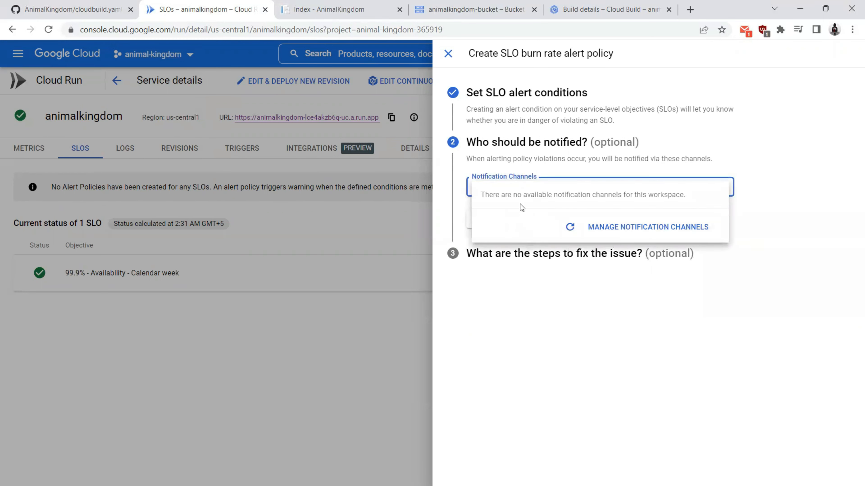
left_click(577, 330)
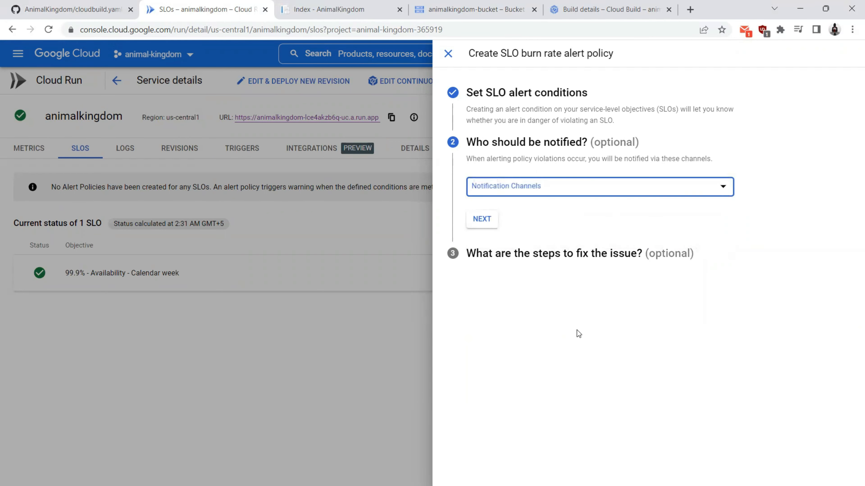
left_click(448, 53)
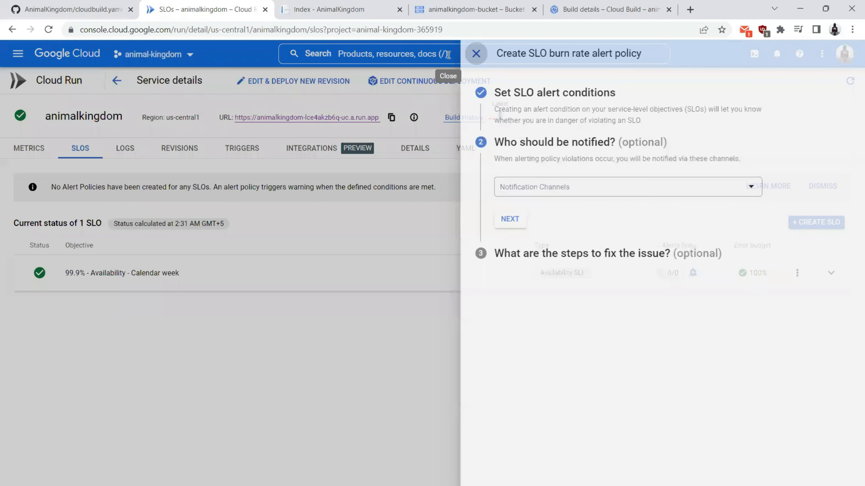
left_click(802, 224)
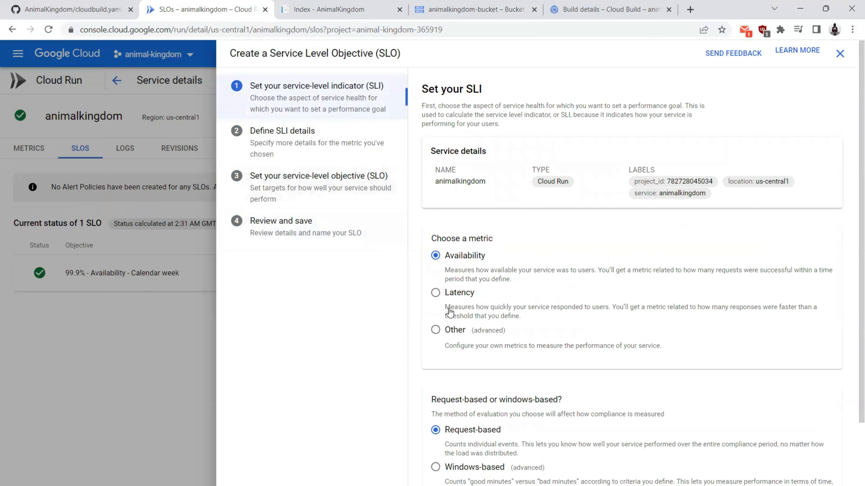
Step: Base the new SLO on Latency with a 300 ms latency threshold
left_click(435, 294)
scroll(436, 240, "down", 2)
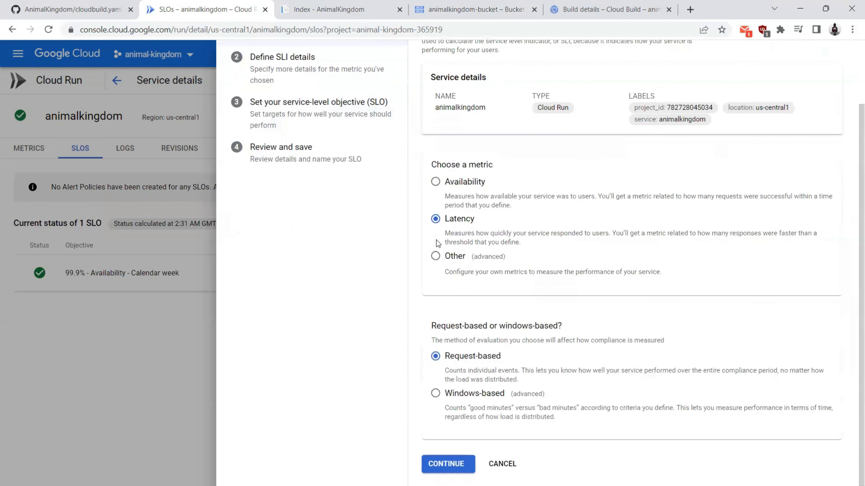
scroll(436, 240, "up", 2)
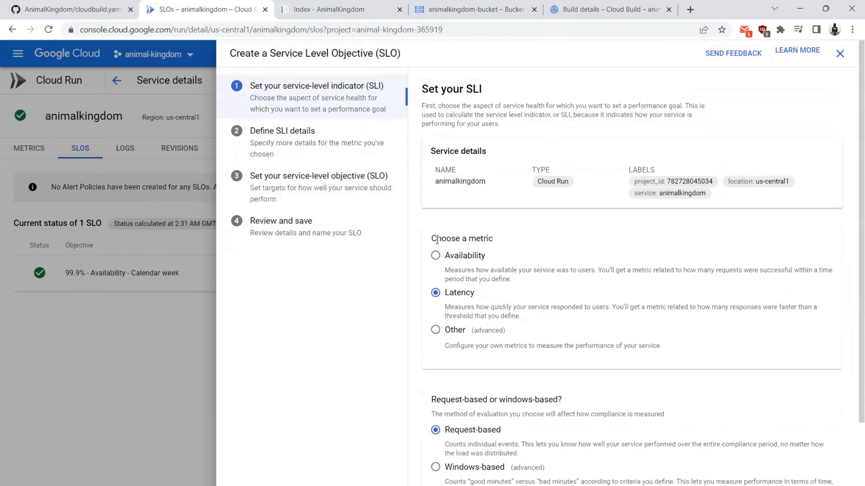
scroll(437, 240, "down", 2)
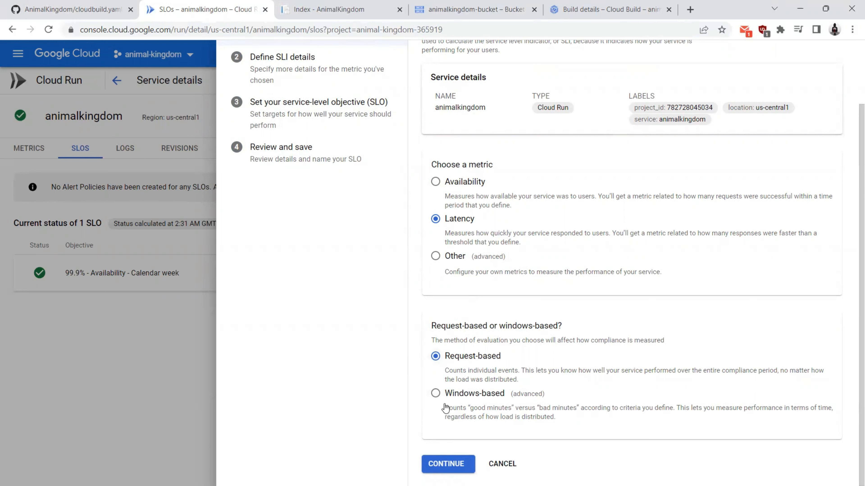
left_click(453, 470)
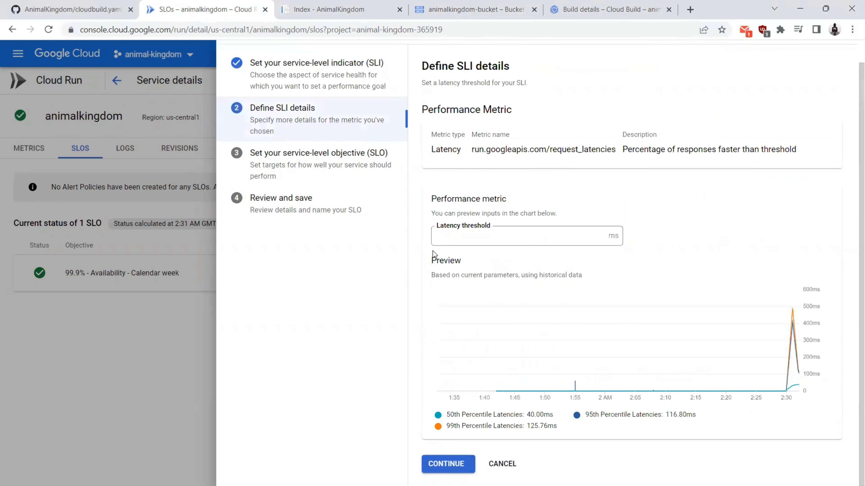
left_click(464, 240)
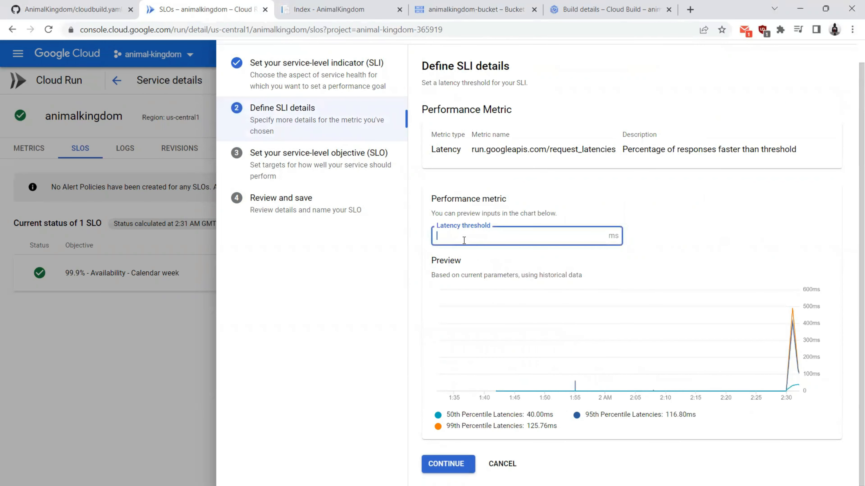
type("3")
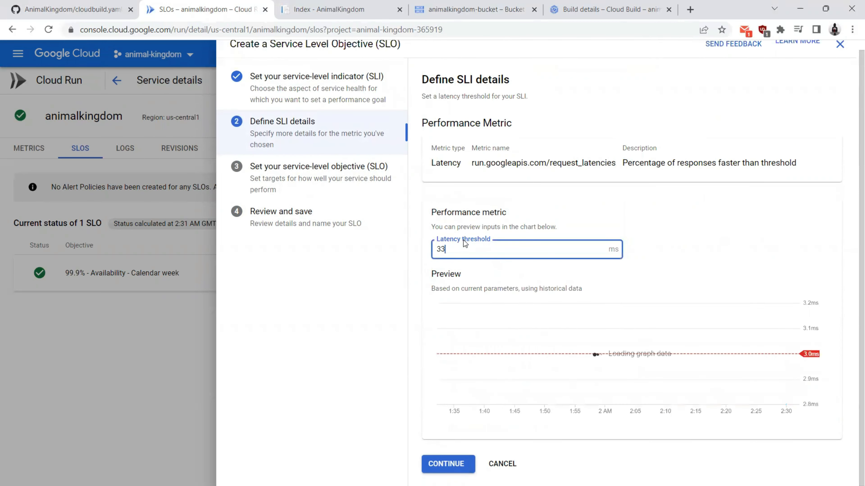
type("00")
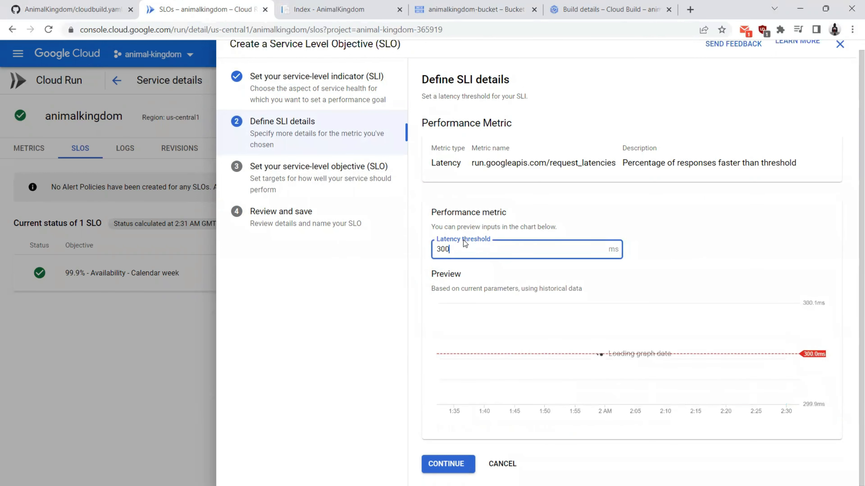
left_click(691, 243)
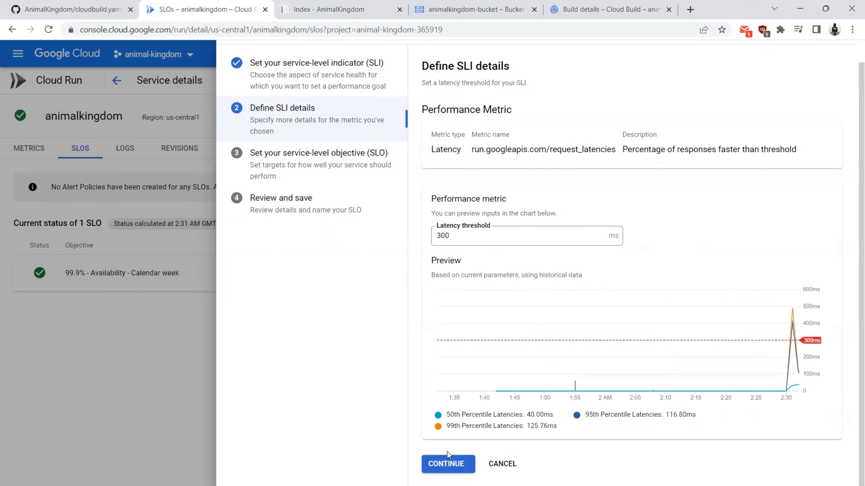
left_click(447, 465)
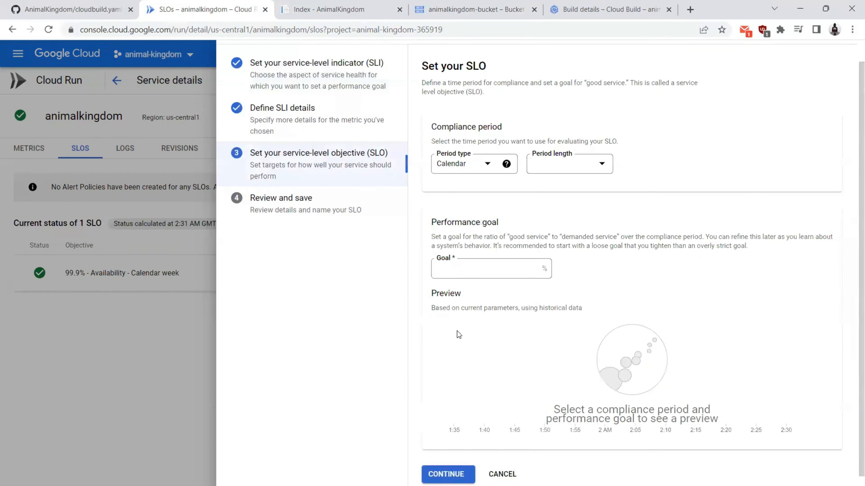
Step: Set a Rolling compliance period of 7 days
left_click(464, 167)
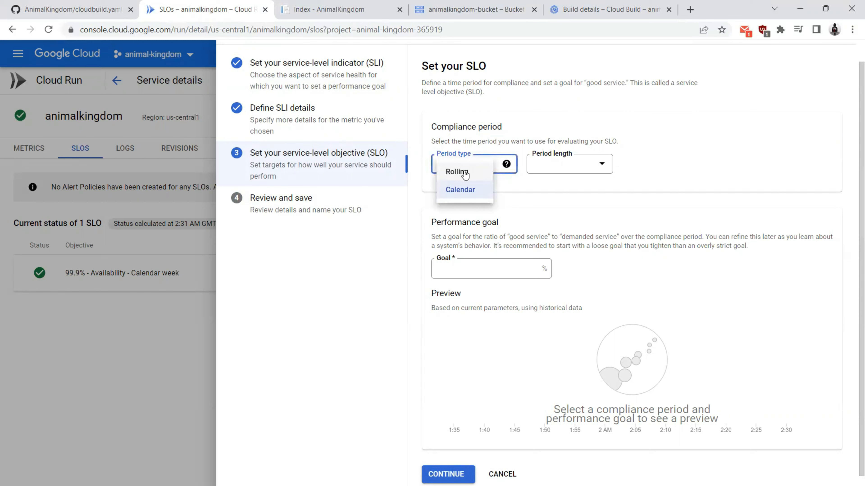
left_click(465, 175)
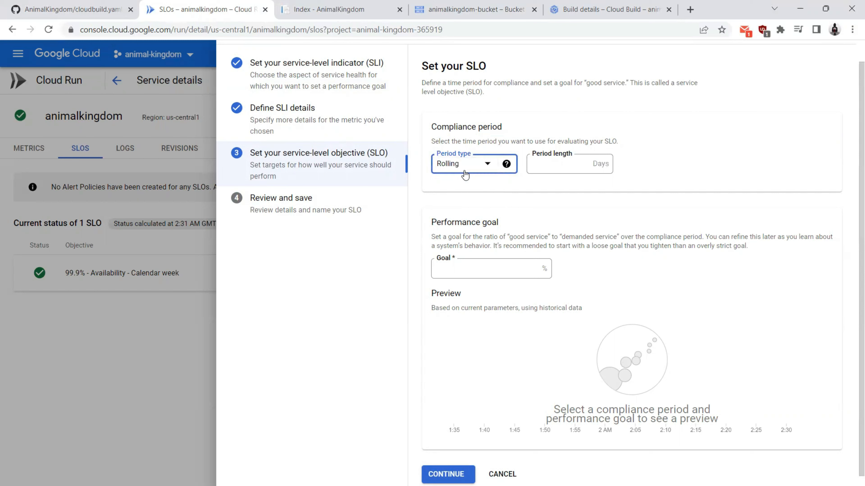
left_click(549, 162)
type("7")
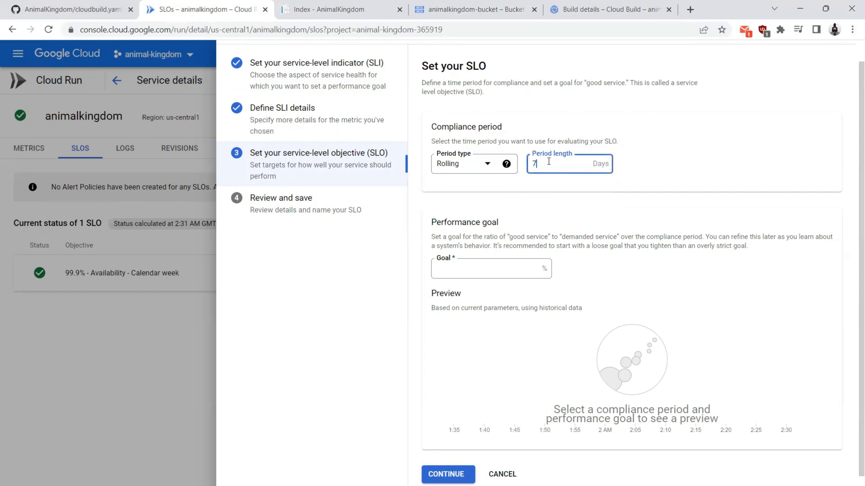
Step: Enter a 99.9% performance goal and create the latency SLO
left_click(461, 271)
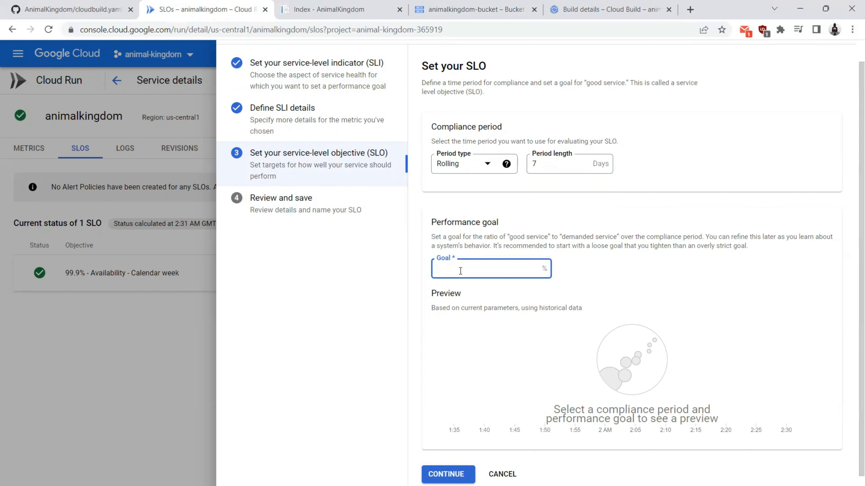
type("99")
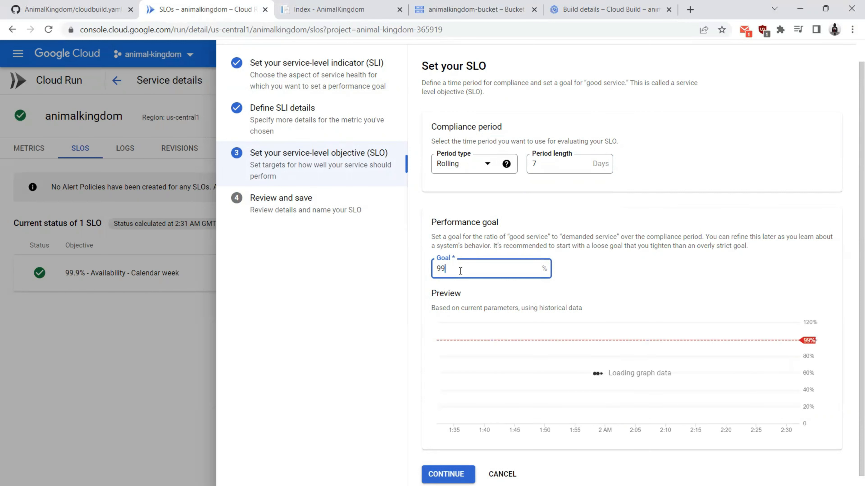
type(".9")
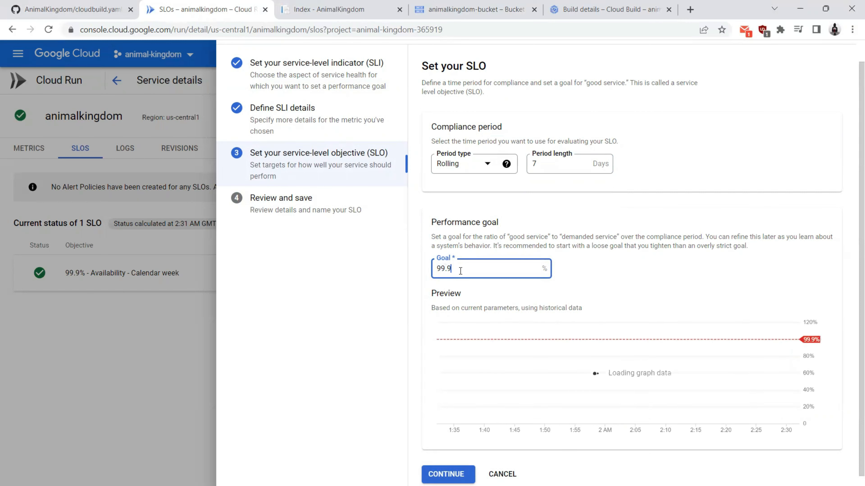
left_click(595, 256)
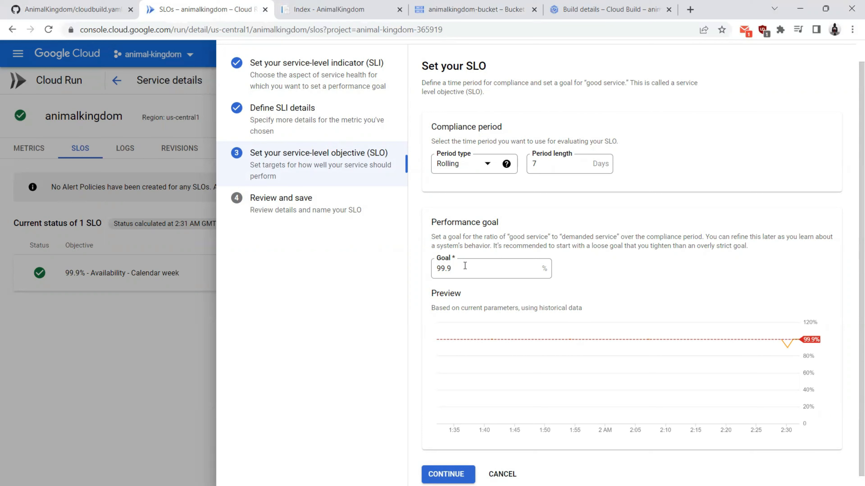
left_click_drag(465, 266, 438, 283)
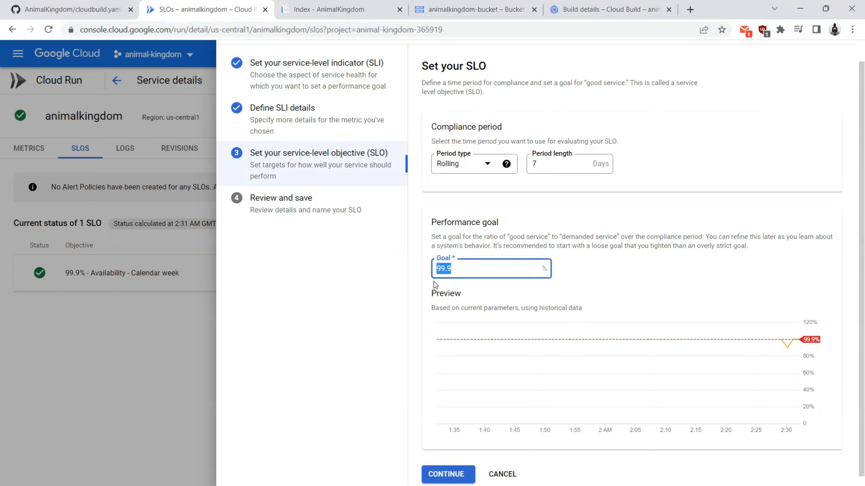
left_click(434, 281)
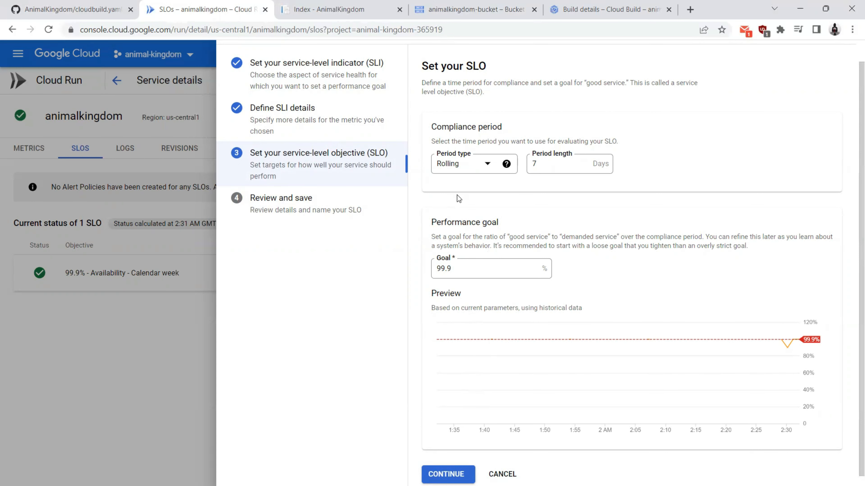
left_click(446, 474)
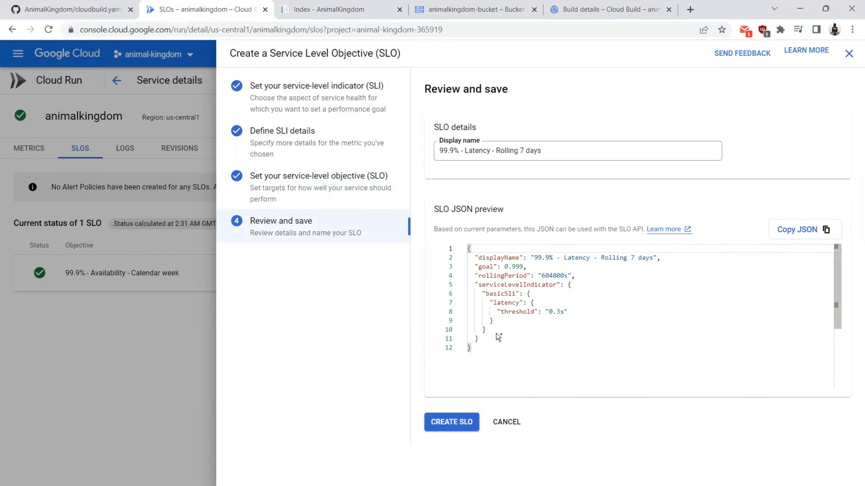
left_click(441, 426)
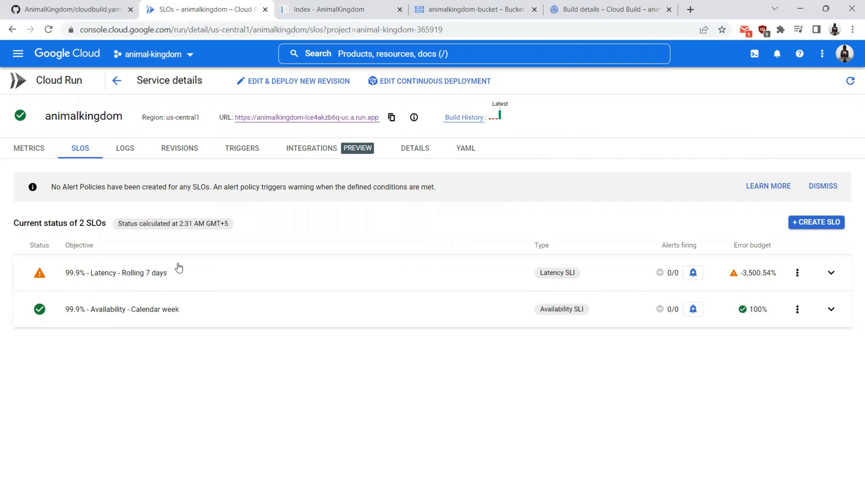
Step: Show the animalkingdom service's LOGS tab and scroll back through its recent entries
left_click(121, 152)
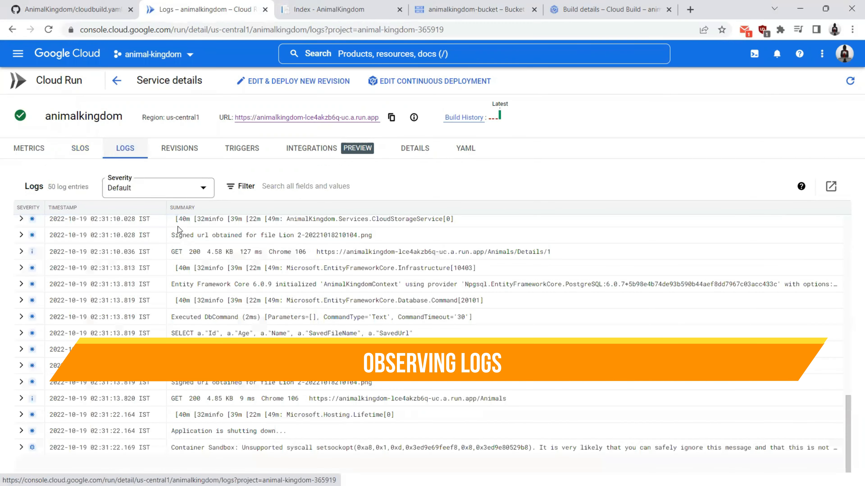
scroll(208, 276, "up", 10)
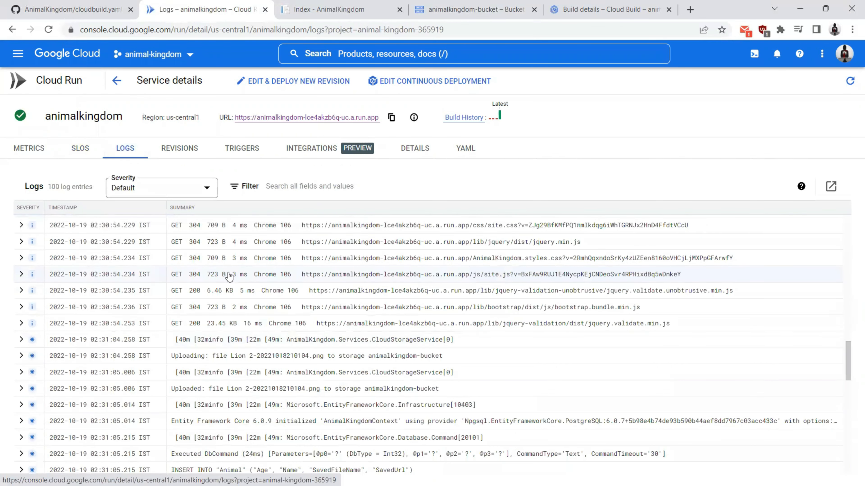
scroll(226, 278, "up", 3)
scroll(229, 275, "up", 5)
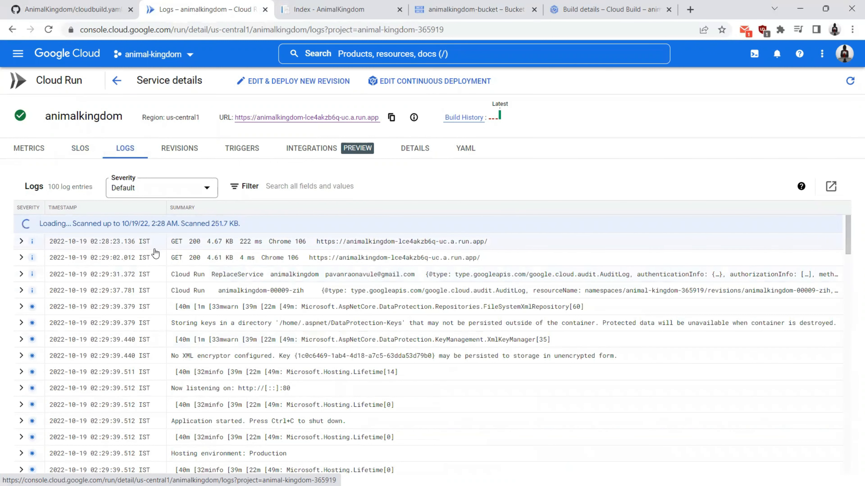
Step: Open the logs in Logs Explorer, browse the animalkingdom query and log fields, then return to the service's logs
left_click(829, 185)
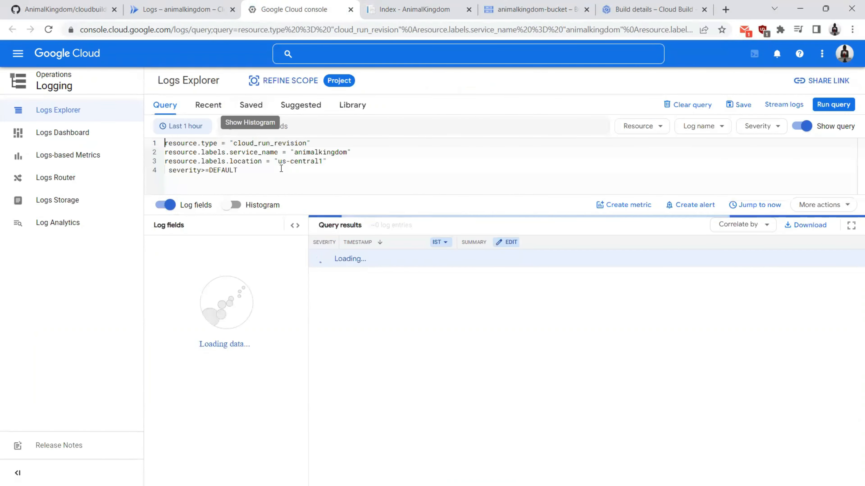
double_click(314, 153)
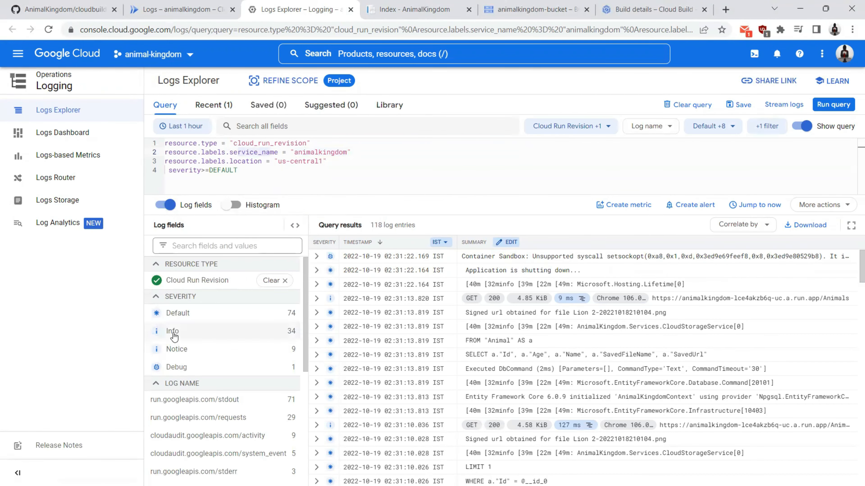
scroll(172, 330, "down", 1)
scroll(173, 329, "down", 1)
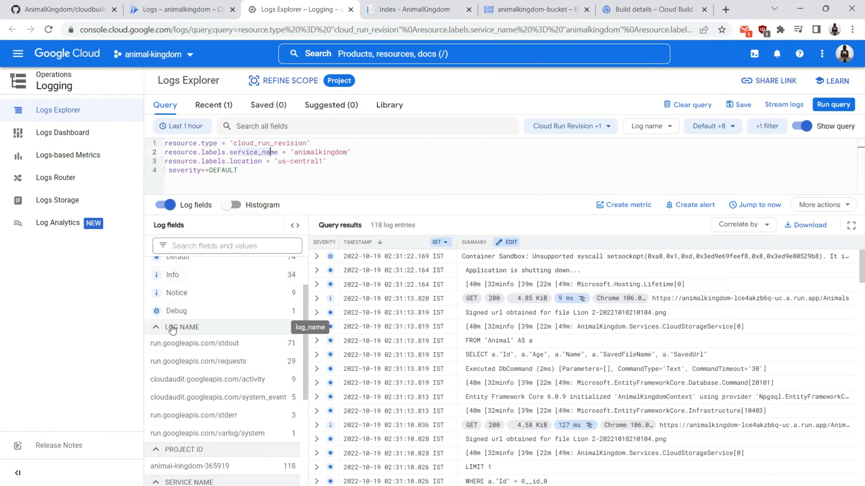
left_click(156, 328)
scroll(183, 309, "up", 2)
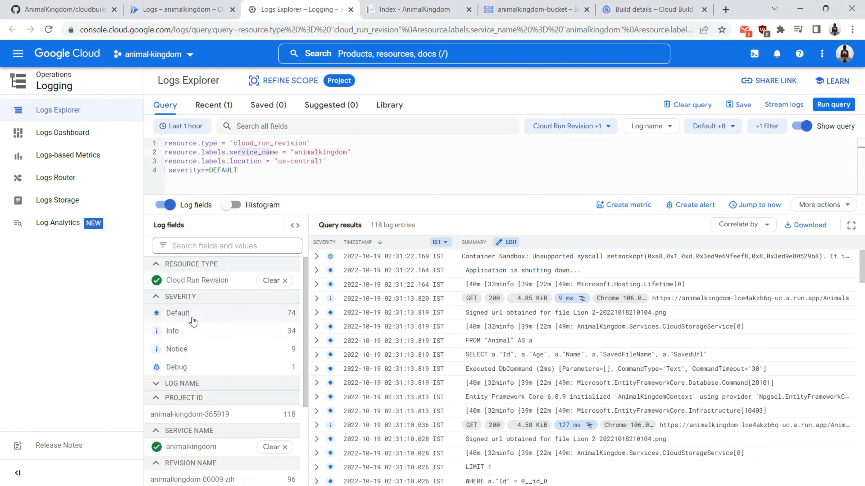
scroll(402, 316, "down", 10)
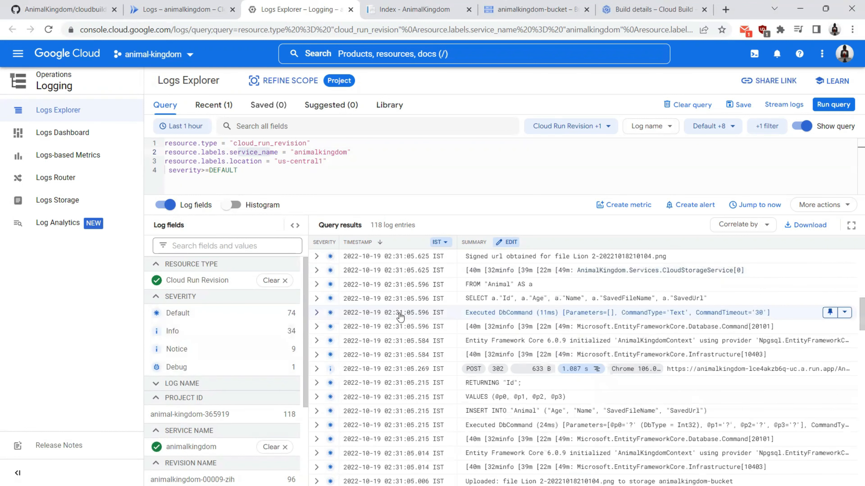
scroll(394, 319, "up", 5)
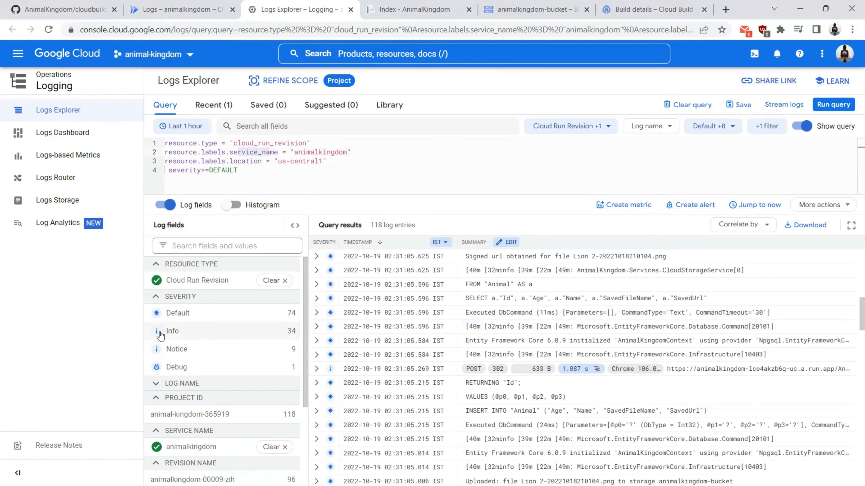
left_click(228, 6)
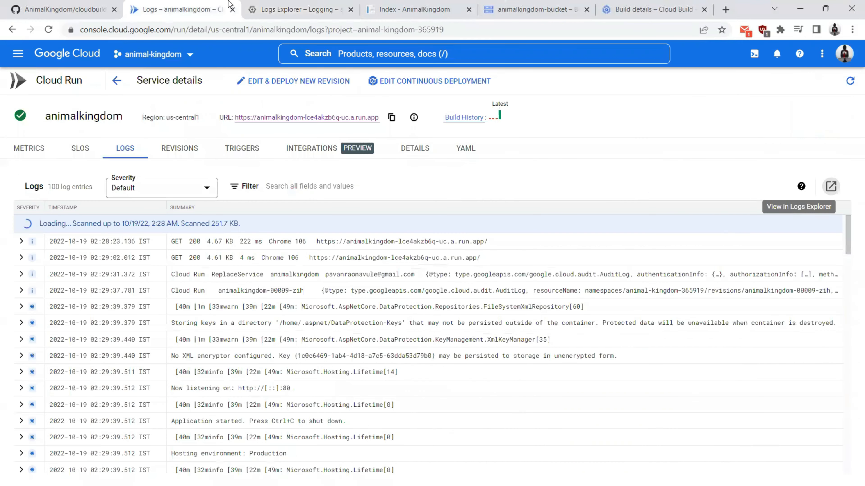
Step: Show the REVISIONS tab, where animalkingdom-00009-zih serves 100% of traffic among four revisions
left_click(172, 150)
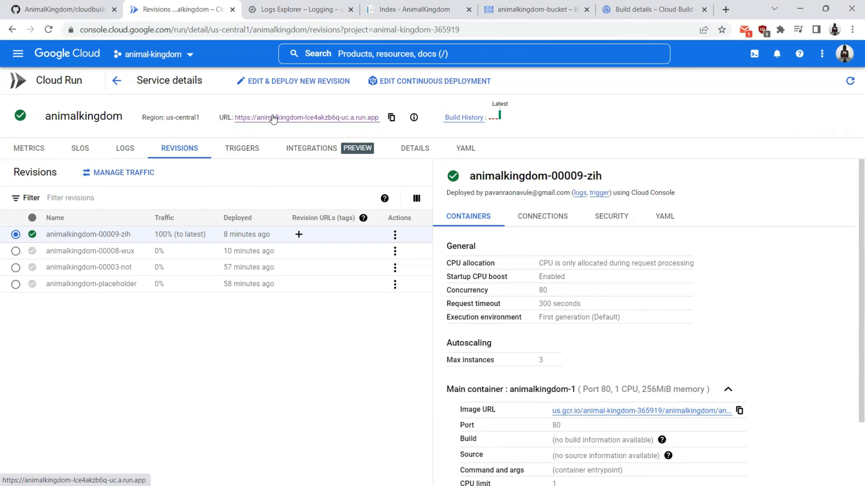
Step: Close the Logs Explorer and extra tabs, check the app's animalkingdom URL, then return to revisions
left_click(292, 5)
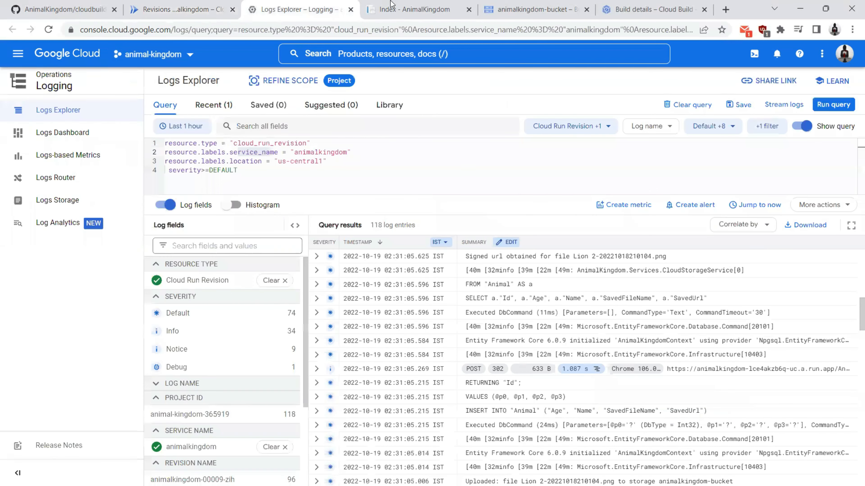
left_click(396, 6)
right_click(402, 8)
left_click(448, 172)
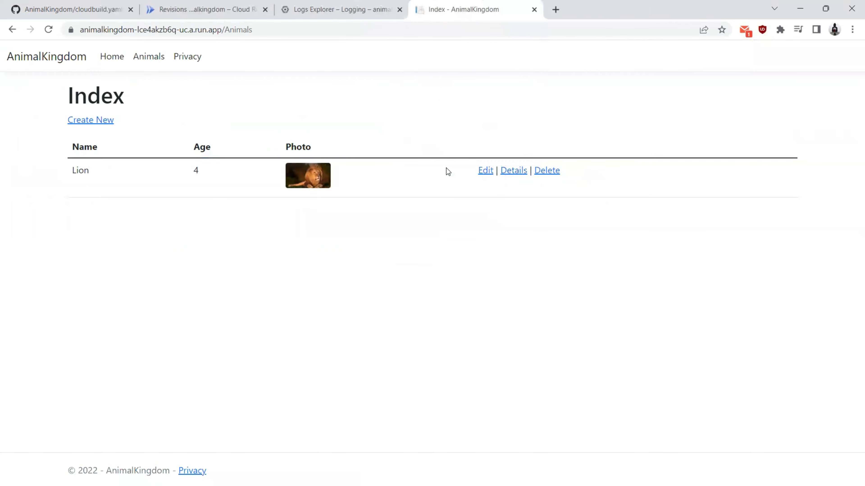
left_click(228, 4)
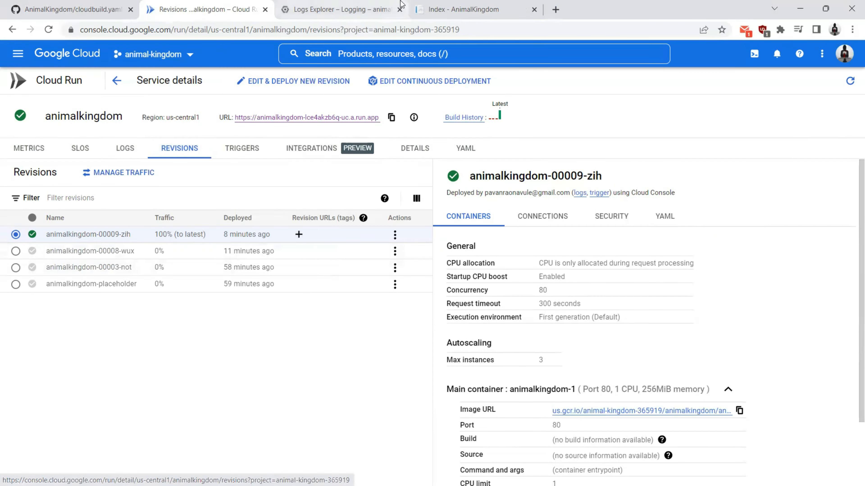
left_click(400, 10)
left_click(361, 10)
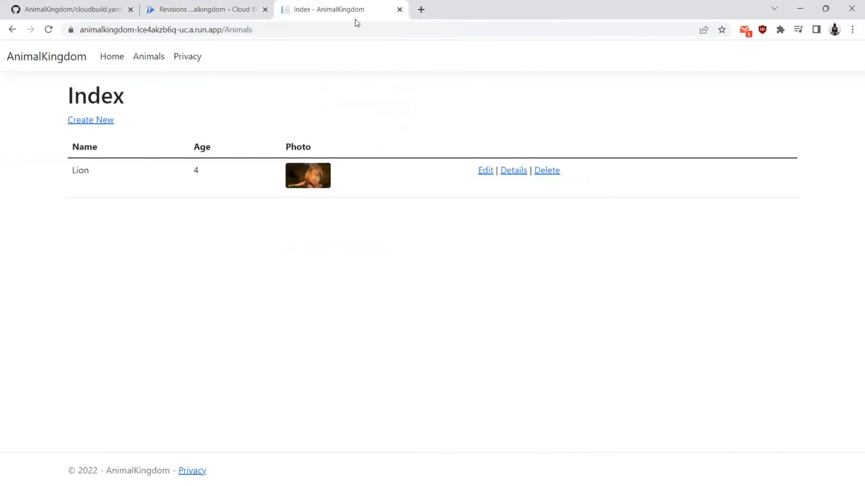
double_click(130, 30)
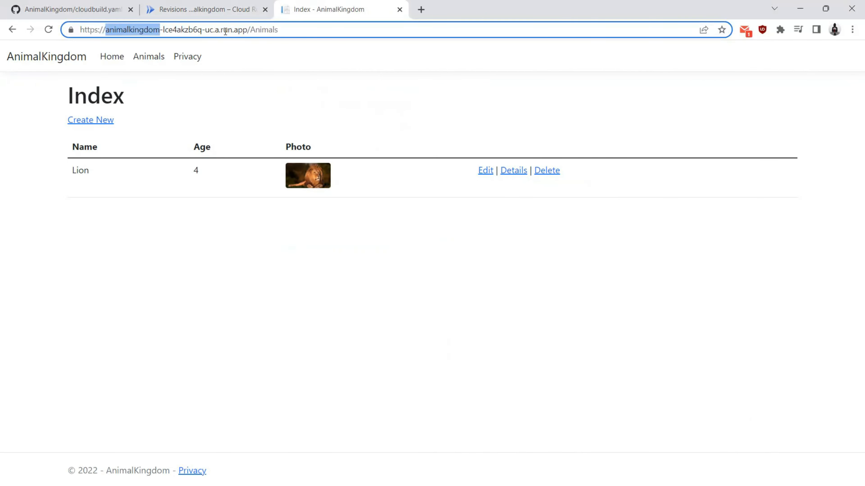
left_click_drag(210, 29, 279, 30)
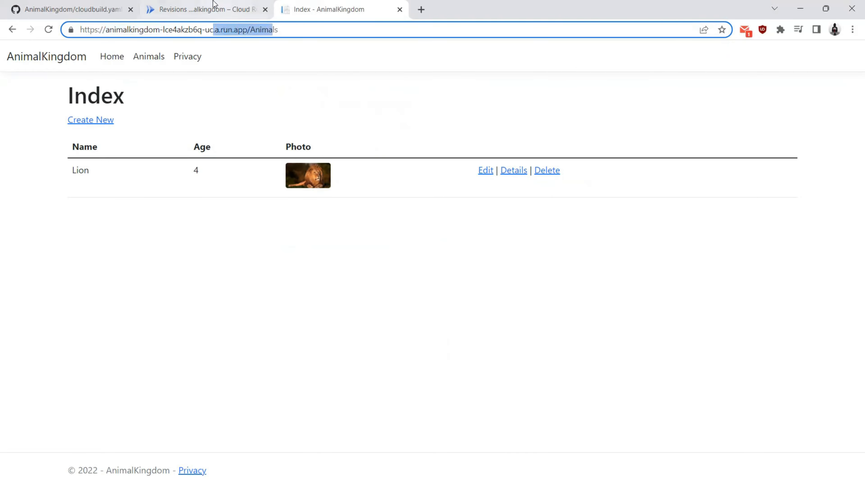
left_click(218, 11)
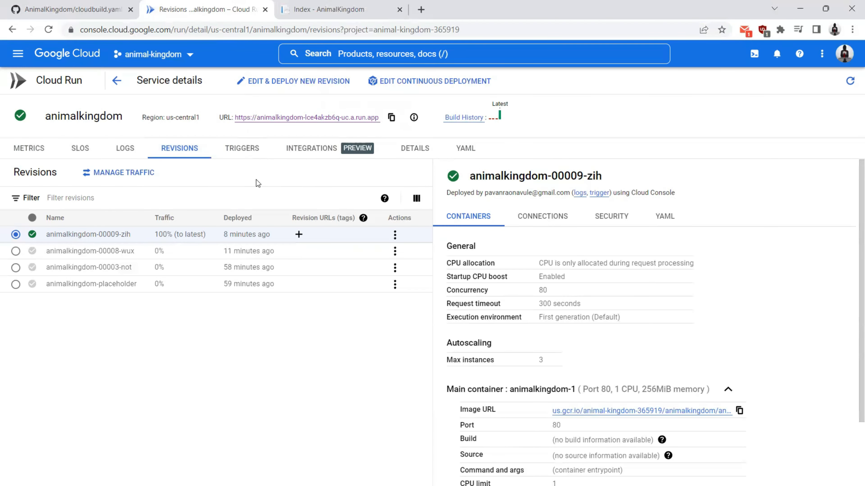
Step: Add 'stable' and 'latest' revision URL tags to animalkingdom-00009-zih and save
left_click(298, 235)
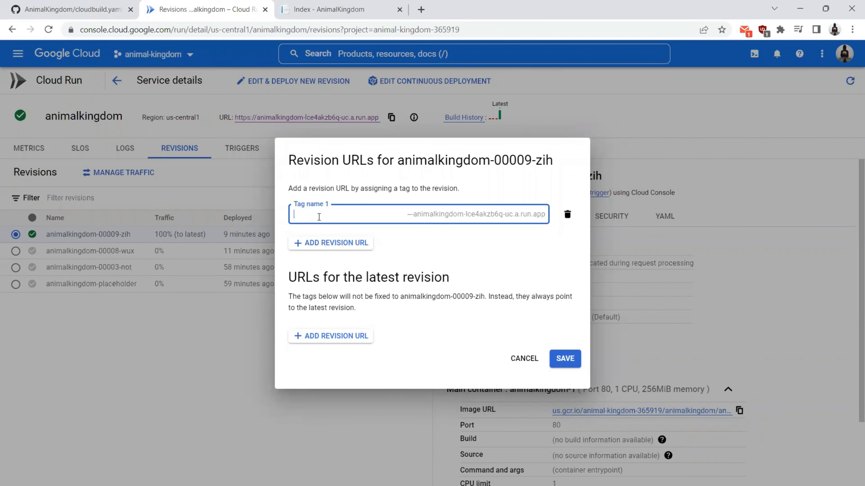
type("stable")
left_click(309, 337)
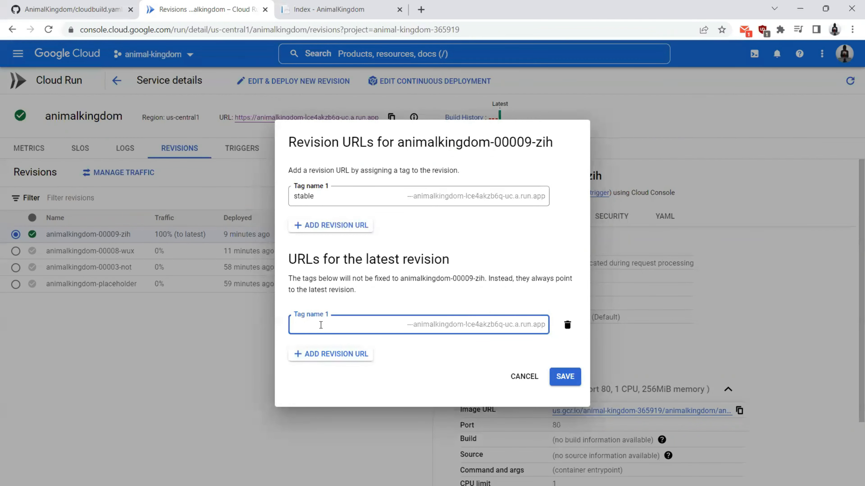
type("latest")
left_click(565, 377)
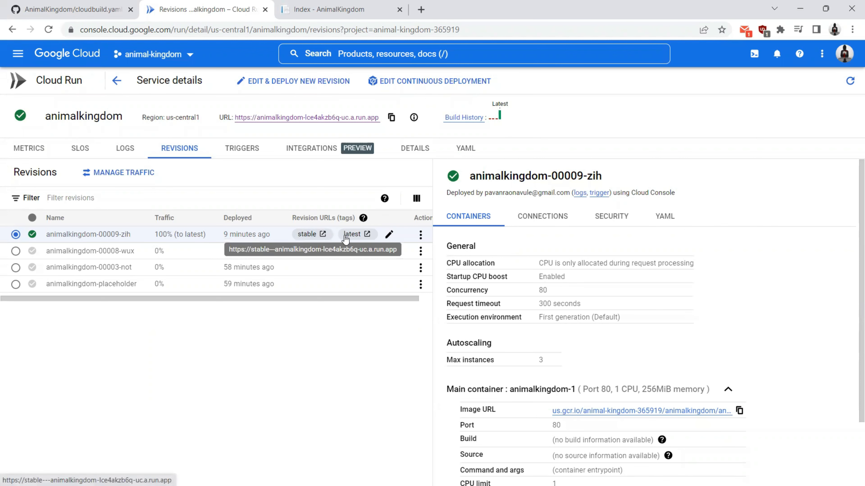
Step: Open the stable and latest tagged URLs and compare their stable--- and latest--- address prefixes
left_click(310, 235)
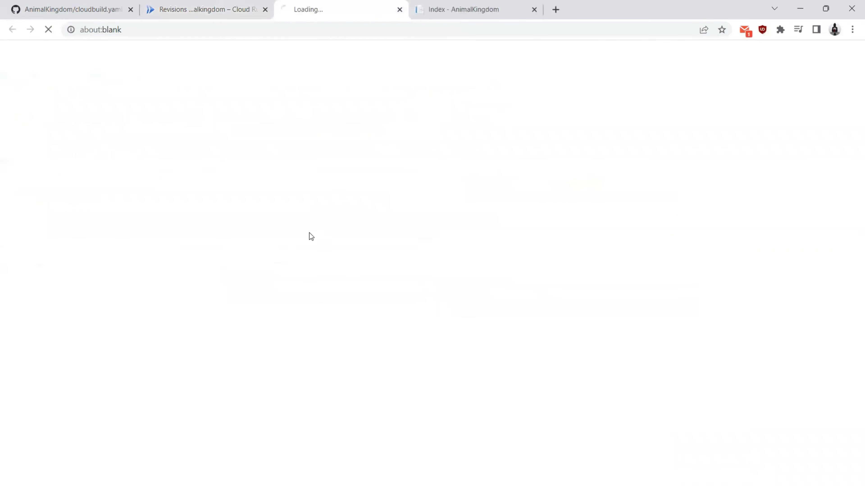
left_click(216, 7)
left_click(352, 235)
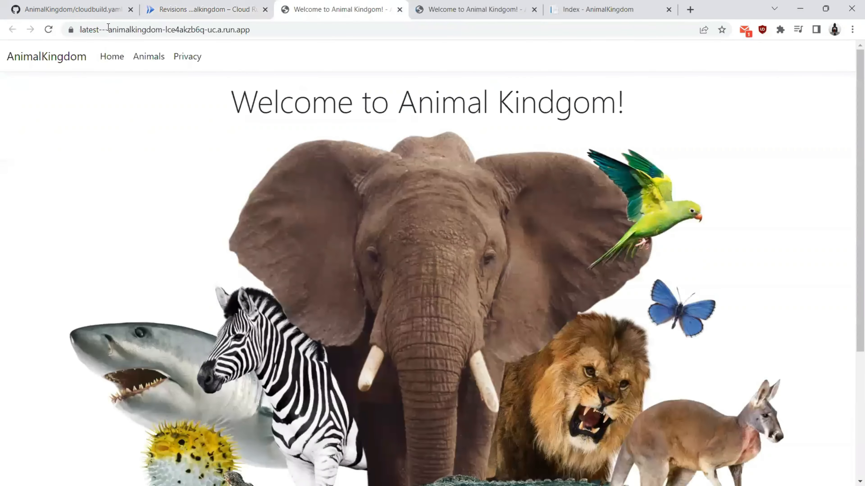
left_click(108, 27)
left_click_drag(105, 30, 131, 32)
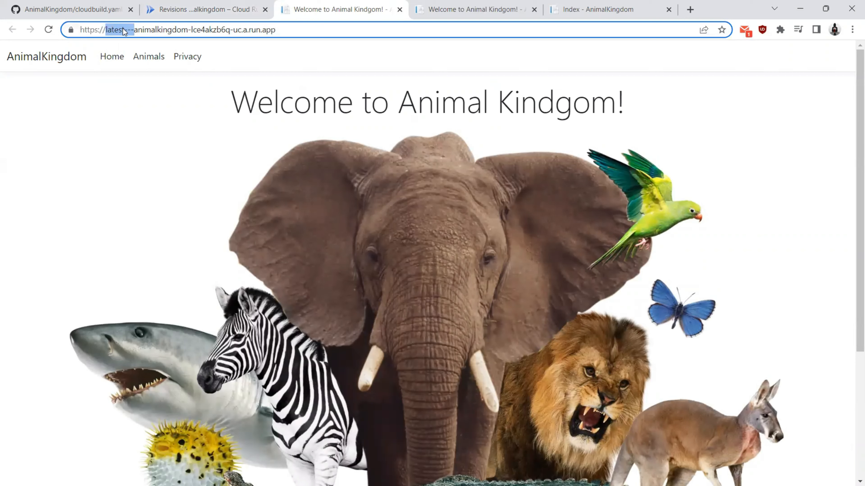
left_click(452, 4)
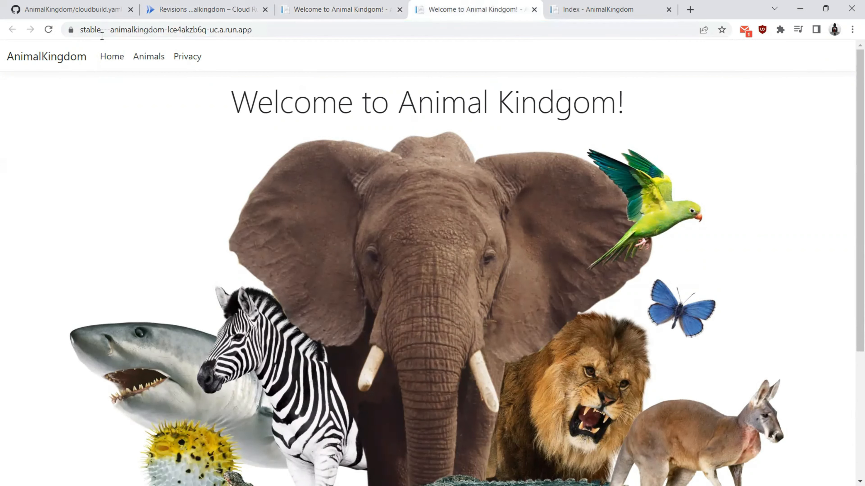
left_click_drag(107, 31, 56, 32)
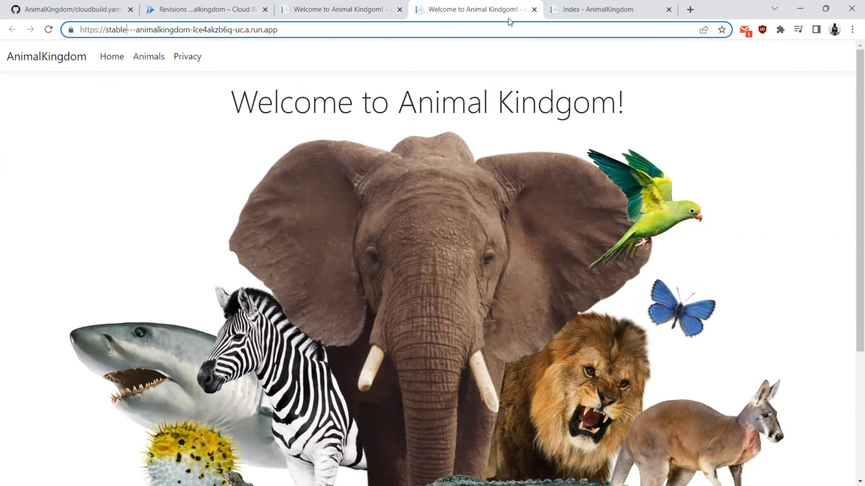
Step: Load the service's main run.app URL in the Animals index tab
left_click(585, 7)
left_click_drag(572, 4, 294, 6)
left_click(204, 9)
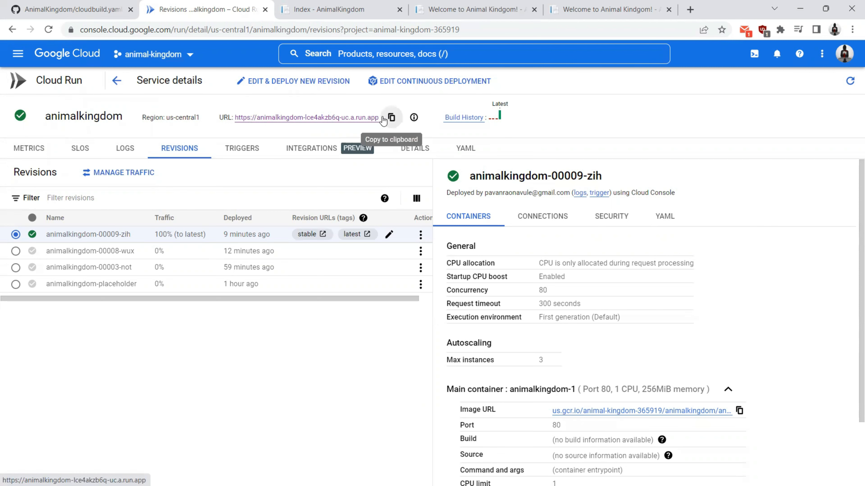
left_click(392, 117)
left_click(326, 9)
left_click(323, 28)
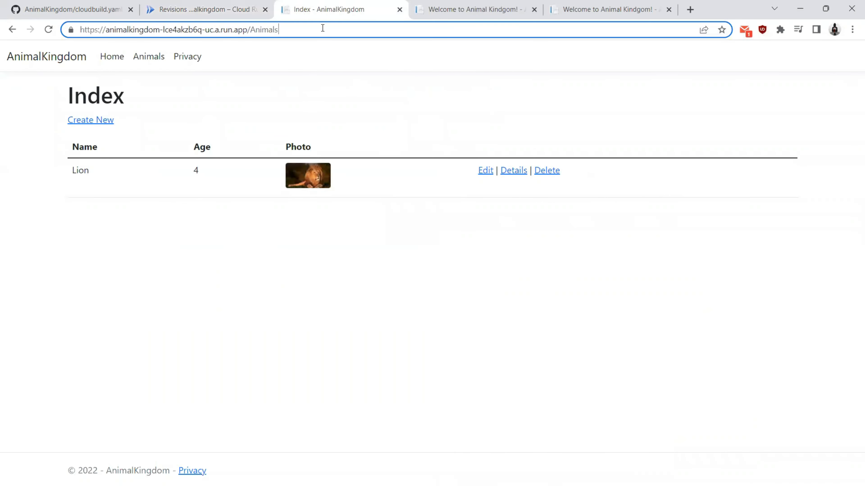
key("ctrl+a")
key("ctrl+v")
key("Return")
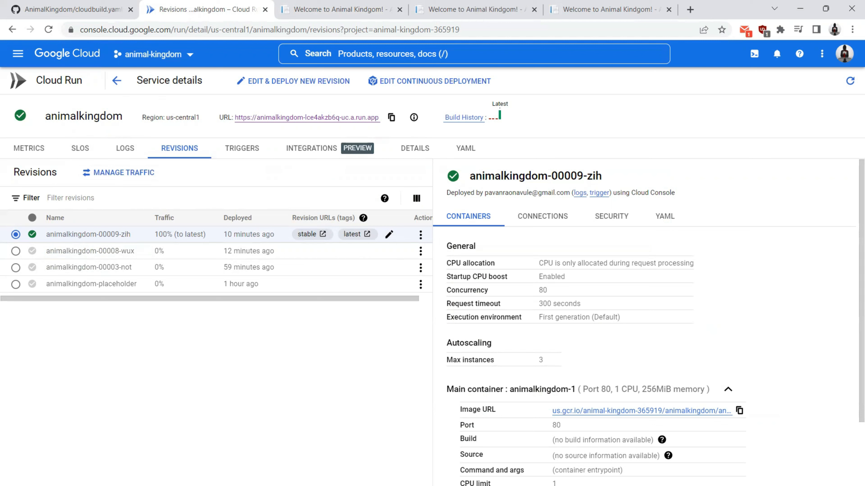
Step: Close cloudbuild.yaml and open Views/Home/Index.cshtml from Solution Explorer
key("alt+Tab")
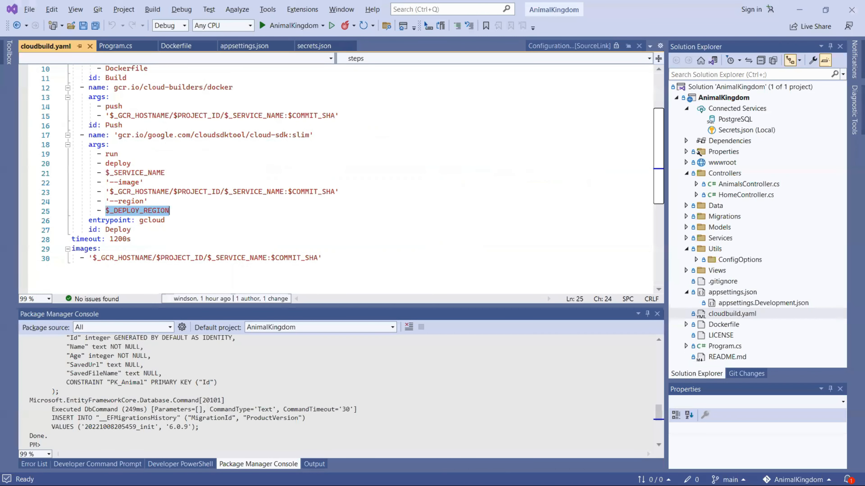
left_click(90, 46)
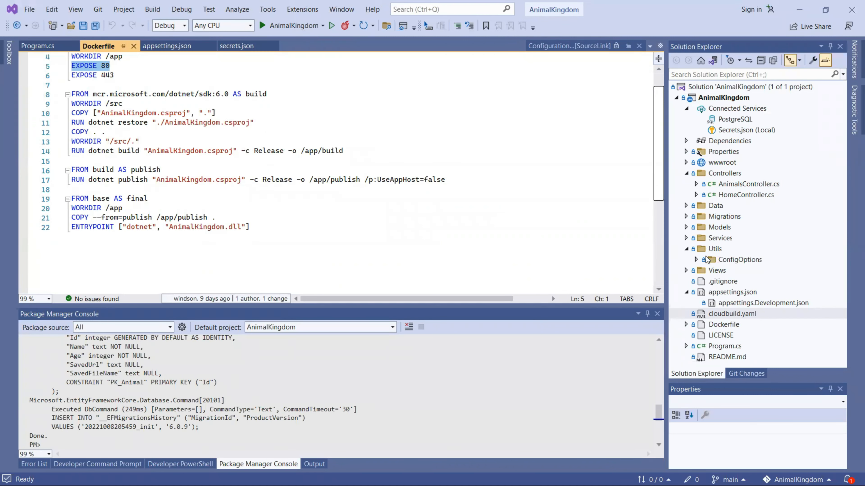
left_click(687, 250)
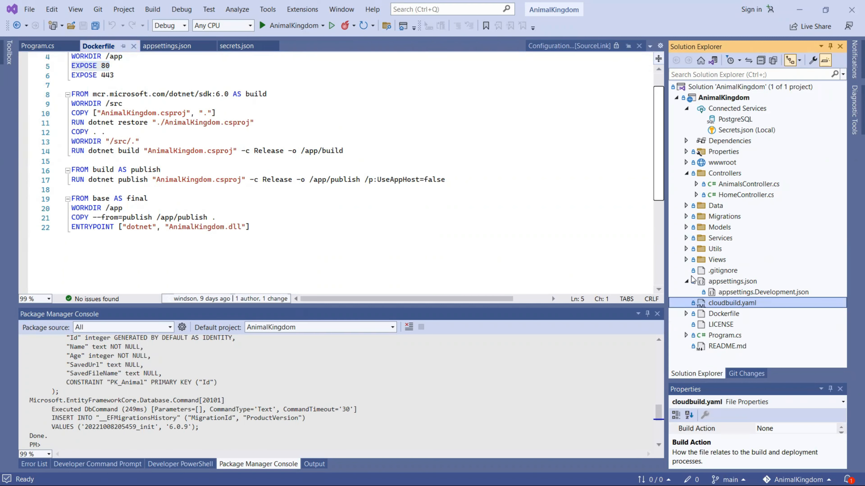
left_click(685, 281)
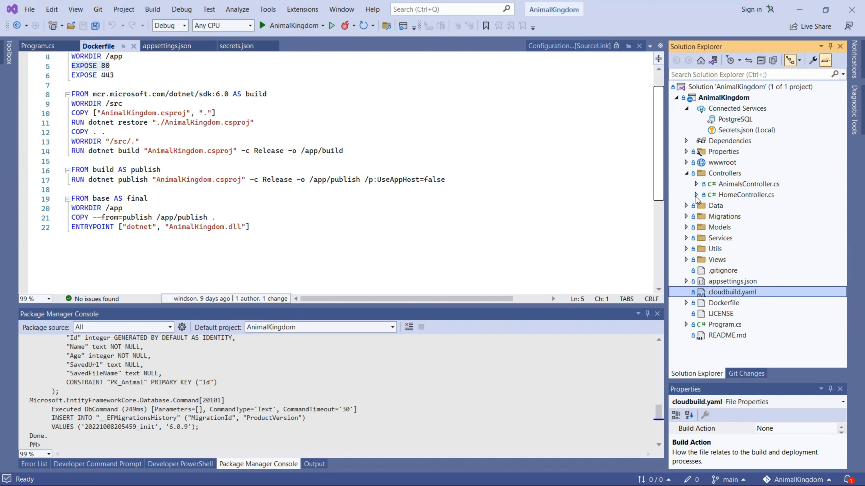
left_click(686, 173)
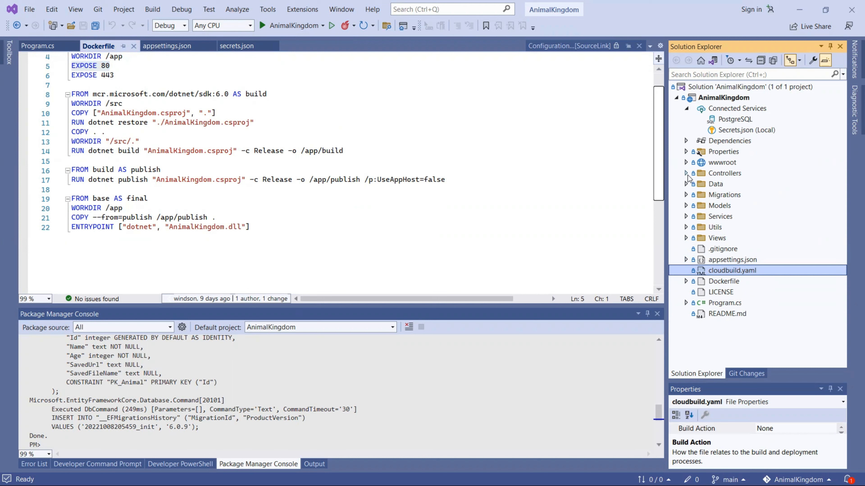
left_click(686, 238)
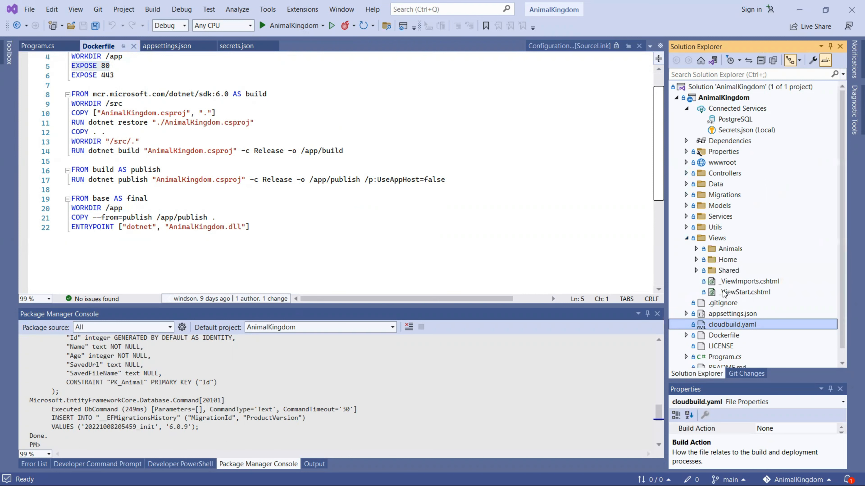
left_click(696, 261)
left_click(742, 272)
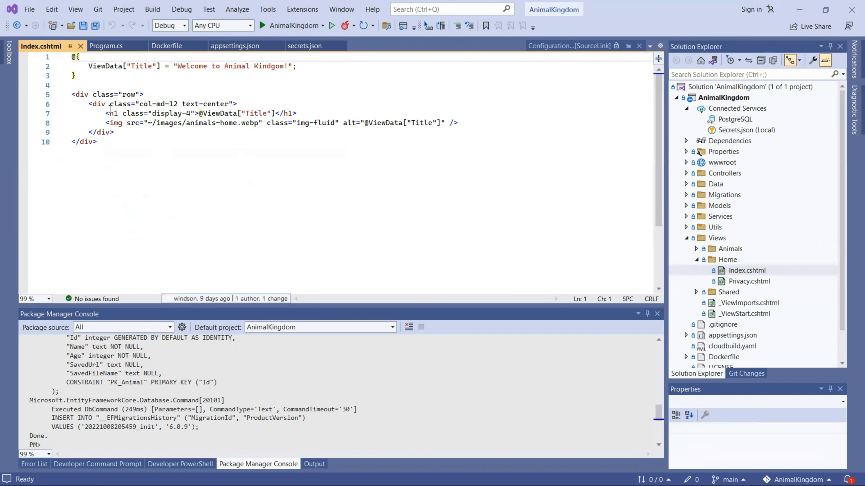
Step: Duplicate the h1 line as an h2 reading 'Humans are welcome too! :)' and save Index.cshtml
left_click(204, 75)
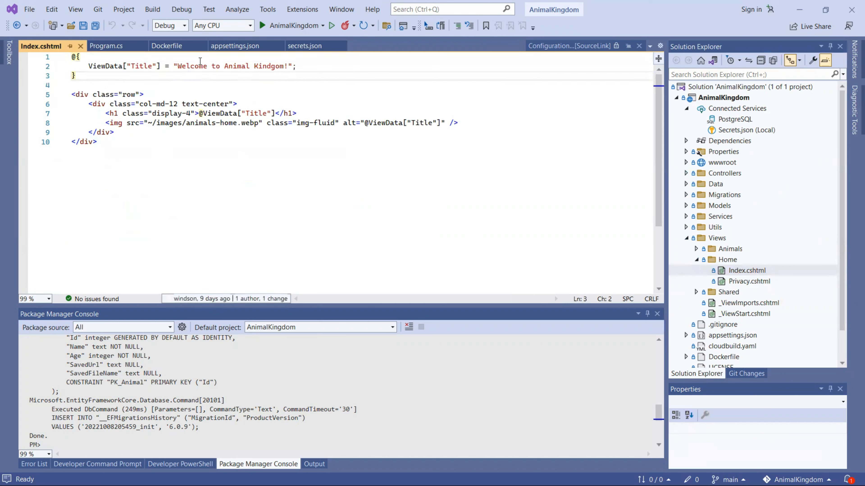
left_click_drag(302, 113, 302, 103)
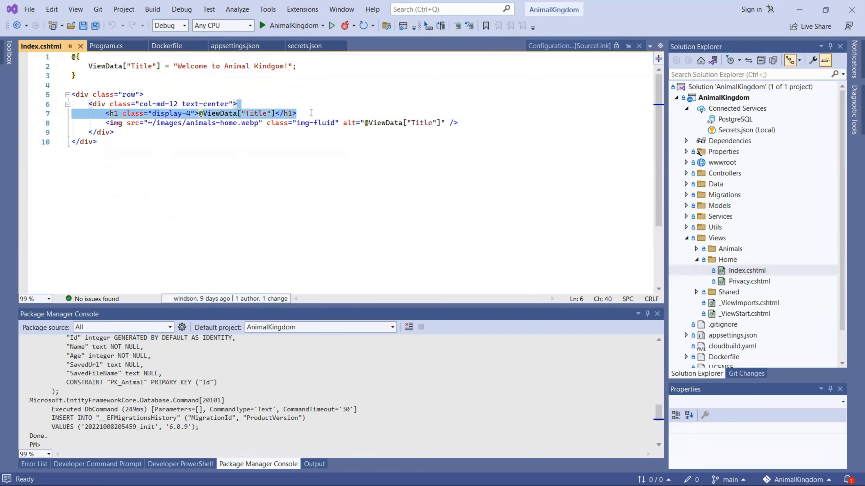
key("ctrl+d")
left_click(115, 123)
key("Delete")
type("2")
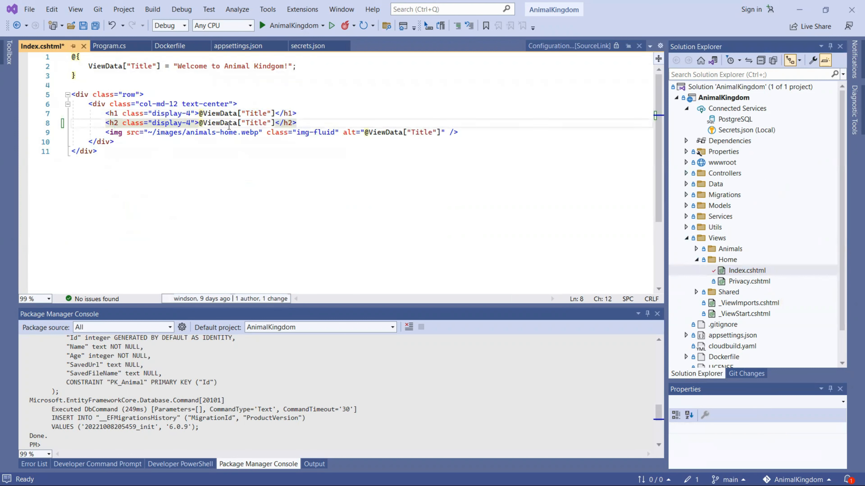
left_click_drag(198, 123, 272, 122)
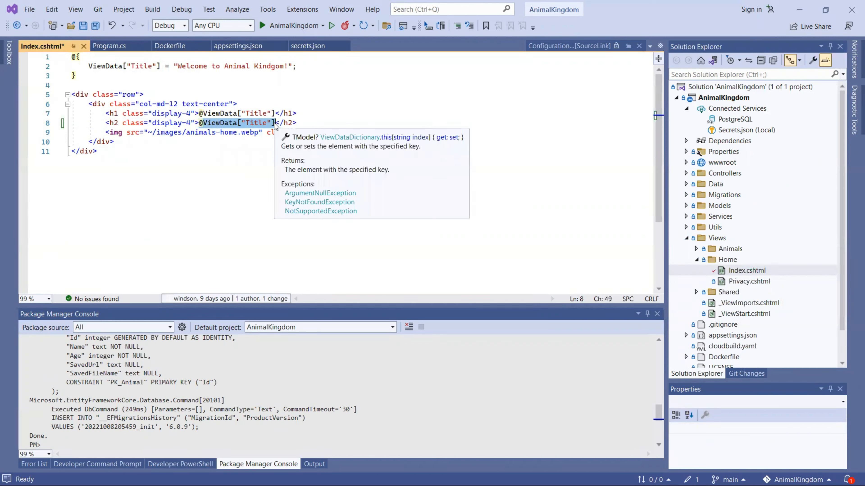
type("Humans ")
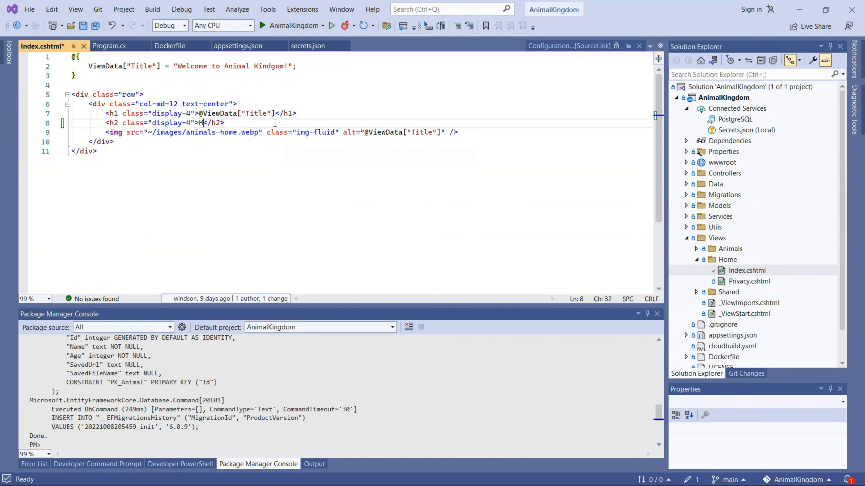
type("are")
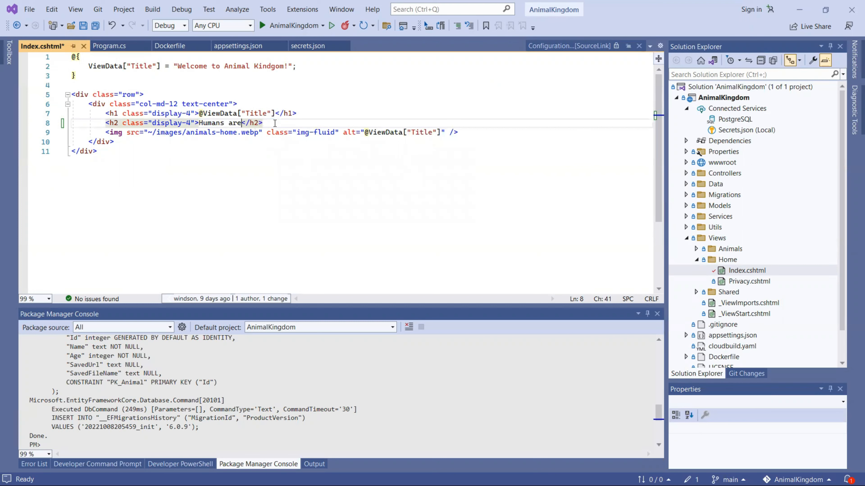
type(" welcome")
type(" too!")
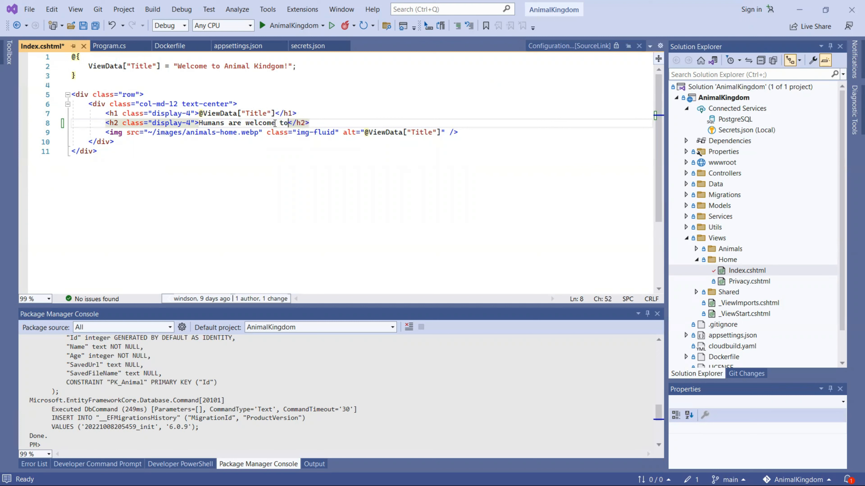
type(" :)")
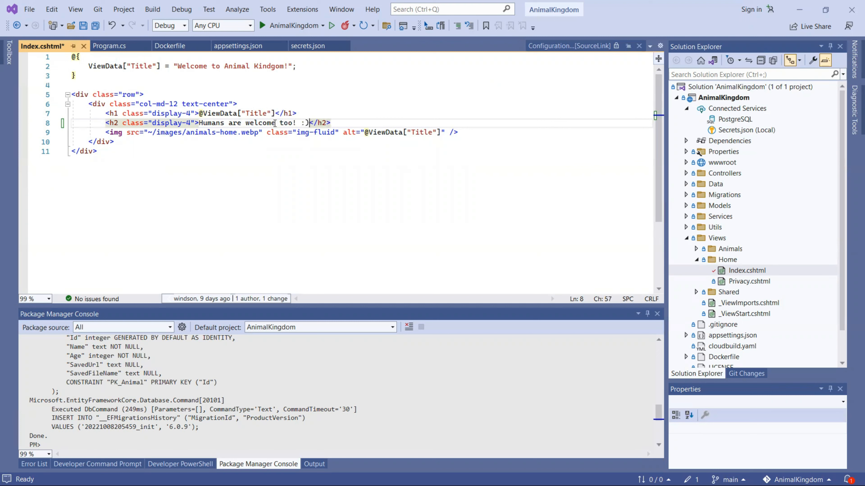
key("ctrl+s")
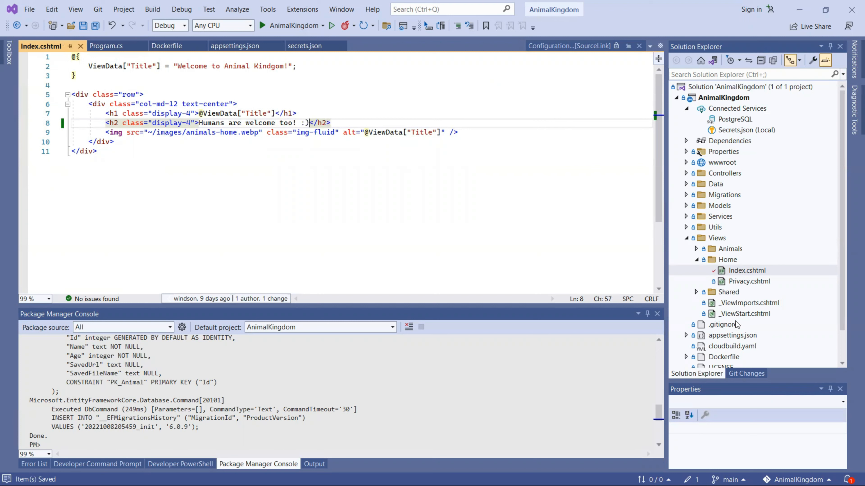
Step: Stage Index.cshtml, commit it as 'Index page changes CI/CD Demonstration of cloudbuild.' and push to origin main
left_click(750, 374)
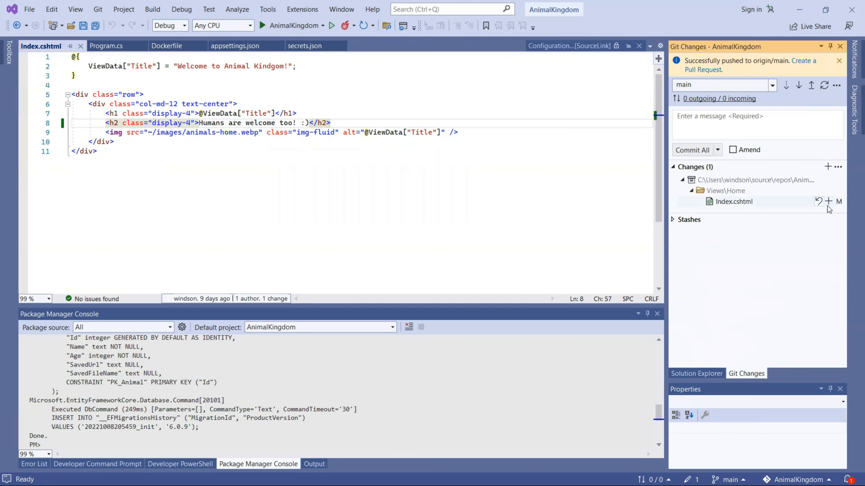
left_click(827, 201)
left_click(721, 126)
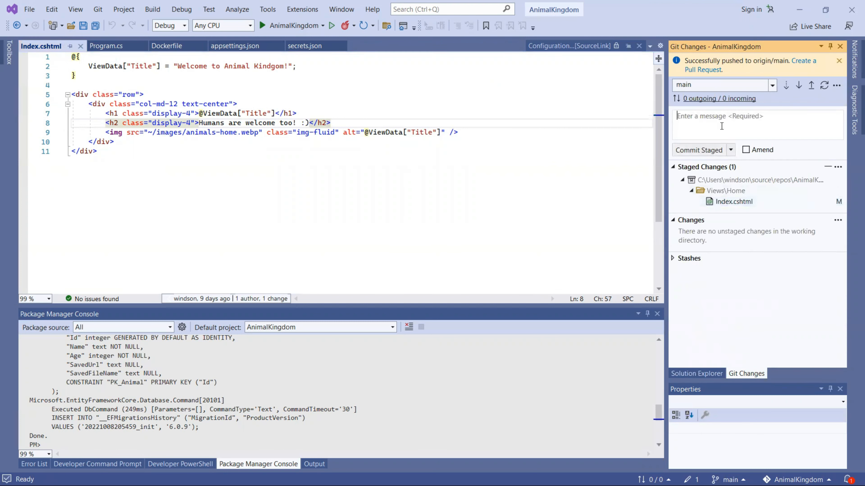
type("Index pag")
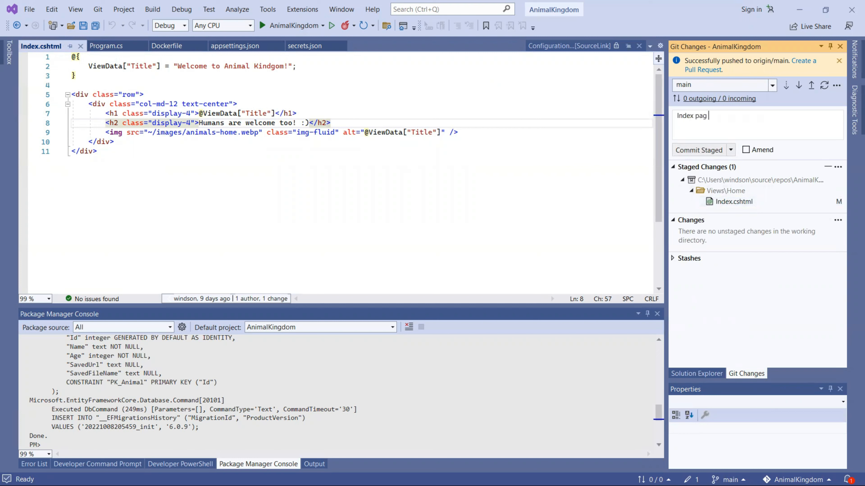
type("e changes CI/CD Demonstration ")
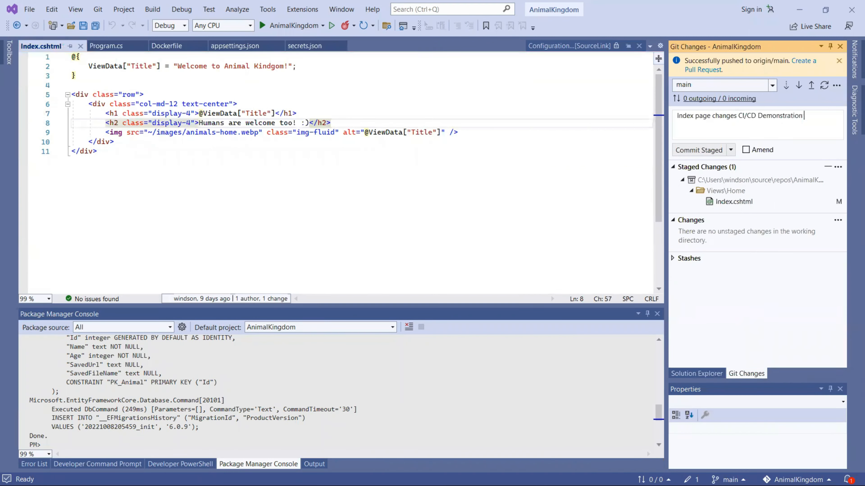
type("of cloudbuild.")
left_click(730, 150)
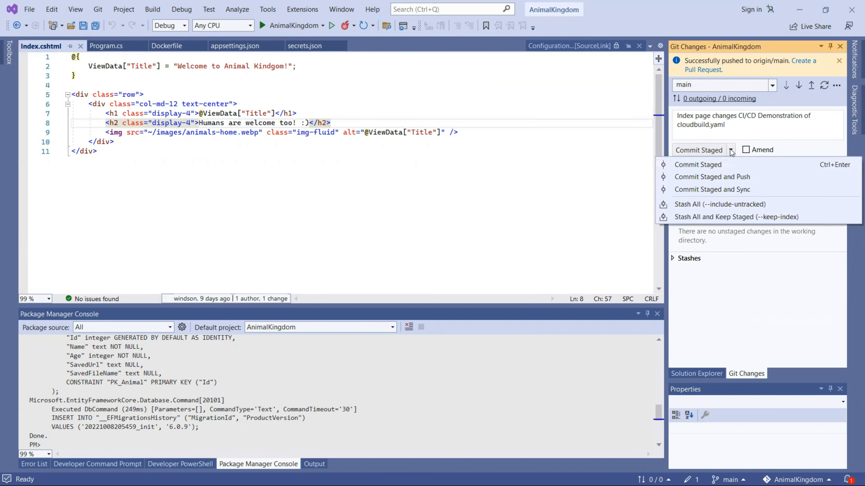
left_click(720, 177)
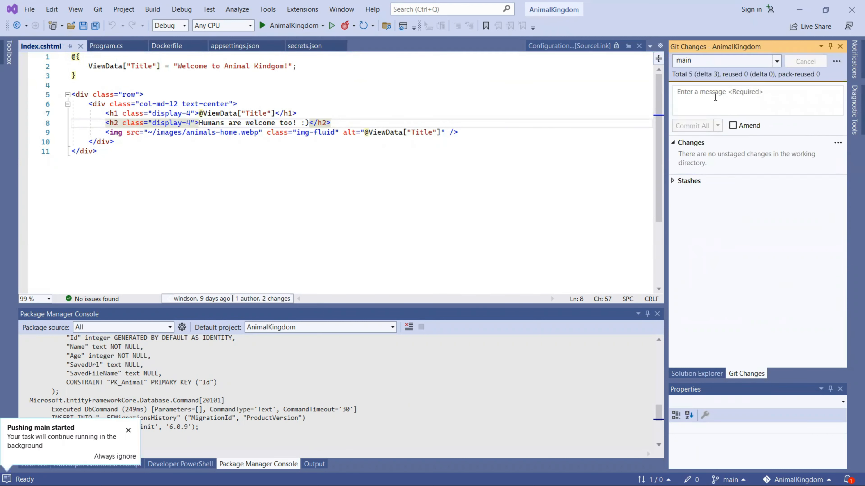
left_click(810, 85)
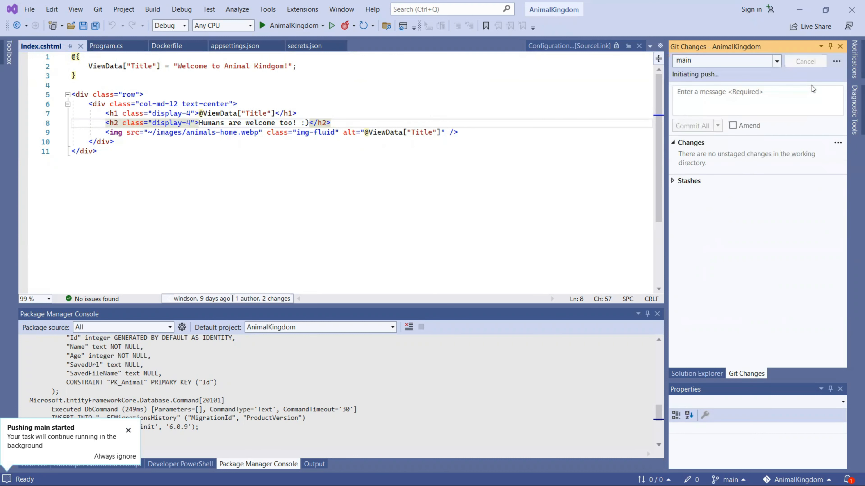
left_click(799, 10)
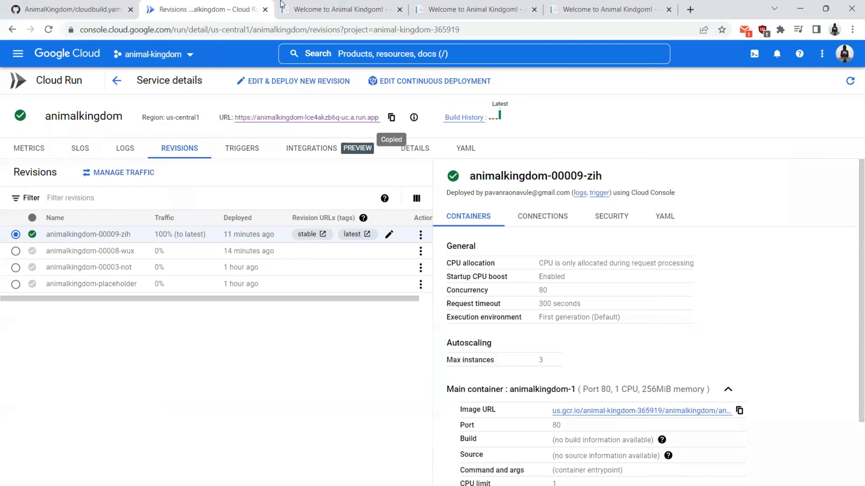
left_click(91, 4)
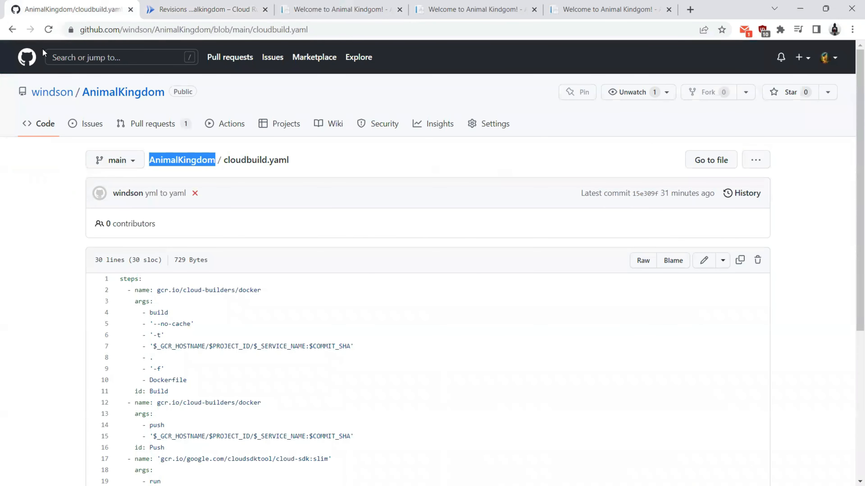
left_click(116, 93)
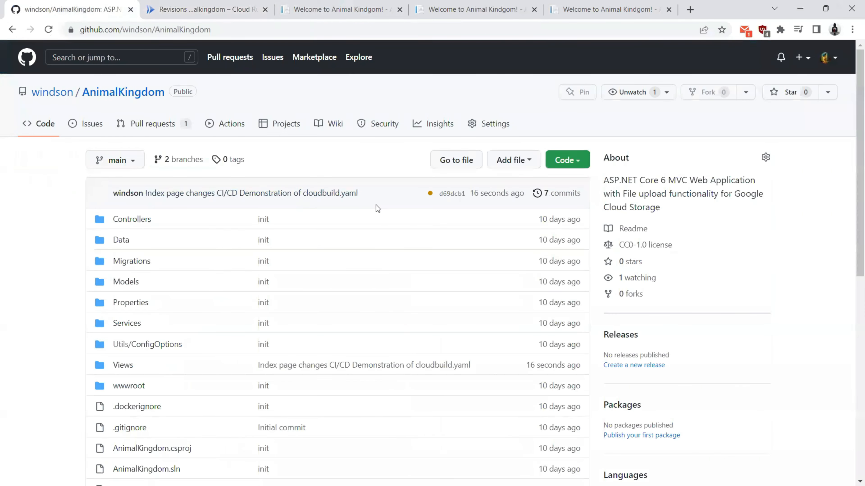
left_click(292, 9)
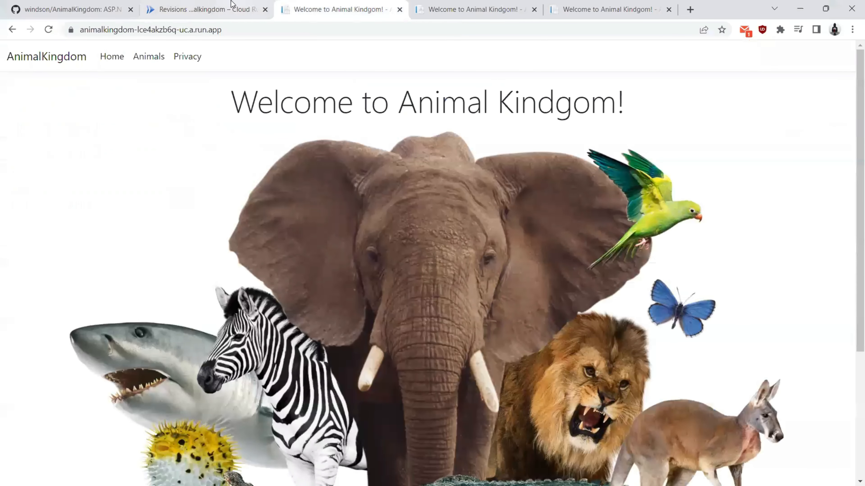
left_click(231, 4)
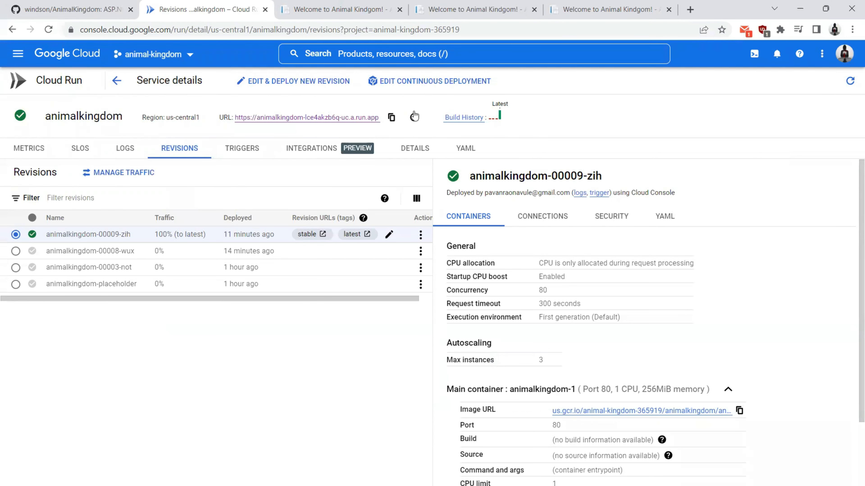
Step: Watch build 28e3f4ef's log from Build History until it succeeds, then go back to revisions
left_click(464, 117)
left_click(299, 8)
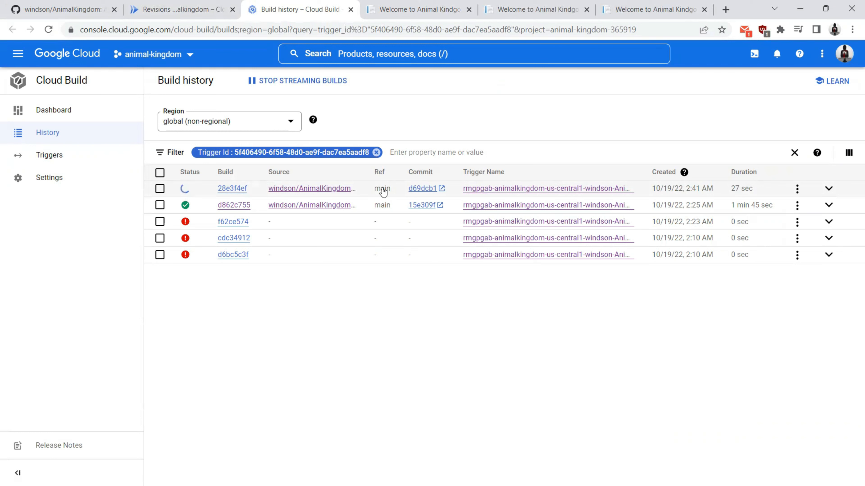
left_click(225, 189)
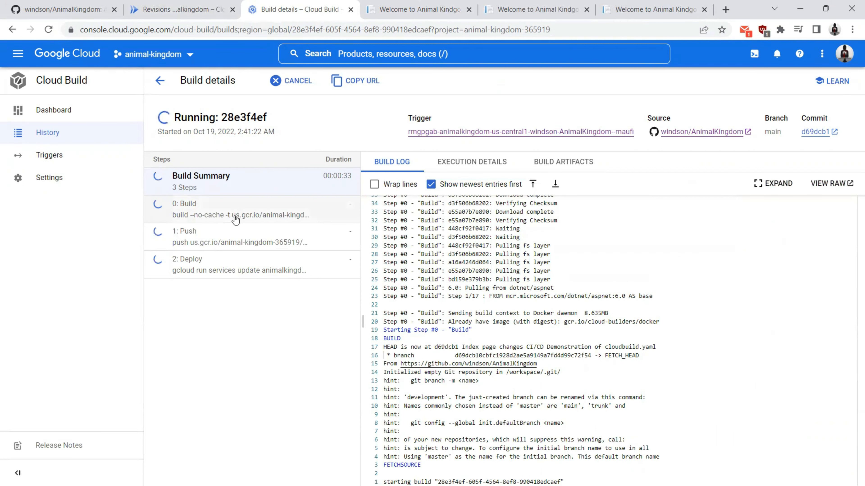
mouse_move(166, 4)
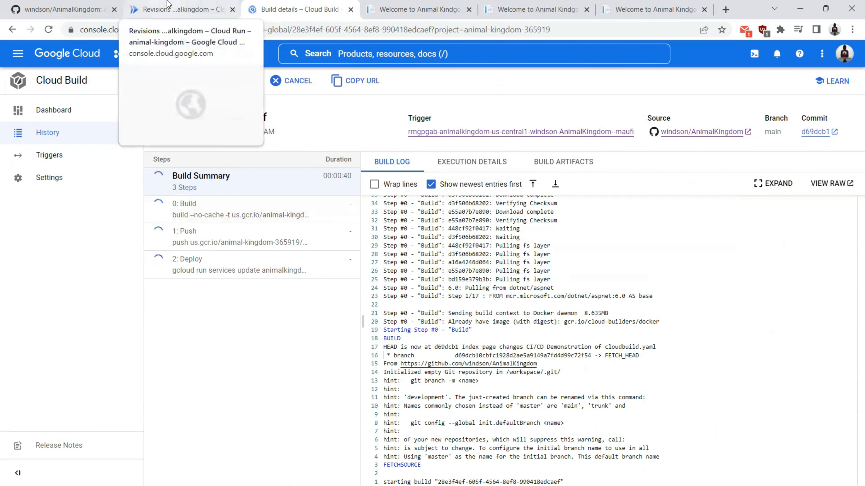
left_click(166, 4)
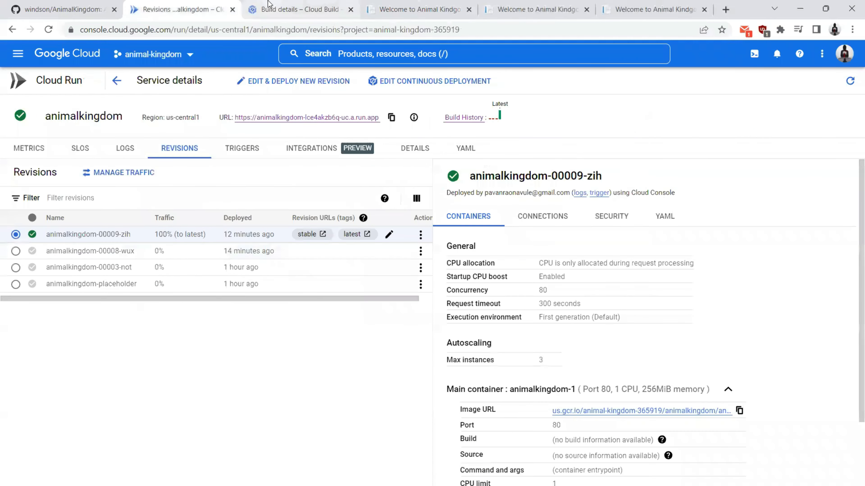
left_click(291, 5)
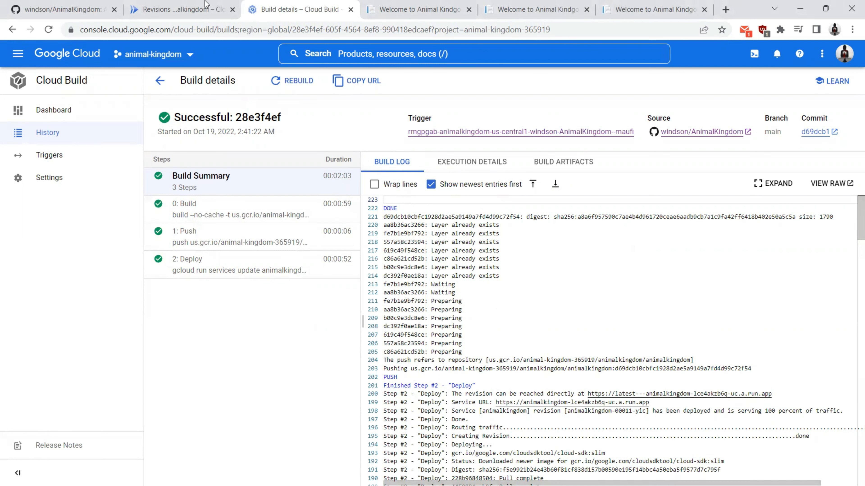
left_click(191, 10)
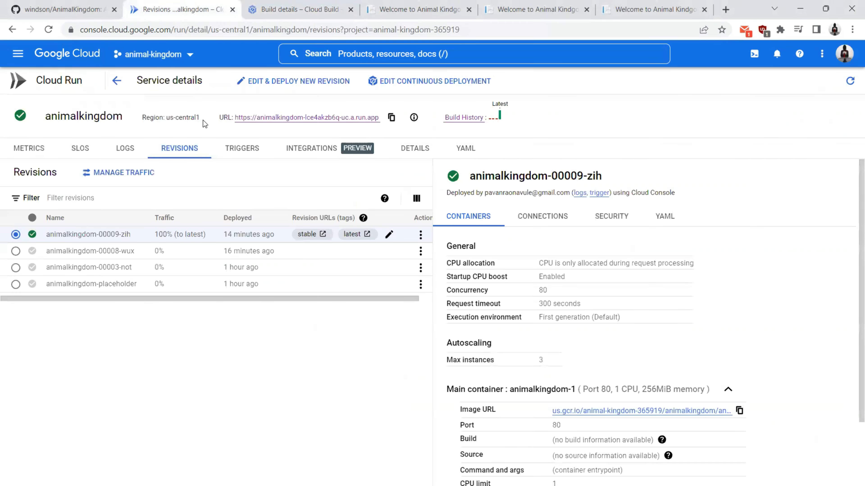
Step: Reload the Cloud Run revisions list to show the new revision animalkingdom-00011-yic
left_click(48, 30)
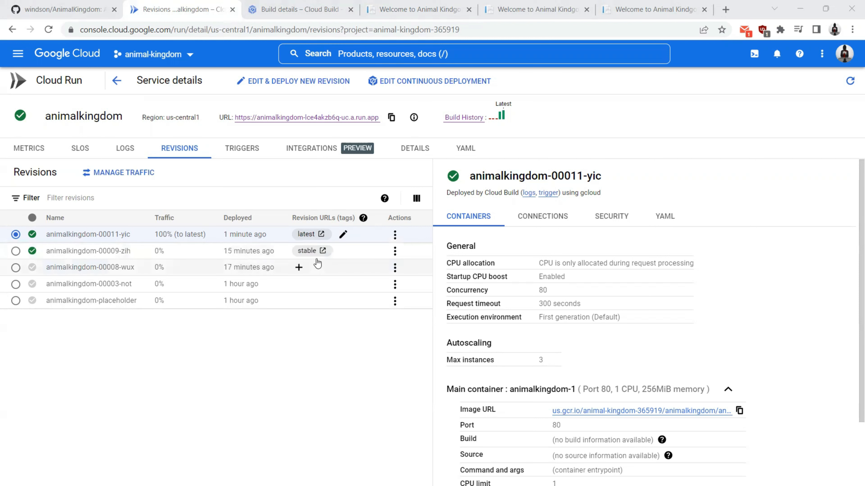
Step: Set traffic to 20% for latest and 80% for animalkingdom-00009-zih (stable), and save
left_click(395, 235)
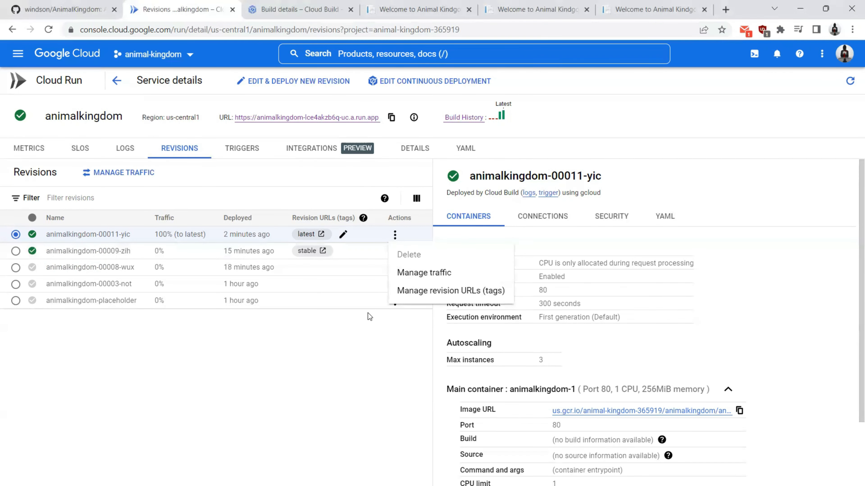
left_click(425, 273)
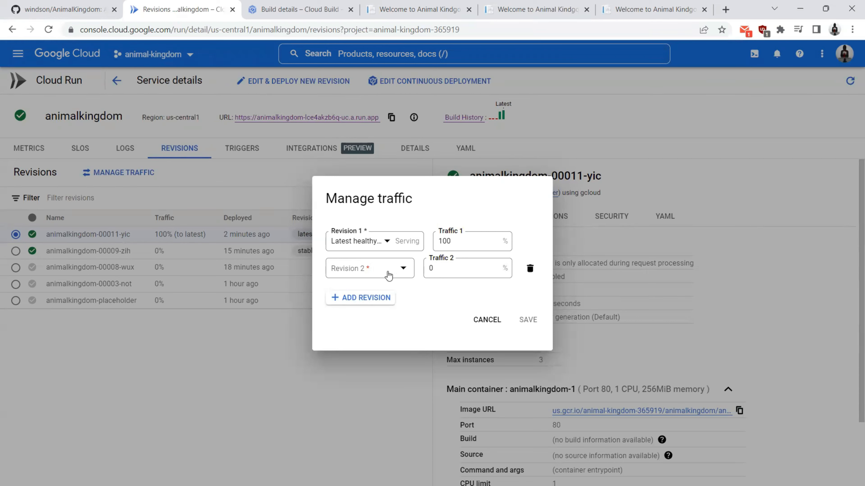
left_click(364, 264)
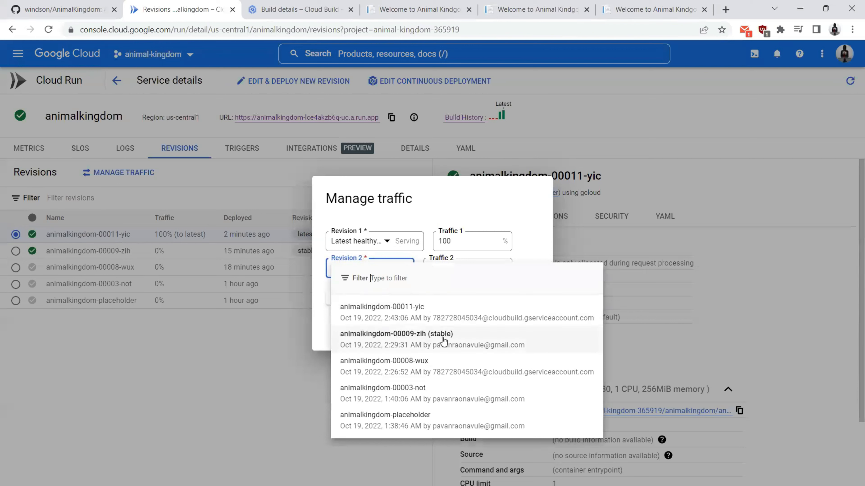
left_click(408, 337)
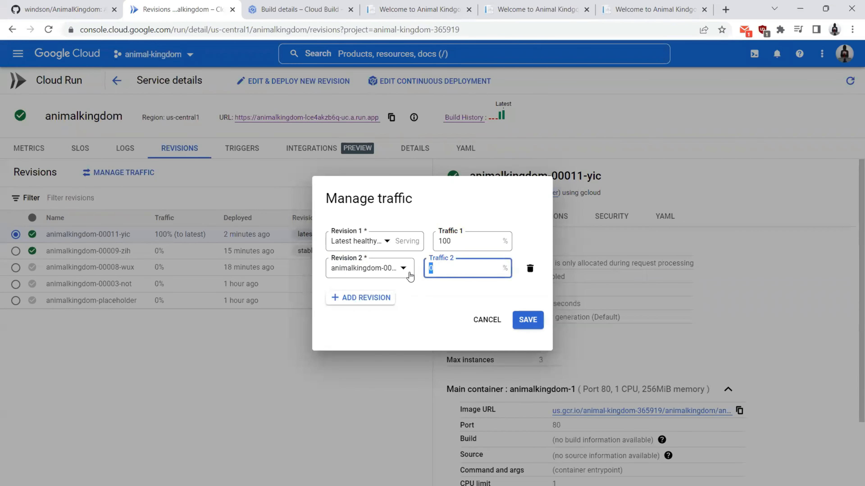
type("80")
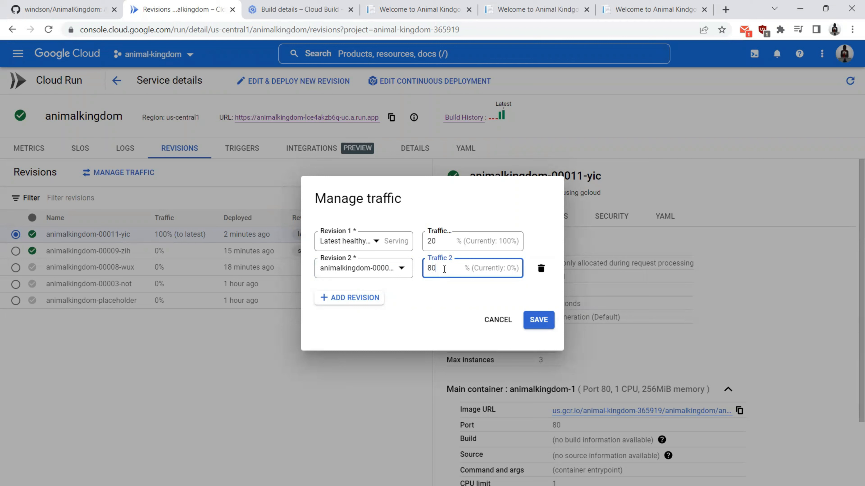
left_click(445, 241)
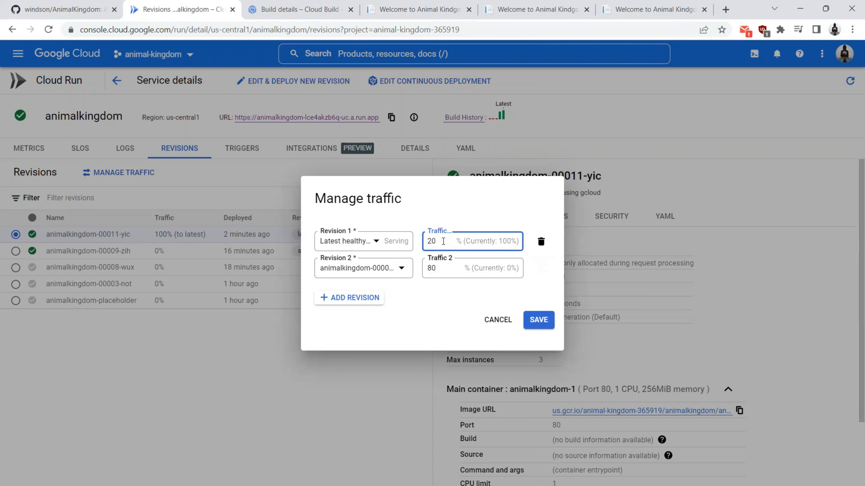
left_click_drag(435, 243, 419, 249)
left_click(537, 322)
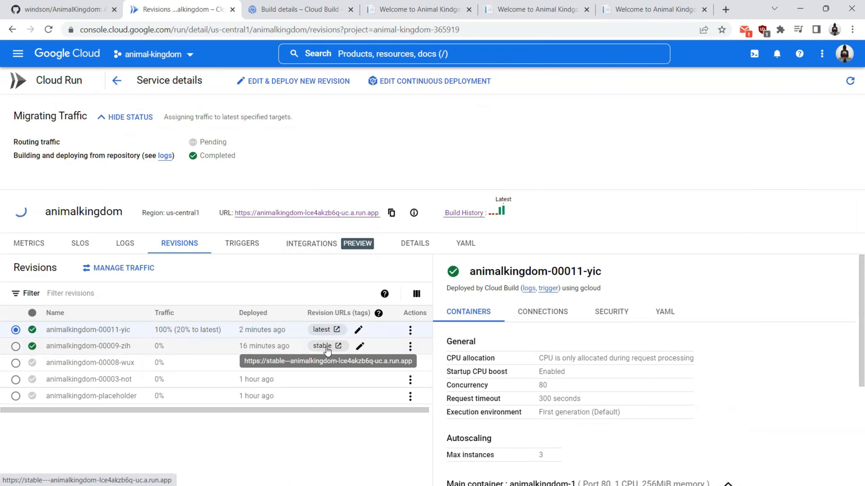
Step: Reload the stable and latest pages; latest now shows 'Humans are welcome too! :)'
left_click(658, 4)
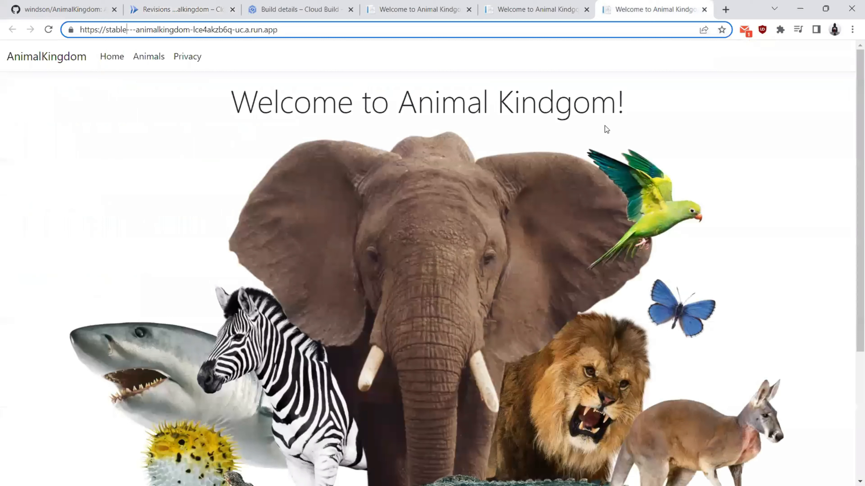
left_click(127, 30)
left_click(48, 30)
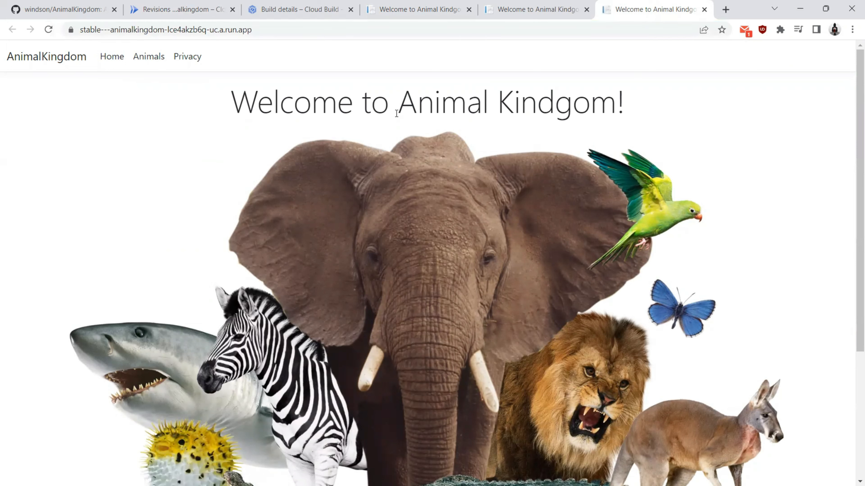
left_click(529, 7)
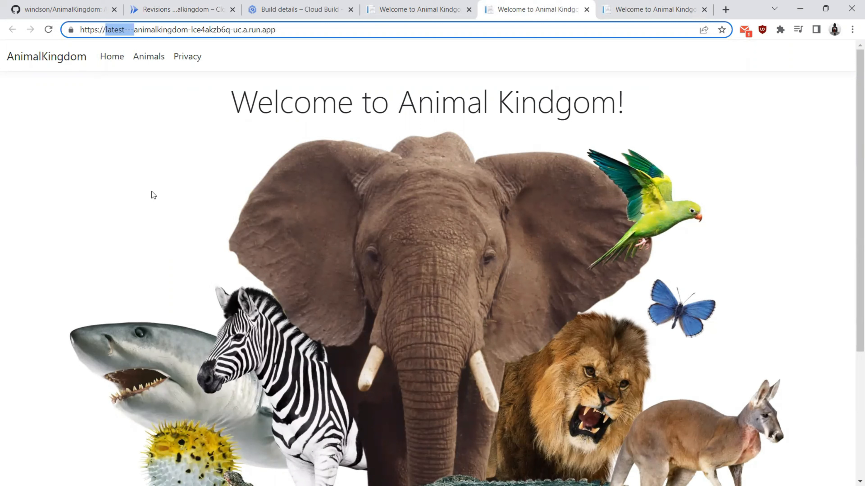
left_click_drag(230, 110, 630, 96)
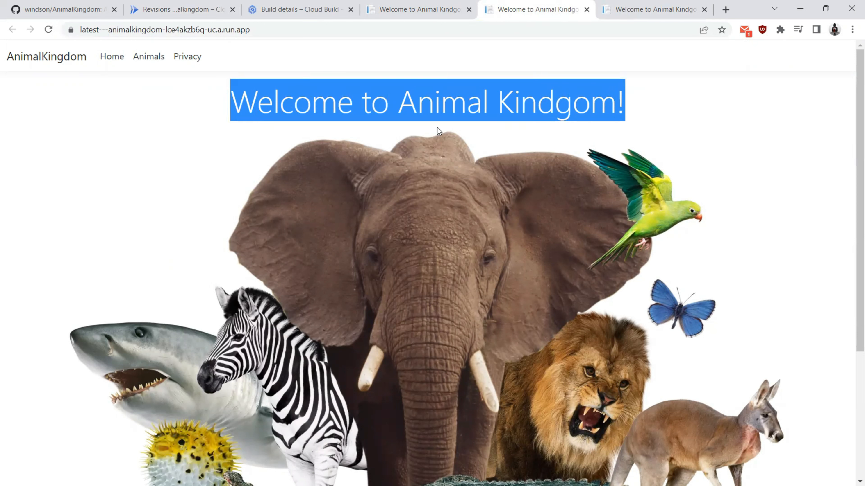
left_click(49, 29)
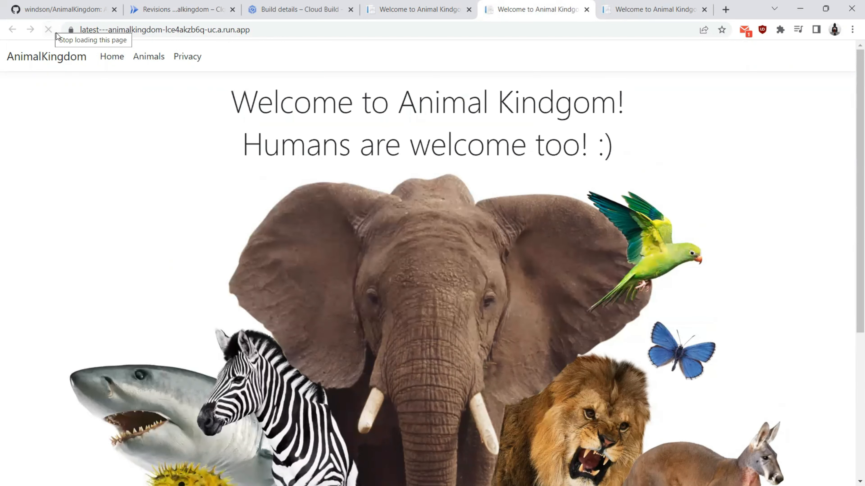
left_click_drag(234, 145, 262, 148)
left_click(221, 165)
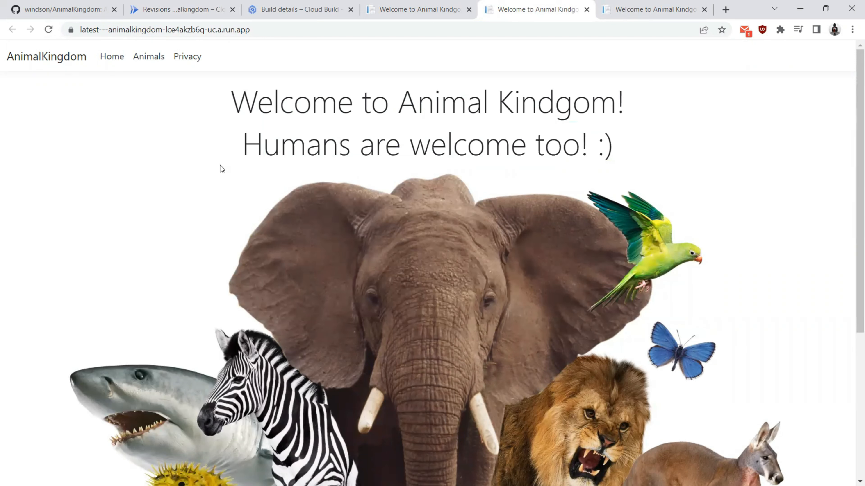
Step: Recheck that the stable page lacks the new line, then return to the build details
left_click(662, 5)
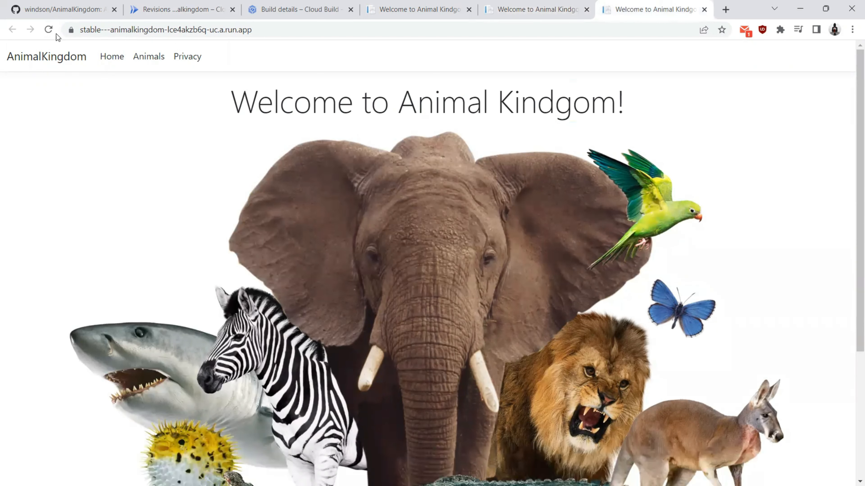
left_click(49, 31)
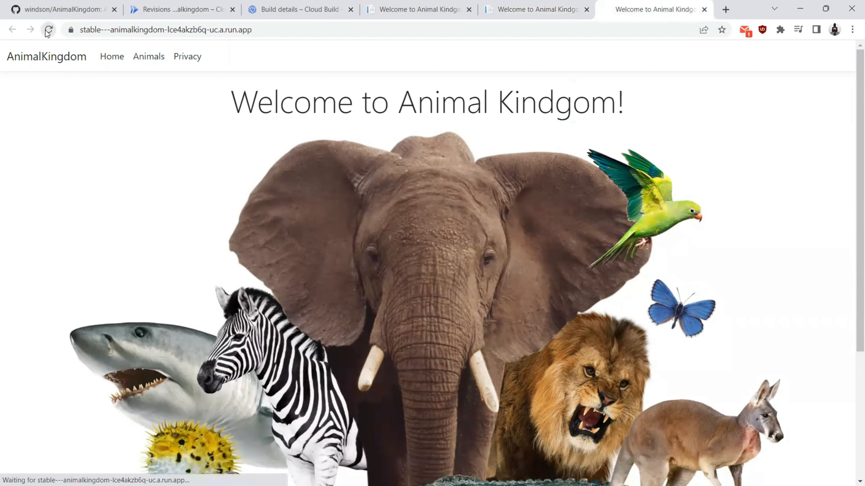
triple_click(332, 99)
left_click(514, 10)
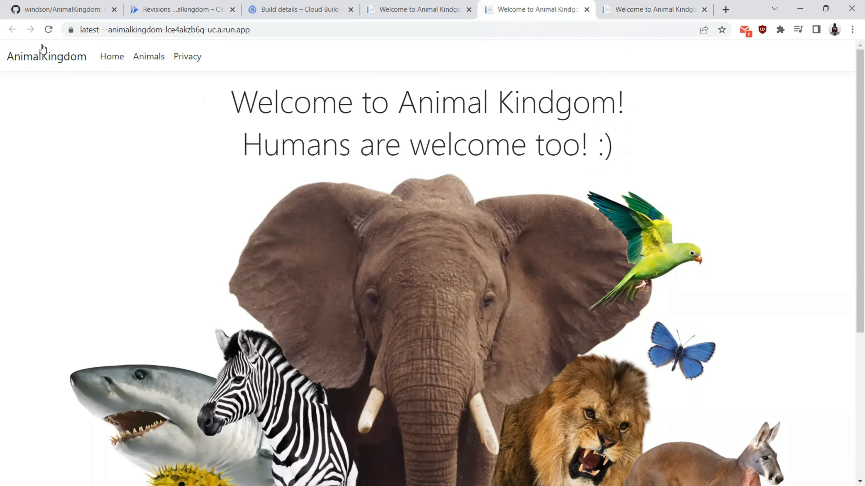
left_click(48, 30)
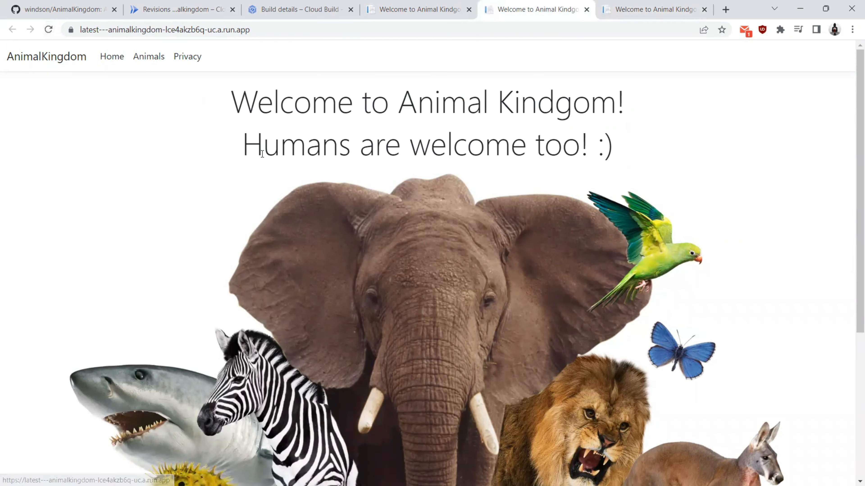
left_click(403, 14)
left_click(298, 6)
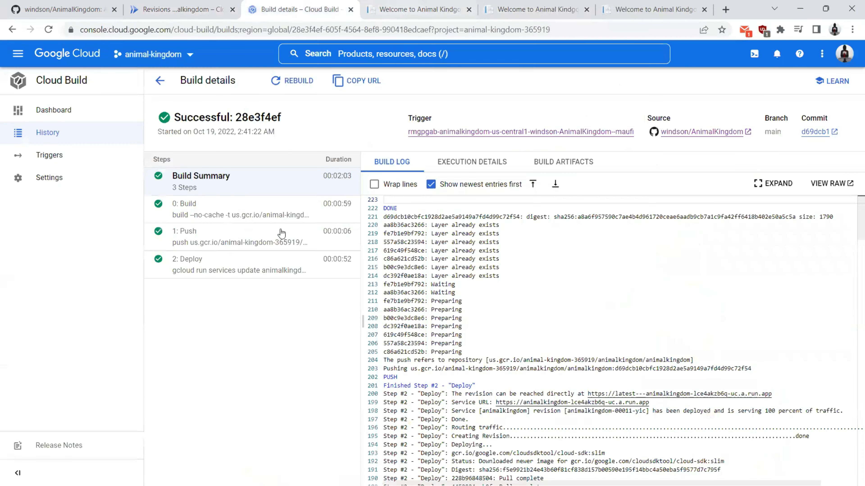
Step: Review the 20/80 split in Manage traffic, cancel, and open the service's main URL
left_click(196, 10)
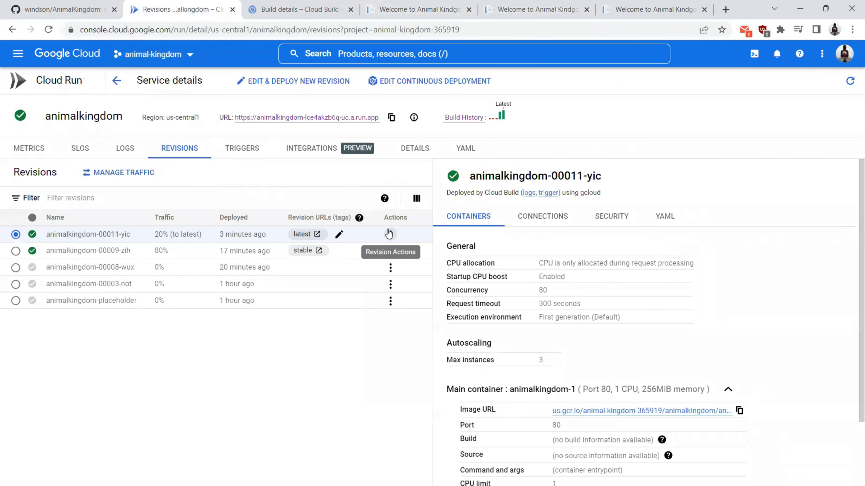
left_click(391, 235)
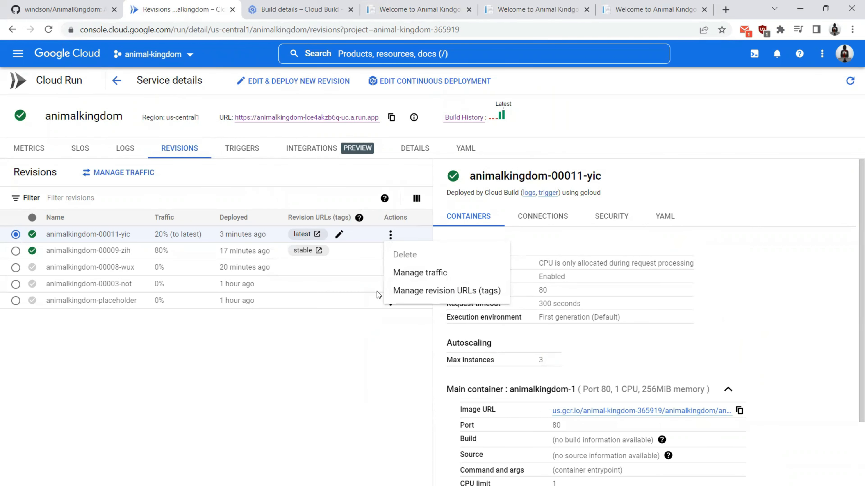
left_click(406, 276)
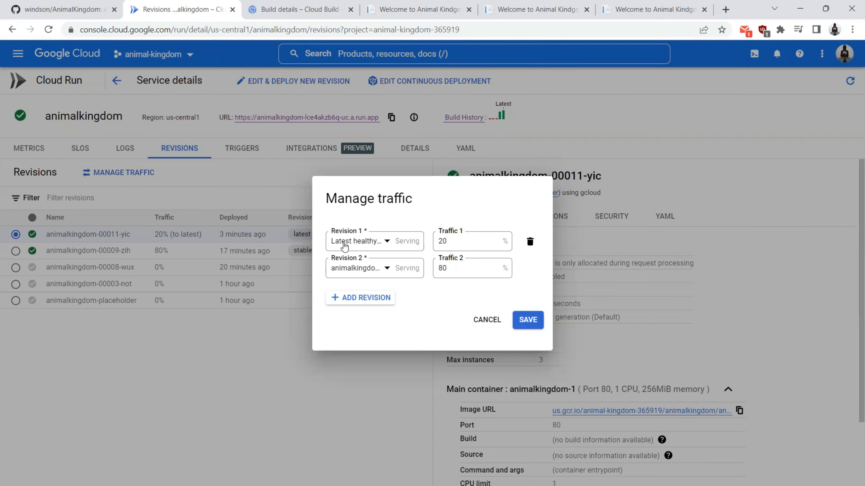
left_click(426, 9)
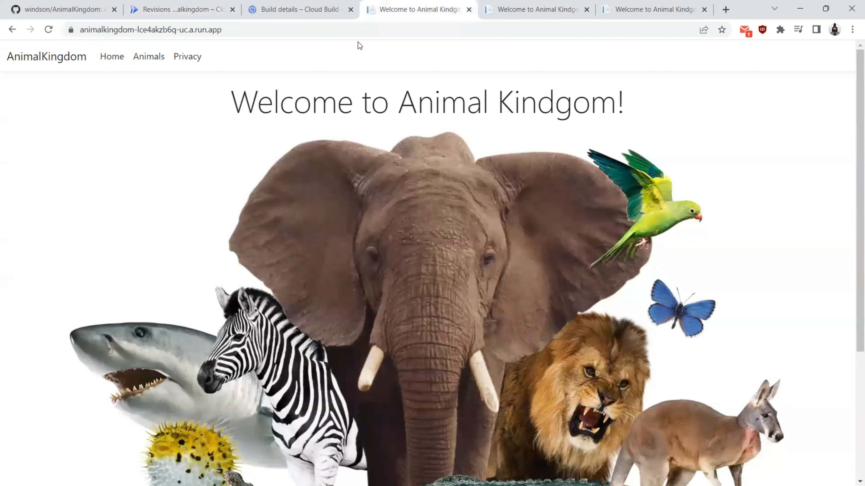
left_click(191, 9)
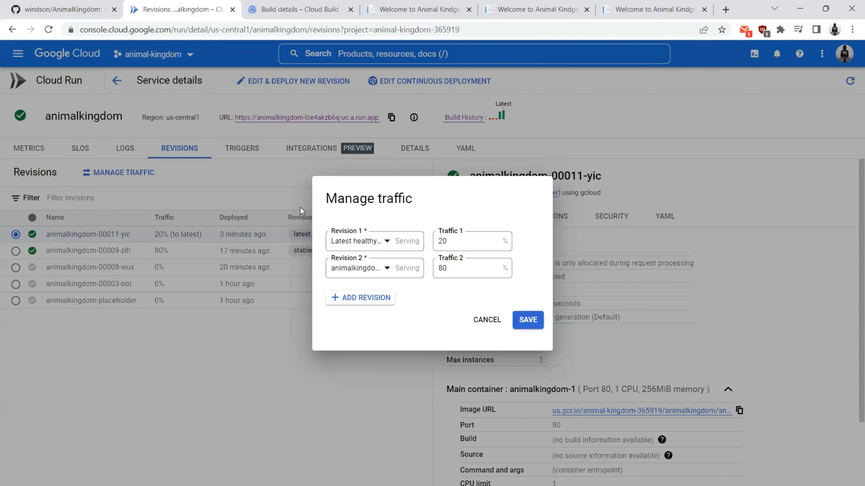
left_click(488, 320)
left_click(267, 119)
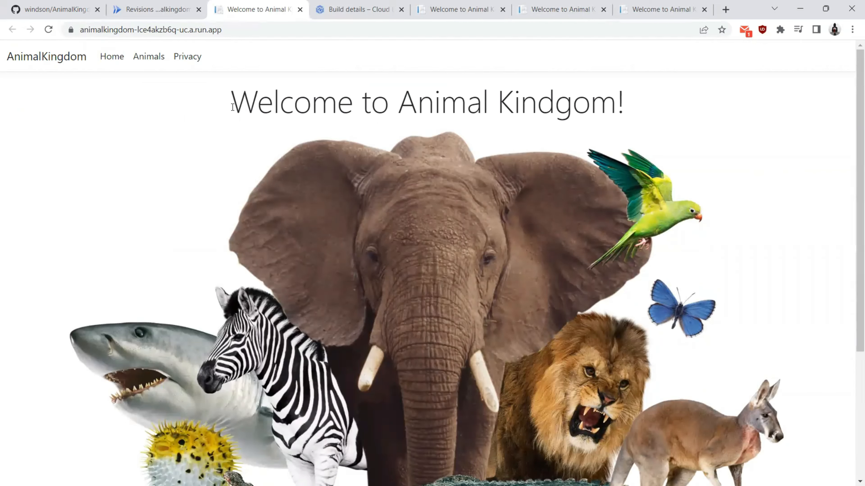
Step: Reload the main URL, seeing the old welcome page then the 'Humans are welcome too! :)' version
left_click_drag(232, 107, 624, 100)
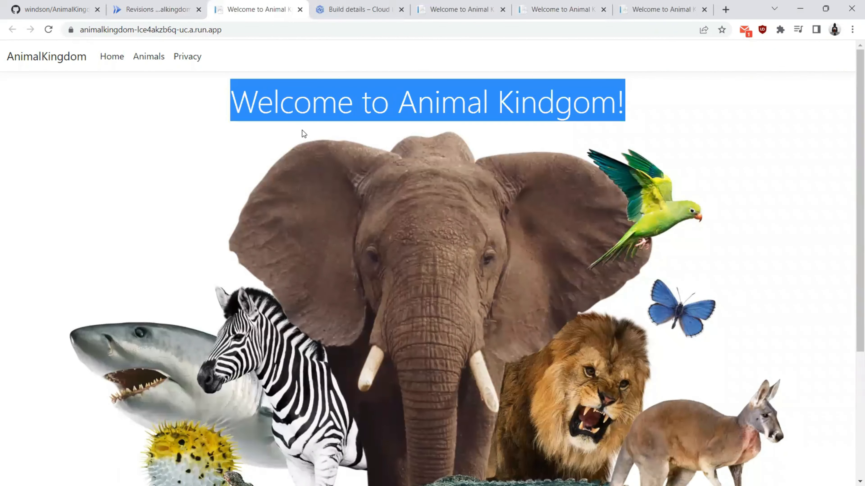
left_click(48, 30)
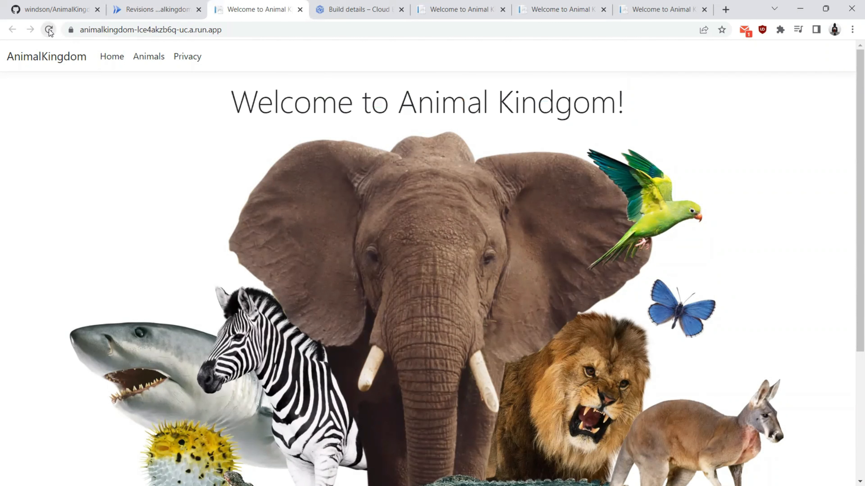
left_click(48, 30)
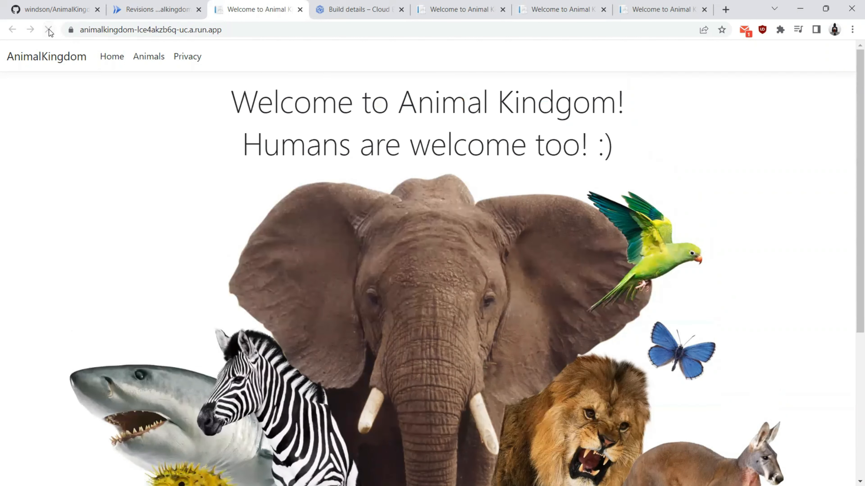
left_click_drag(259, 141, 652, 147)
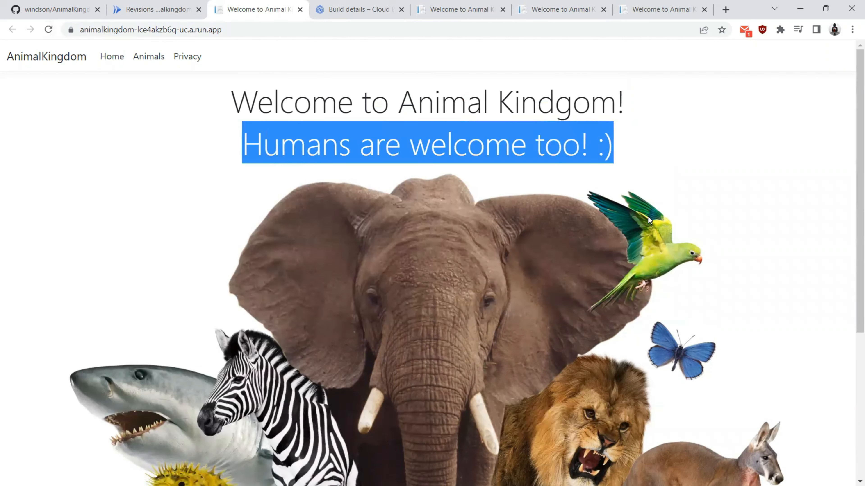
left_click(61, 147)
Step: Keep reloading until the new version reappears, then return to revisions and minimise Chrome
left_click(48, 30)
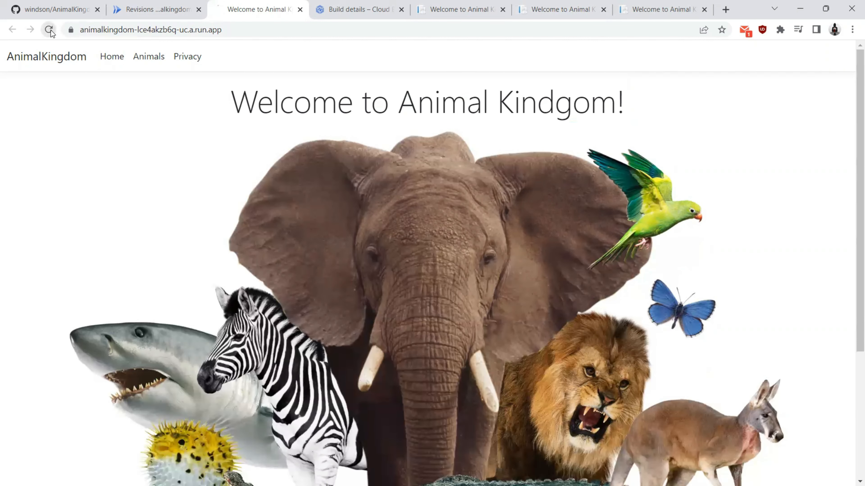
left_click(49, 30)
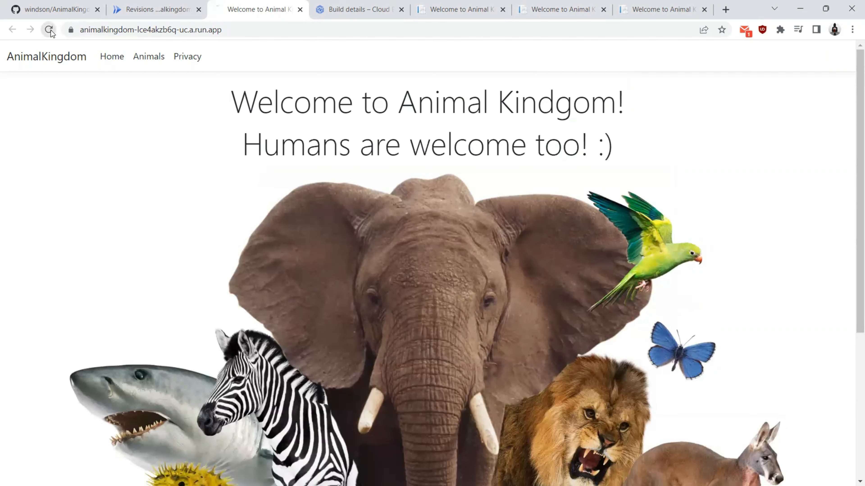
left_click(48, 30)
left_click(49, 30)
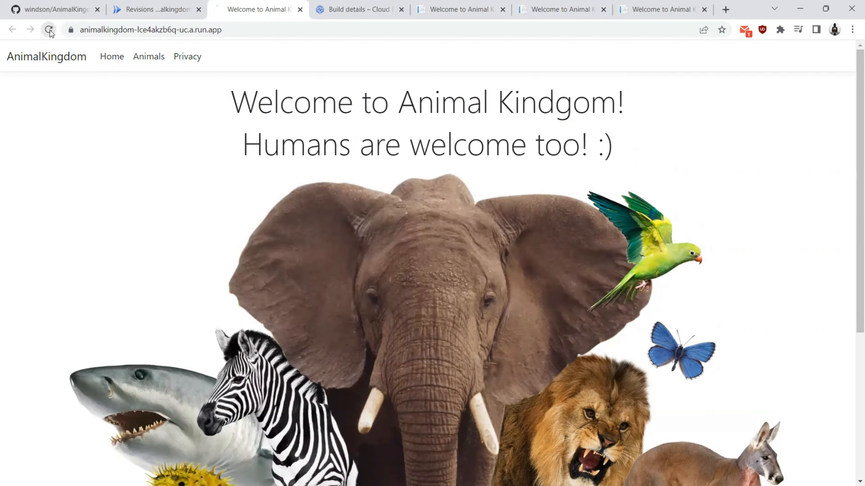
left_click(49, 30)
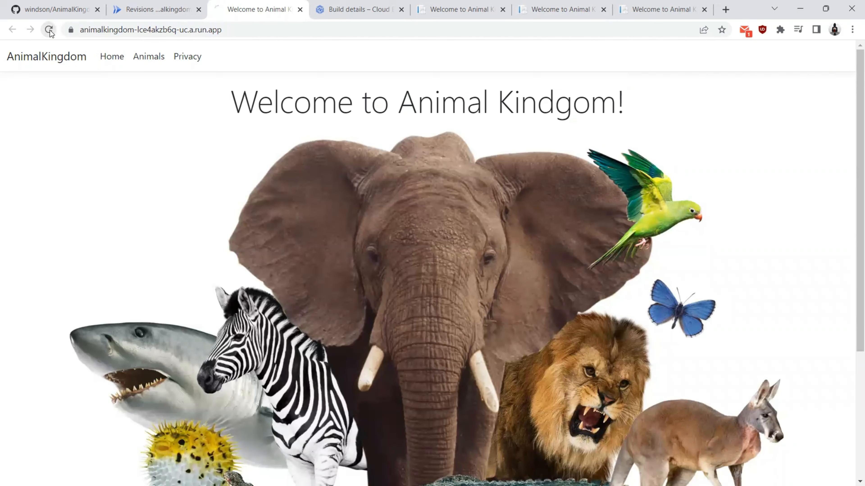
left_click(50, 30)
left_click(50, 30)
left_click(50, 31)
left_click(50, 30)
left_click(50, 31)
left_click(50, 31)
left_click(50, 30)
left_click(50, 30)
left_click(50, 31)
left_click(49, 29)
left_click(49, 28)
left_click(49, 29)
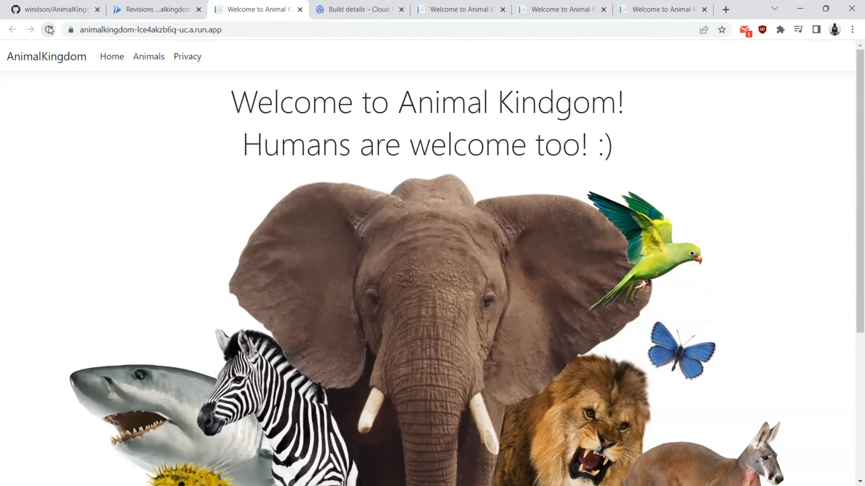
left_click_drag(184, 161, 733, 163)
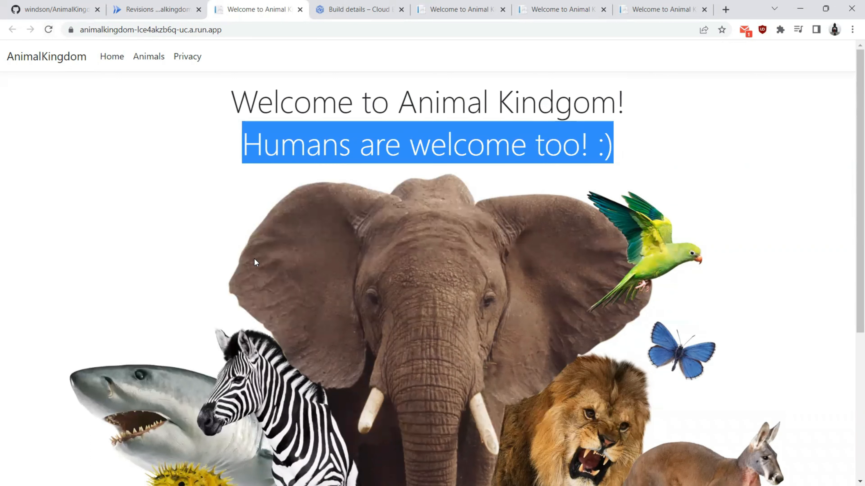
left_click(153, 9)
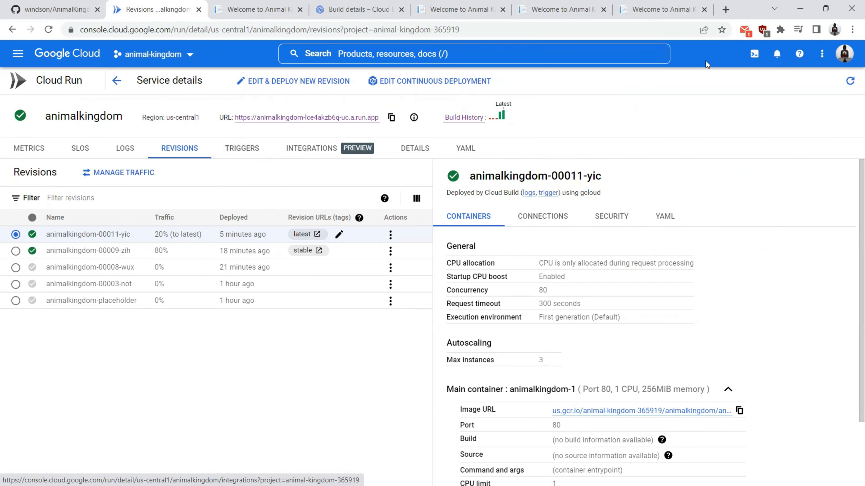
left_click(798, 9)
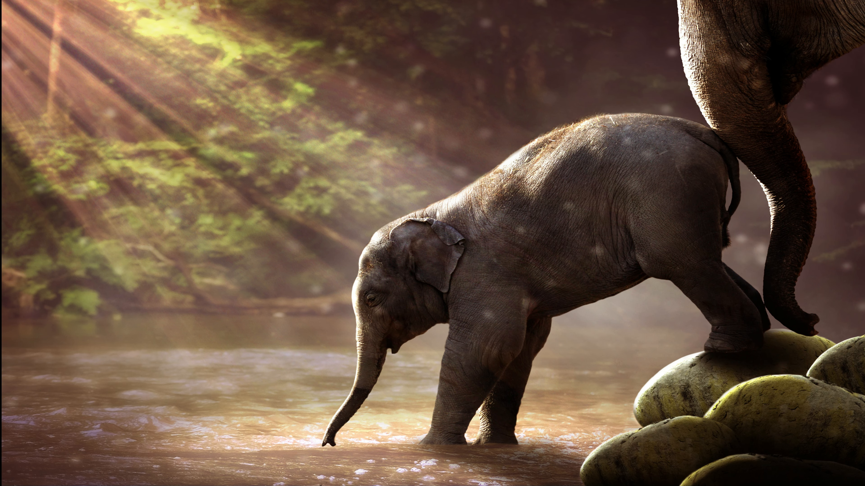